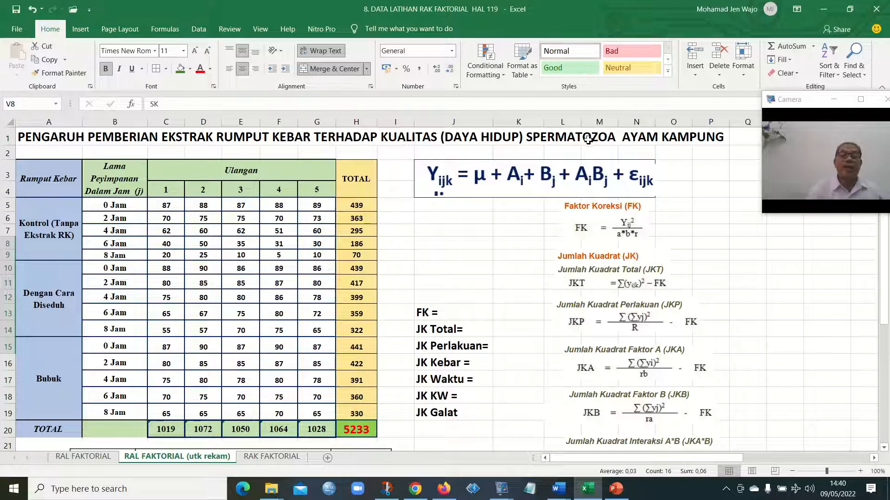
click(482, 177)
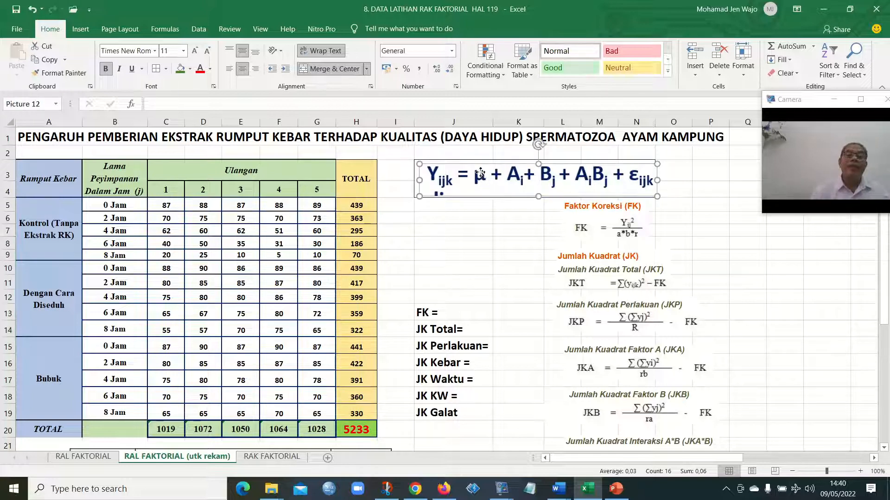
click(736, 281)
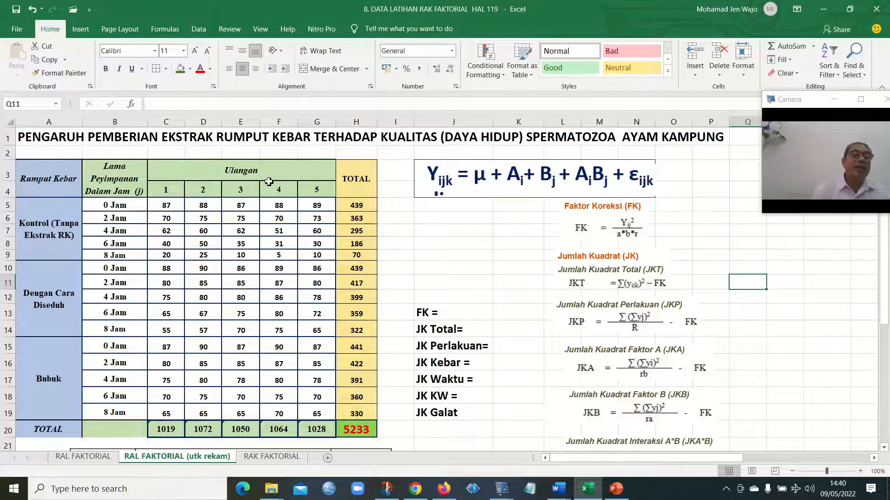
Apply thick outside borders to cells A20:B20 in the TOTAL row of the data table
drag(58, 429, 99, 430)
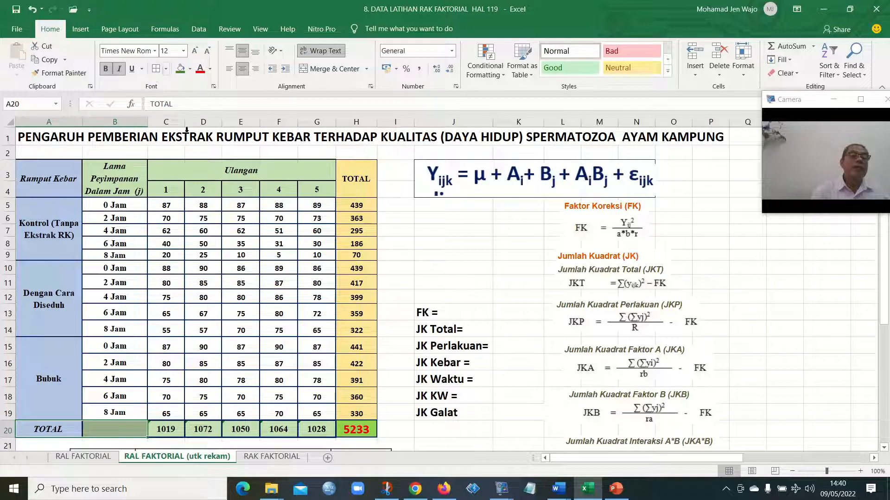
click(166, 69)
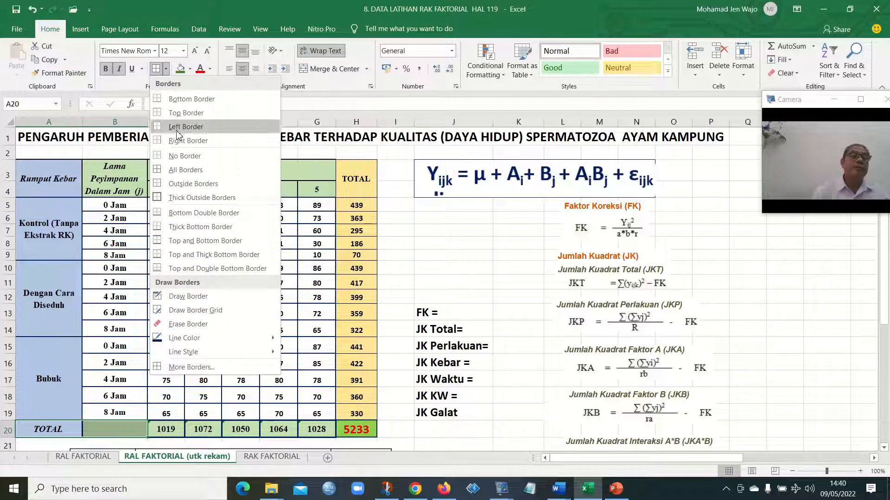
click(178, 197)
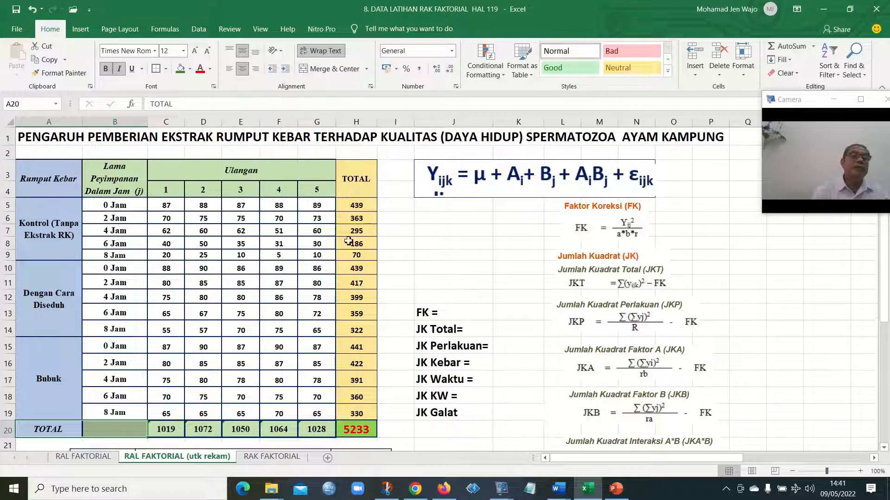
click(431, 282)
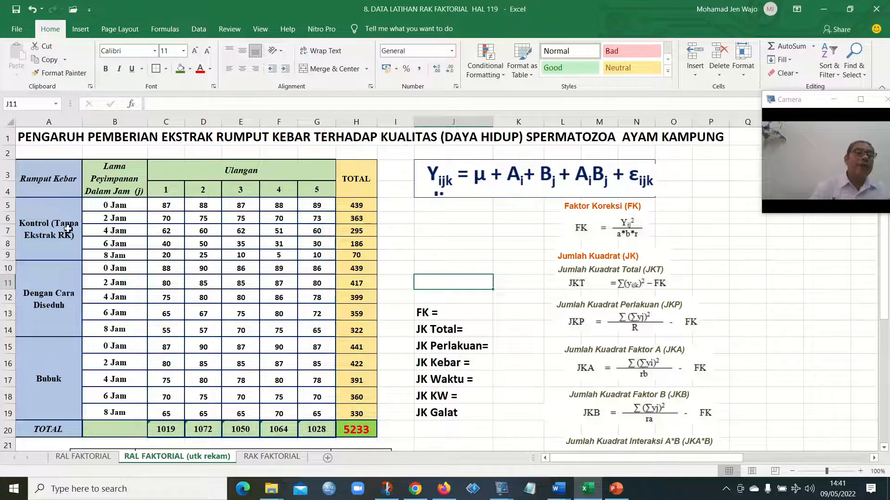
Examine the table's Rumput Kebar treatments, the storage durations for the control group, and the Ulangan columns 1 to 5
click(49, 230)
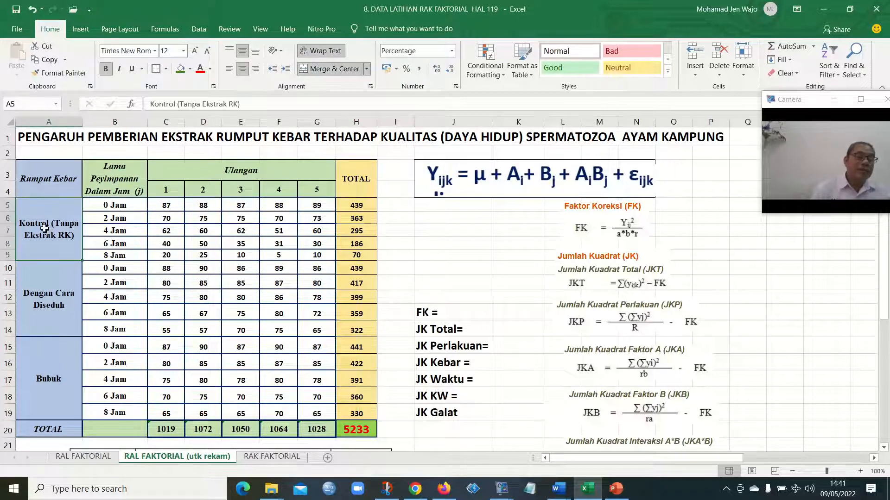
click(46, 297)
click(61, 395)
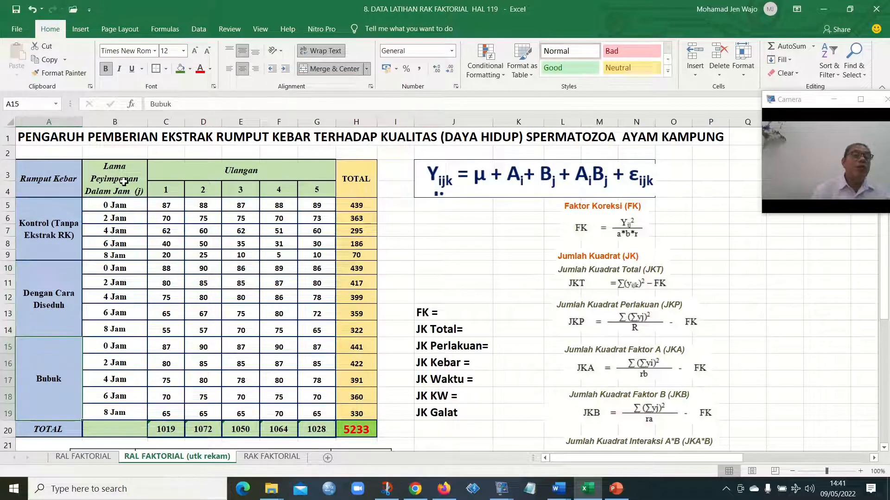
click(114, 206)
click(115, 218)
click(114, 231)
click(115, 246)
click(119, 258)
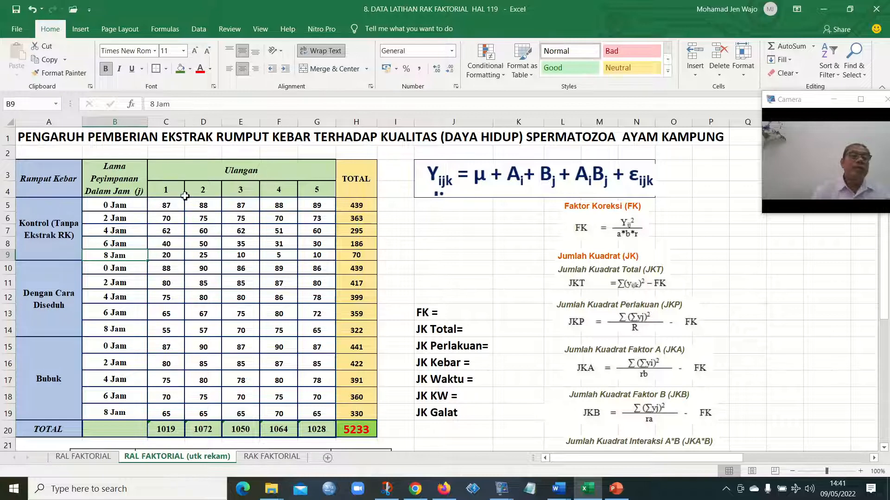
click(168, 191)
click(204, 192)
click(250, 191)
click(283, 191)
click(314, 190)
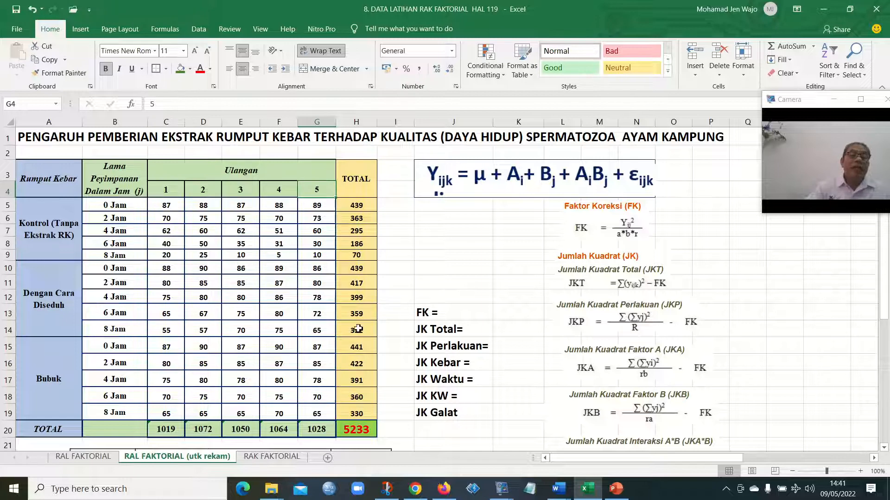
Clear the row totals in H5:H19 and the column totals in C20:G20
drag(363, 205, 369, 410)
key(Delete)
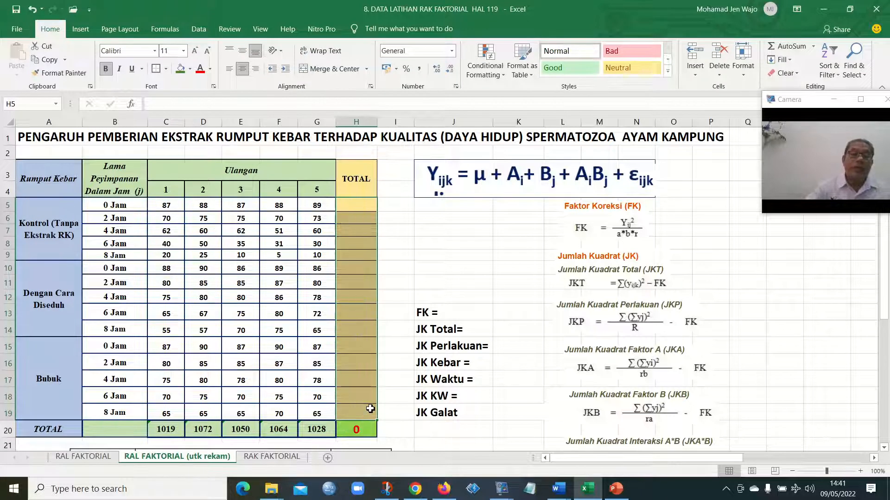
drag(160, 431, 313, 429)
key(Delete)
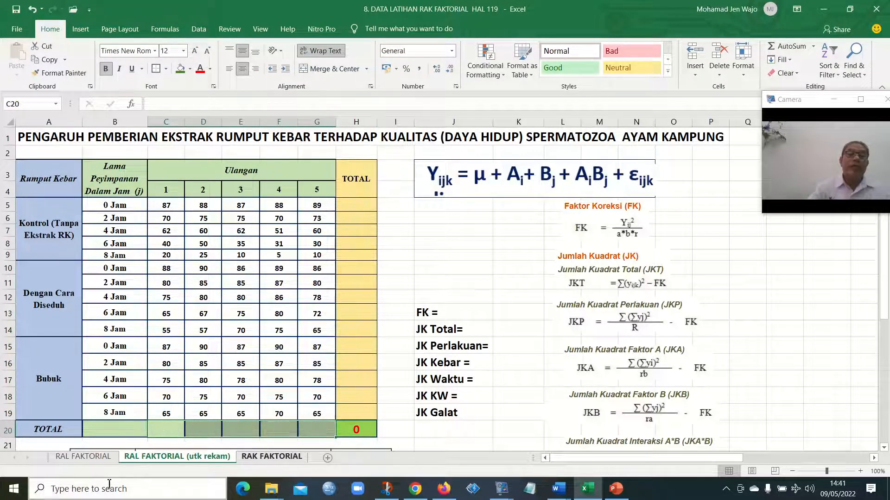
click(466, 233)
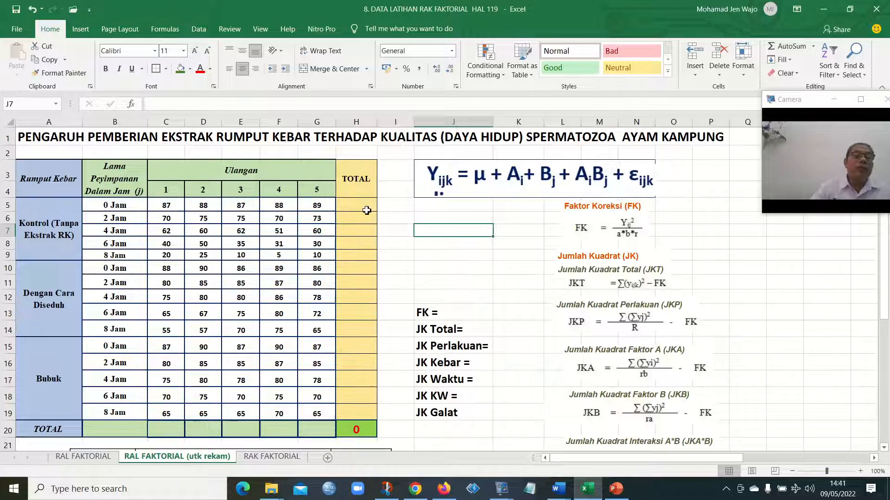
click(790, 46)
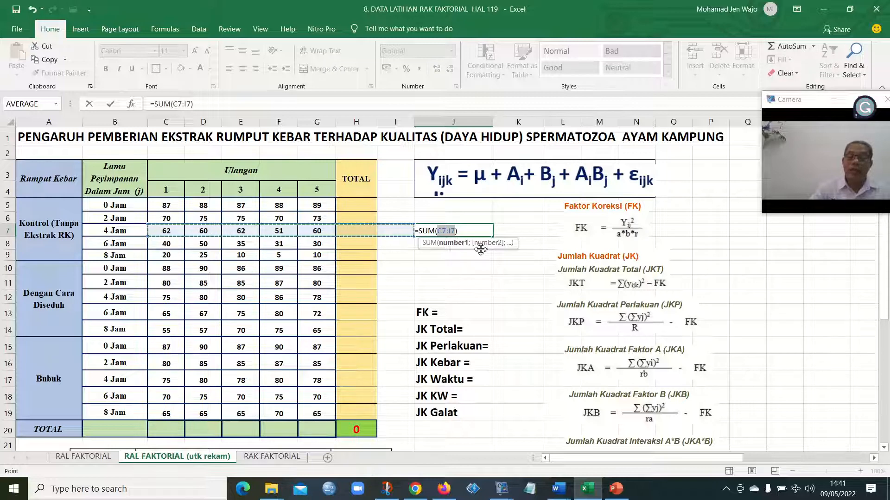
key(BackSpace)
key(BackSpace)
key(BackSpace)
key(BackSpace)
key(BackSpace)
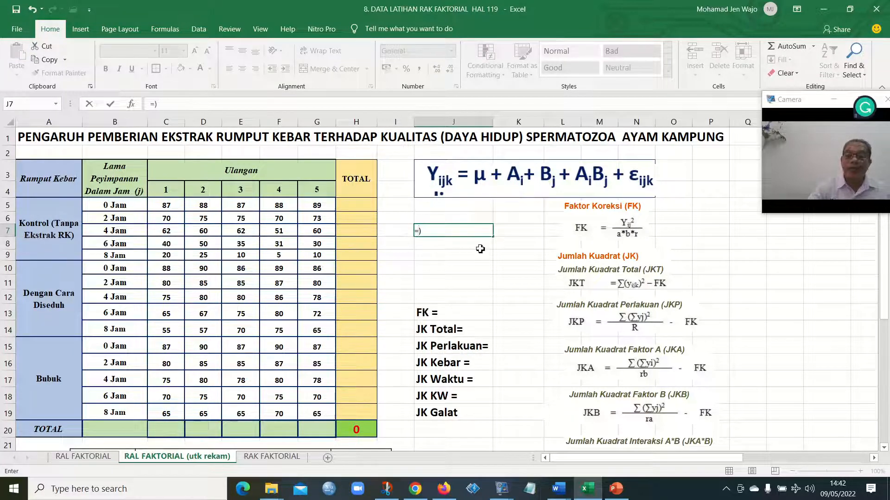
key(BackSpace)
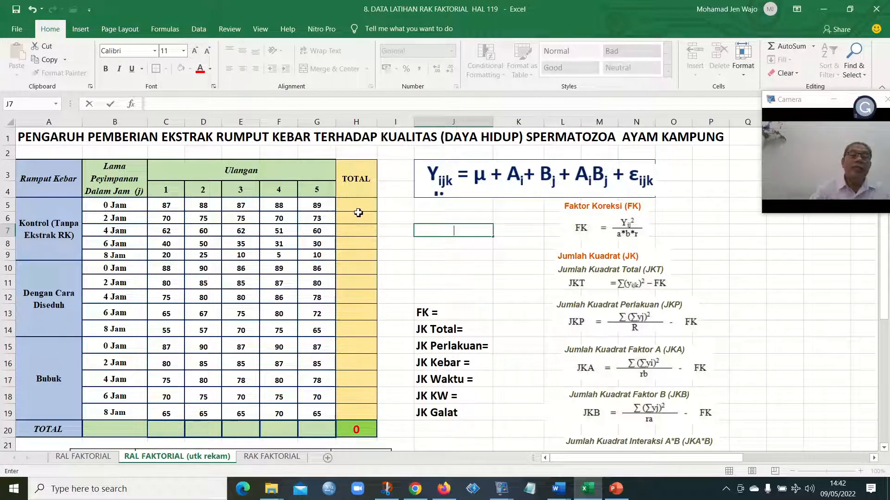
Calculate the first row total in H5 with AutoSum over C5:G5
click(361, 209)
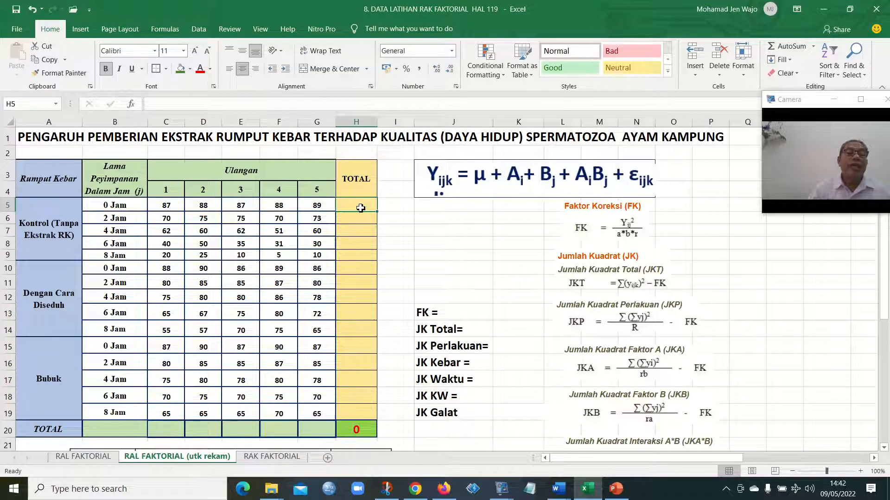
click(787, 47)
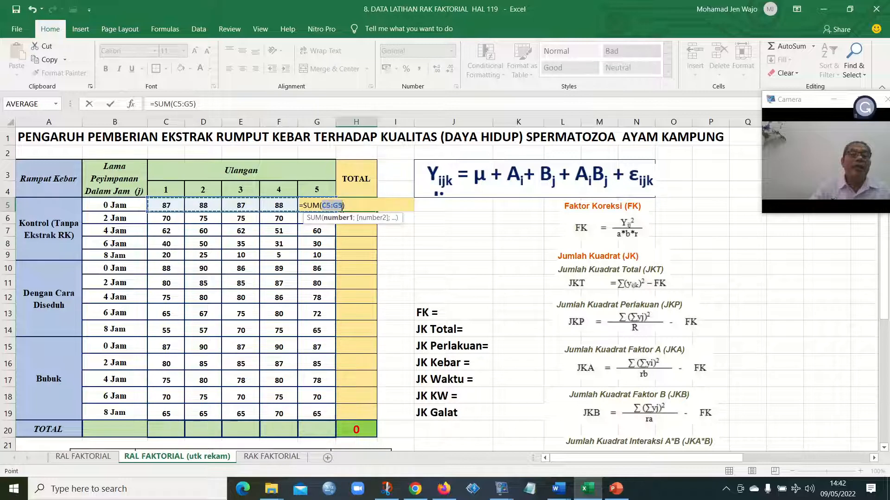
key(Return)
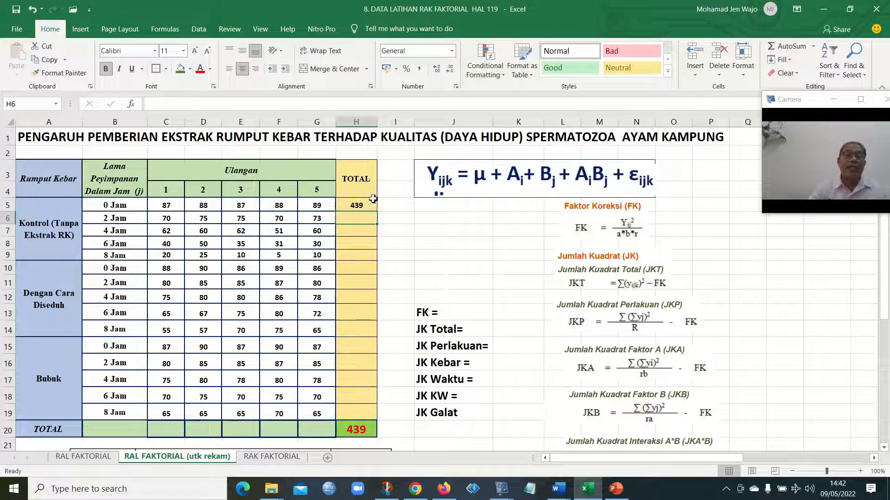
Copy the sum formula from H5 into H6:H19 to fill the remaining row totals
click(563, 210)
click(365, 206)
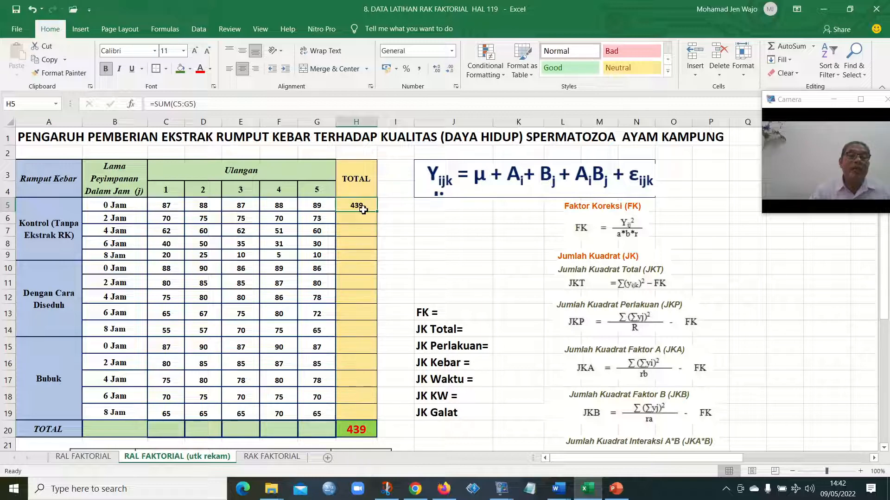
click(415, 217)
click(362, 208)
click(54, 62)
drag(366, 218, 363, 412)
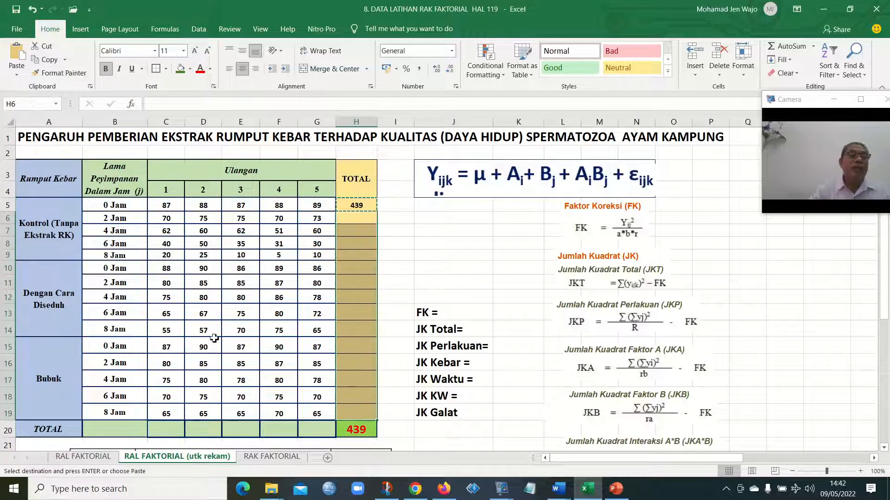
click(18, 59)
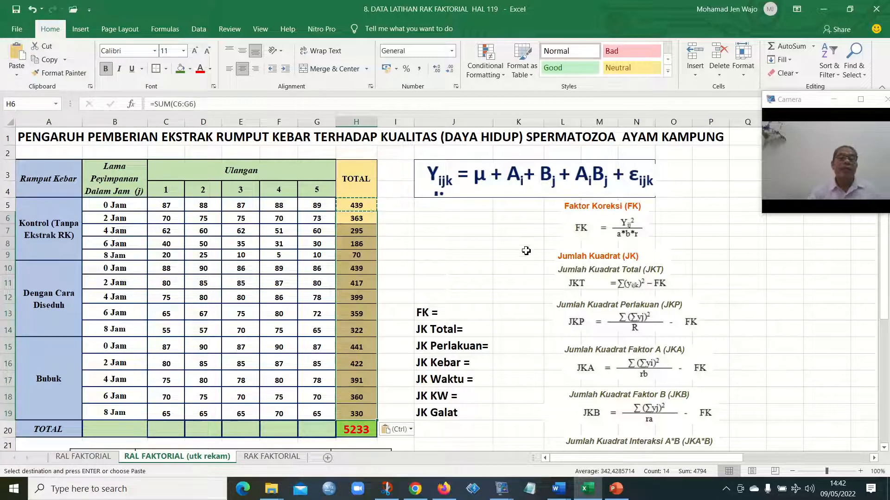
click(463, 222)
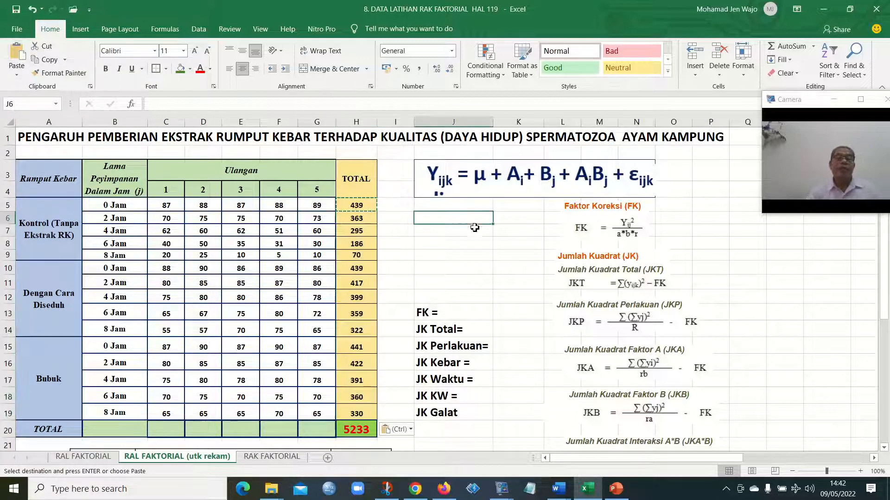
Clear the overall total in H20 and recalculate it with AutoSum over H5:H19
click(363, 434)
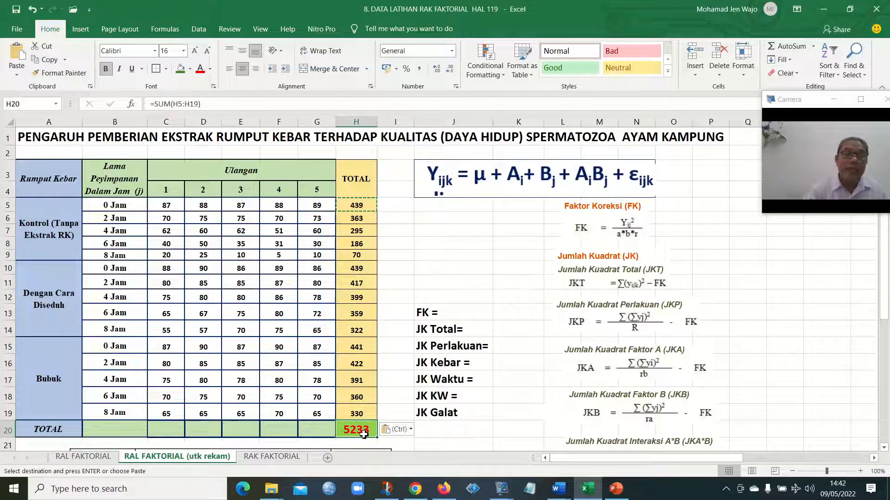
key(Delete)
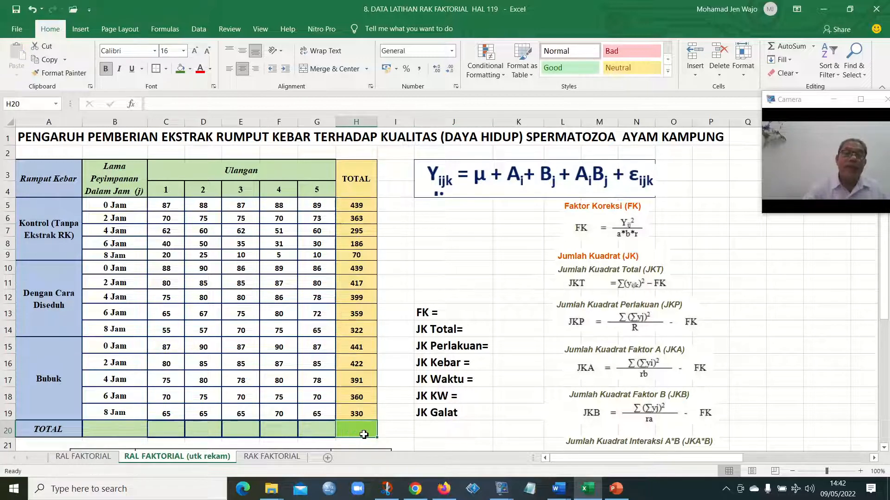
click(459, 256)
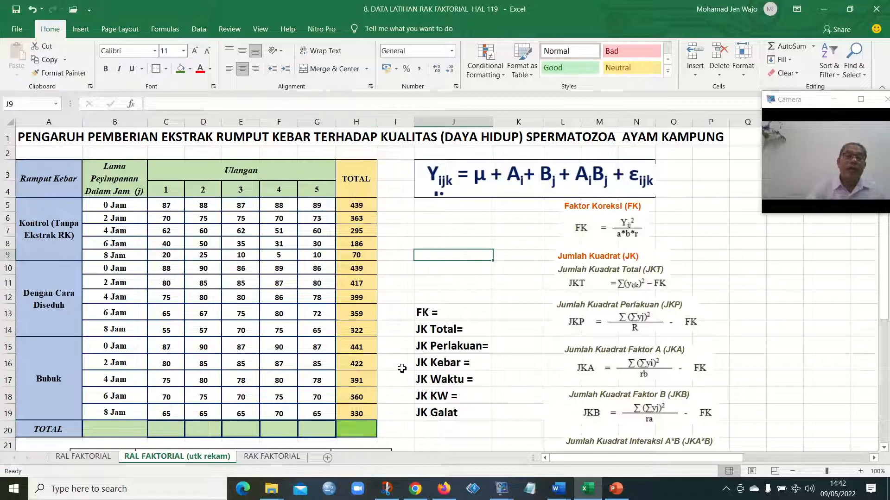
click(362, 436)
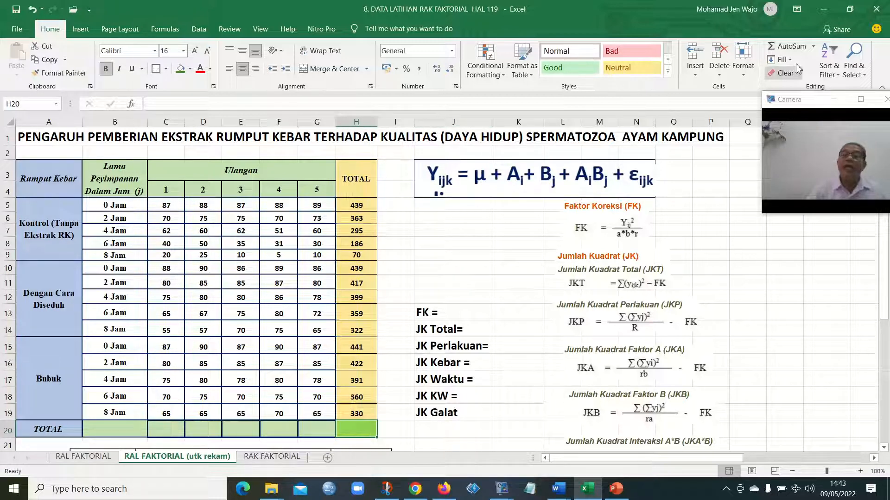
click(790, 46)
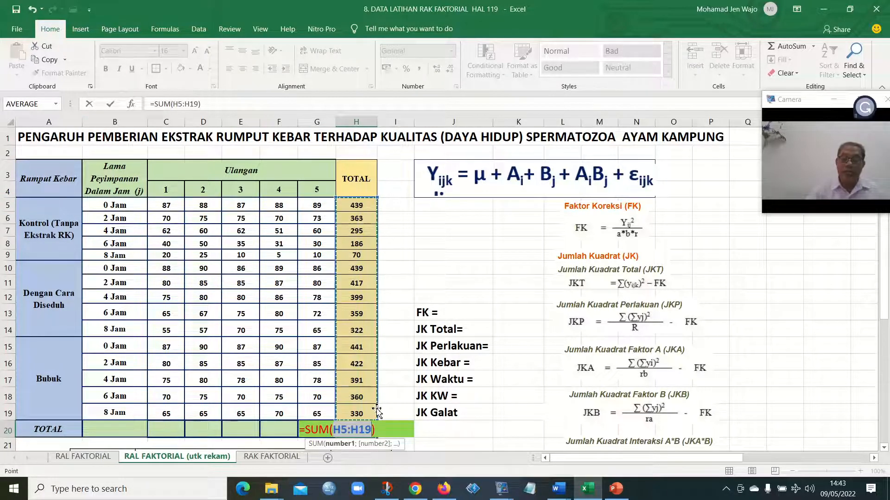
key(Return)
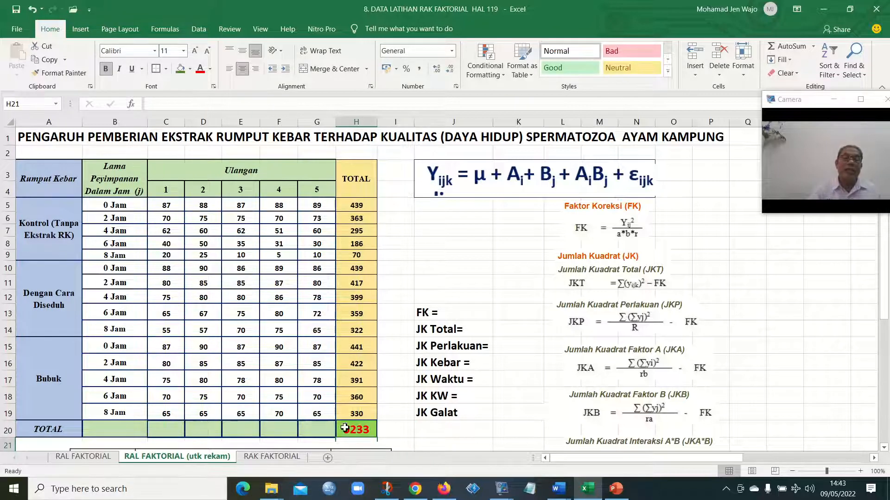
Enter the label GRAND TOTAL in cell I20 beside the overall total
click(368, 434)
scroll(367, 433, down, 2)
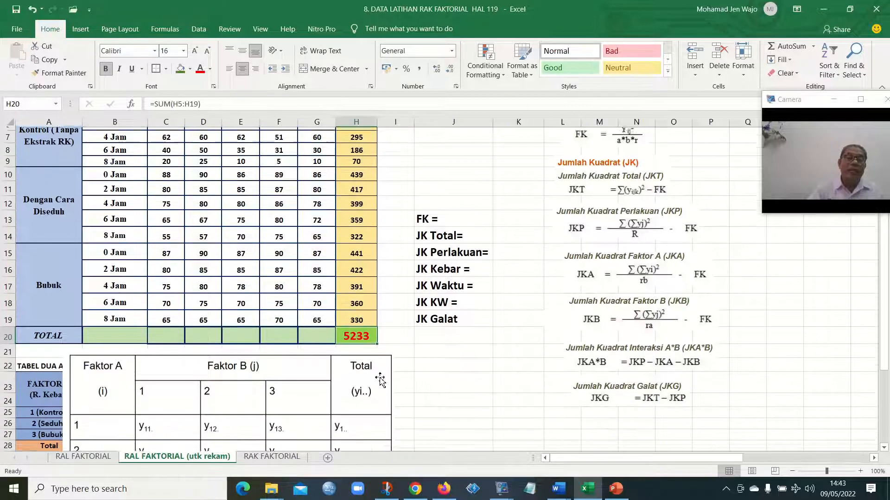
click(389, 336)
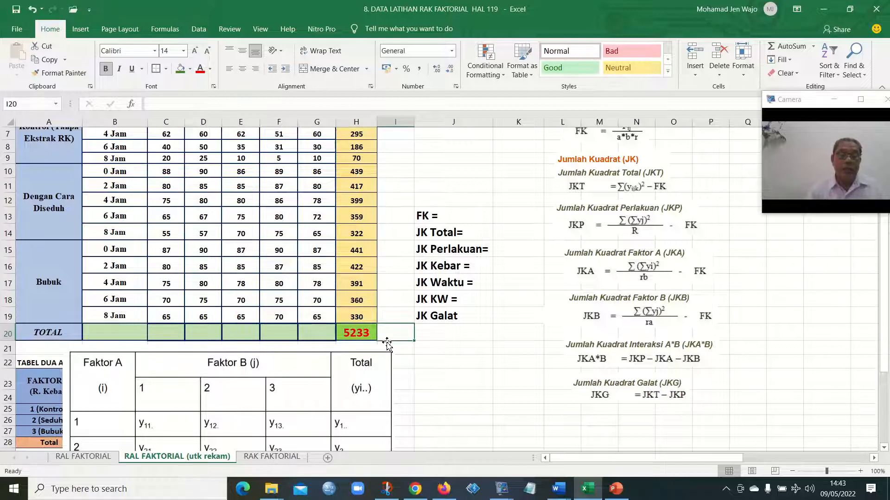
text(g)
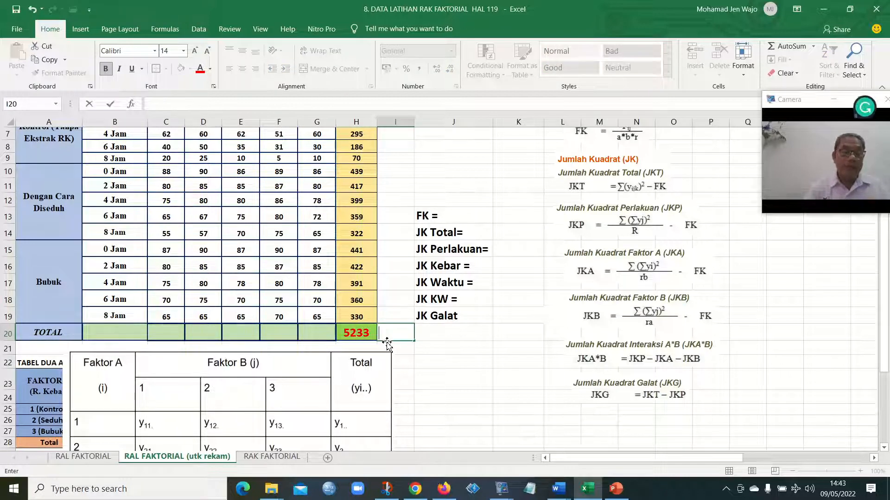
text(RAND)
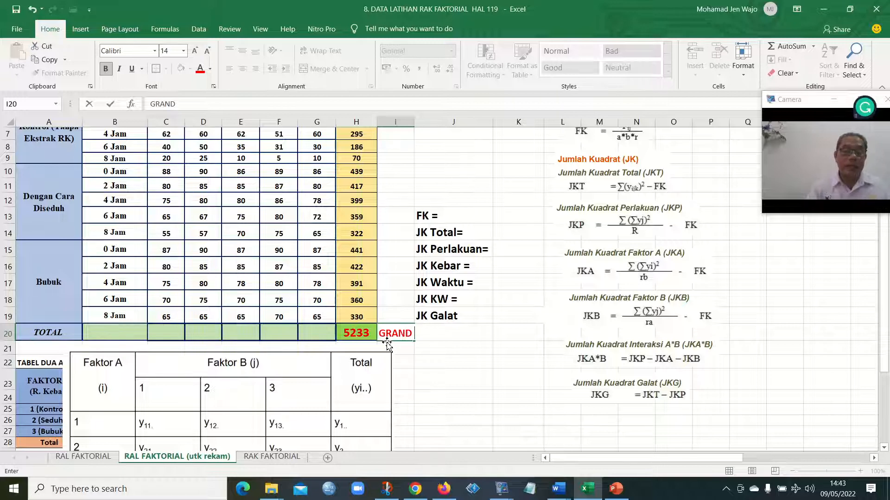
text( TOTAL)
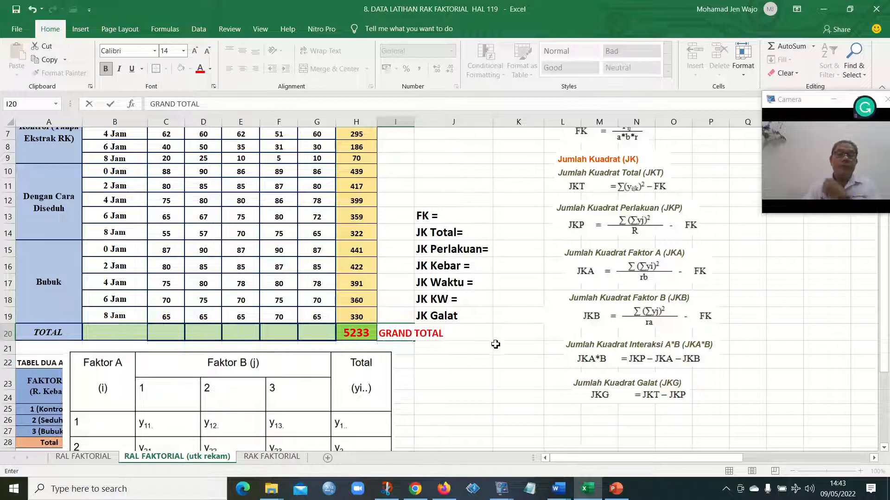
Move the Jumlah Kuadrat Galat (JKG) formula picture slightly upward, closer to the JKA*B formula
drag(598, 390, 602, 374)
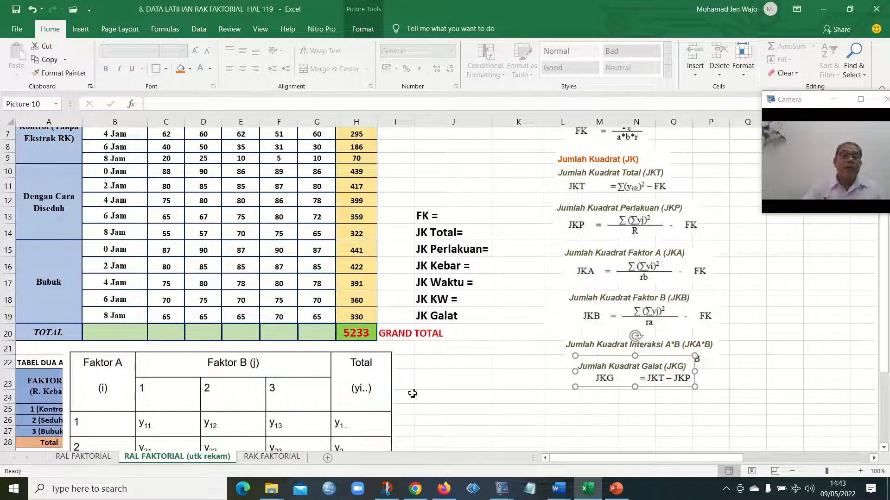
Move the example Faktor A by Faktor B table picture down the sheet, clear of the two-way table in A23:G28
scroll(414, 392, up, 1)
scroll(420, 391, down, 3)
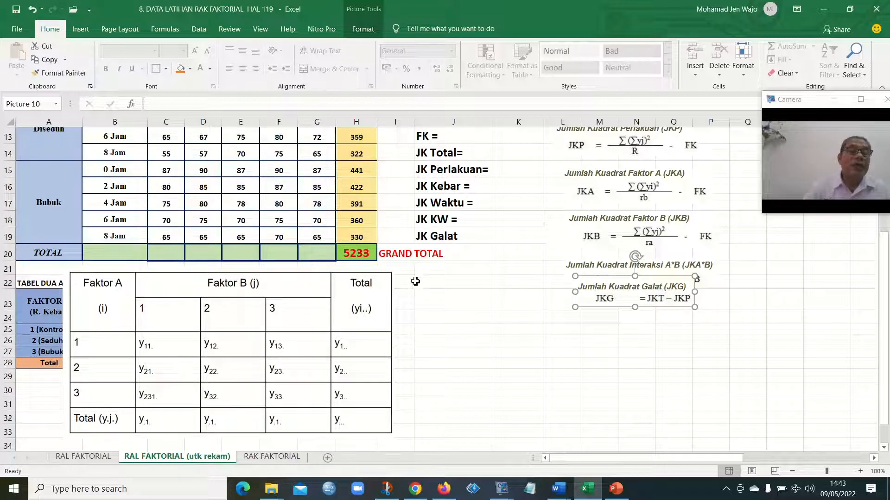
click(221, 289)
drag(221, 288, 173, 316)
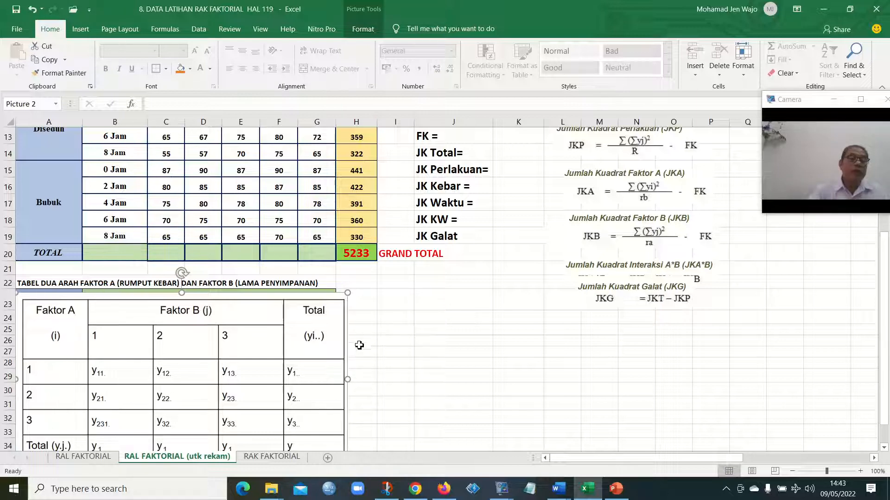
scroll(369, 320, down, 1)
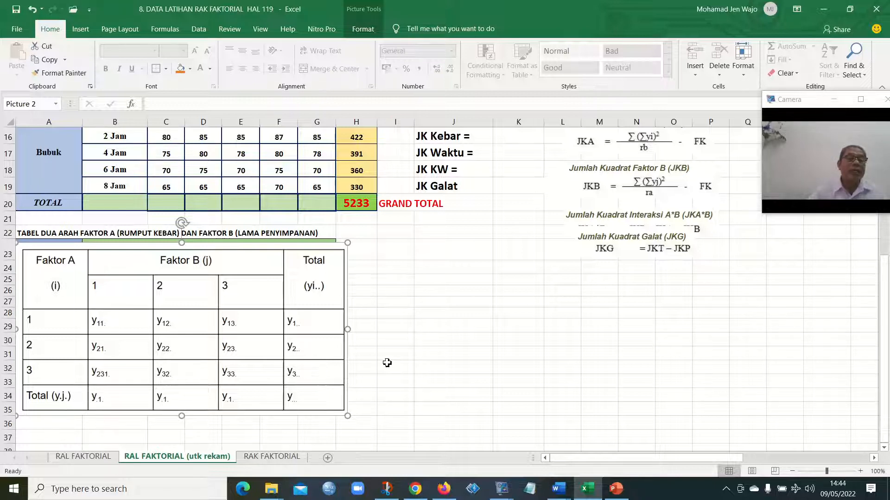
scroll(387, 362, down, 1)
drag(255, 212, 366, 456)
drag(238, 212, 274, 340)
scroll(411, 315, down, 2)
drag(298, 233, 287, 455)
scroll(360, 338, up, 5)
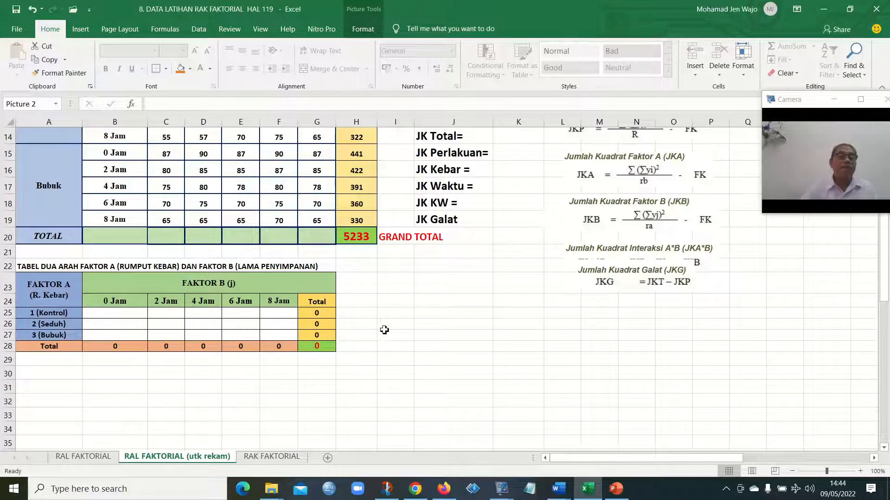
Compare the treatment totals in column H with the empty two-way table of Faktor A and Faktor B in rows 22 to 28
scroll(458, 336, up, 1)
scroll(458, 336, up, 2)
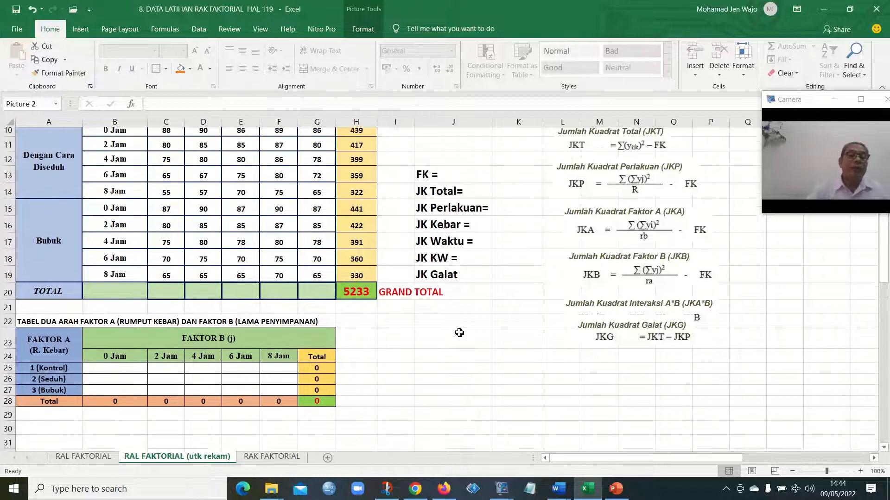
scroll(459, 332, down, 2)
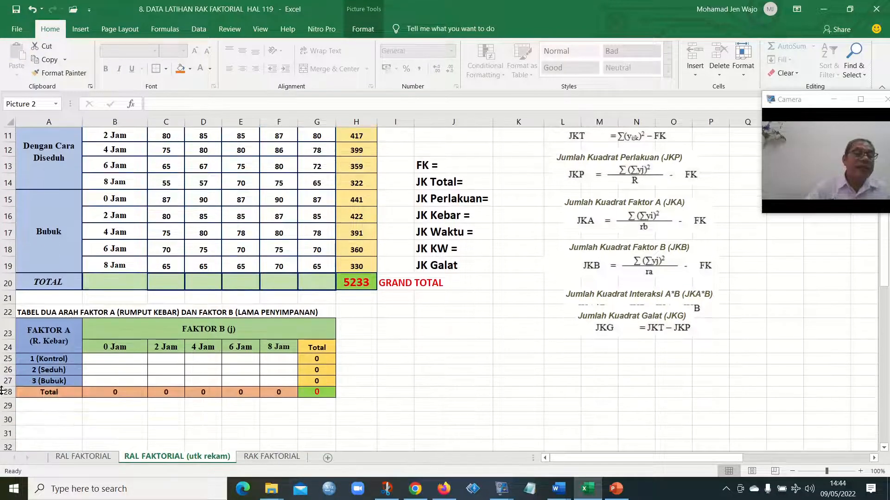
scroll(409, 371, up, 3)
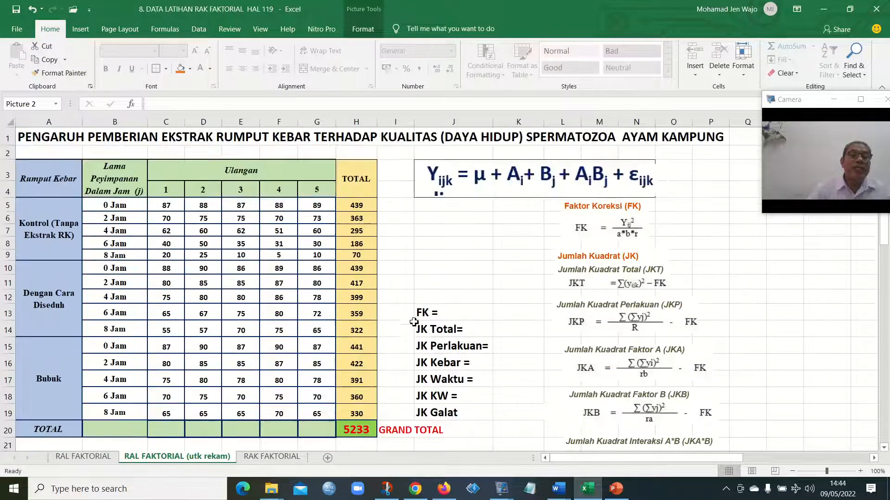
scroll(362, 281, down, 2)
scroll(364, 281, up, 1)
scroll(366, 282, down, 2)
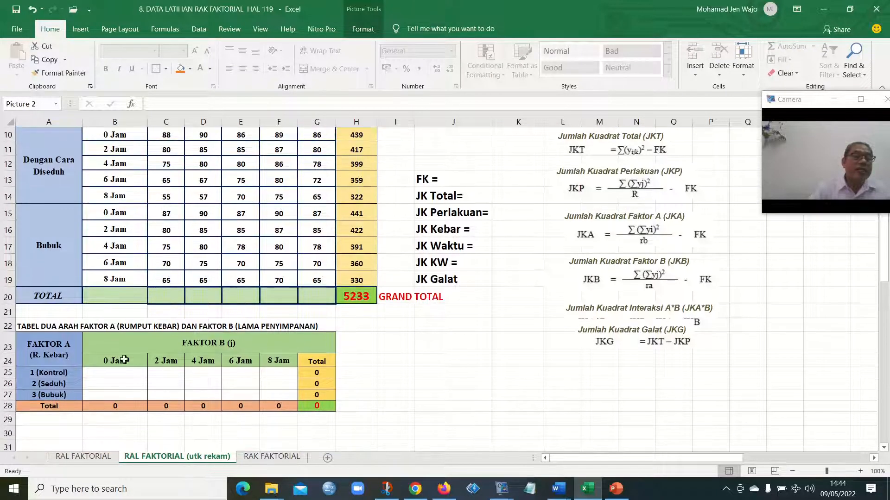
scroll(53, 370, up, 3)
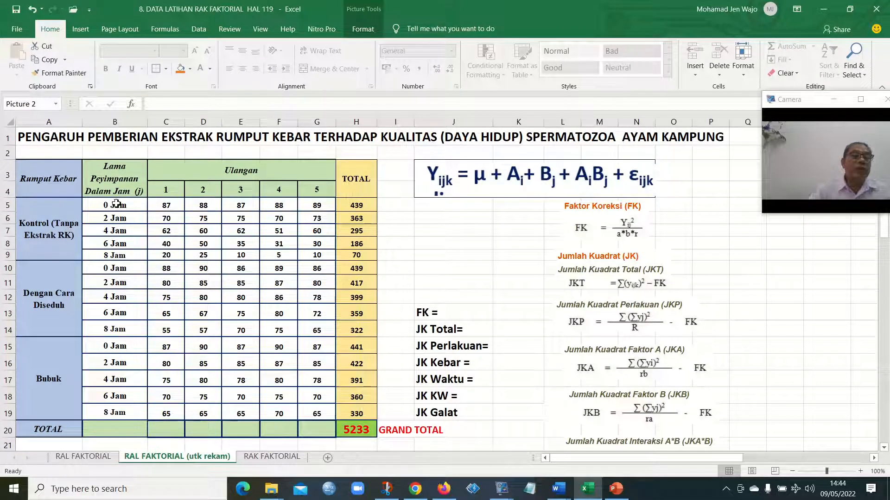
click(361, 206)
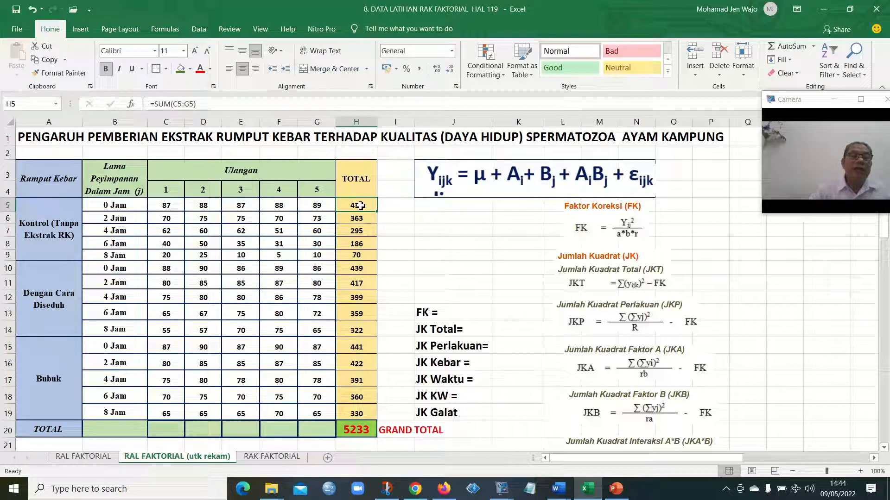
scroll(430, 218, down, 3)
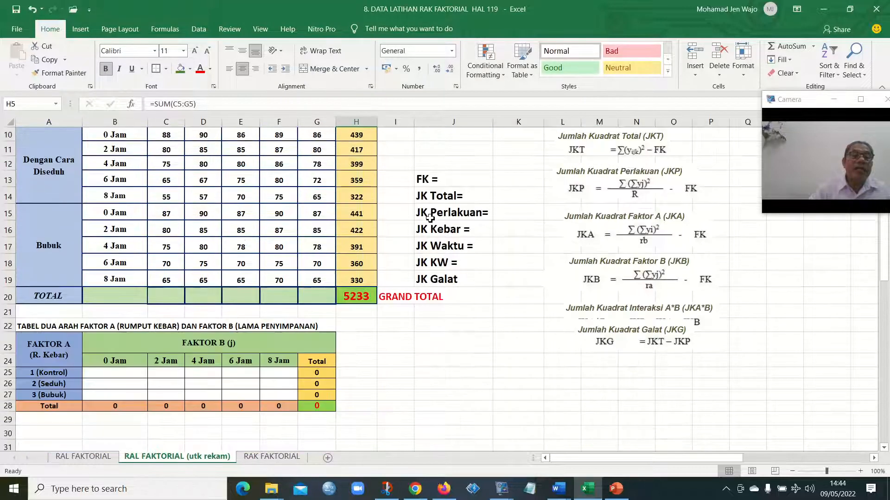
Link the Kontrol, 0 Jam cell B25 of the two-way table to its treatment total with =H5
click(131, 375)
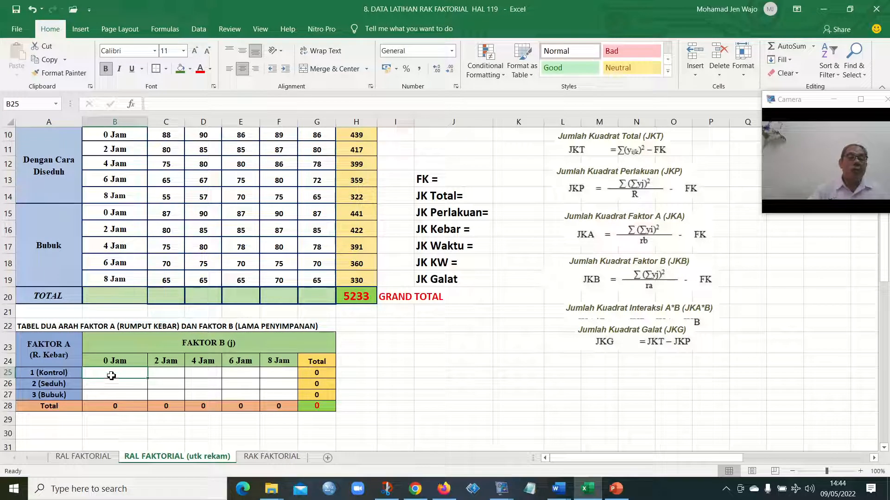
text(=)
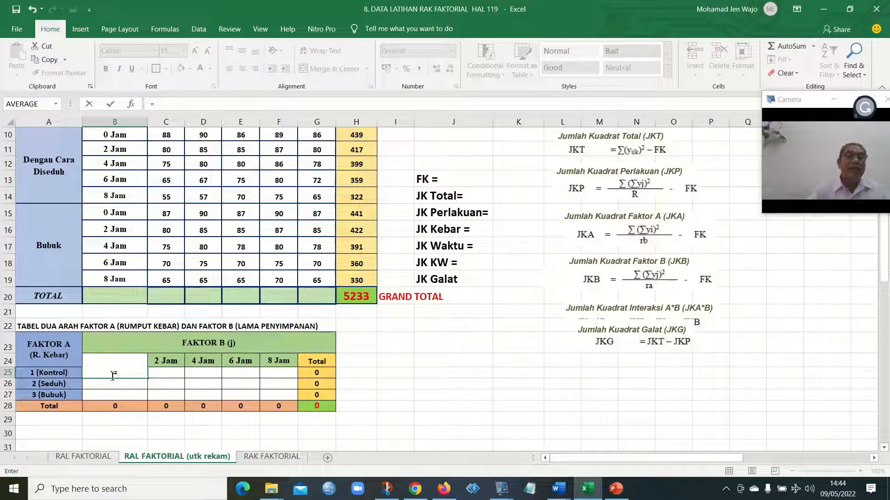
scroll(373, 355, up, 2)
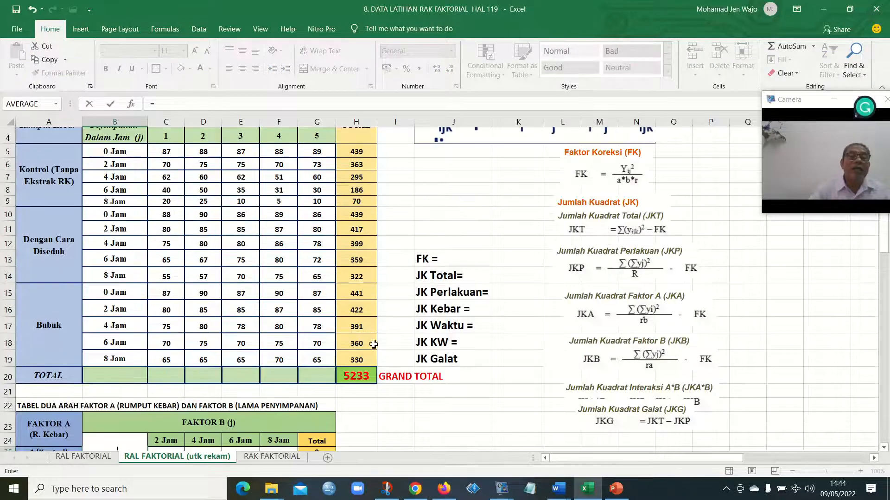
click(365, 152)
key(Return)
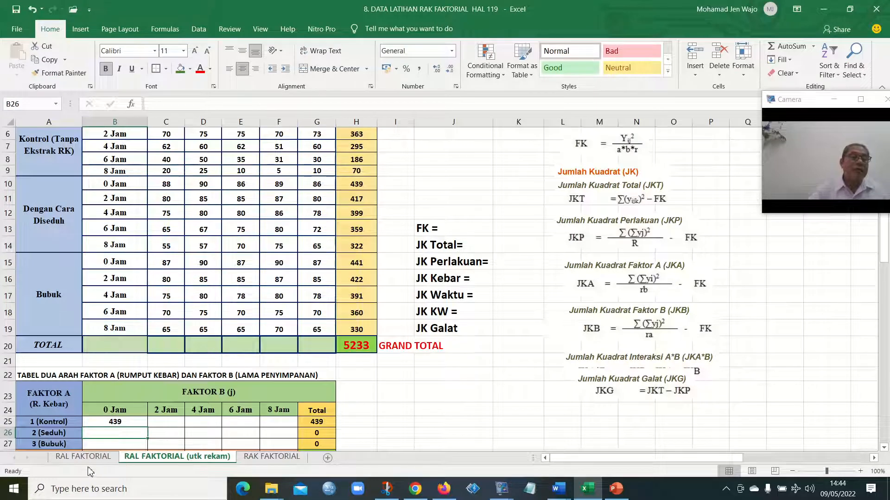
Link the Kontrol, 2 Jam cell C25 of the two-way table to its treatment total with =H6
click(165, 424)
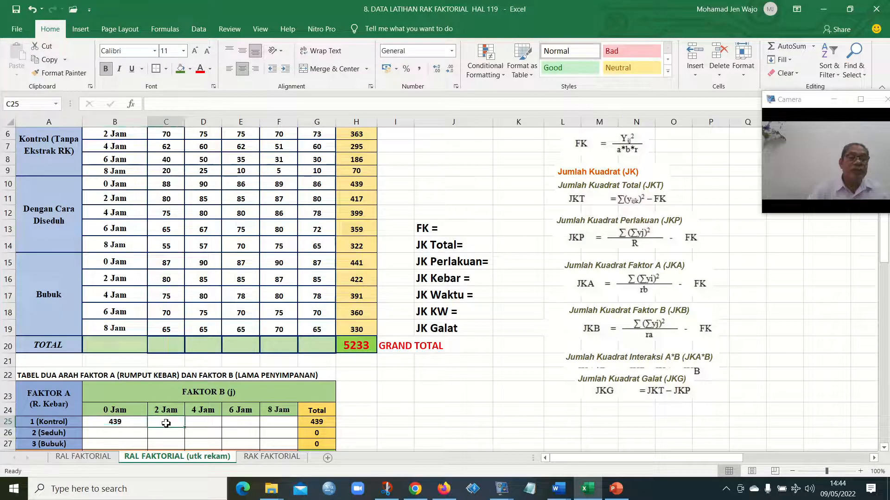
text(=)
scroll(428, 394, up, 2)
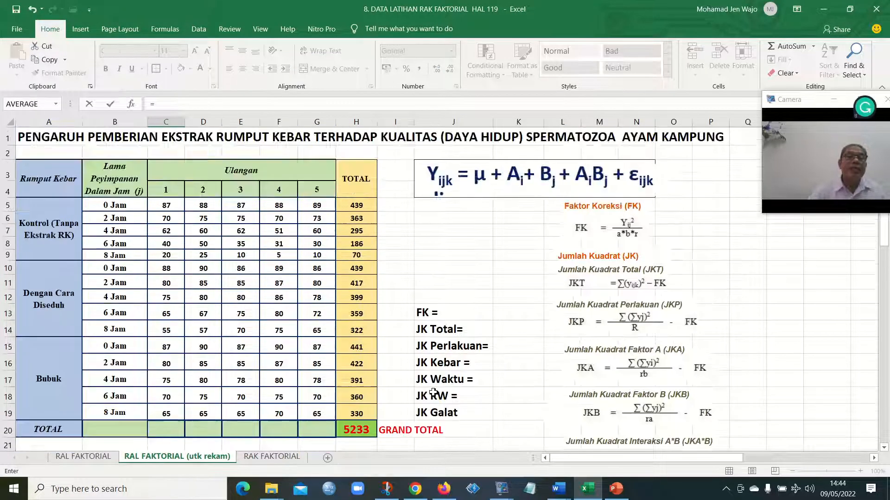
click(355, 220)
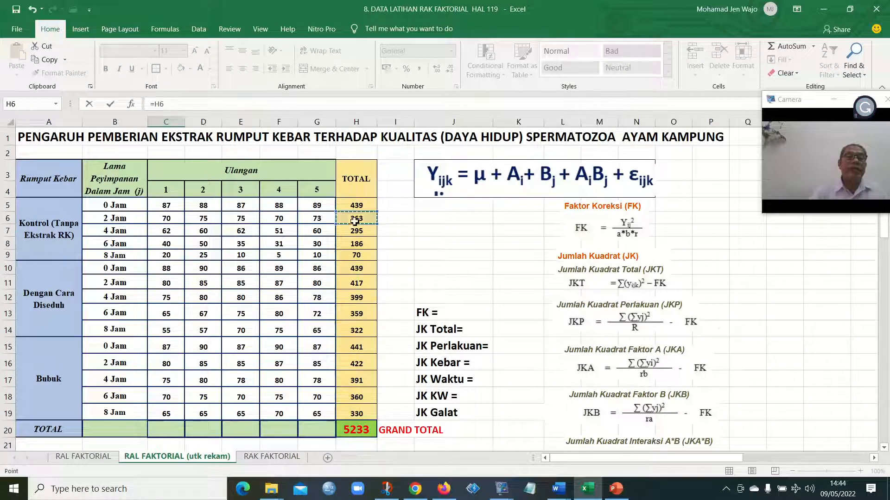
key(Return)
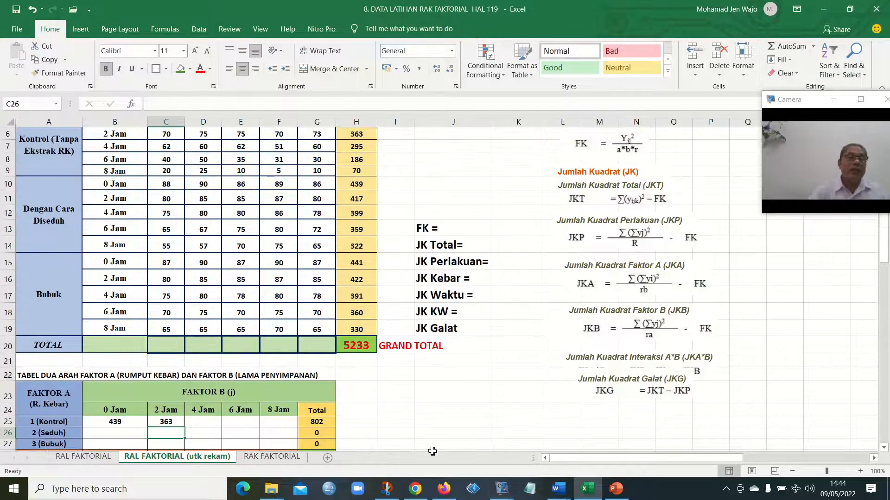
Link the Kontrol, 4 Jam cell D25 of the two-way table to its treatment total with =H7
click(207, 426)
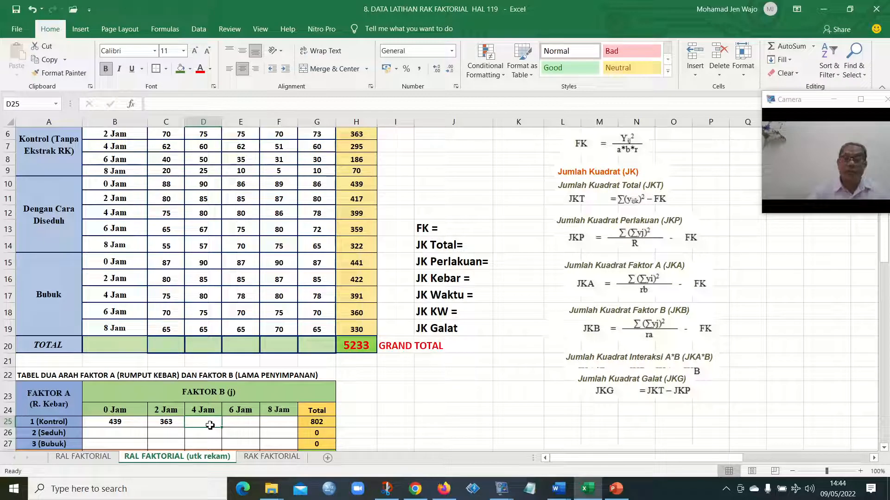
text(=)
scroll(300, 338, up, 2)
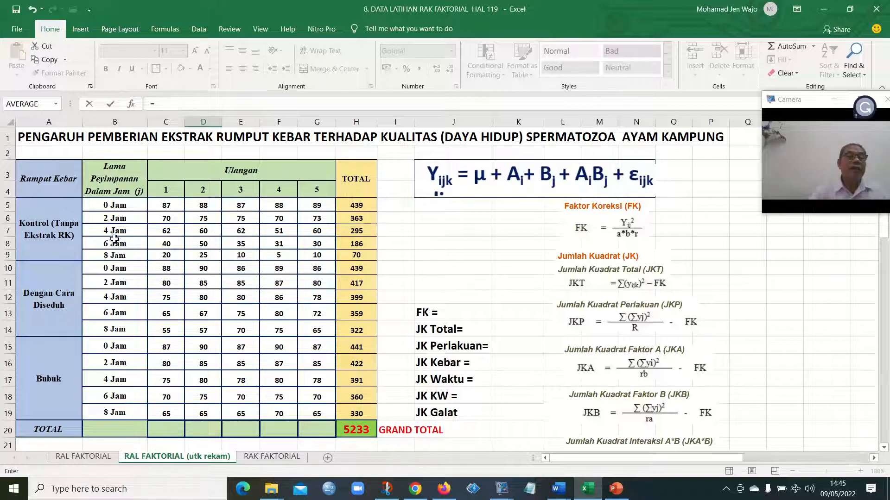
click(360, 232)
key(Return)
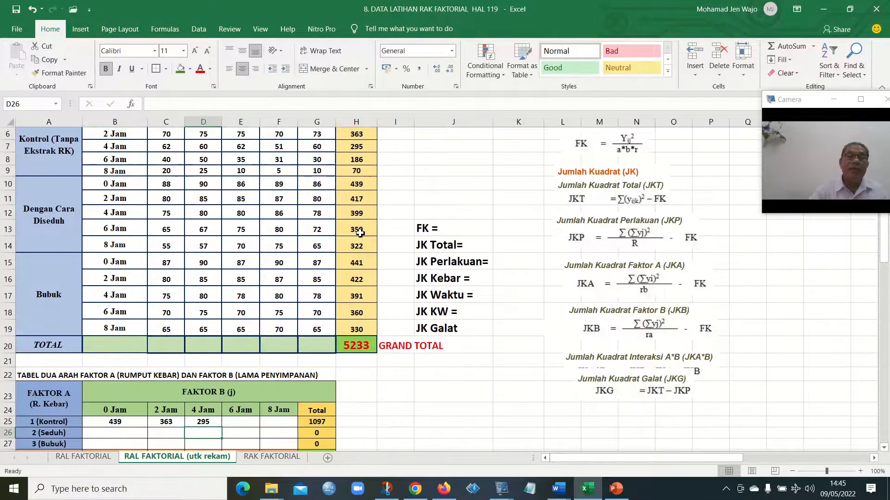
Link the Kontrol, 6 Jam cell E25 of the two-way table to its treatment total with =H8
click(237, 421)
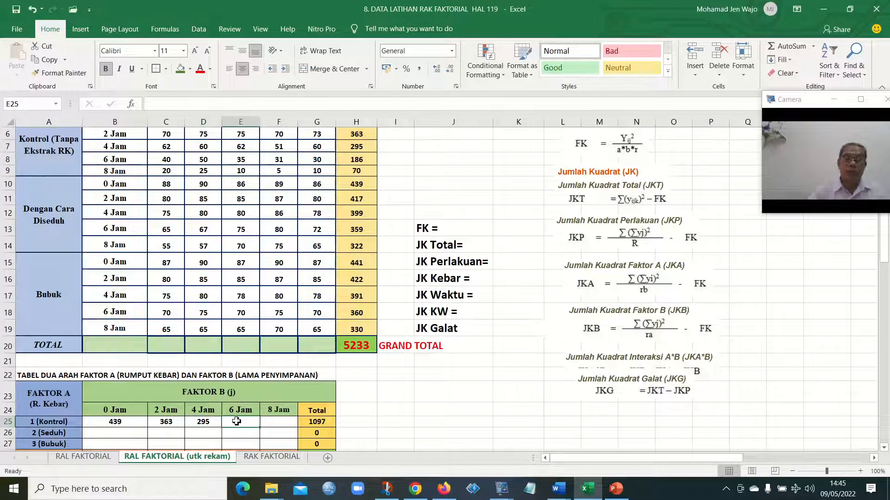
text(=)
scroll(90, 227, up, 1)
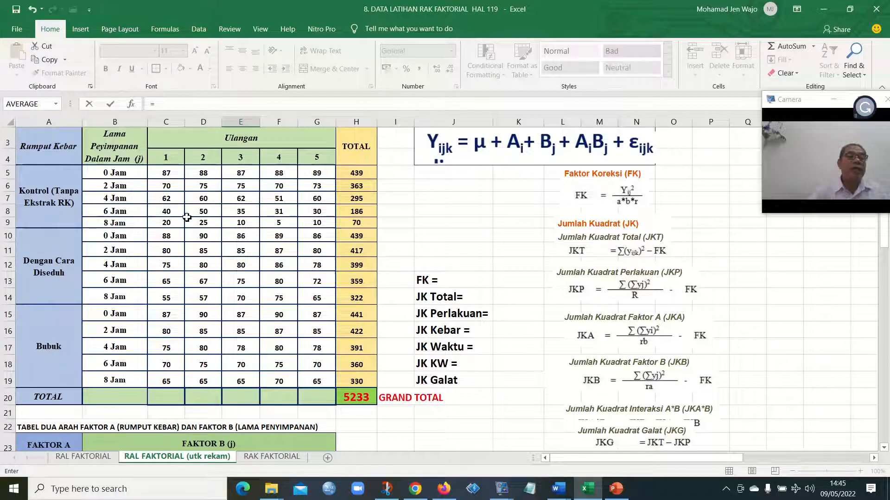
click(359, 214)
key(Return)
scroll(361, 227, down, 2)
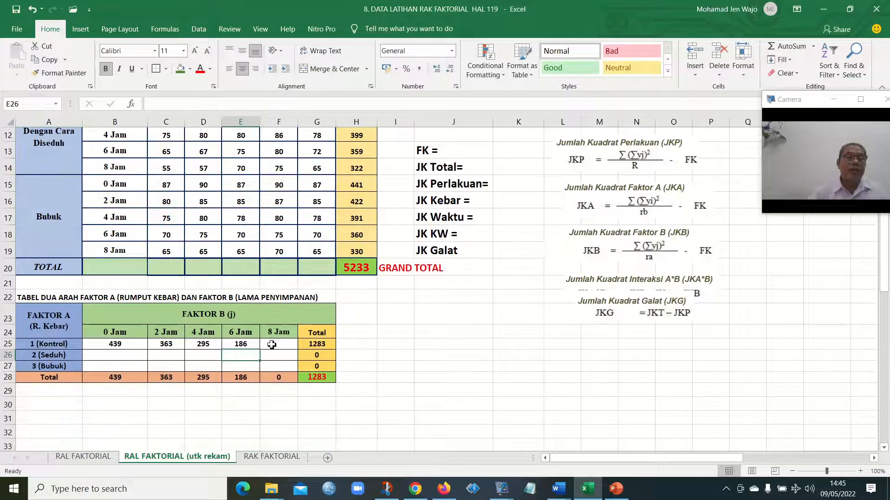
Link the Kontrol, 8 Jam cell F25 of the two-way table to its treatment total with =H9
click(270, 346)
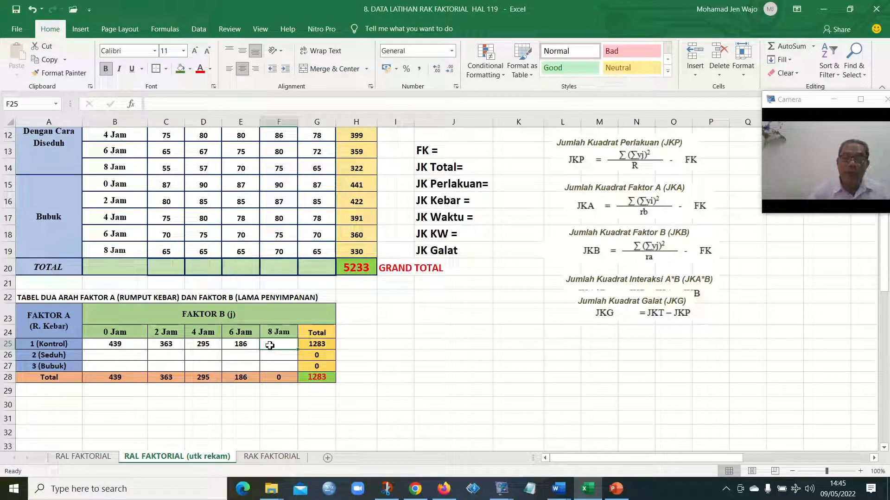
text(=)
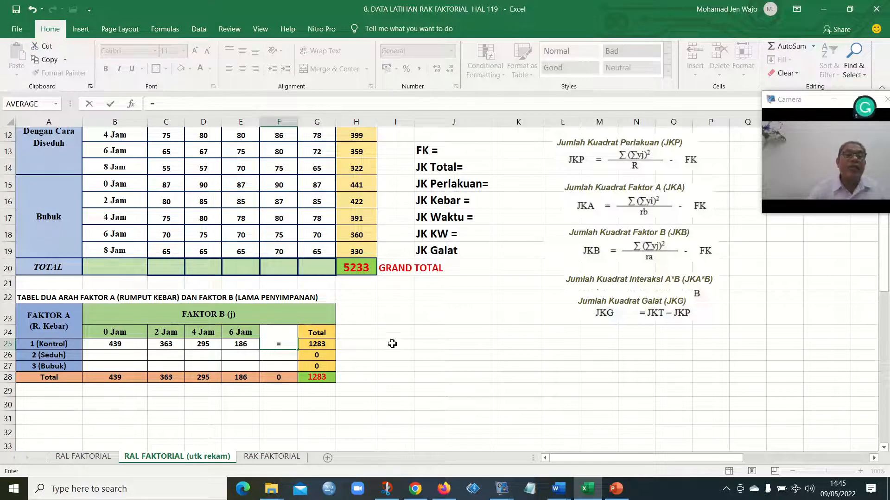
scroll(397, 330, up, 2)
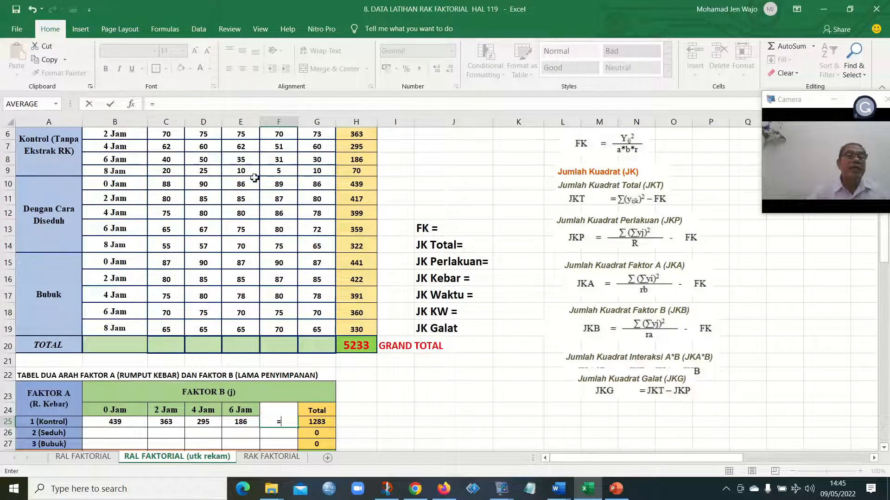
click(361, 170)
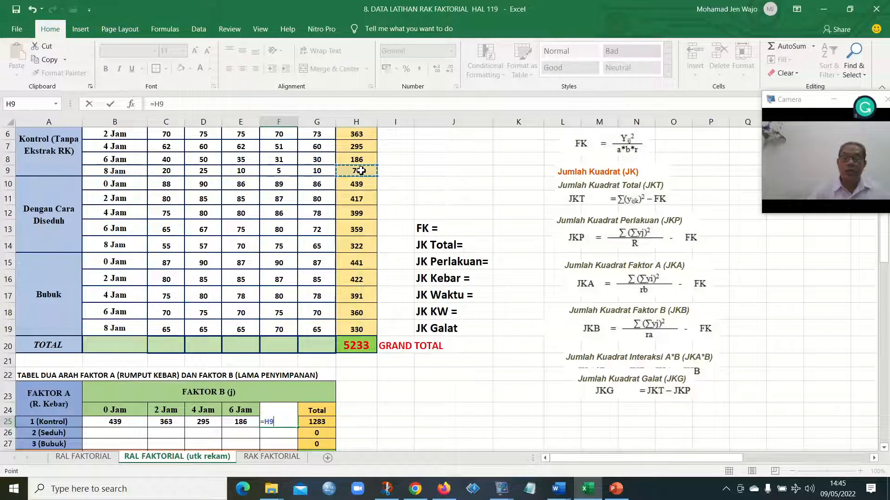
key(Return)
scroll(283, 243, down, 2)
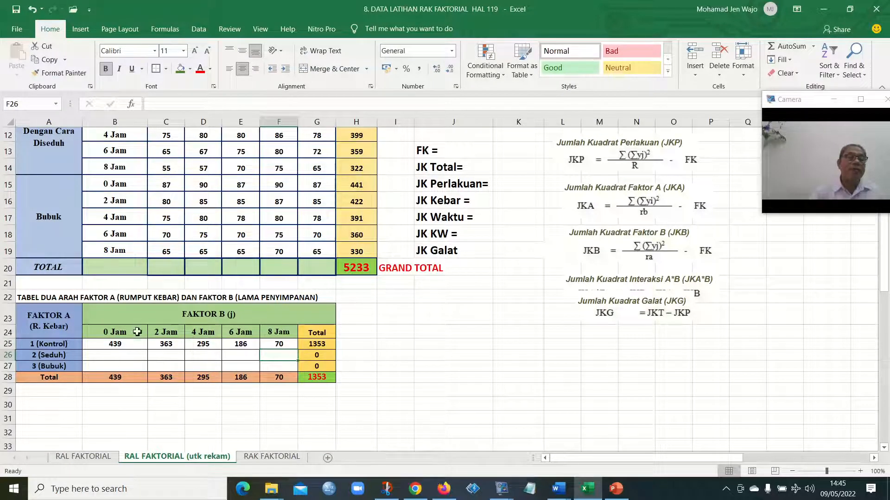
Link the Seduh, 0 Jam cell B26 of the two-way table to its treatment total with =H10
click(118, 355)
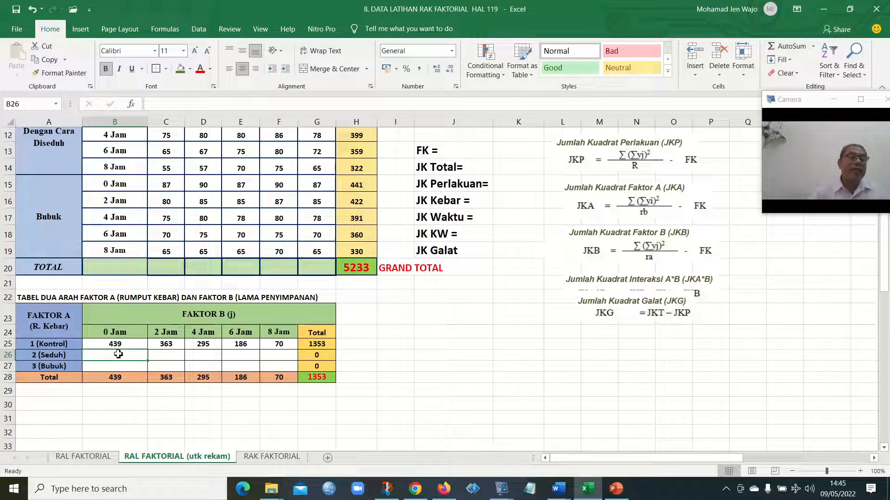
text(=)
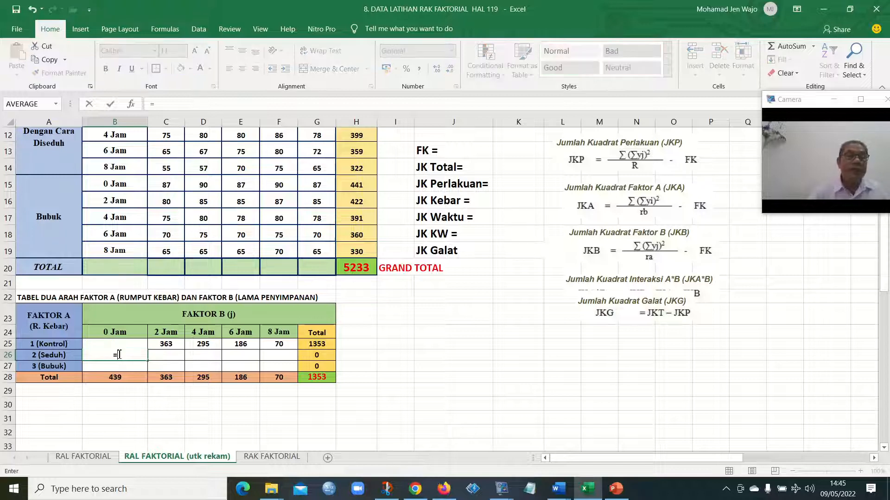
scroll(65, 377, up, 3)
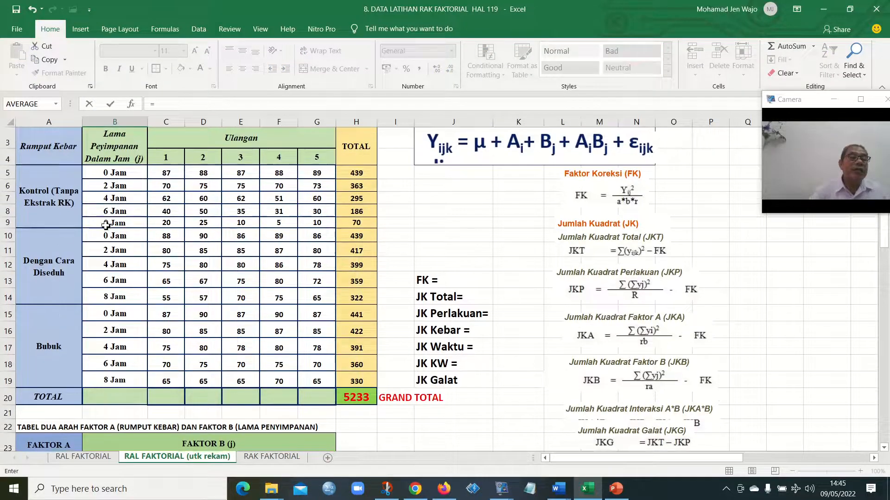
scroll(138, 365, down, 3)
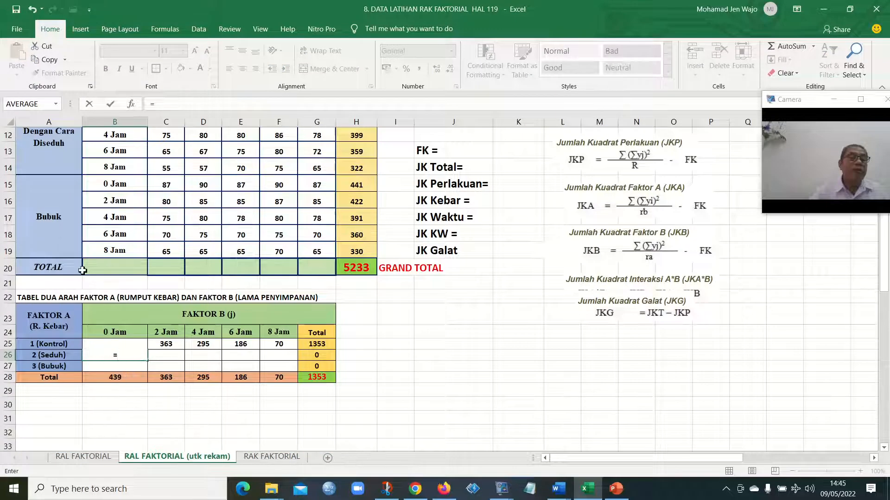
scroll(82, 270, up, 4)
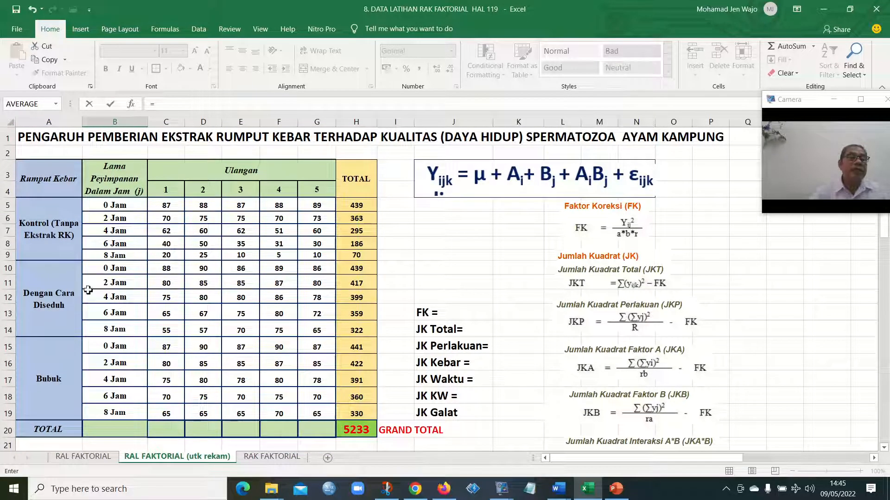
click(361, 272)
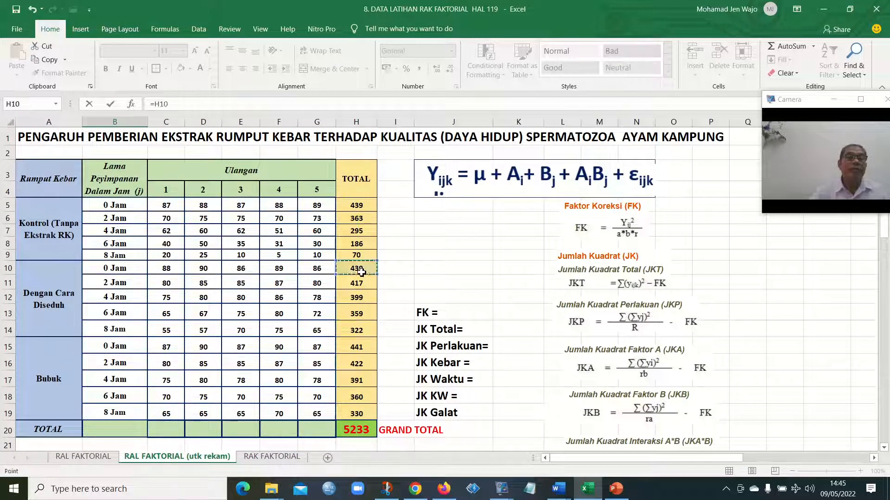
key(Return)
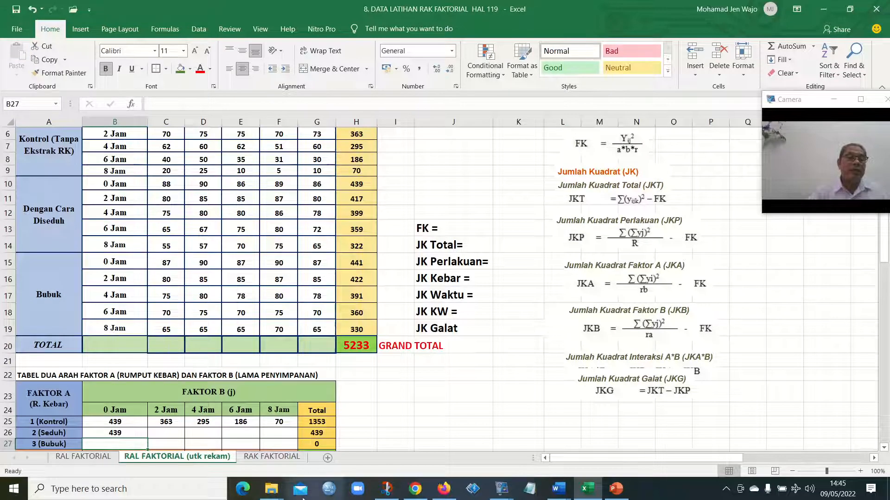
Link the Seduh, 2 Jam cell C26 of the two-way table to its treatment total with =H11
click(162, 432)
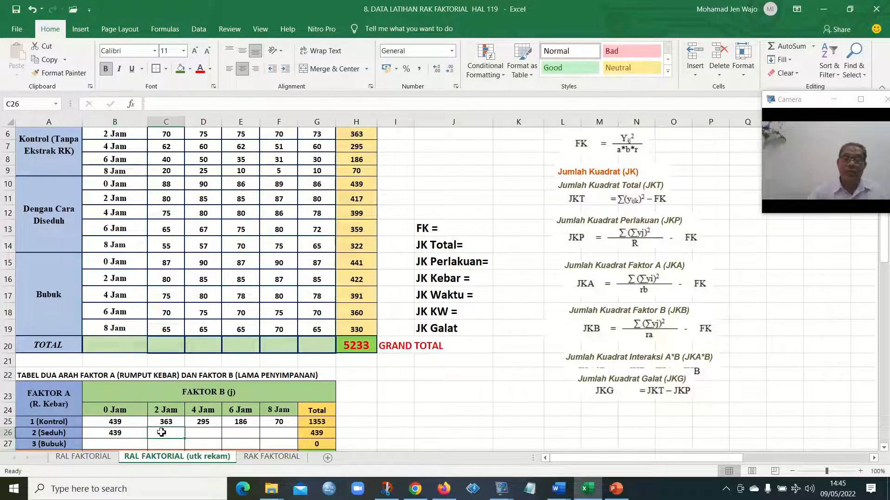
text(=)
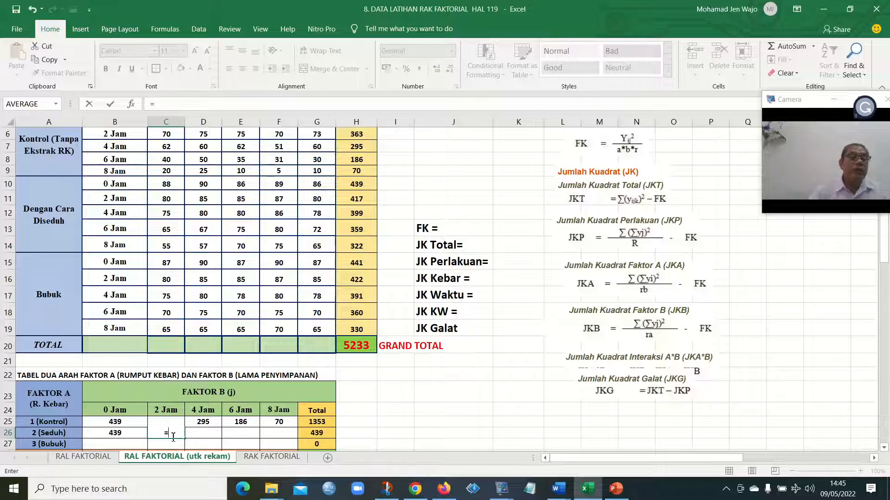
scroll(243, 408, up, 2)
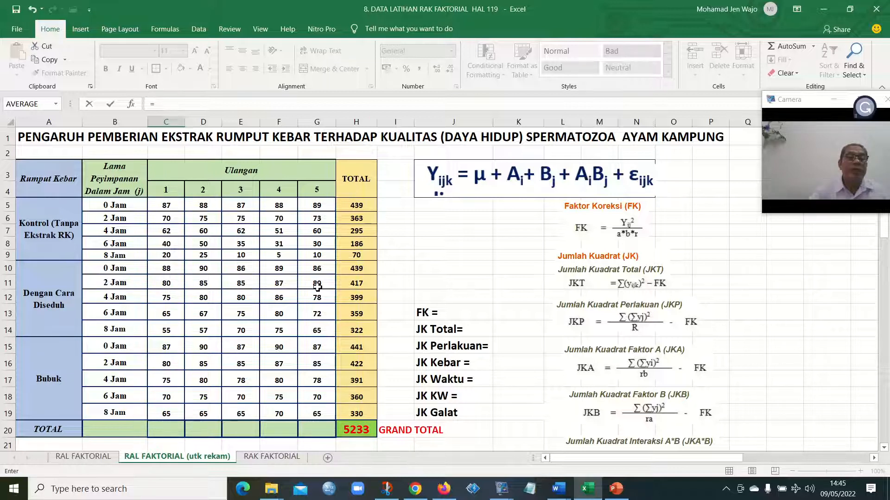
click(359, 287)
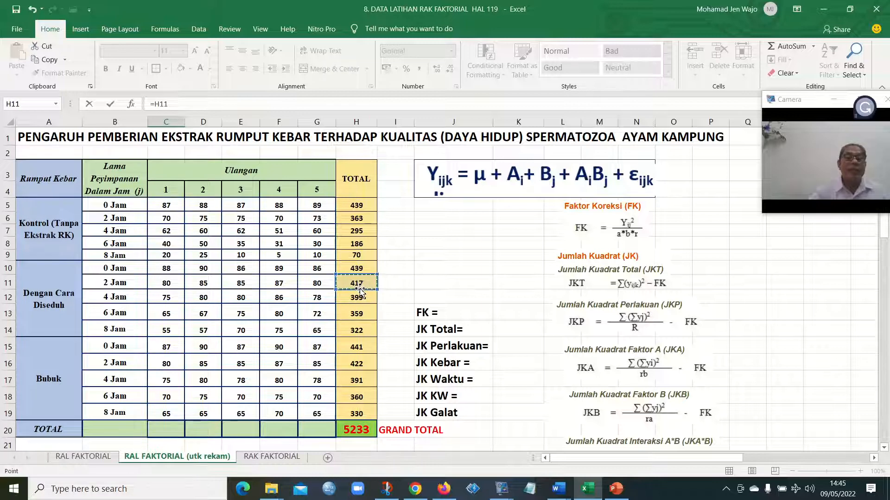
key(Return)
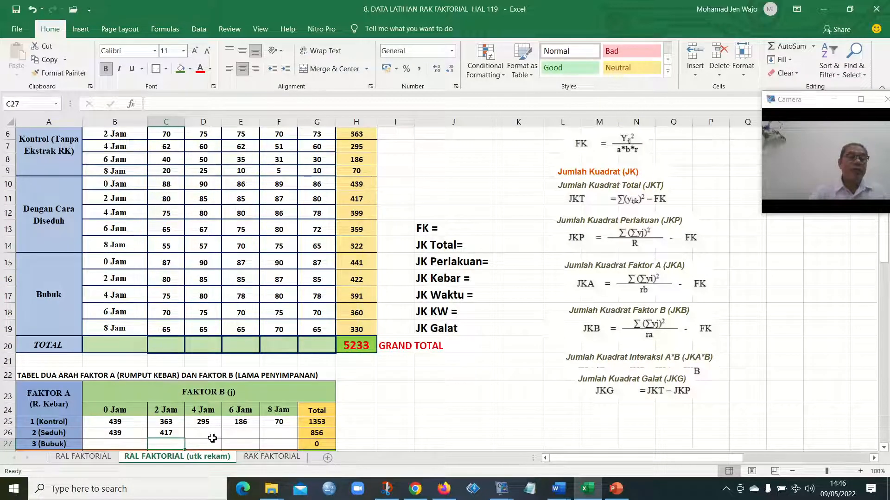
Link the Seduh cells for 4 Jam (D26) and 6 Jam (E26) to their treatment totals with =H12 and =H13
click(213, 434)
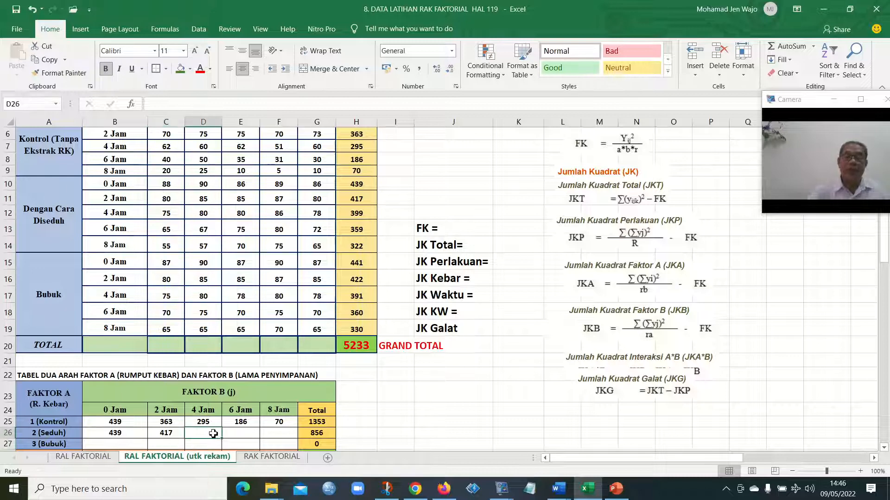
text(=)
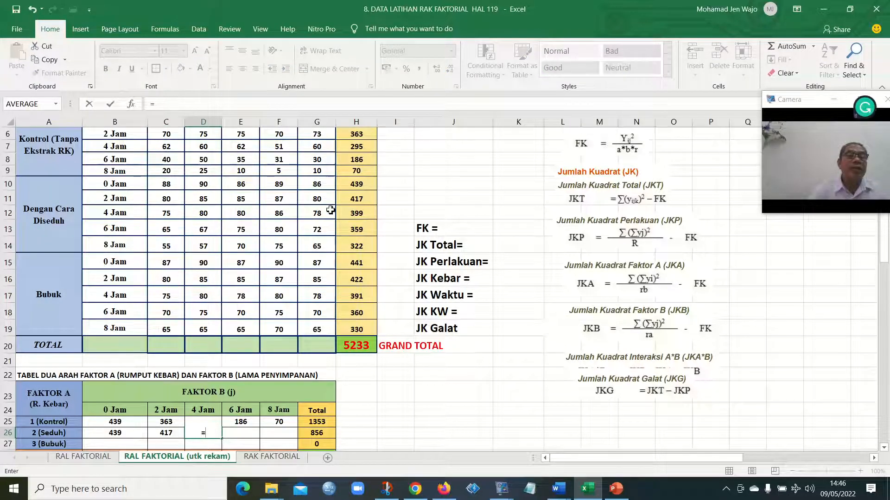
click(362, 215)
key(Return)
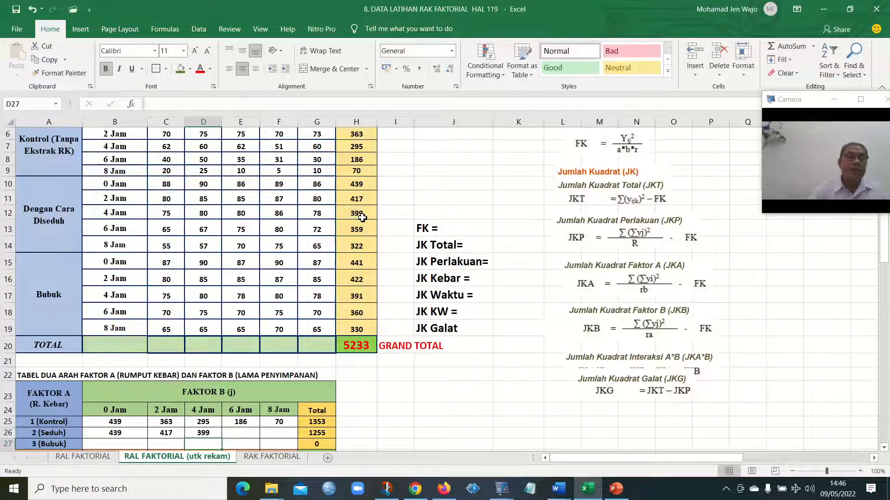
click(252, 435)
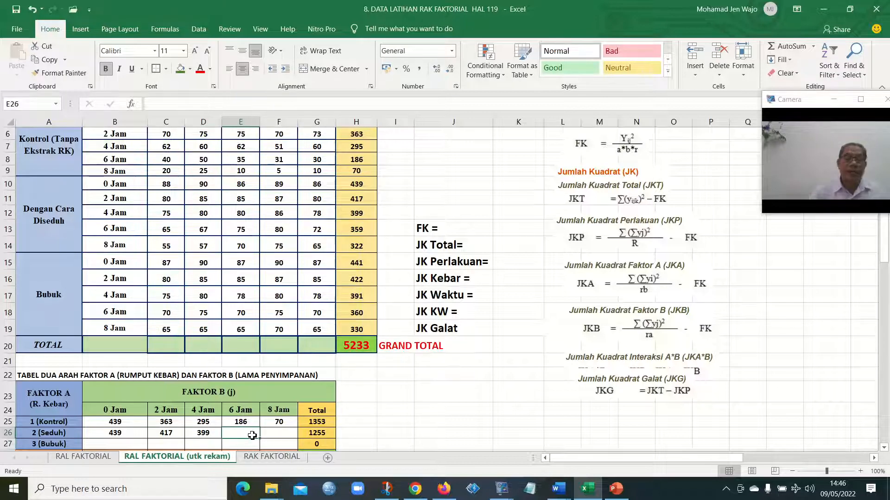
text(=)
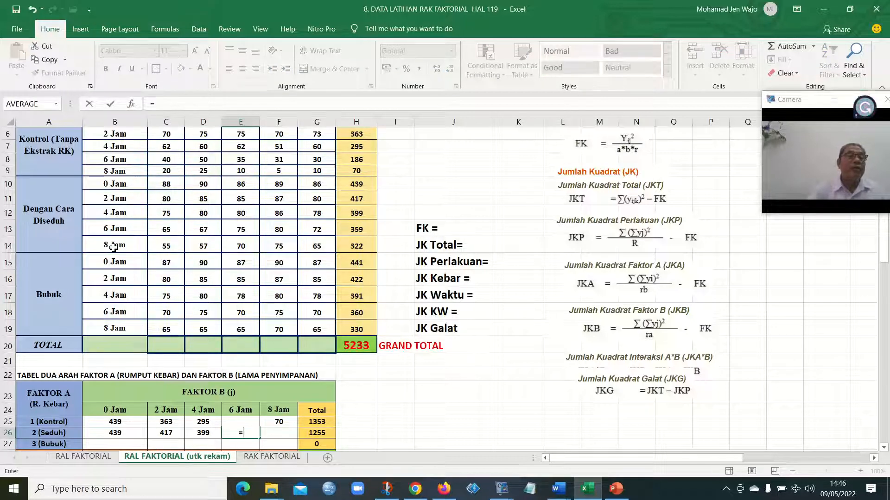
click(368, 232)
key(Return)
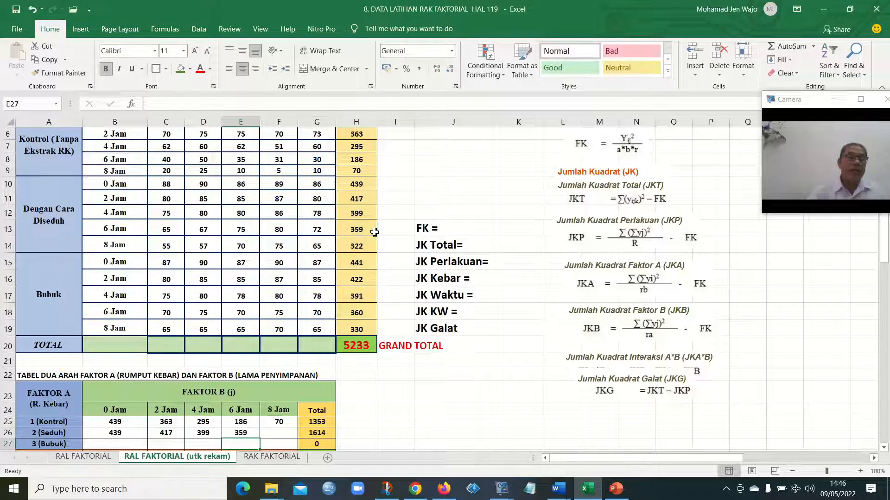
Link the Seduh, 8 Jam cell F26 of the two-way table to its treatment total with =H14
click(288, 436)
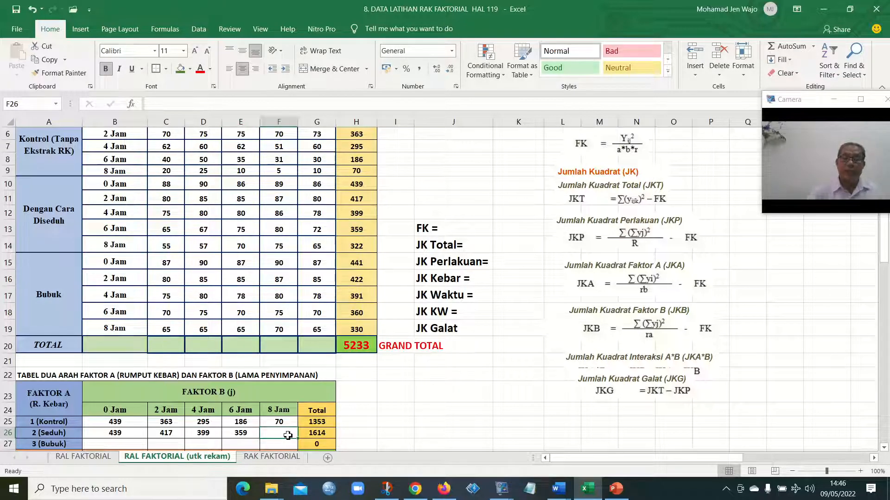
text(=)
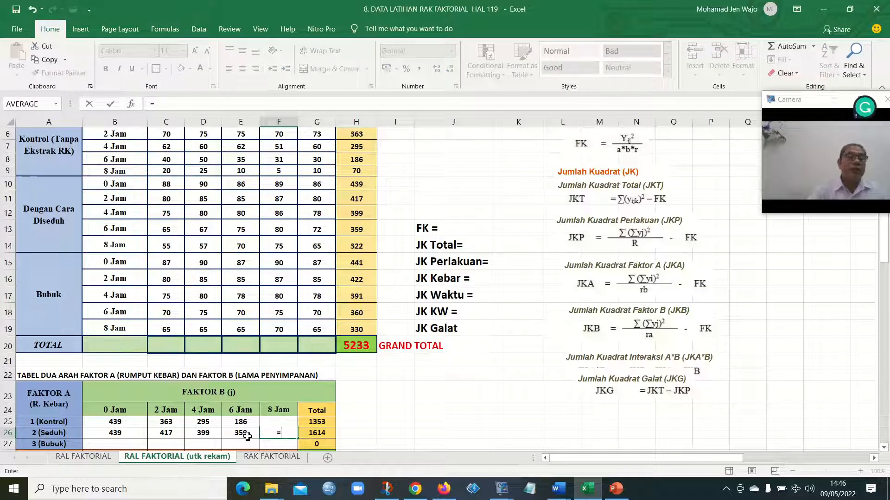
click(364, 248)
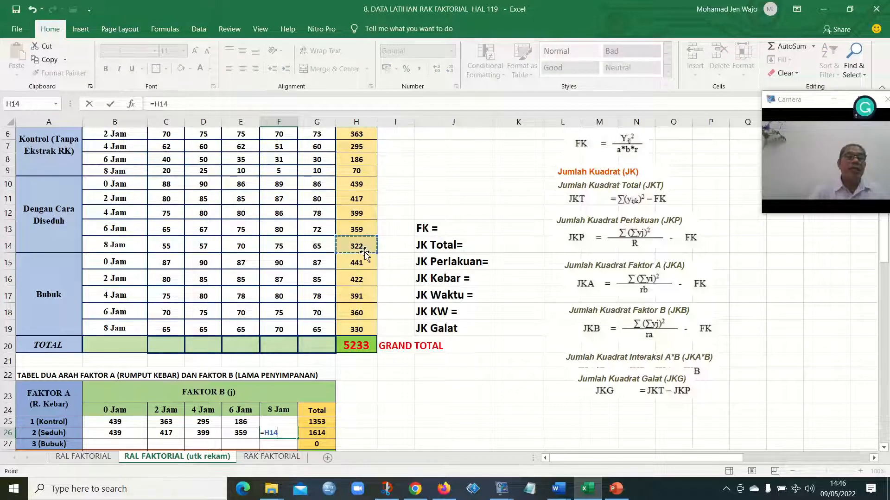
key(Return)
Link the Bubuk, 0 Jam cell B27 of the two-way table to its treatment total with =H15
scroll(354, 255, down, 2)
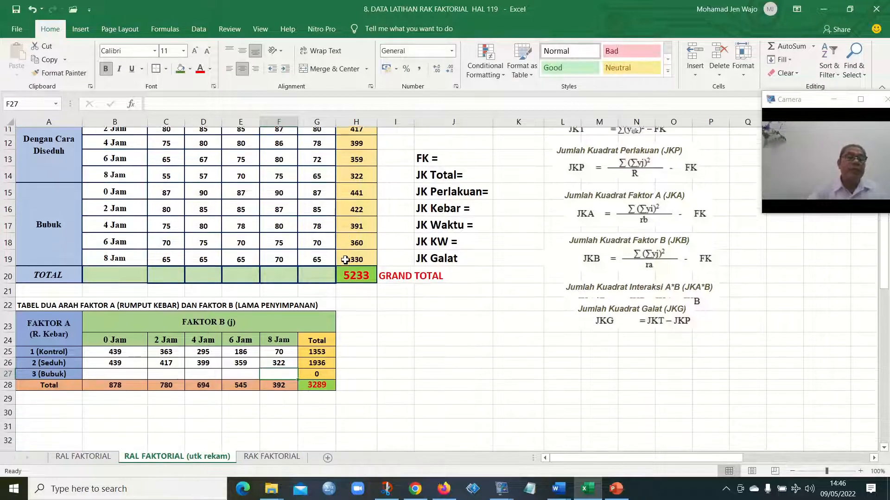
click(114, 370)
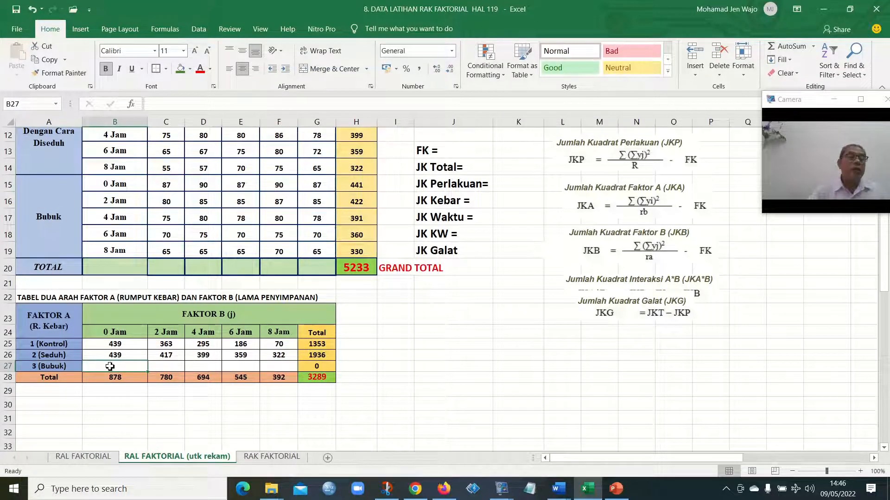
text(=)
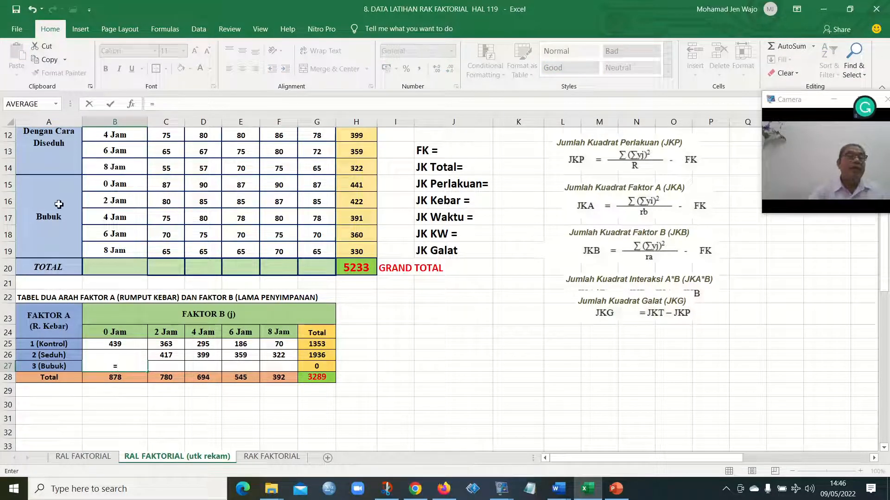
click(359, 187)
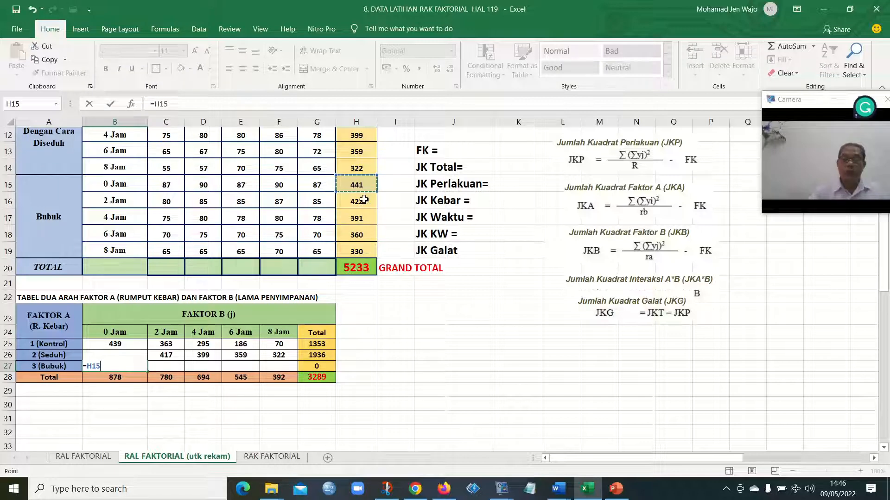
key(Return)
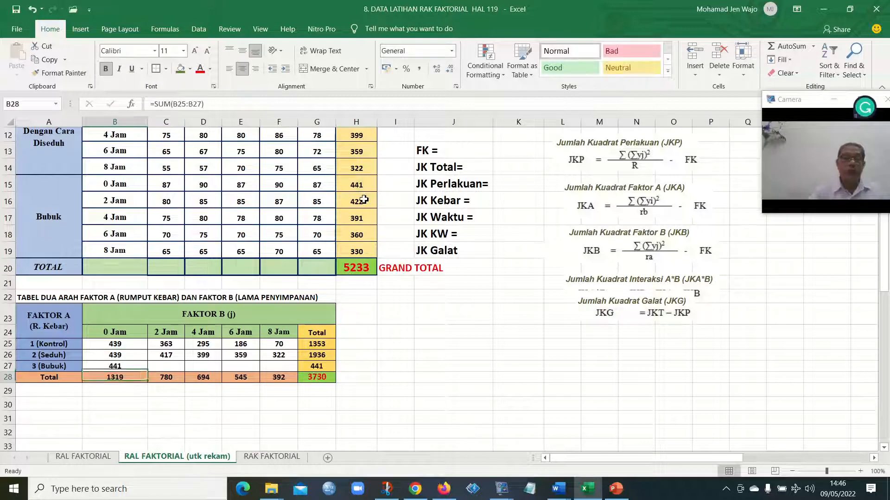
Link the Bubuk cells for 2 Jam (C27) and 4 Jam (D27) to their treatment totals with =H16 and =H17
click(176, 369)
text(=)
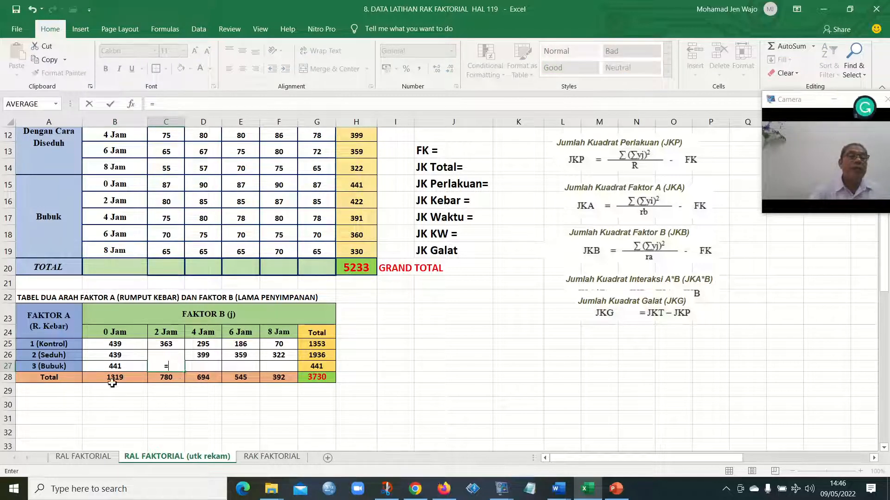
click(364, 203)
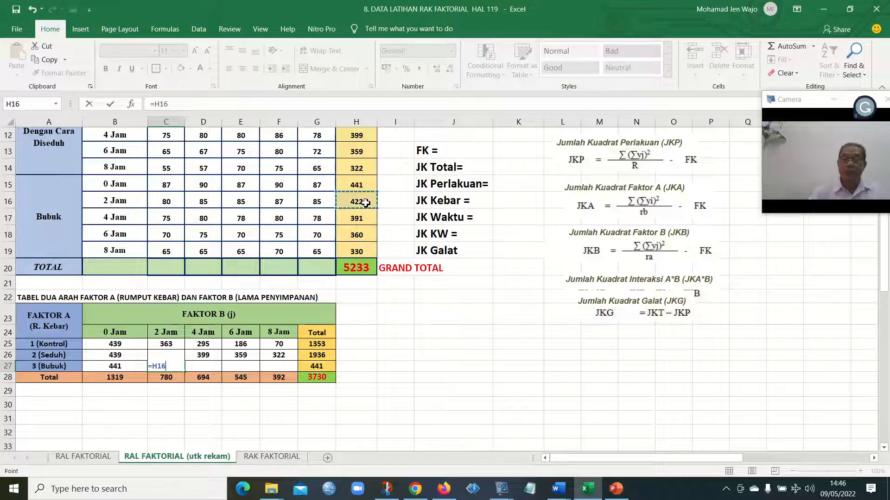
key(Return)
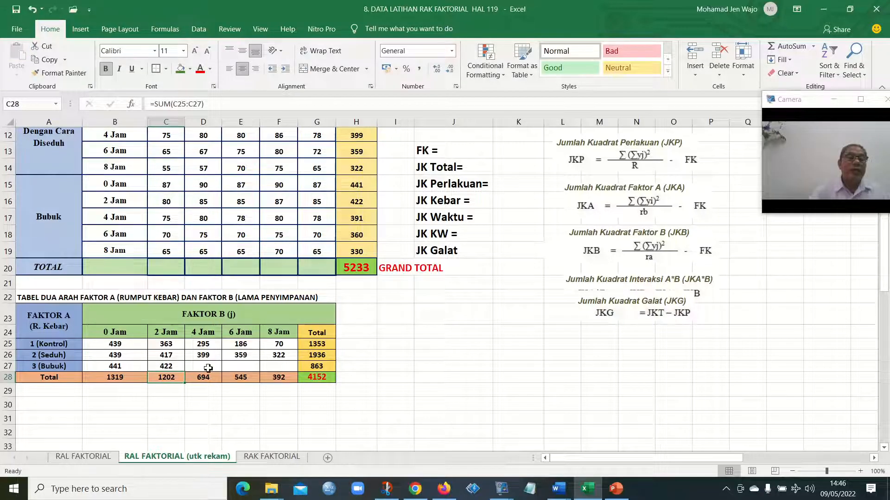
click(208, 368)
text(=)
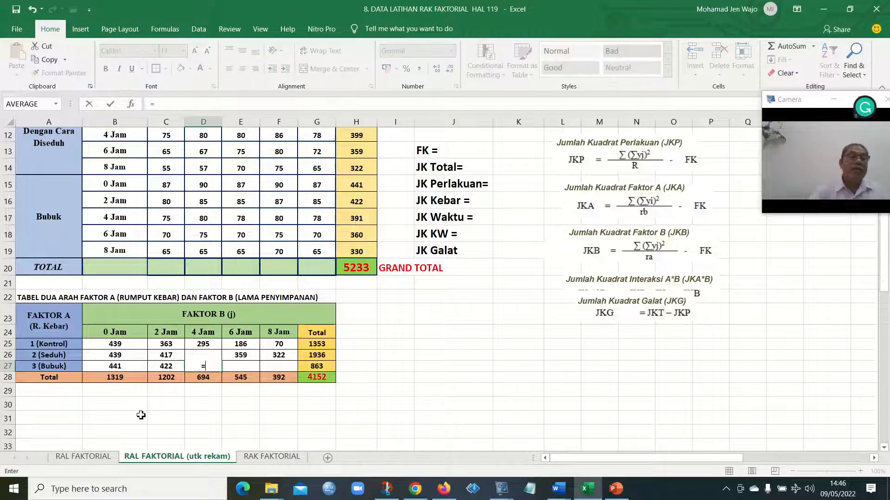
click(359, 218)
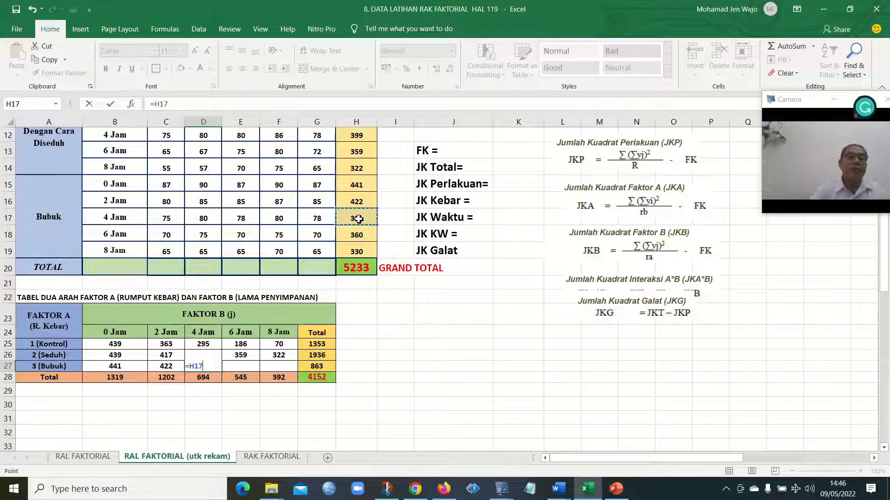
key(Return)
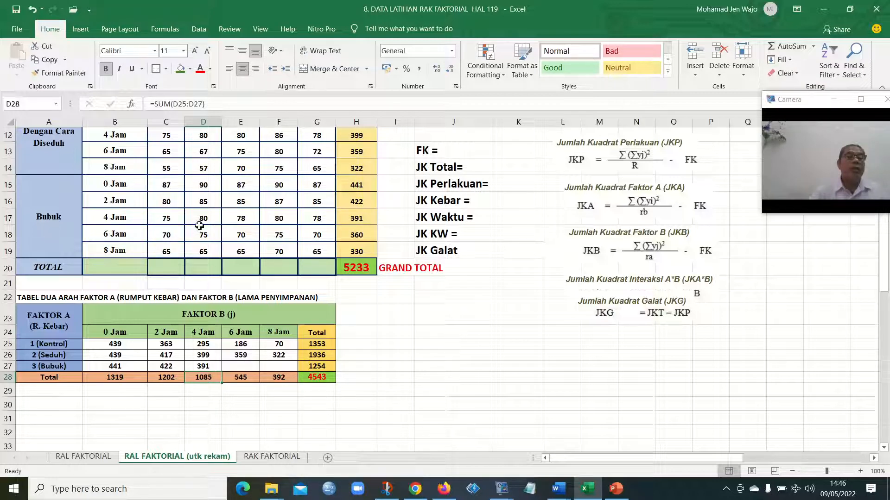
Link the Bubuk, 6 Jam cell E27 of the two-way table to its treatment total with =H18
click(234, 368)
text(=)
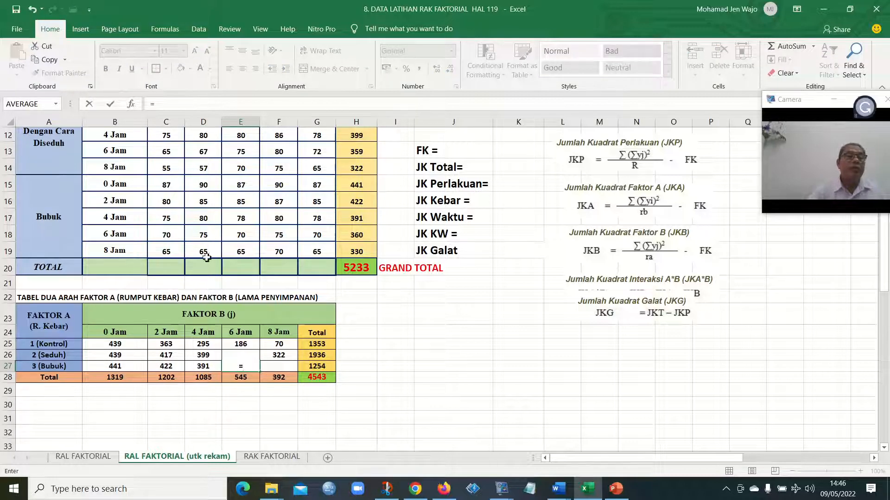
click(354, 236)
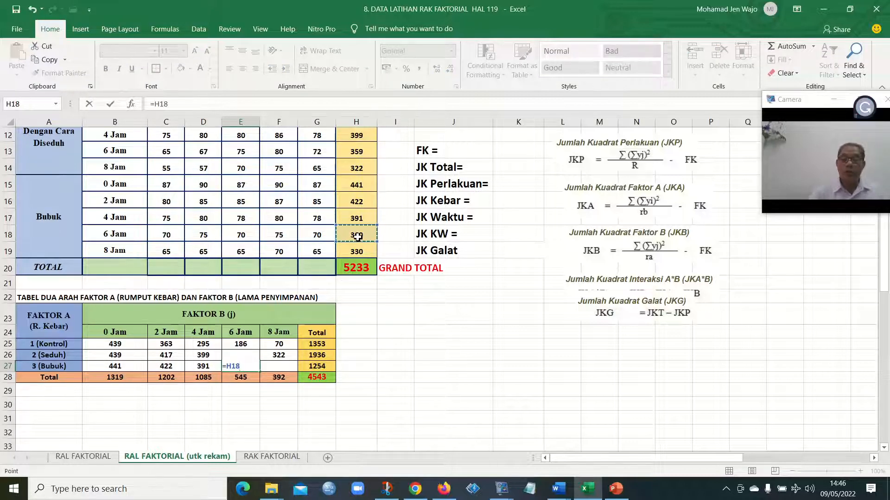
key(Return)
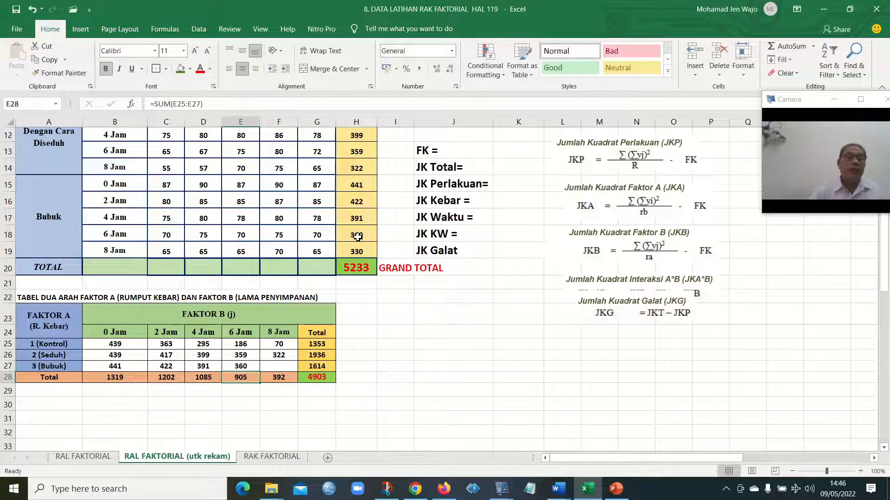
Link the Bubuk, 8 Jam cell F27 of the two-way table to its treatment total with =H19
click(295, 366)
text(=)
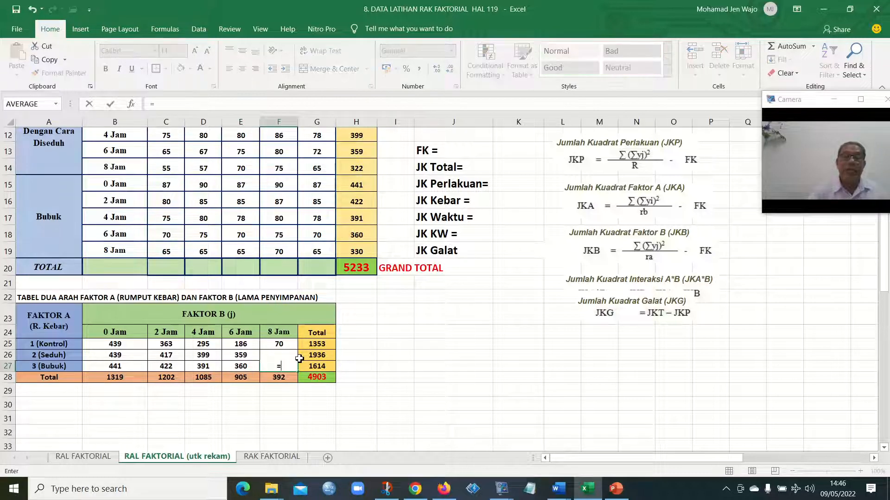
click(364, 255)
key(Return)
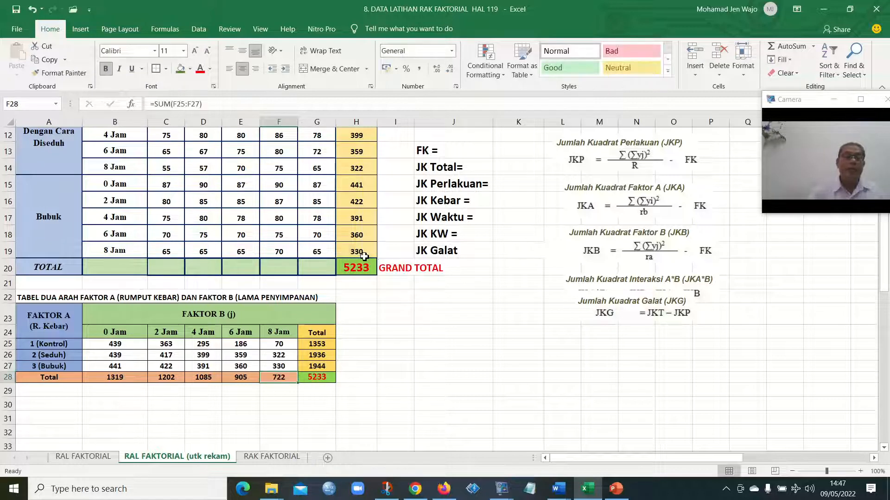
click(482, 369)
Clear the Total column (G25:G28) and the Total row (B28:F28) of the two-way table
scroll(347, 346, down, 2)
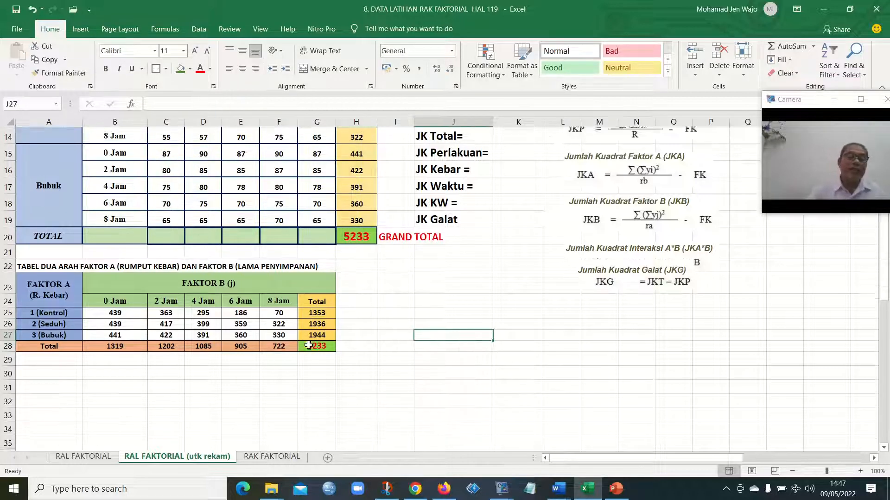
scroll(348, 346, up, 1)
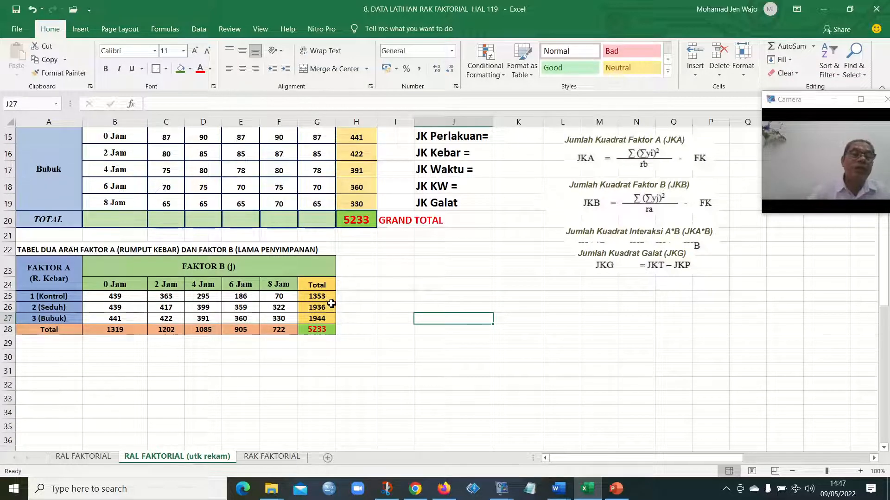
click(313, 297)
drag(315, 297, 330, 328)
key(Delete)
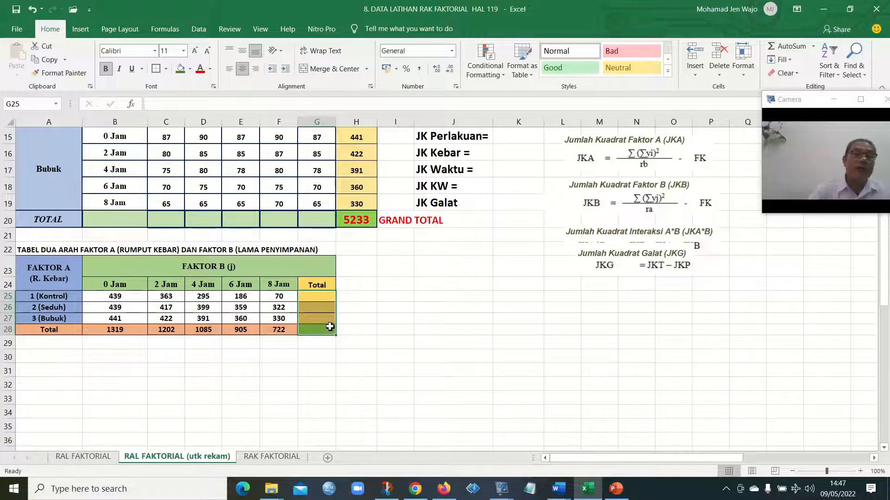
drag(112, 329, 278, 329)
key(Delete)
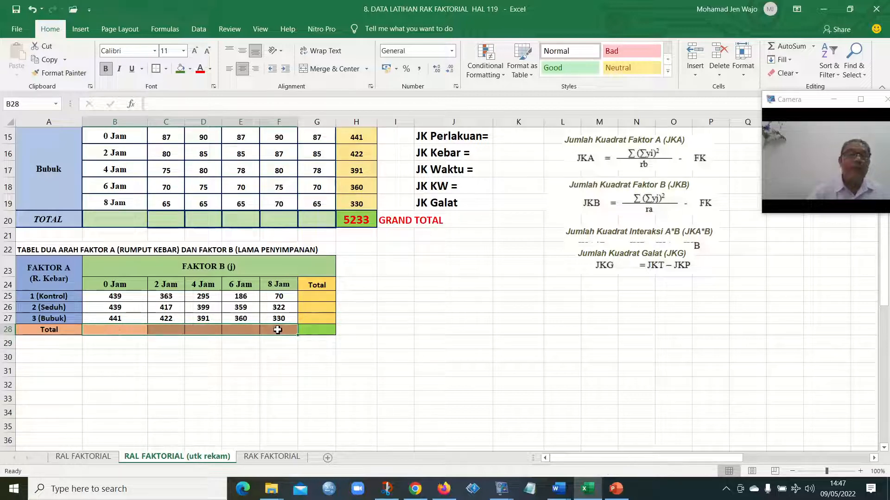
click(481, 373)
Calculate the Kontrol row total in G25 of the two-way table with =SUM(B25:F25)
scroll(485, 357, up, 1)
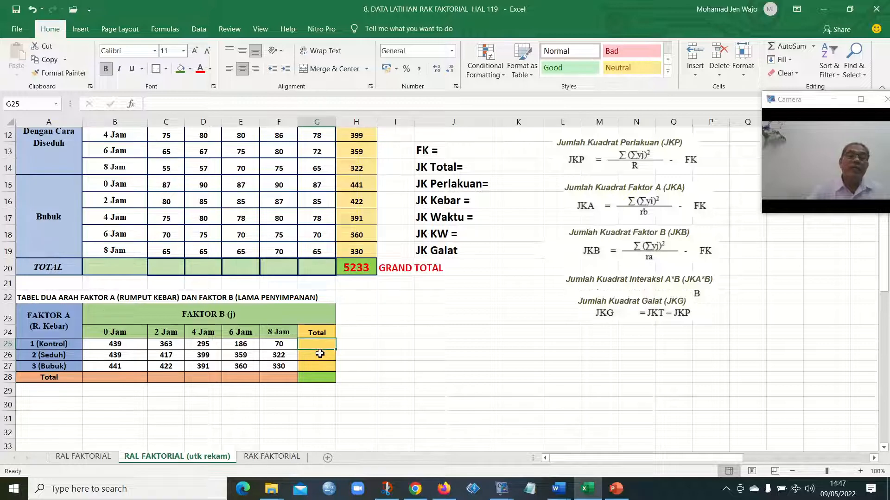
click(789, 48)
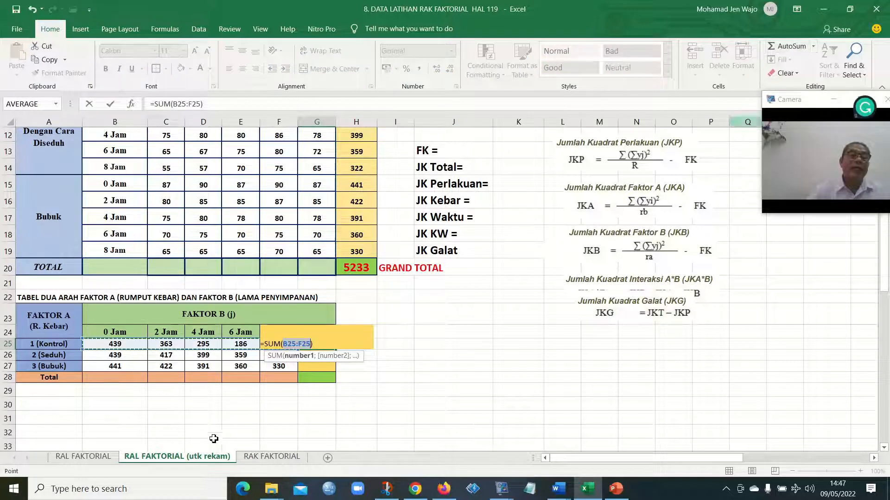
drag(111, 345, 277, 342)
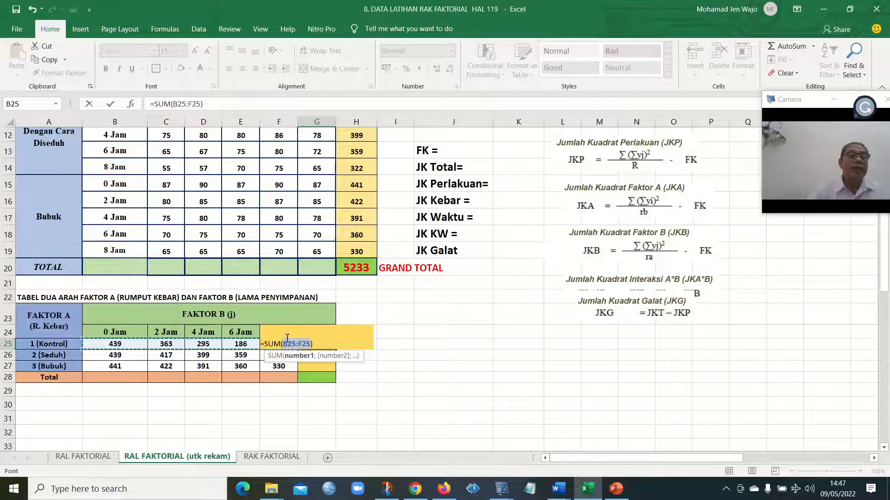
key(Return)
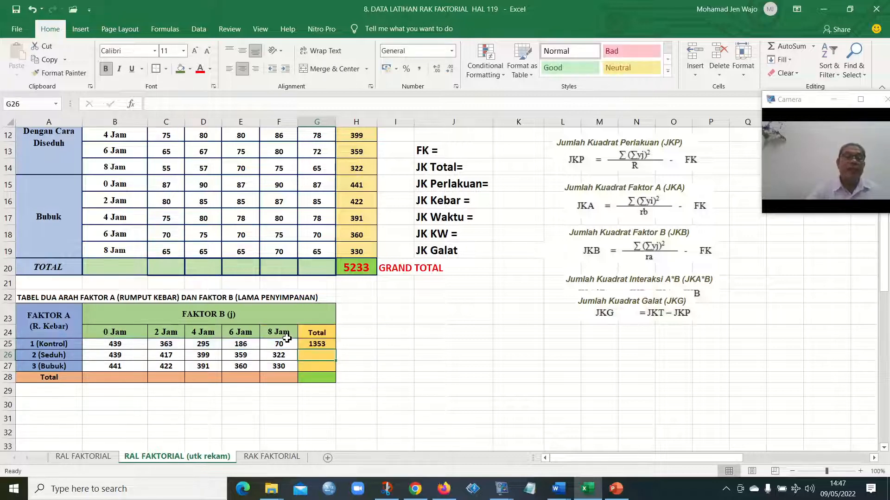
click(475, 353)
Copy the Kontrol row total formula from G25 into G26:G28
click(320, 347)
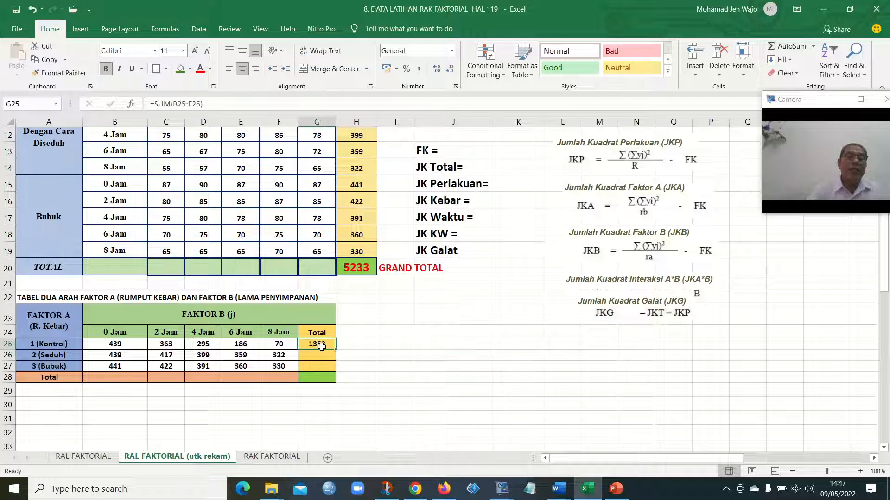
click(44, 59)
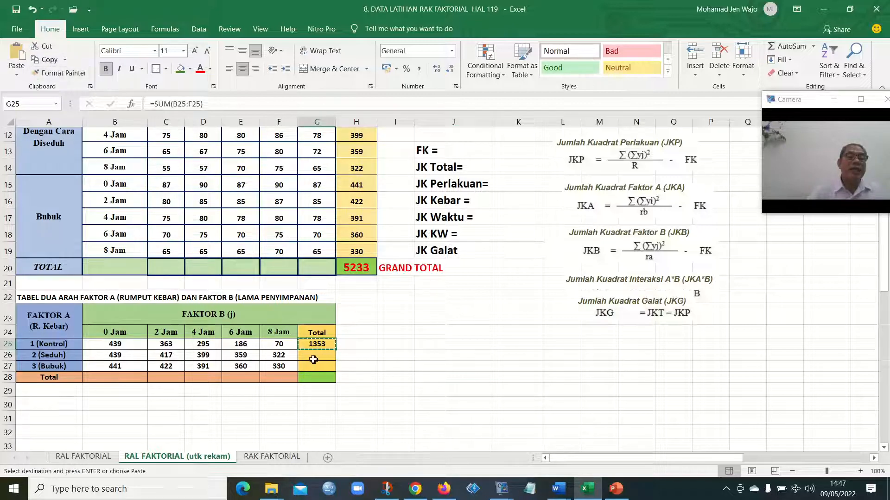
drag(314, 358, 316, 378)
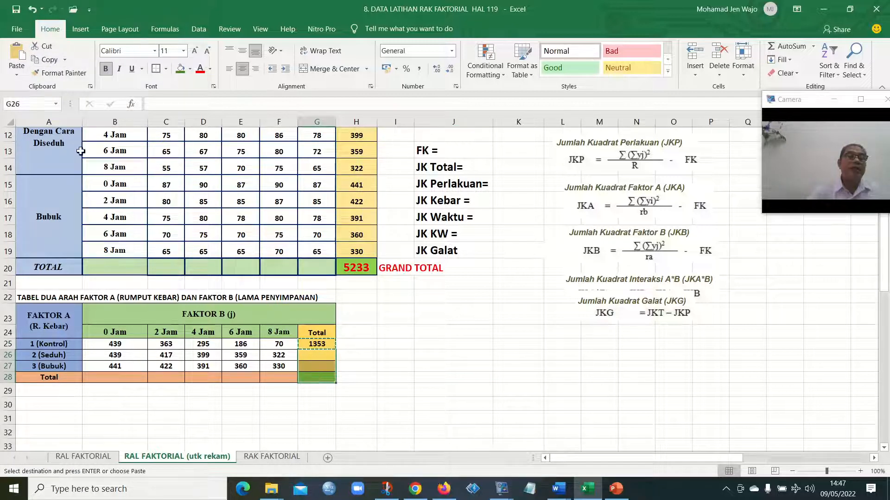
click(17, 54)
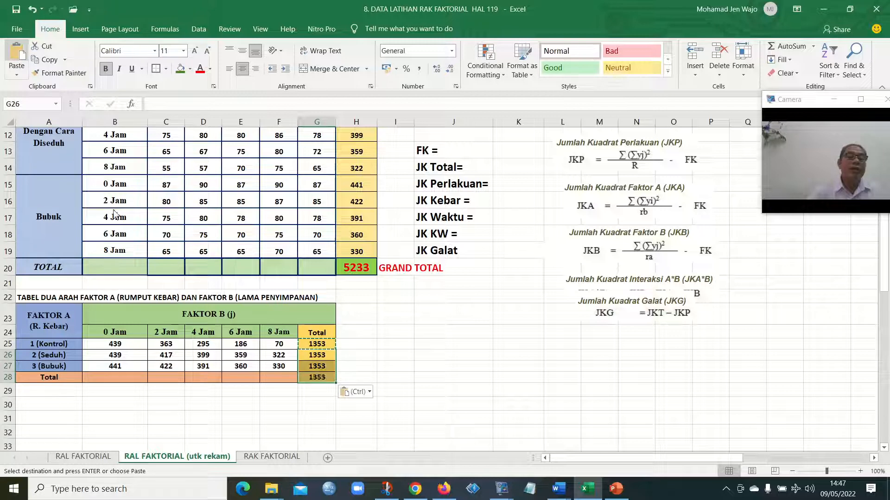
click(471, 354)
click(455, 405)
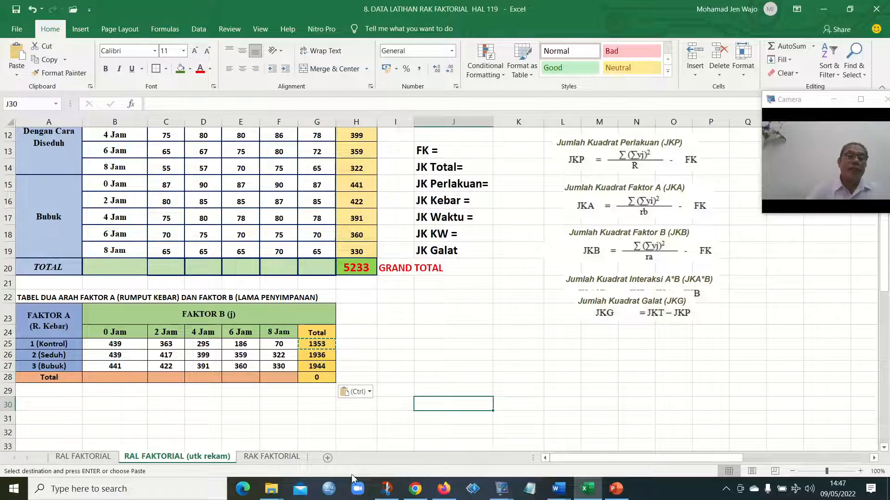
Calculate the 0 Jam column total in B28 with =SUM(B25:B27)
click(131, 373)
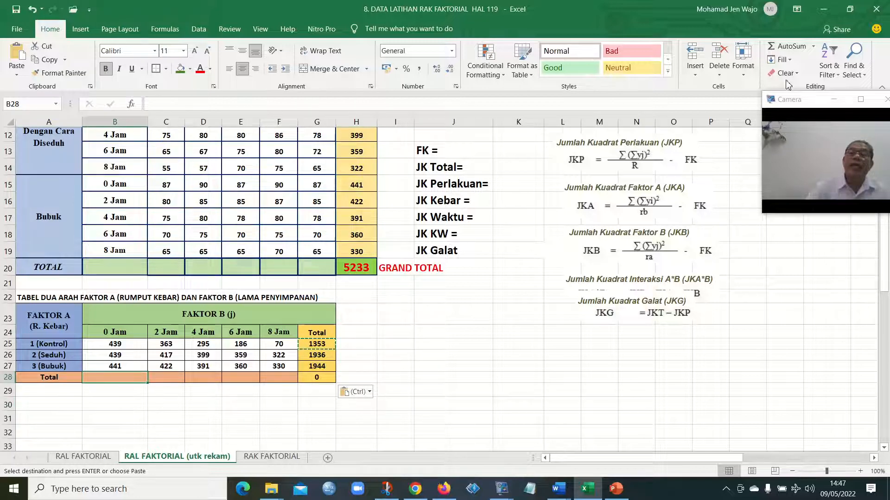
click(785, 46)
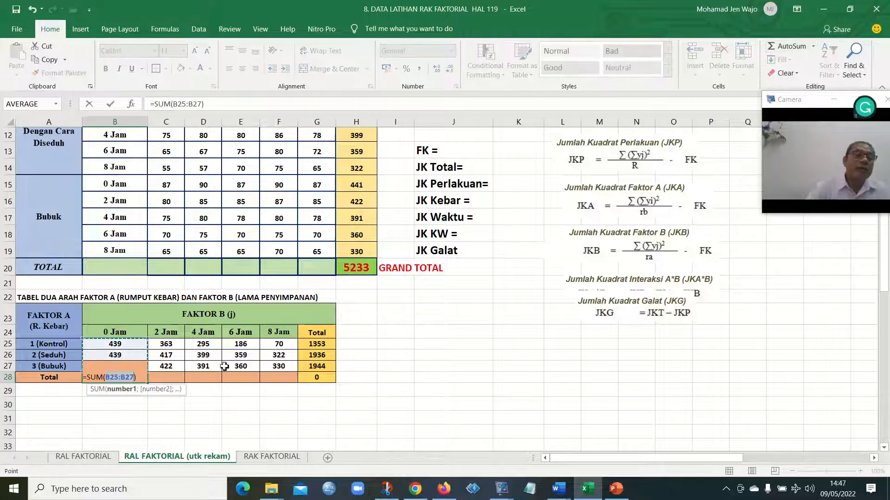
drag(134, 347, 128, 366)
key(Return)
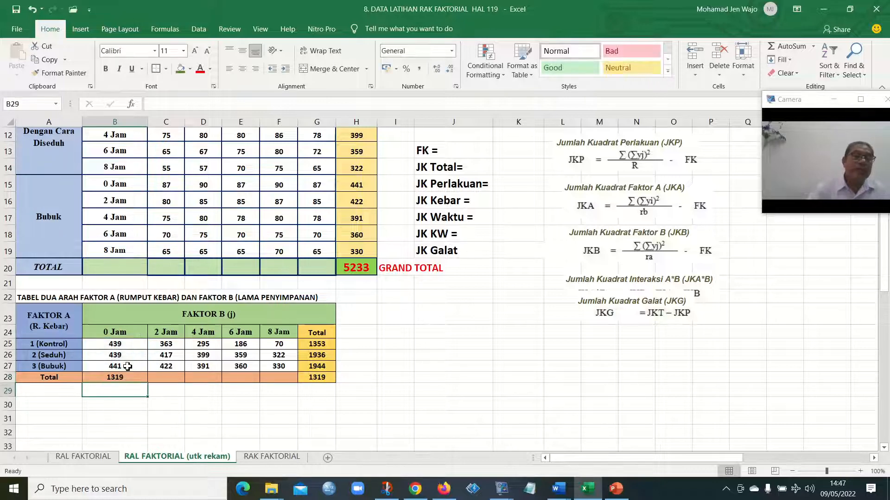
Copy the 0 Jam column total formula from B28 across the other storage times in C28:F28
click(117, 379)
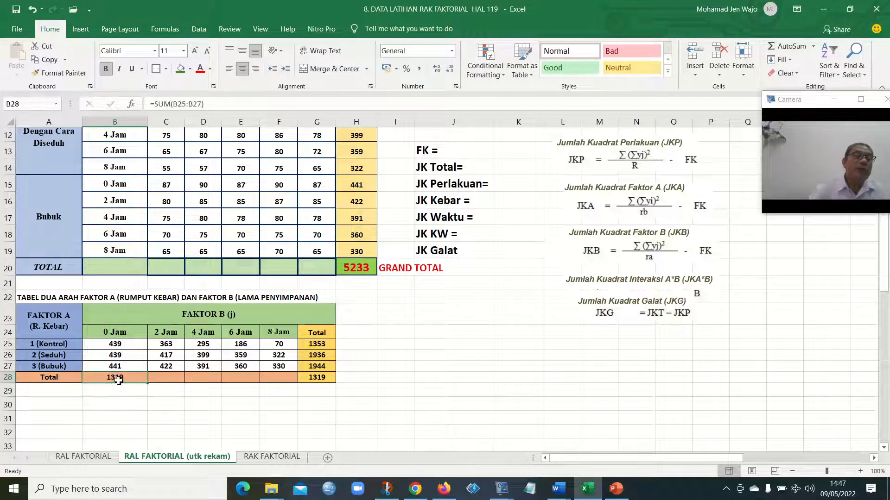
click(49, 60)
drag(166, 377, 281, 380)
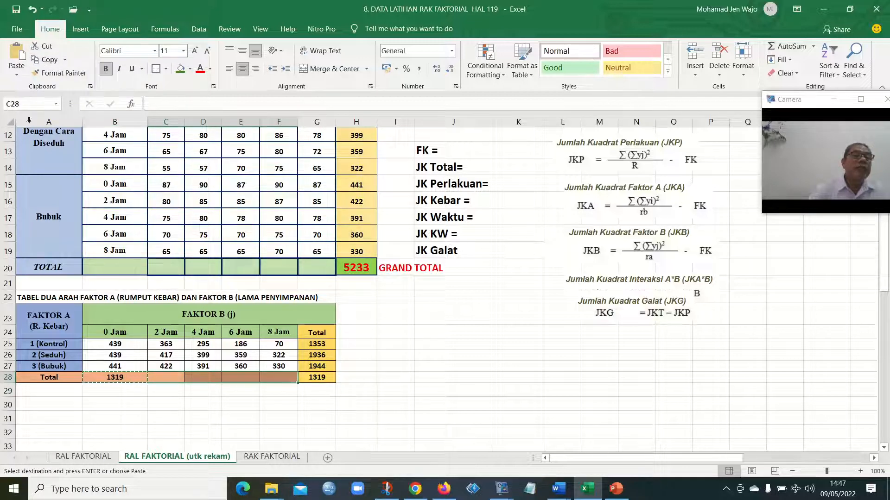
click(17, 54)
click(478, 316)
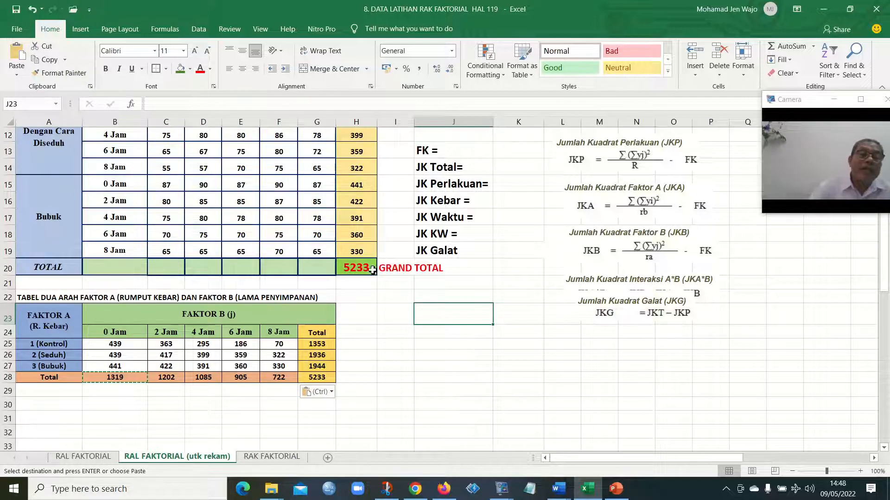
Format the overall total in G28 with red font at size 16 and increase the height of row 28 to fit
click(317, 377)
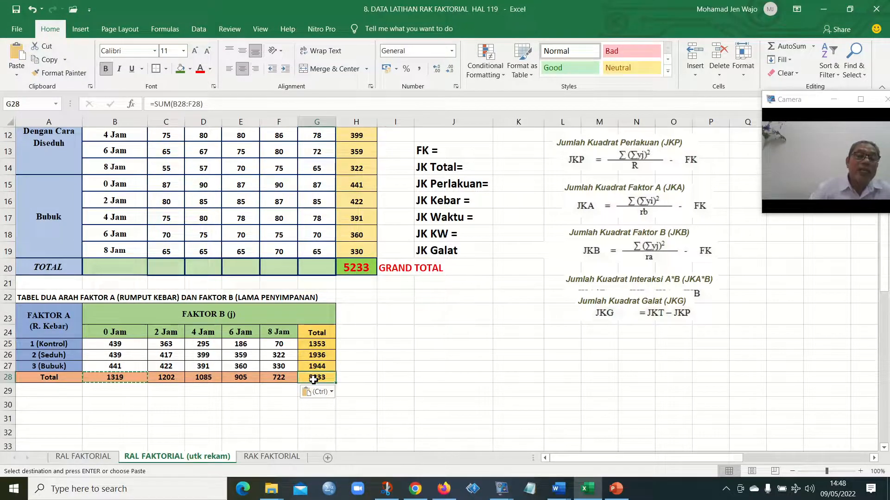
click(199, 72)
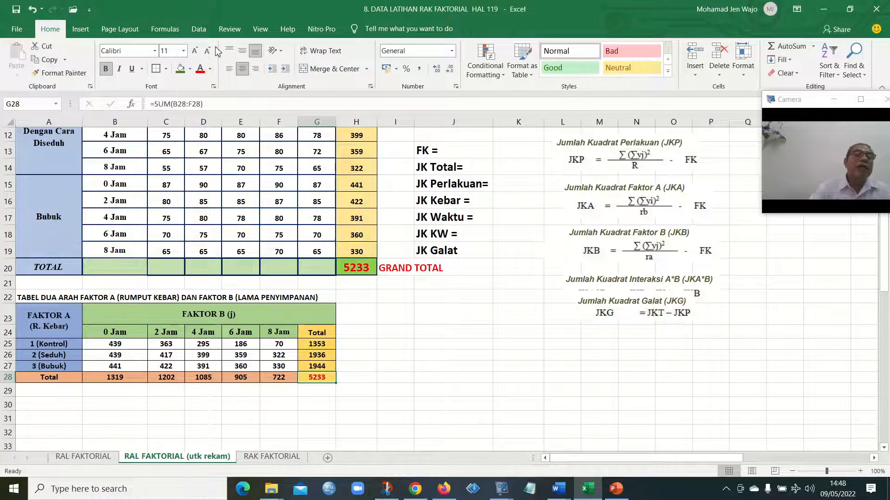
click(183, 51)
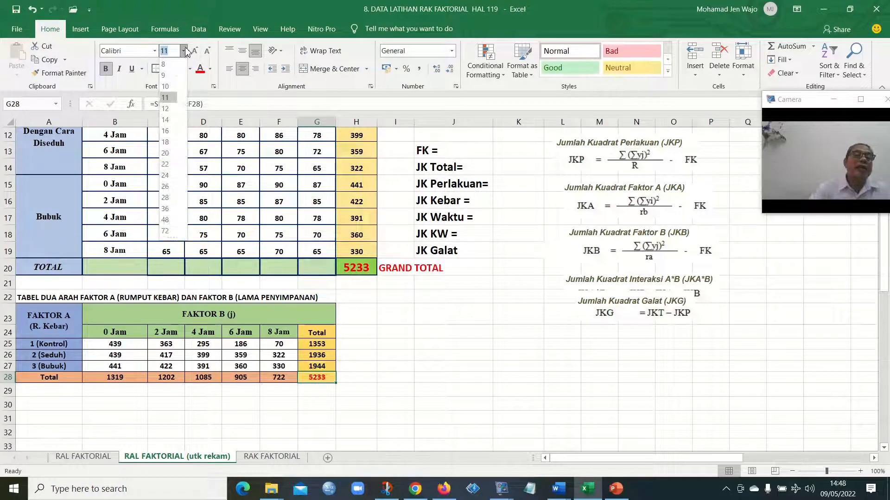
click(167, 133)
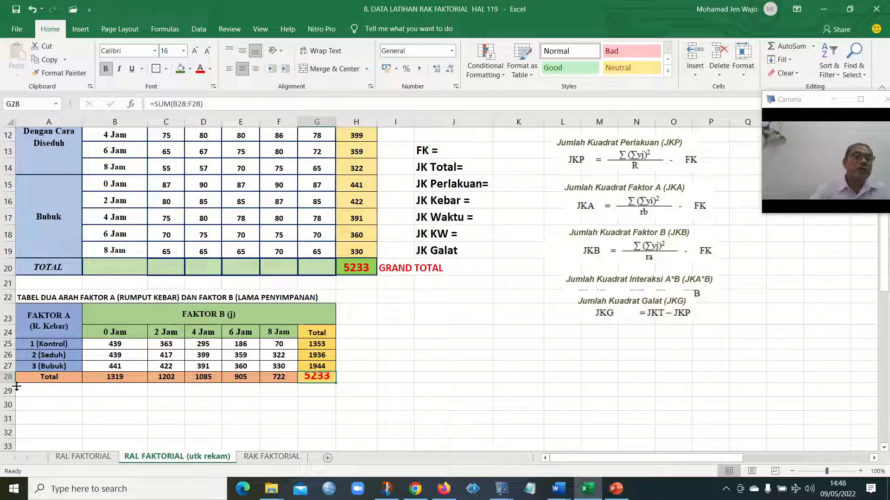
drag(14, 384, 14, 392)
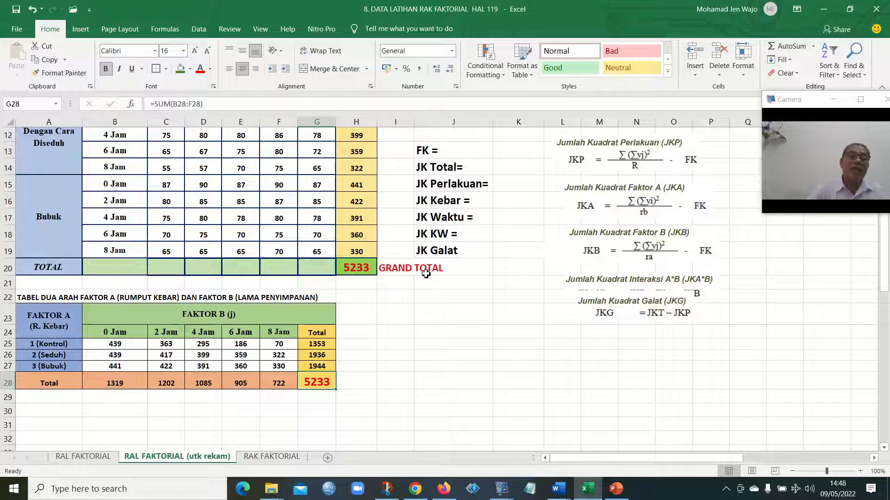
Copy the GRAND TOTAL label from I20 into H28 beside the two-way table's overall total
click(407, 270)
click(54, 63)
click(355, 383)
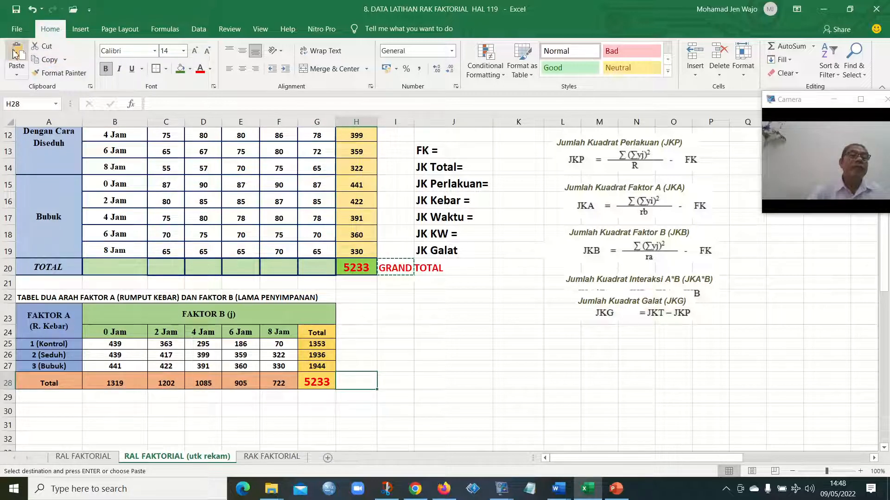
click(14, 54)
click(435, 410)
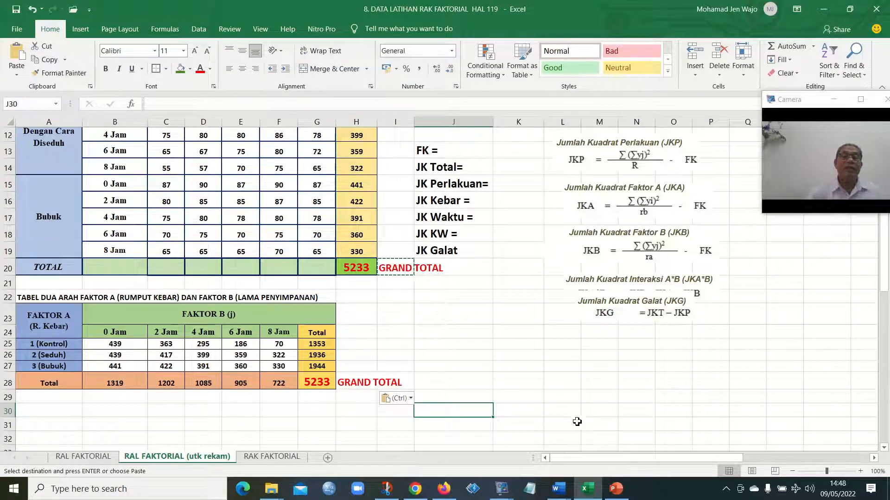
Move the Jumlah Kuadrat Galat (JKG) formula down so it no longer covers the JKA*B interaction formula
scroll(571, 402, up, 1)
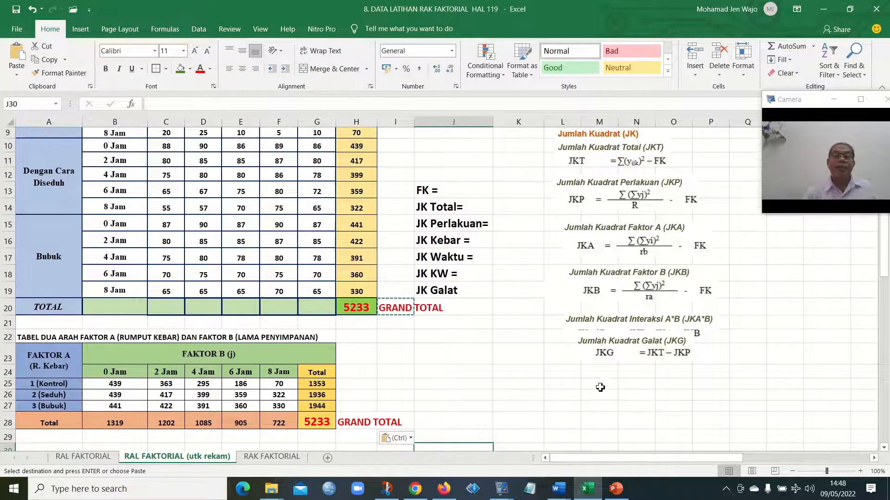
scroll(596, 390, up, 1)
scroll(680, 345, up, 1)
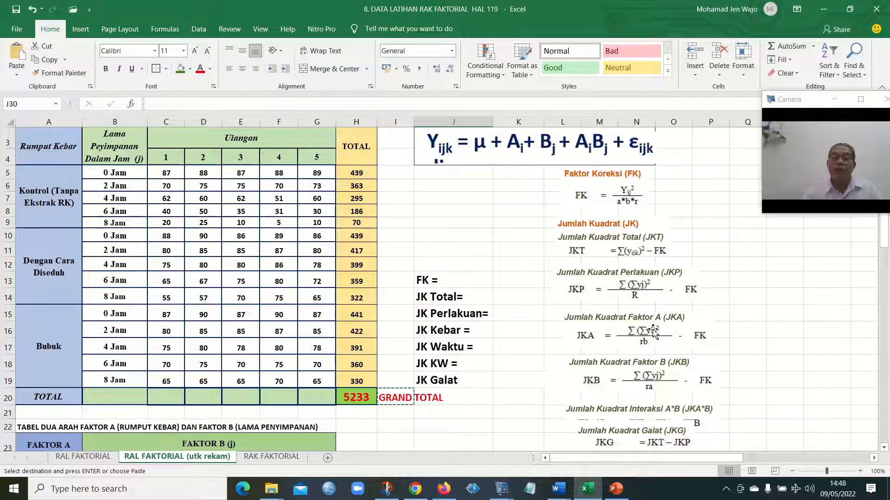
scroll(653, 391, down, 1)
drag(659, 396, 660, 418)
click(788, 377)
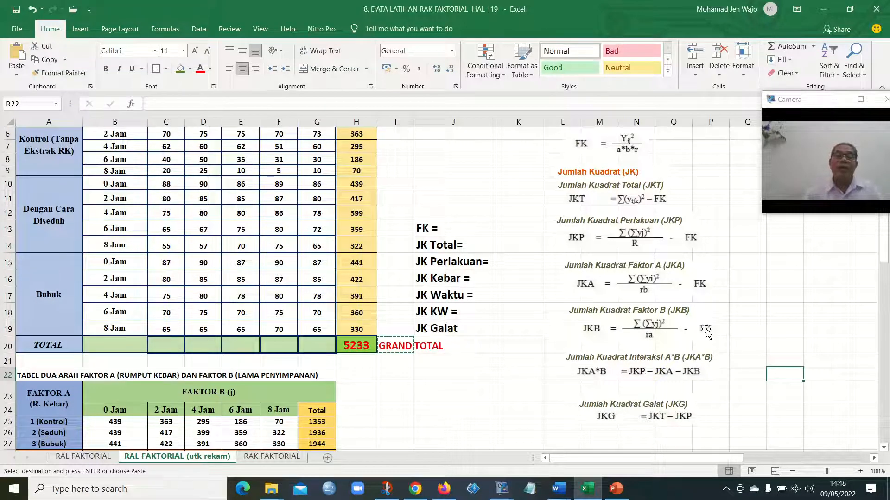
Review the FK and JK labels in J13:J18 against the sum-of-squares formulas beside them
click(432, 231)
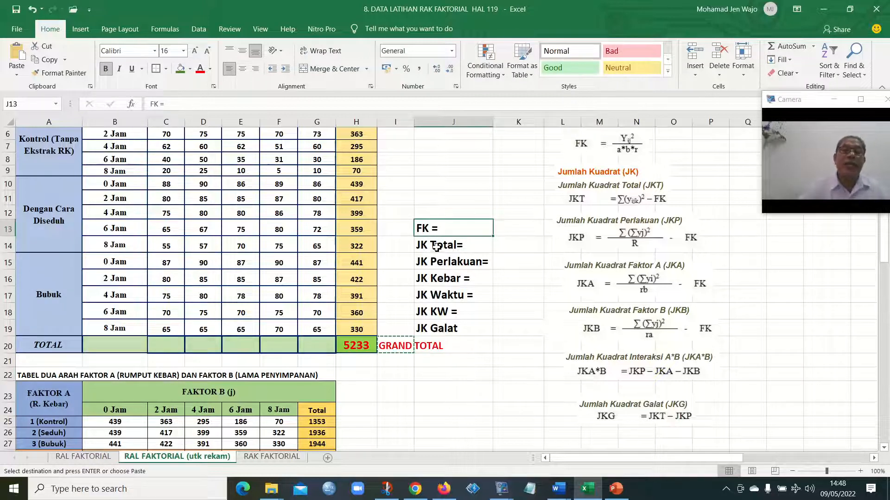
click(436, 247)
click(435, 262)
click(434, 280)
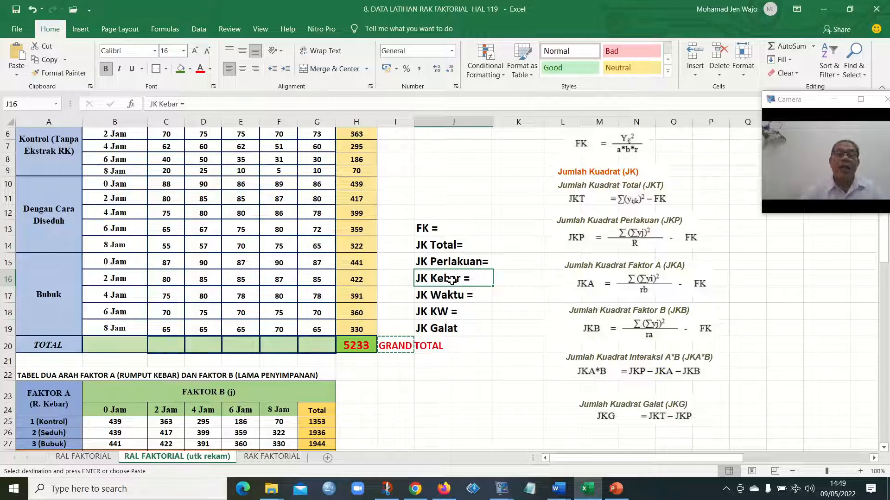
click(430, 297)
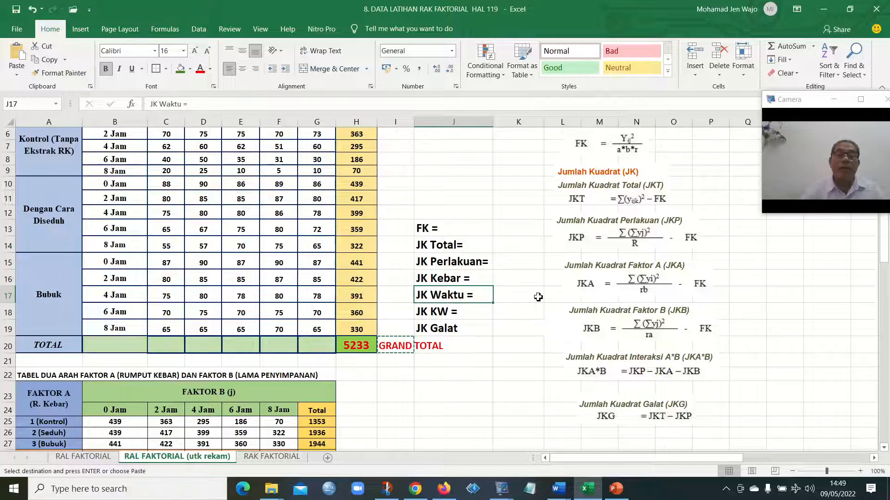
click(434, 314)
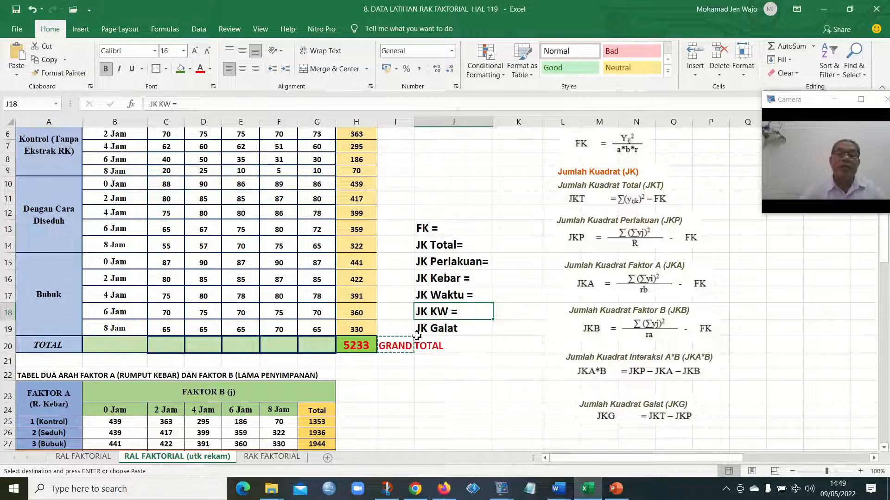
Widen column K slightly to make room for results beside the FK and JK labels
click(440, 329)
click(484, 364)
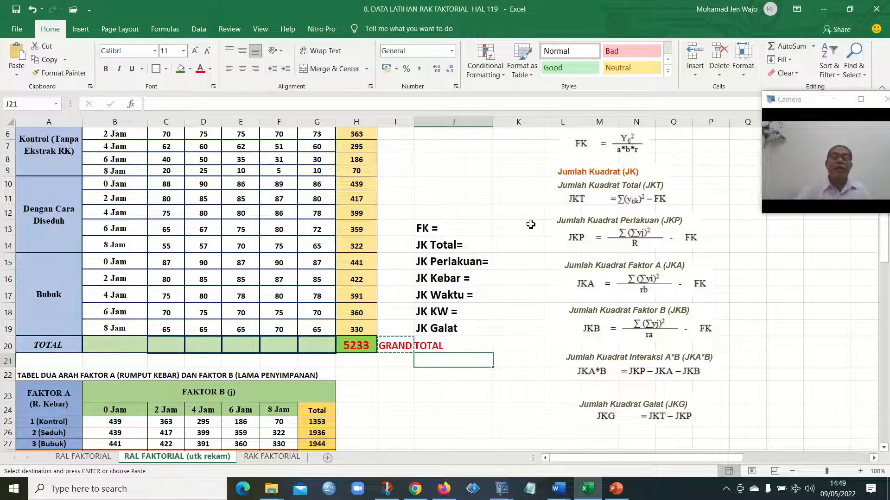
drag(544, 122, 556, 127)
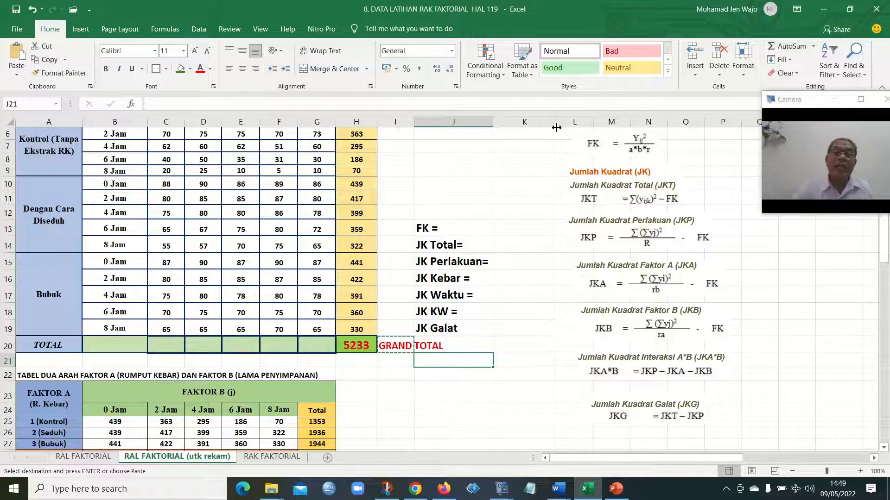
scroll(609, 222, up, 1)
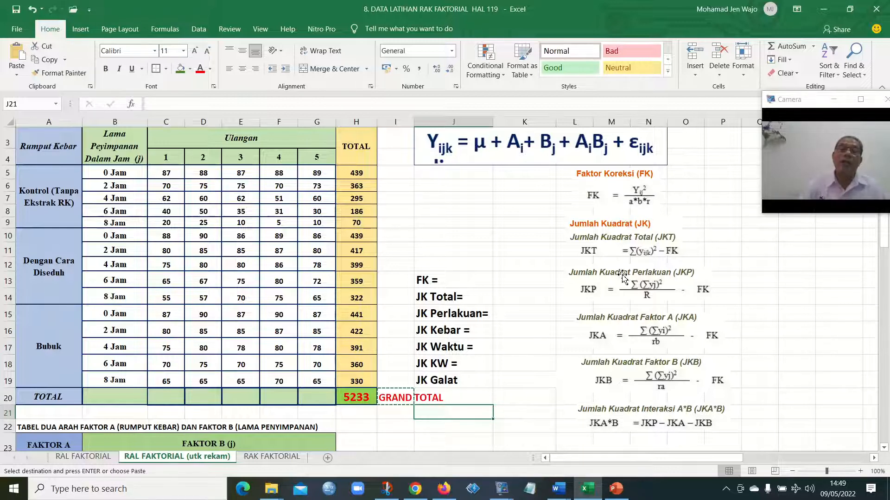
Compute the correction factor (FK) in K13 from the grand total with =H20^2/(3*5*5)
click(503, 275)
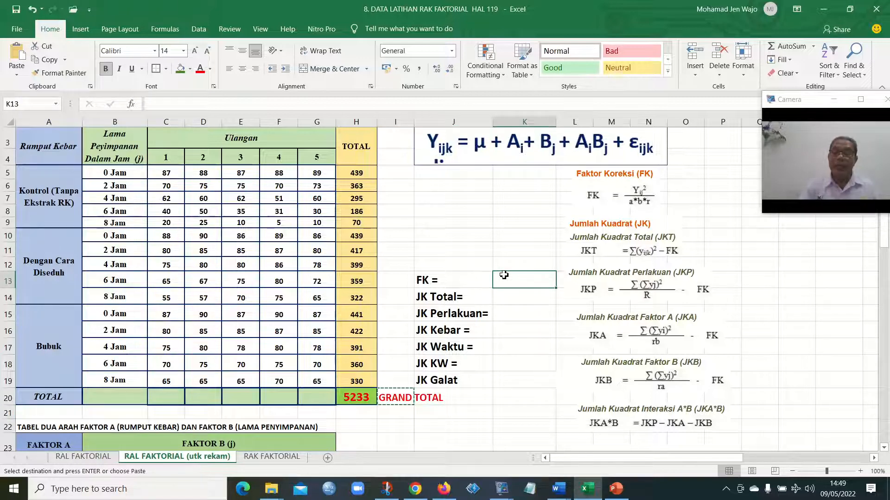
text(=)
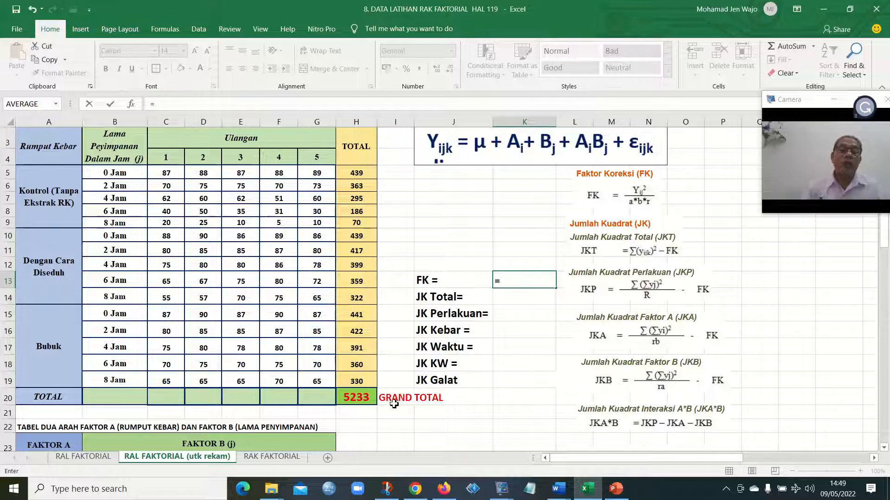
click(354, 399)
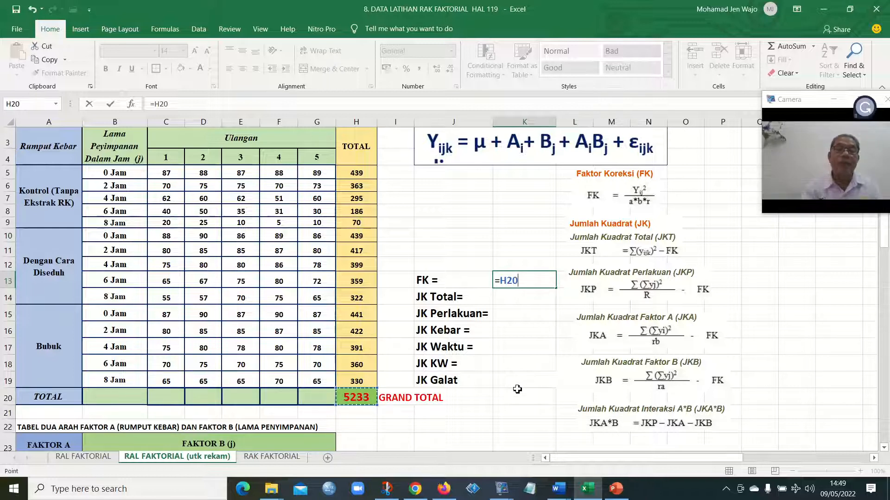
text(^2/(3*5)
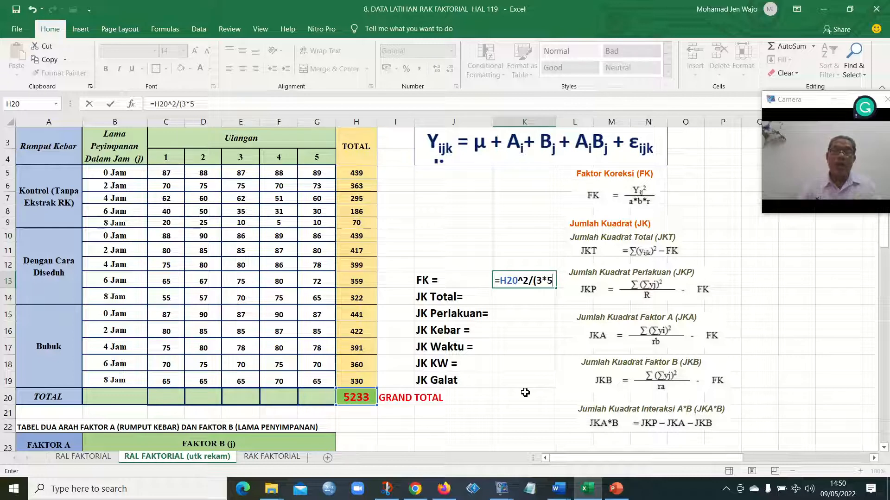
text(*)
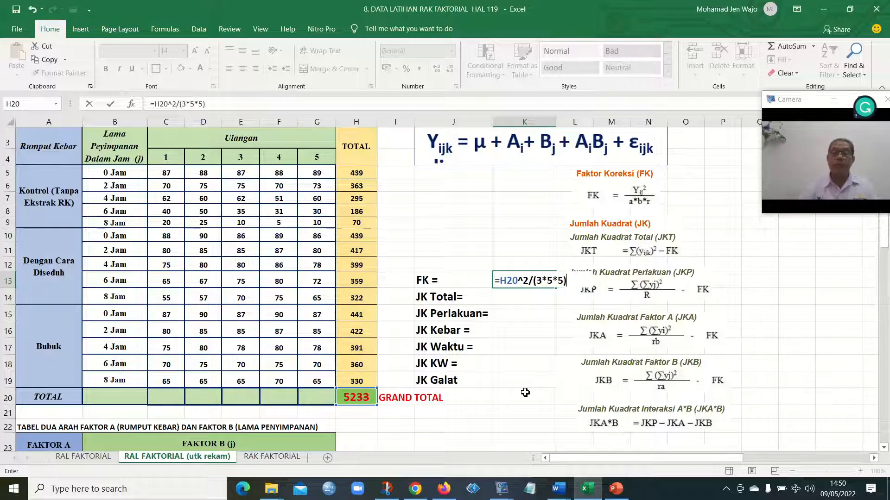
key(Return)
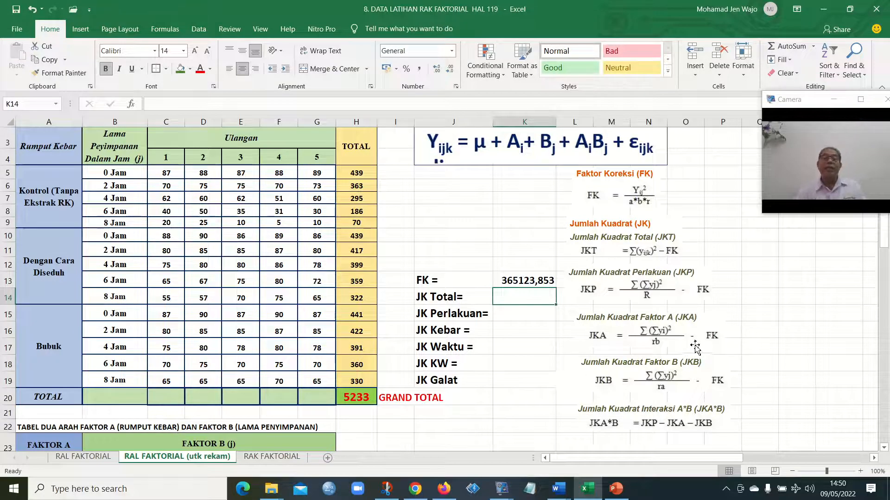
click(534, 276)
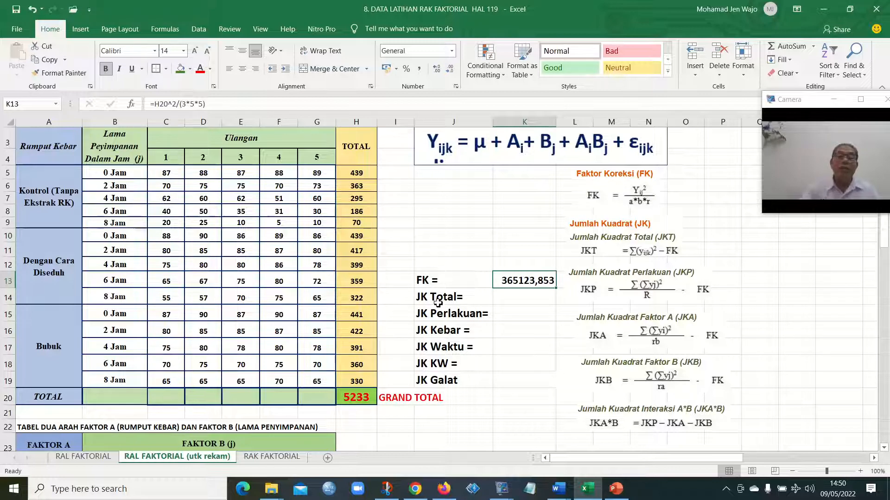
Delete the Faktor Koreksi (FK) formula picture above the sum-of-squares formulas
click(503, 299)
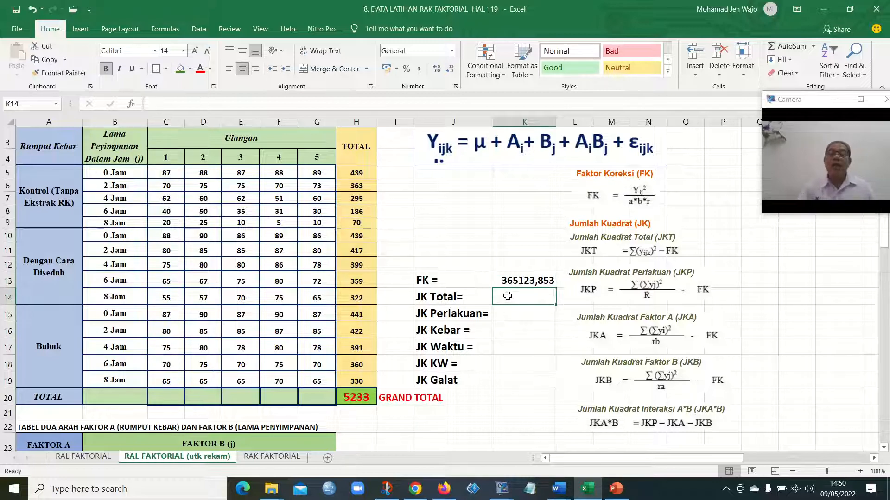
click(624, 203)
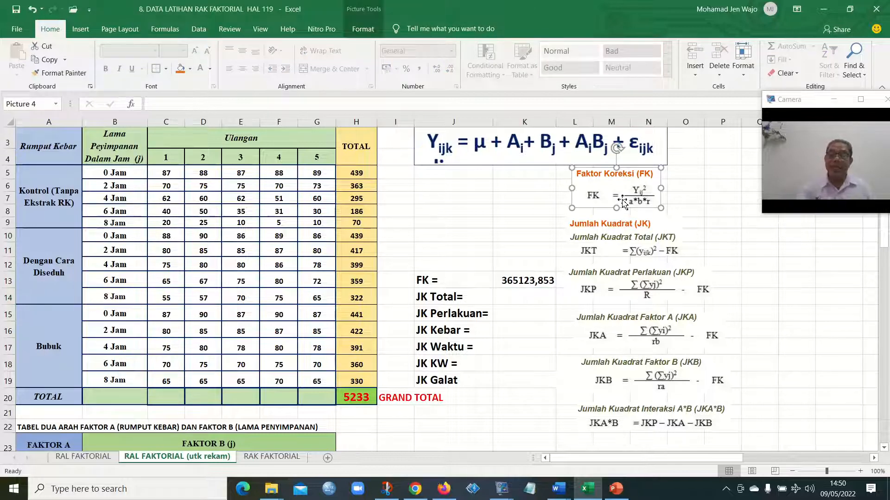
key(Delete)
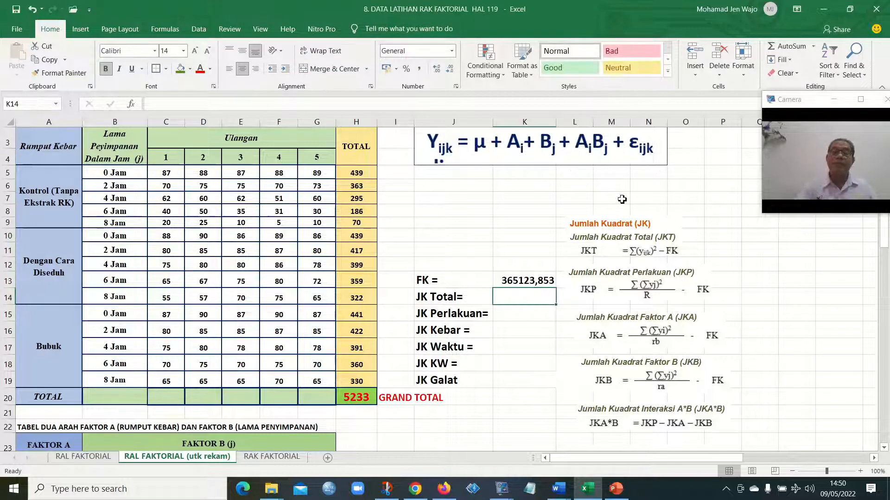
Compute JK Total in K14 from all observations minus the correction factor with =SUMSQ(C5:G19)-K13
click(600, 252)
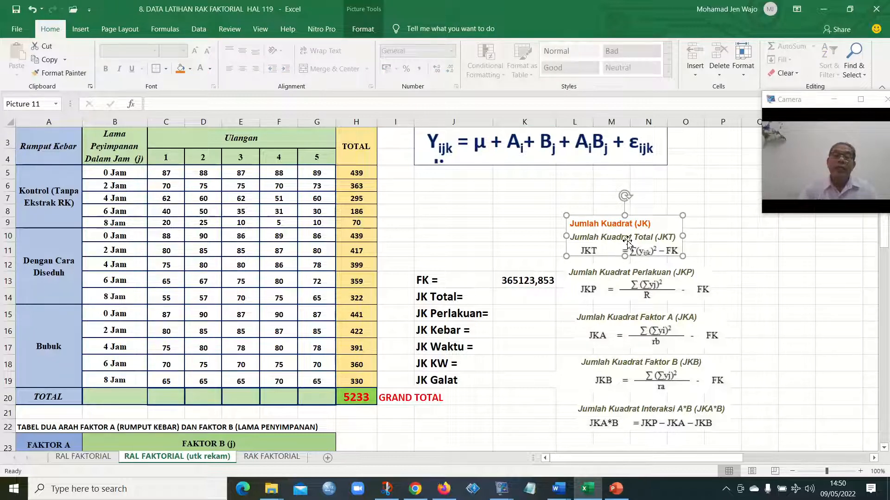
click(736, 255)
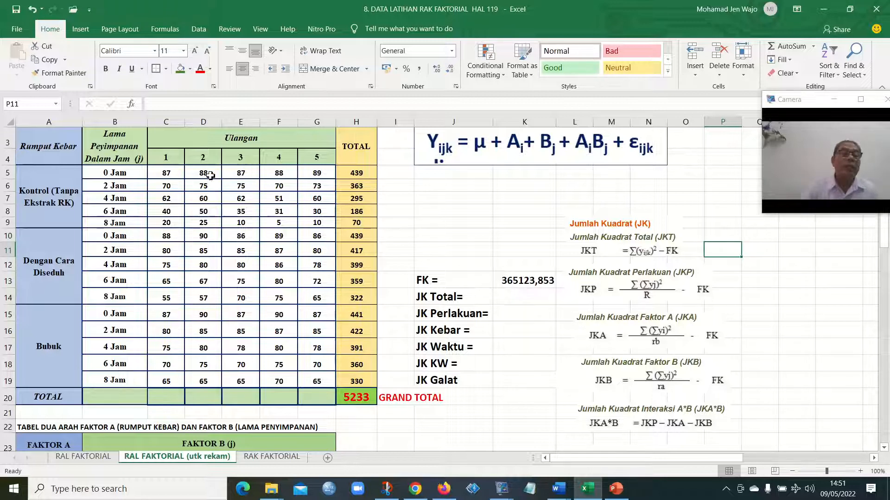
click(510, 300)
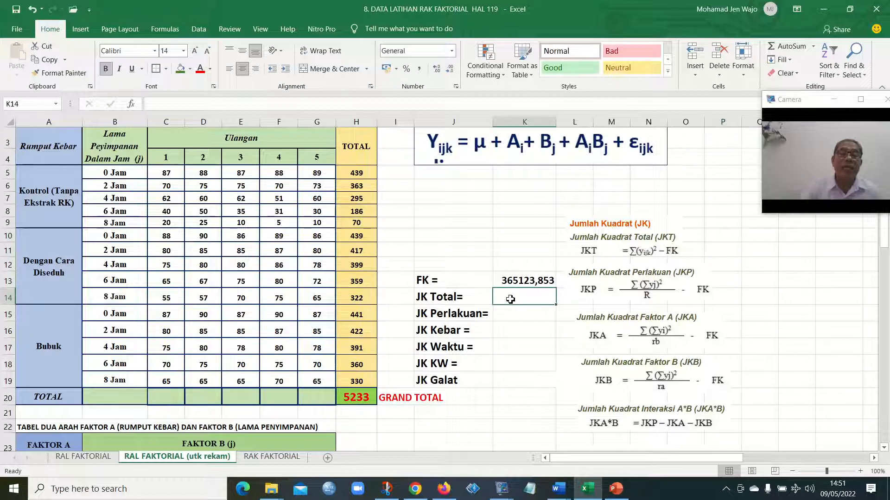
text(=)
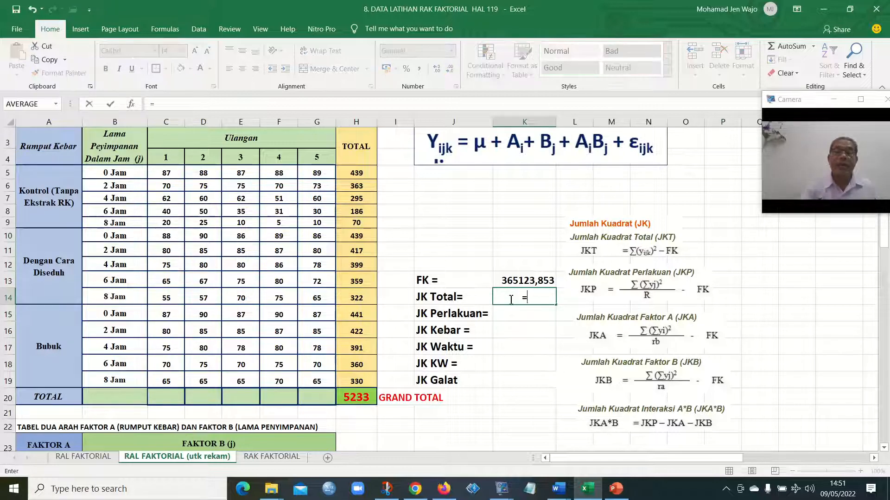
text(SUM)
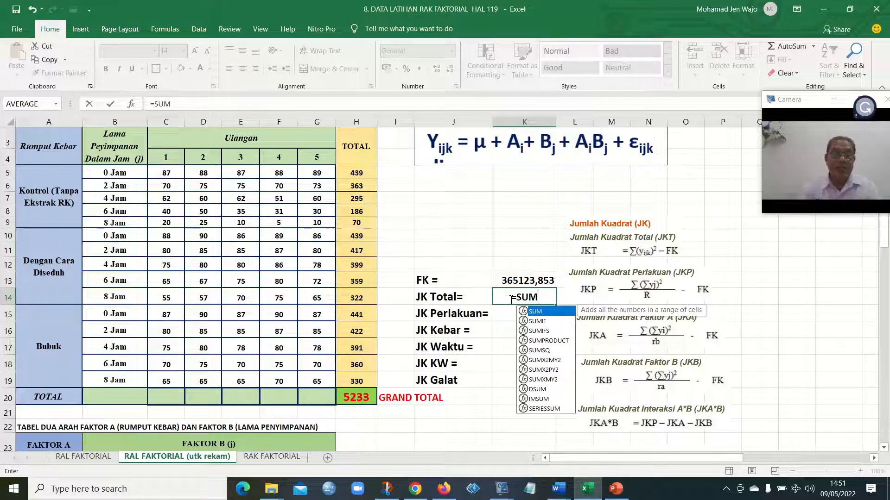
text(SQ)
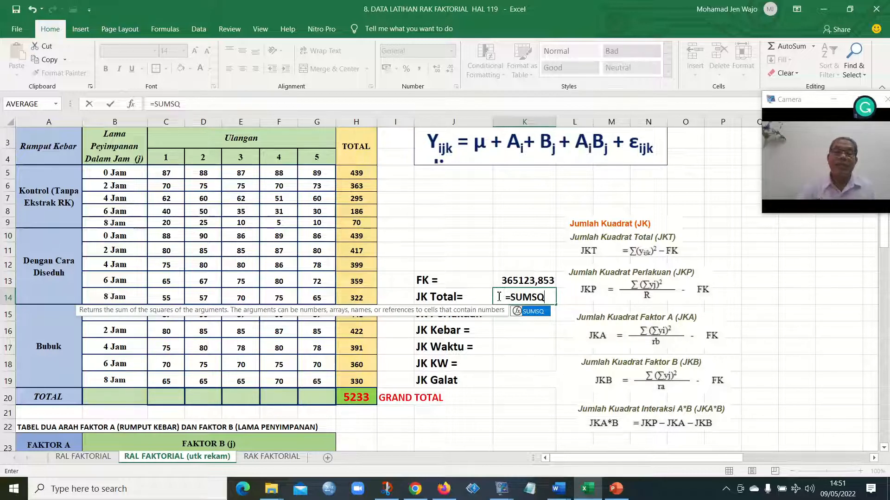
double_click(532, 311)
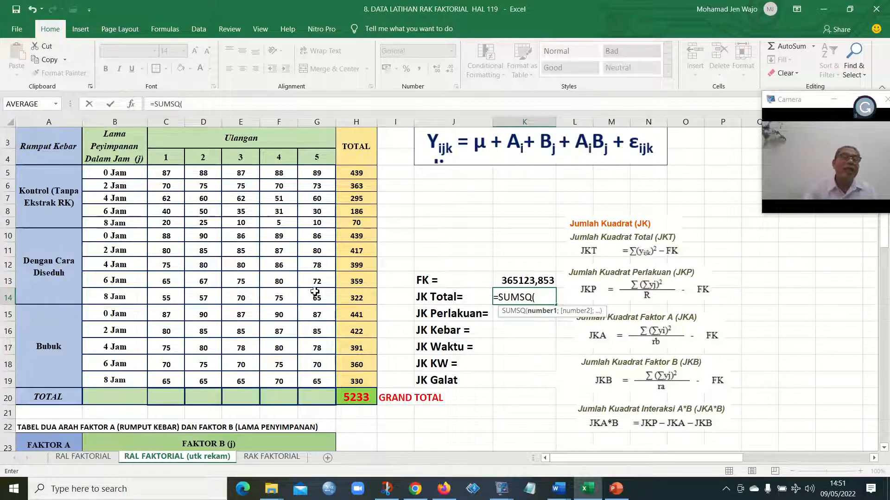
drag(165, 173, 317, 381)
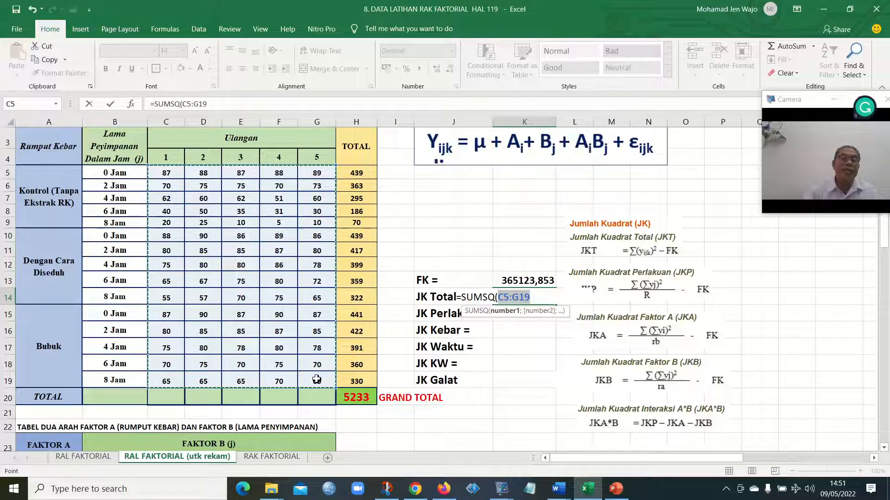
text()-)
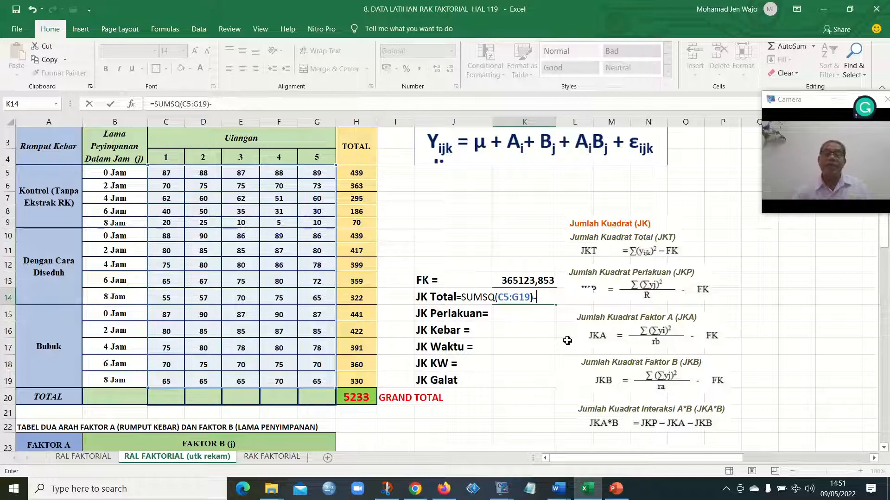
click(543, 279)
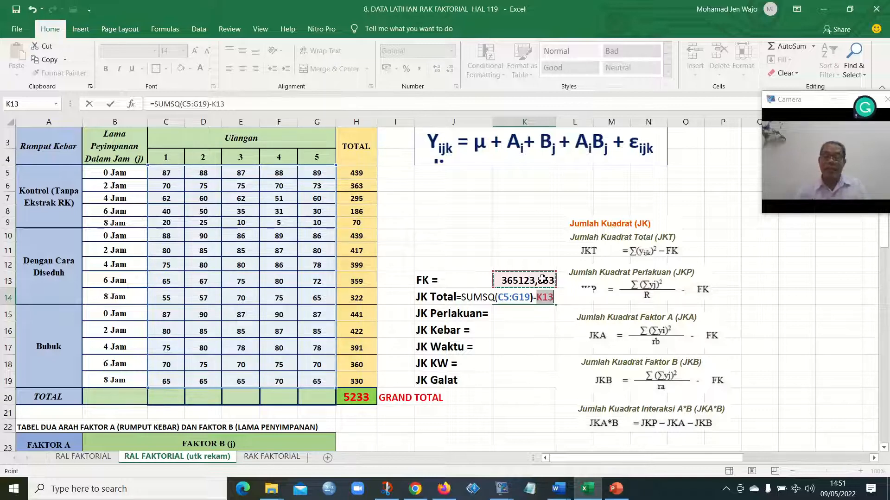
key(Return)
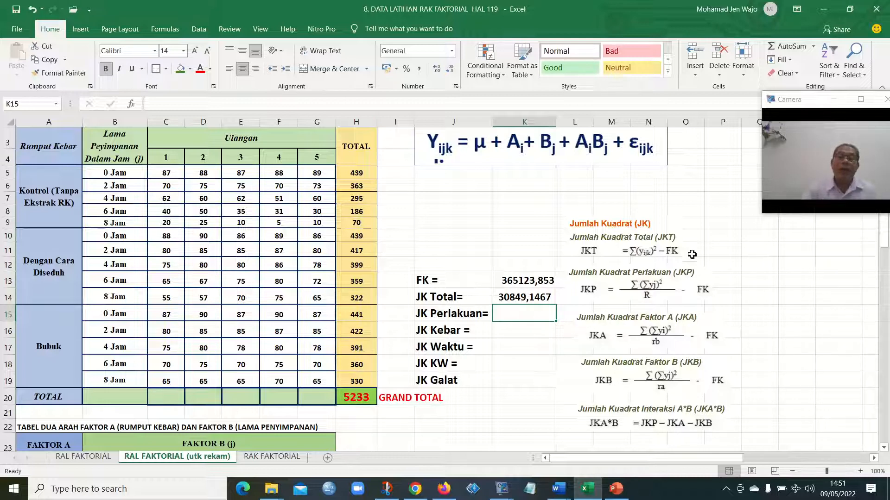
Delete the Jumlah Kuadrat Total (JKT) formula picture
click(641, 244)
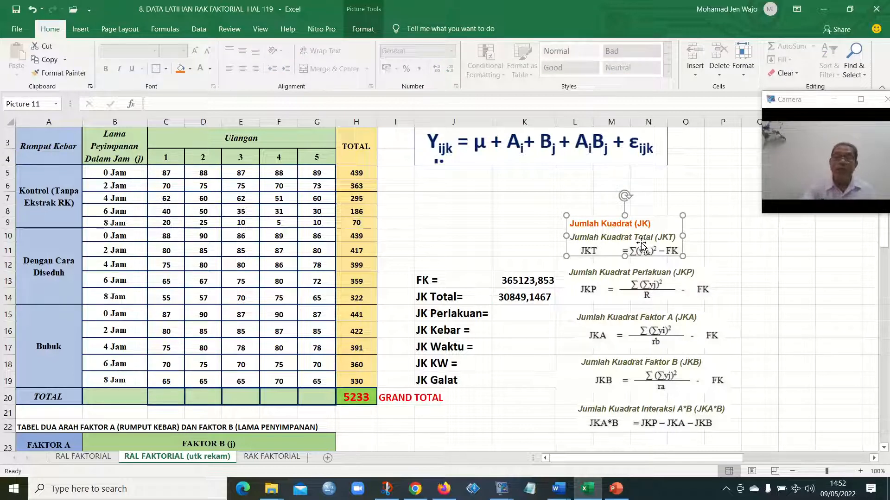
key(Delete)
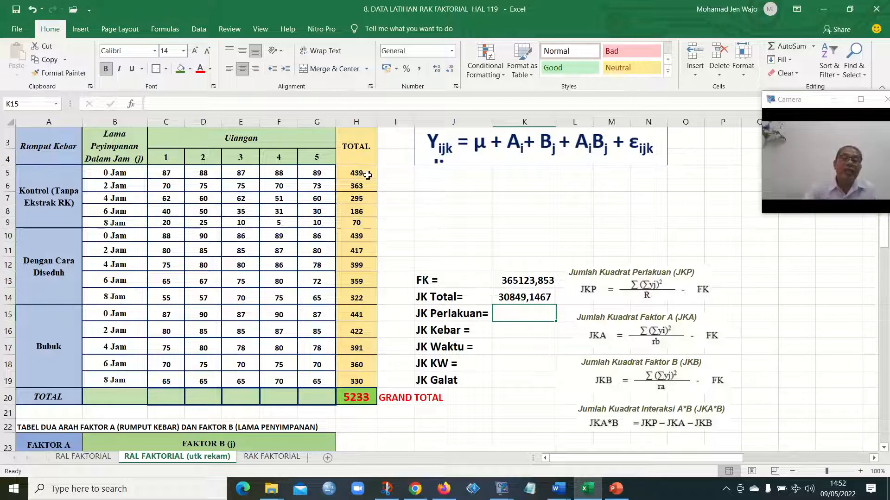
Compute JK Perlakuan in K15 from the treatment totals minus the correction factor with =(SUMSQ(H5:H19)/5)-K13
click(511, 316)
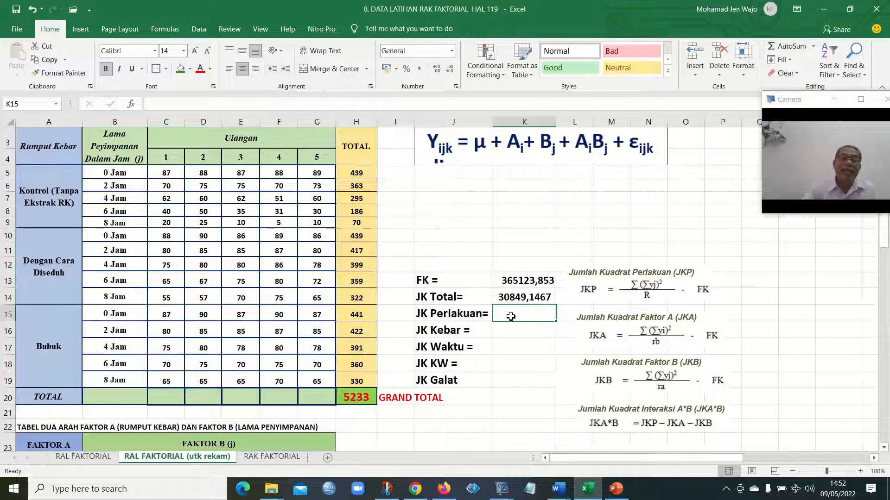
text(=)
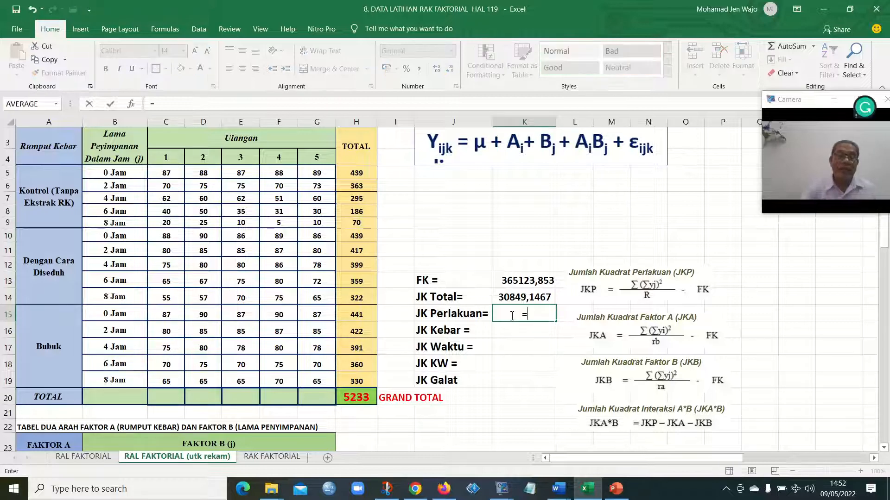
text(SUM)
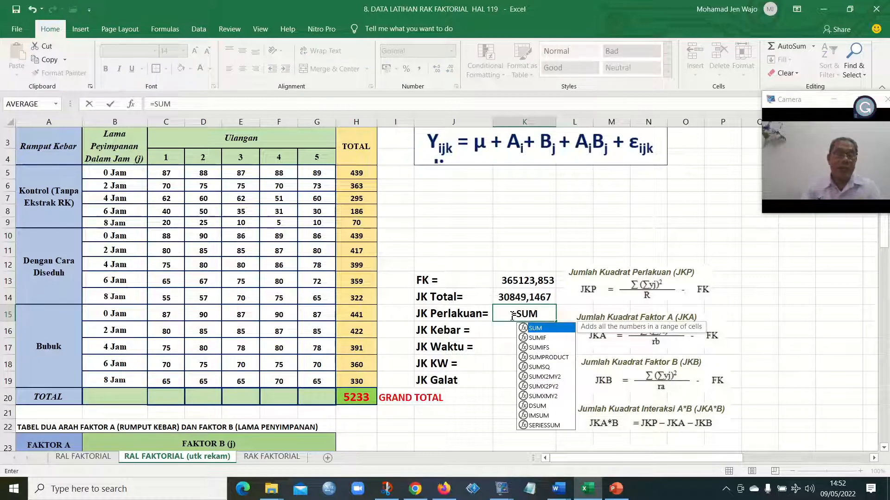
text(SQ)
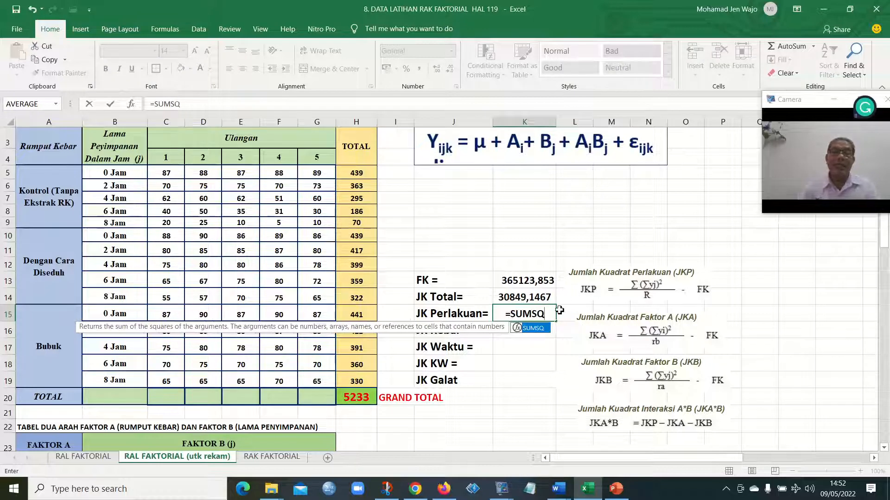
double_click(540, 329)
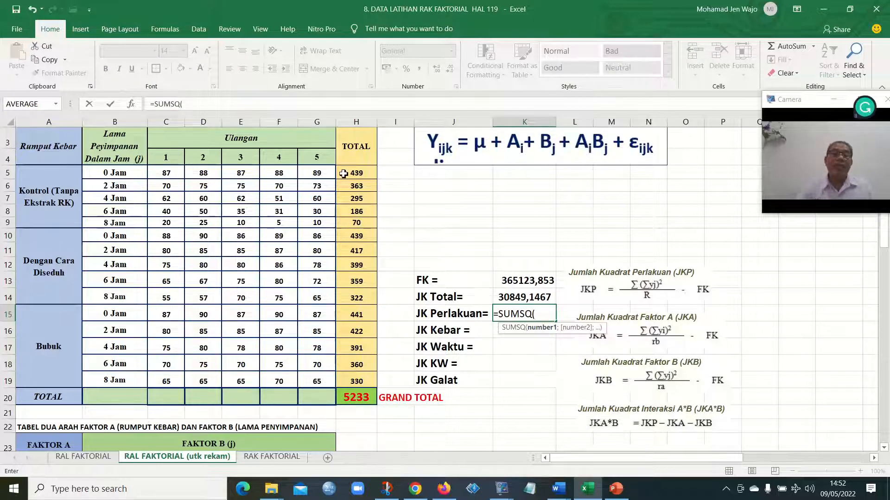
drag(356, 173, 368, 377)
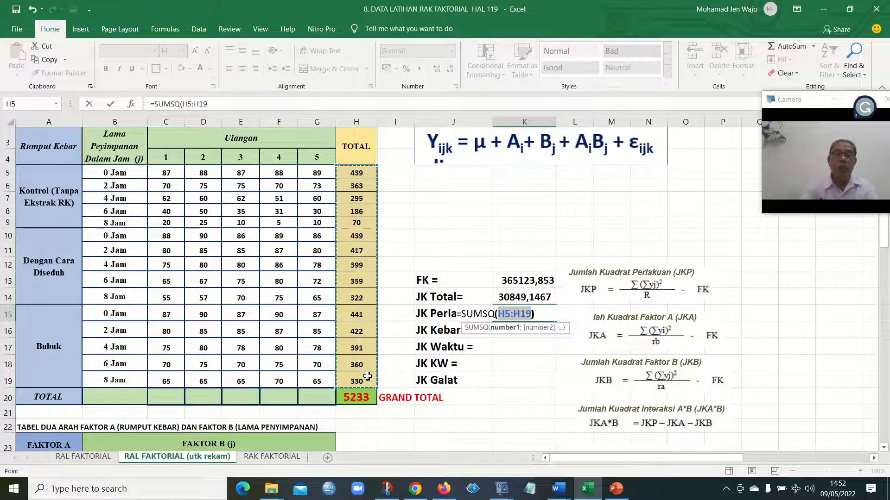
text()/5))
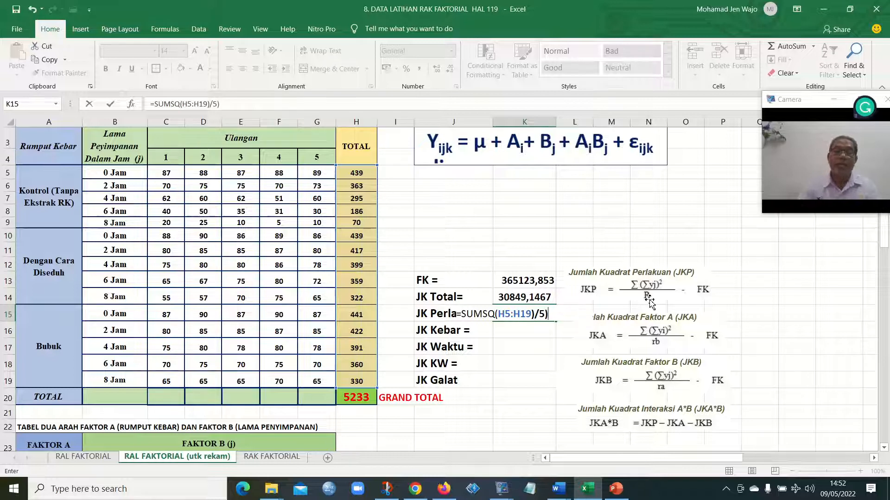
click(463, 318)
text(()
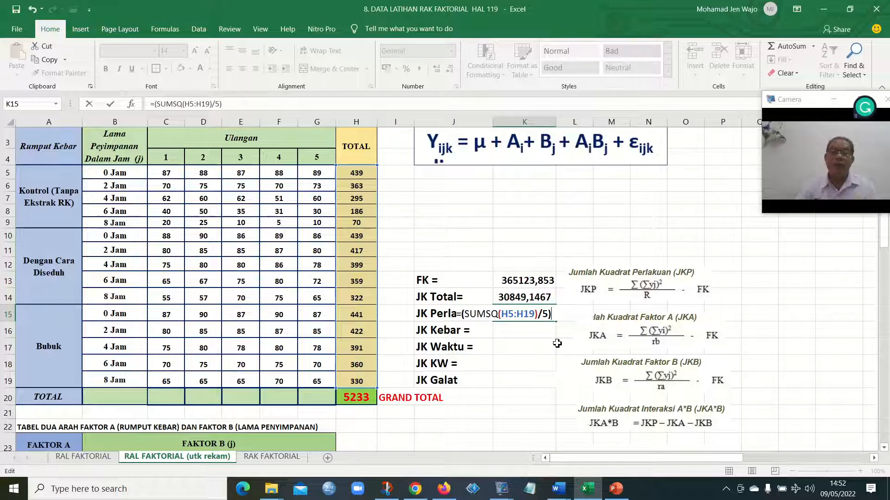
click(533, 275)
key(Return)
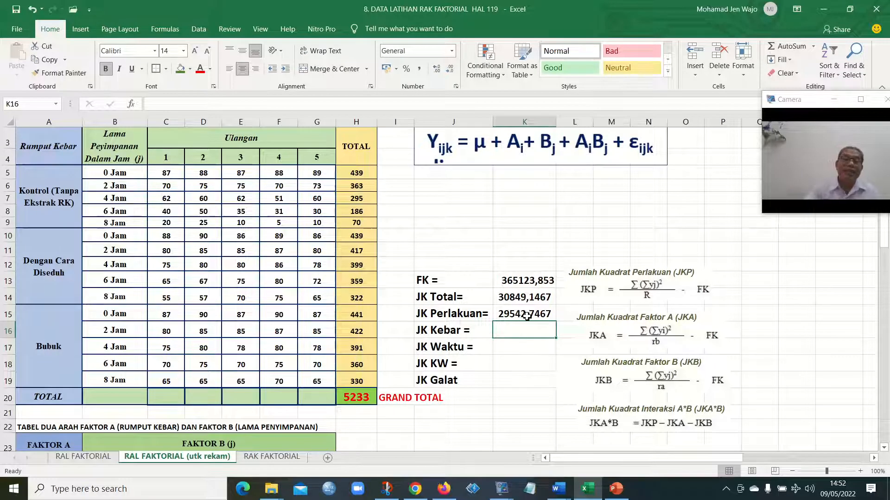
Delete the Jumlah Kuadrat Perlakuan (JKP) formula picture and reposition the JKA picture beside the FK row, with the JKB picture slightly lower
click(653, 290)
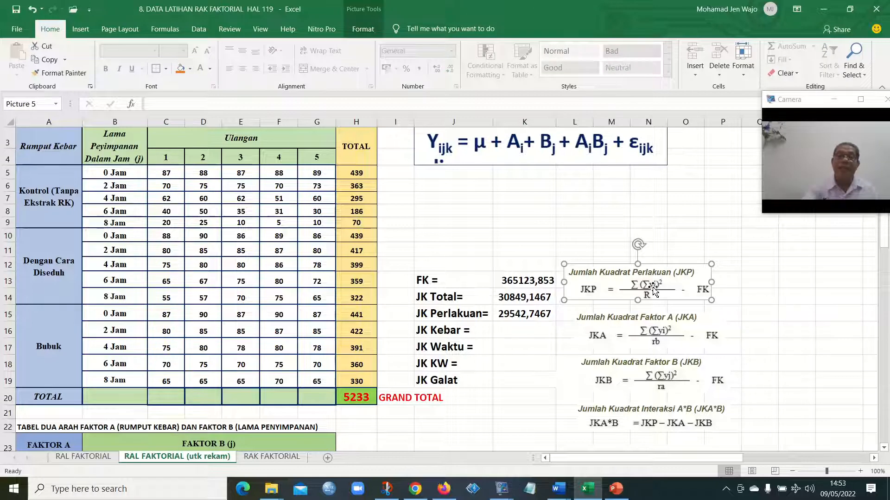
key(Delete)
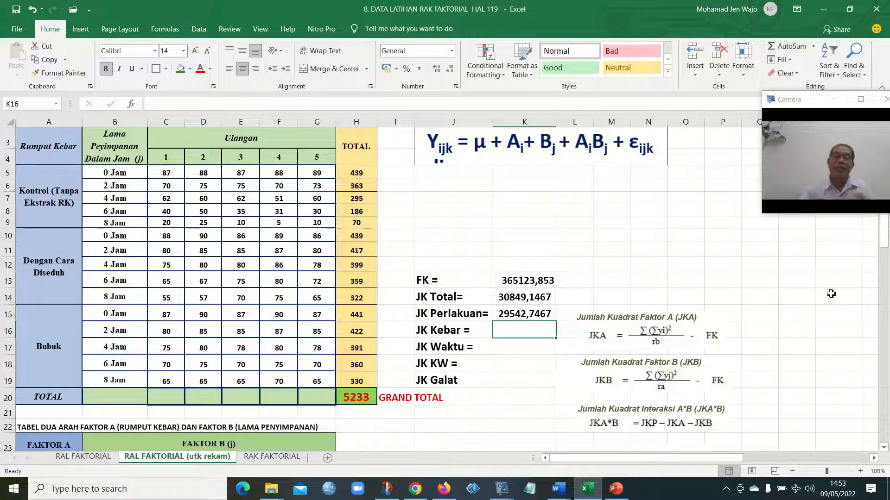
drag(663, 317, 664, 243)
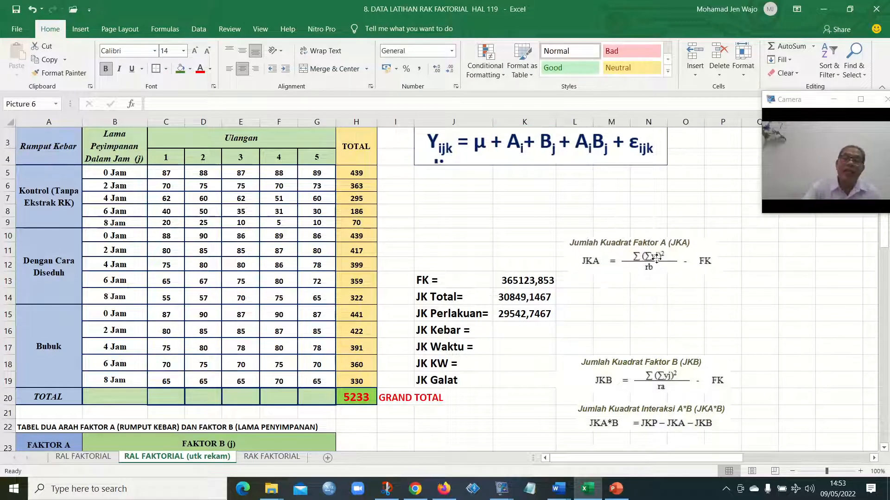
mouse_move(652, 372)
mouse_down()
mouse_move(652, 301)
mouse_move(650, 384)
mouse_up()
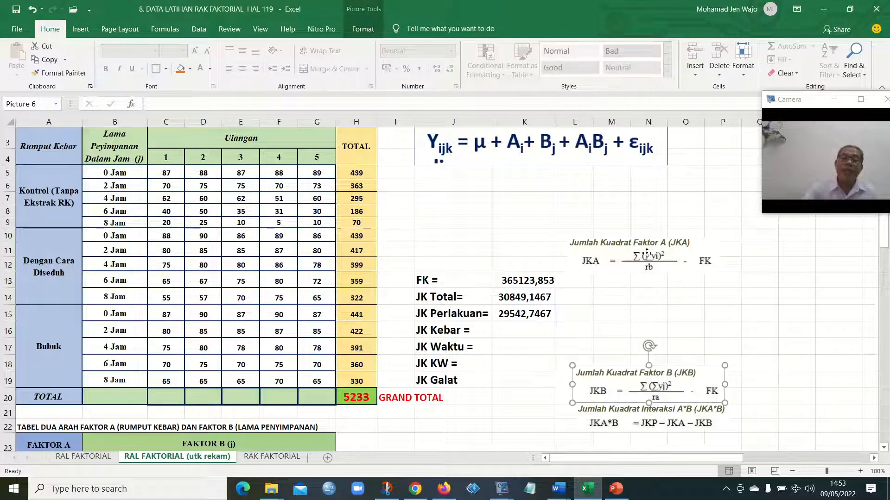
drag(647, 258, 647, 275)
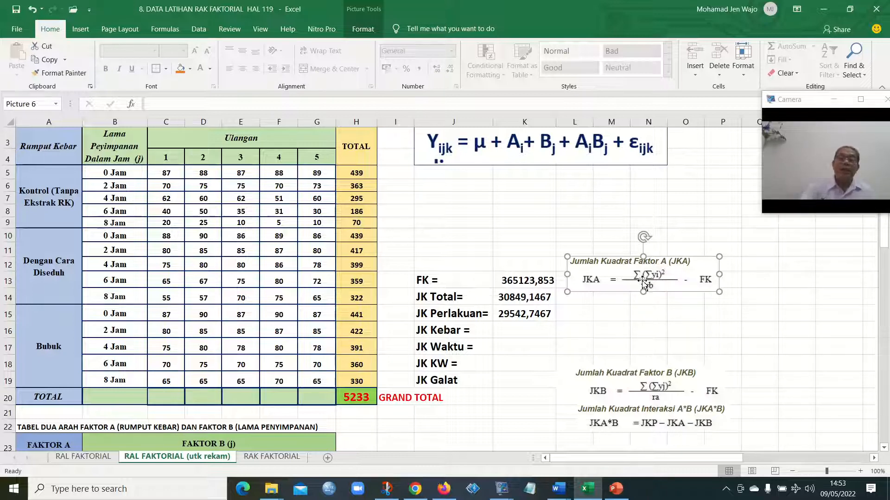
Examine the Rumput Kebar totals in G25:G27 and the storage-time totals in row 28 of the two-way table
scroll(280, 338, down, 3)
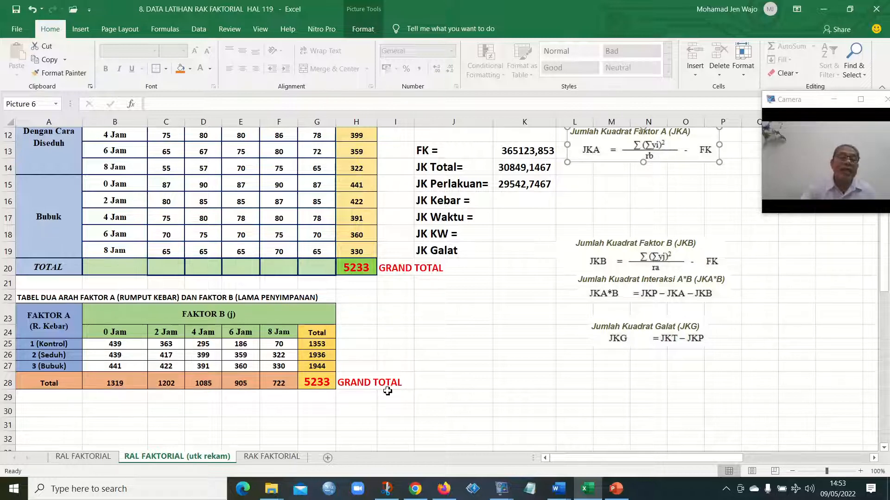
click(325, 345)
drag(328, 349, 328, 367)
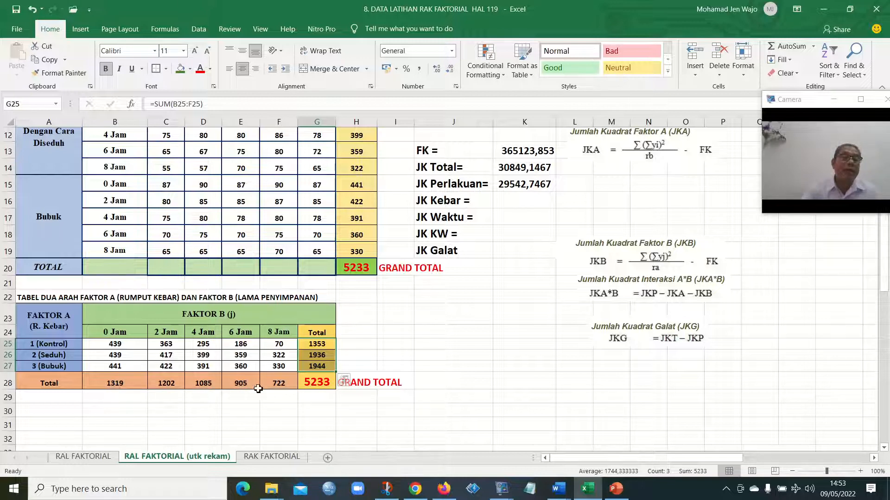
click(145, 381)
key(Right)
key(Right)
key(Right)
key(Right)
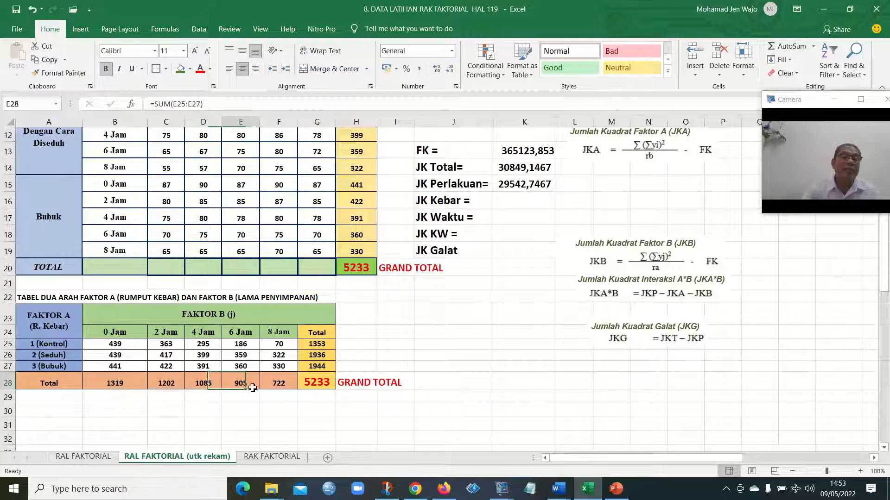
Compute JK Kebar in K16 from the factor A totals minus the correction factor with =(SUMSQ(G25:G27)/(5*5))-K13
click(528, 205)
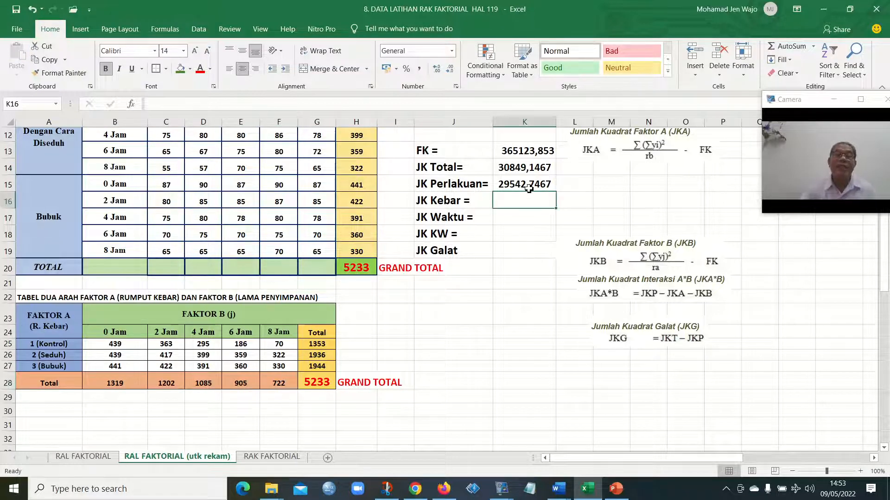
text(=)
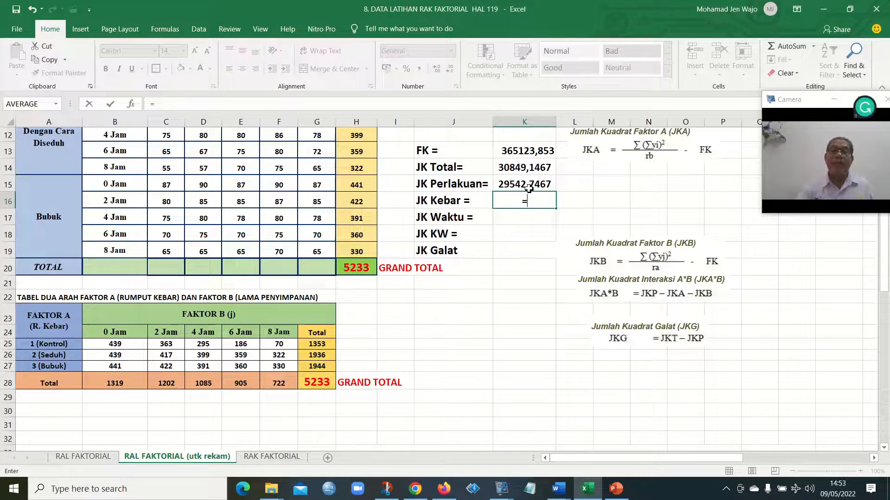
text(SUM)
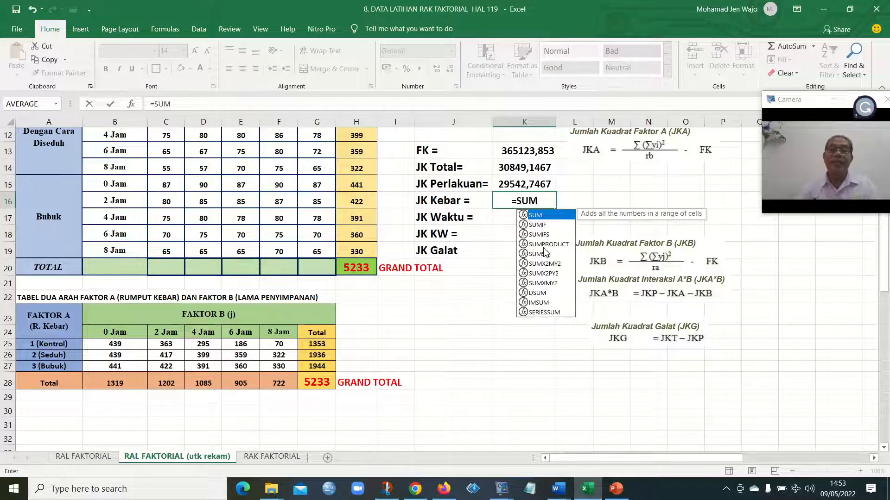
click(545, 254)
double_click(546, 254)
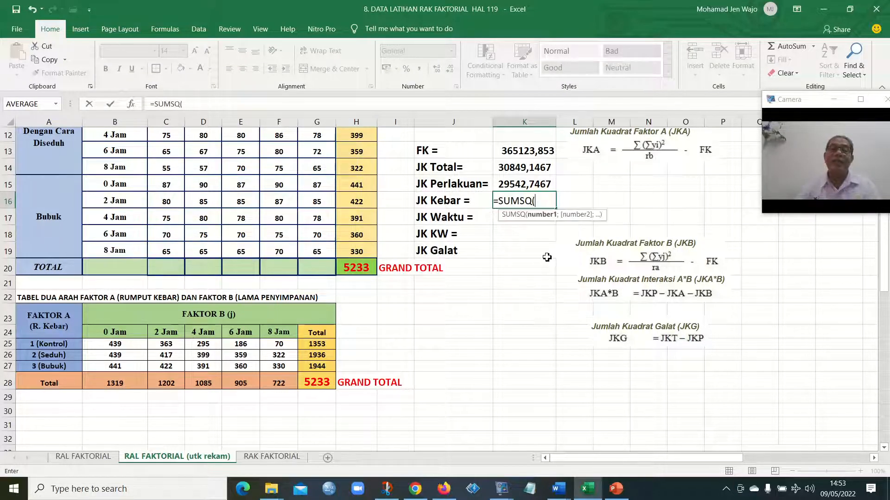
drag(329, 347, 325, 366)
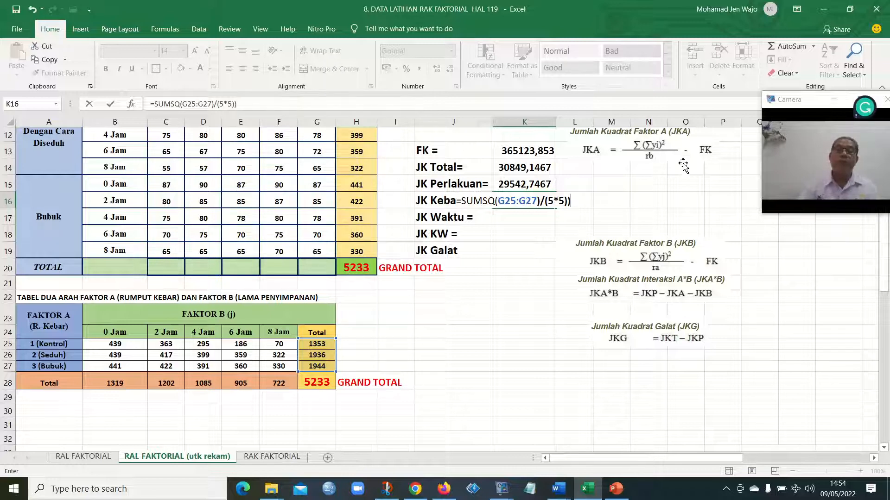
click(464, 203)
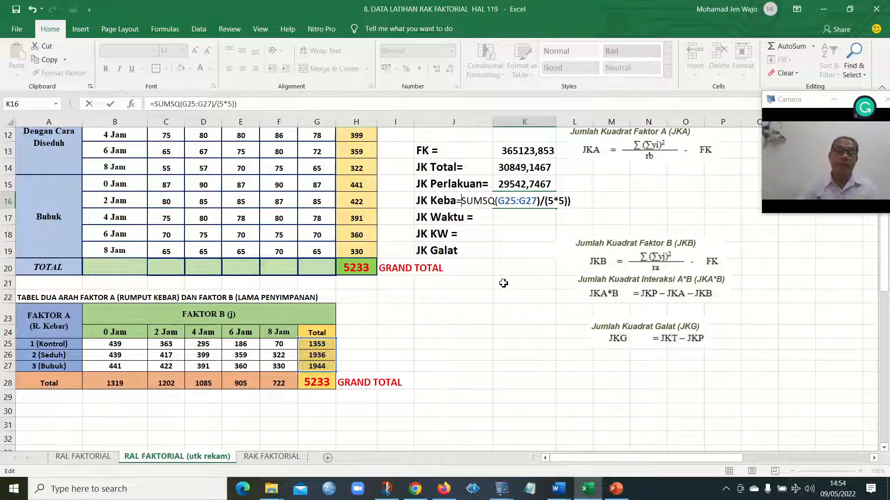
text(()
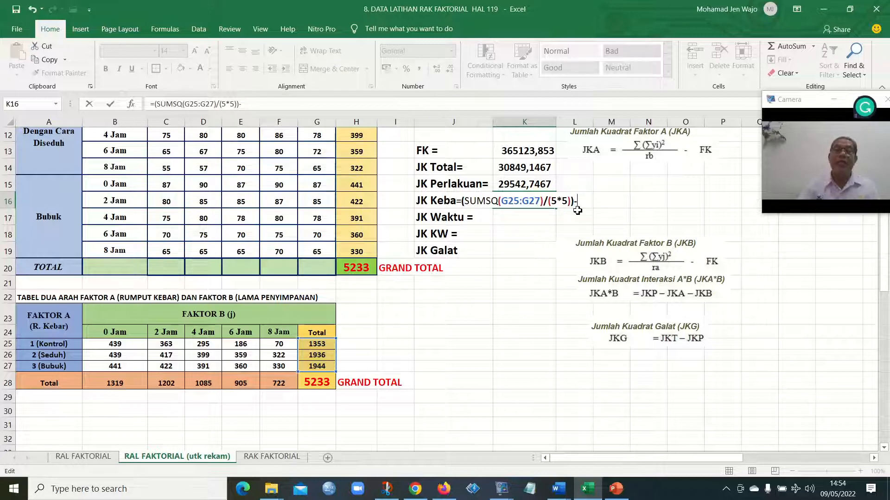
text(-)
click(535, 155)
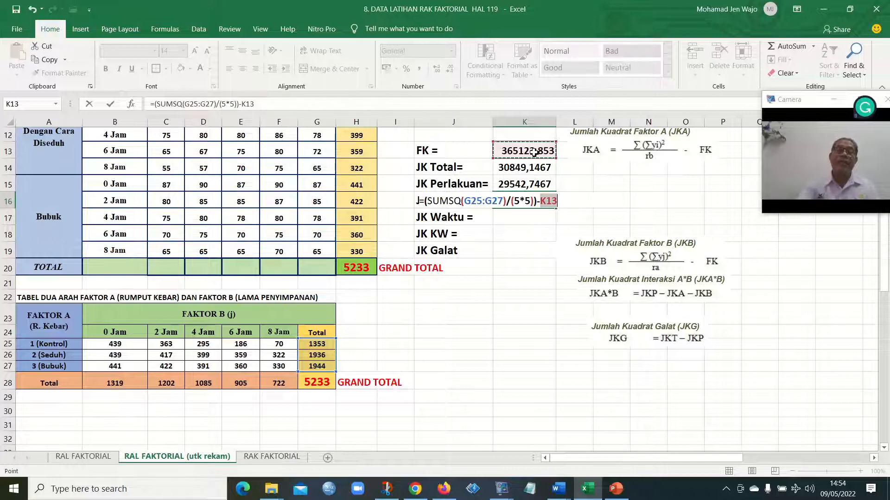
key(Return)
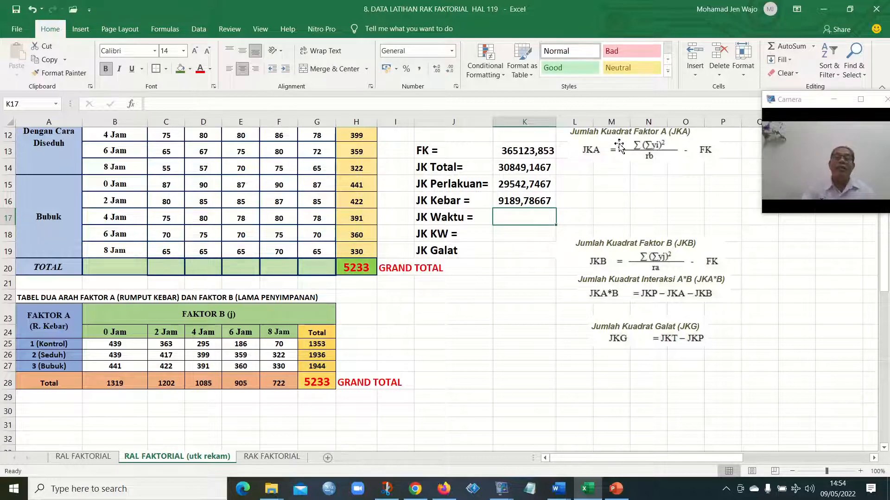
Delete the Jumlah Kuadrat Faktor A (JKA) formula picture and move the JKB formula picture up beside the JK Waktu row
click(661, 148)
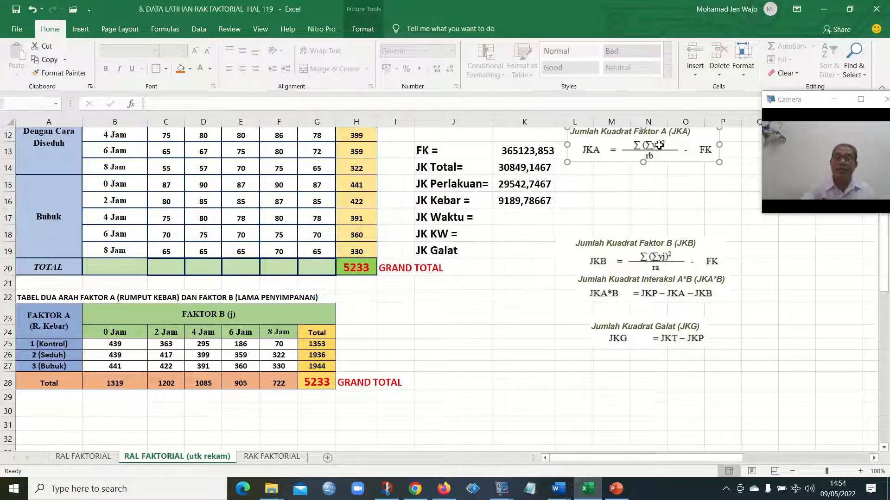
key(Delete)
drag(656, 259, 656, 193)
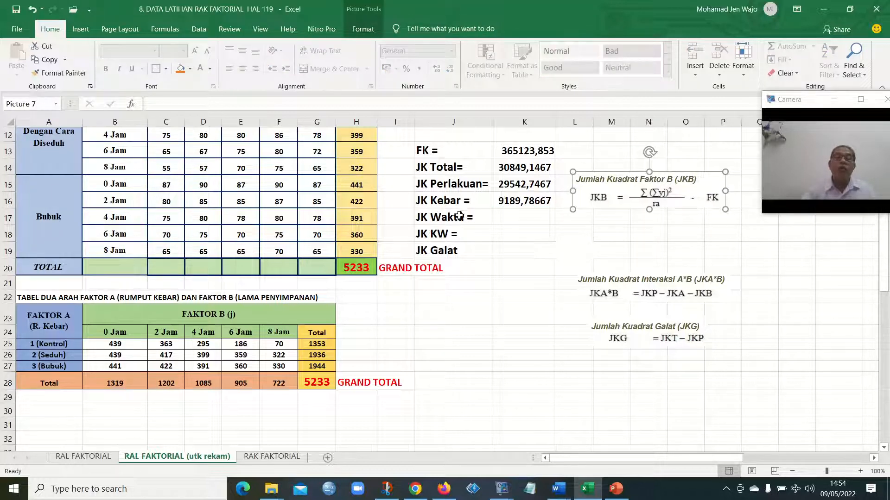
drag(631, 192, 634, 216)
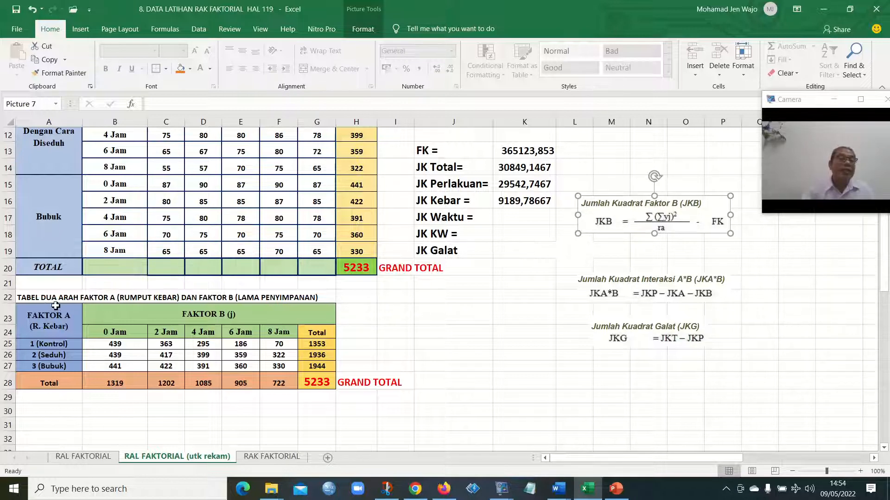
Compute JK Waktu in K17 from the factor B totals minus the correction factor with =(SUMSQ(B28:F28)/(5*3))-K13
click(512, 217)
text(=)
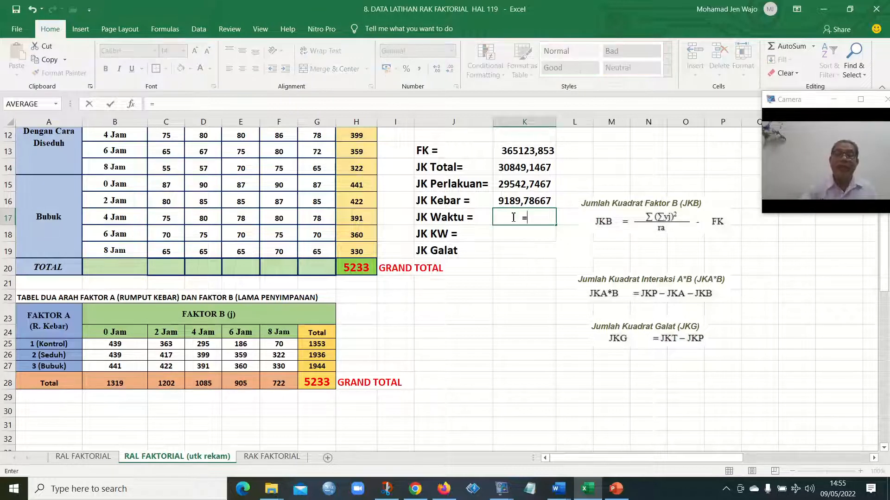
text(SUM)
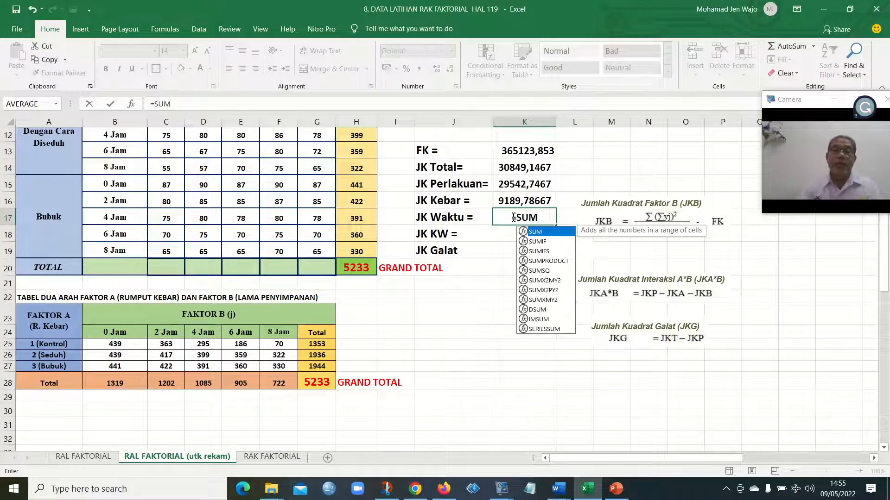
double_click(544, 272)
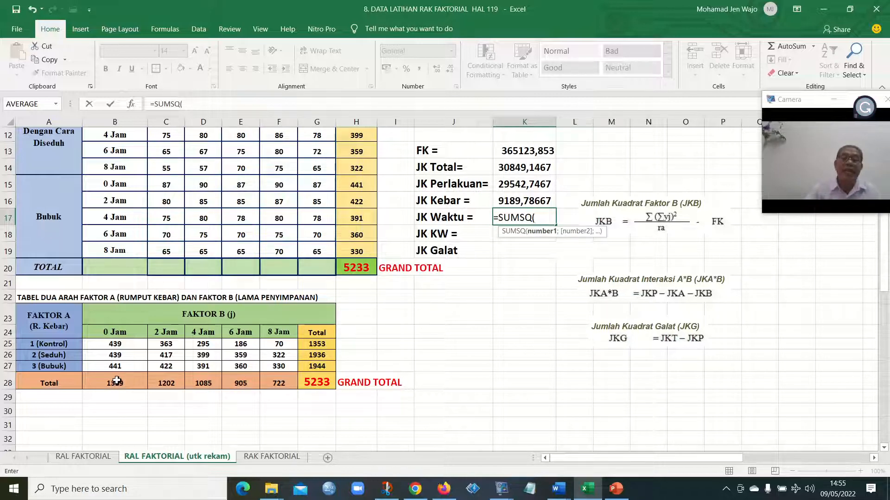
drag(116, 380, 277, 383)
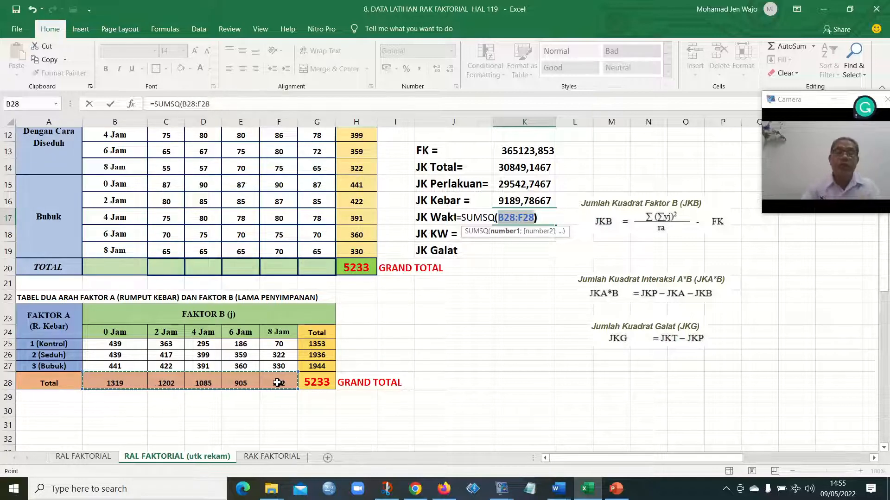
text())
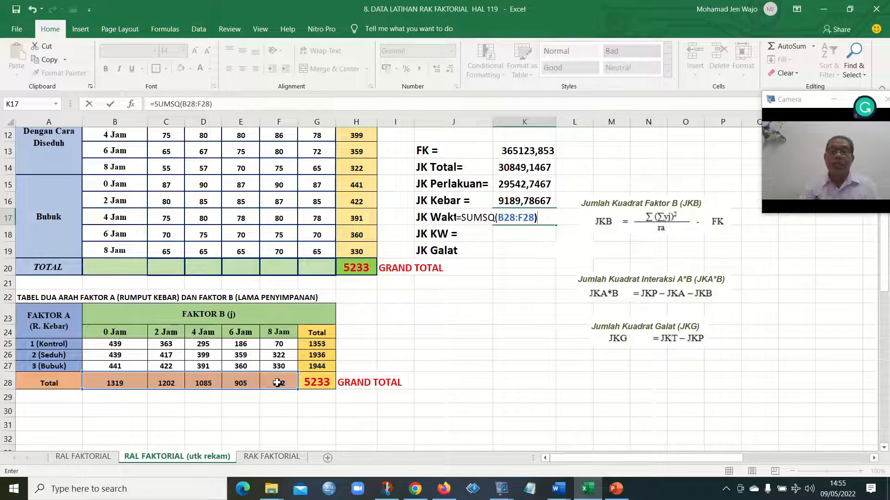
text(/(5*3)))
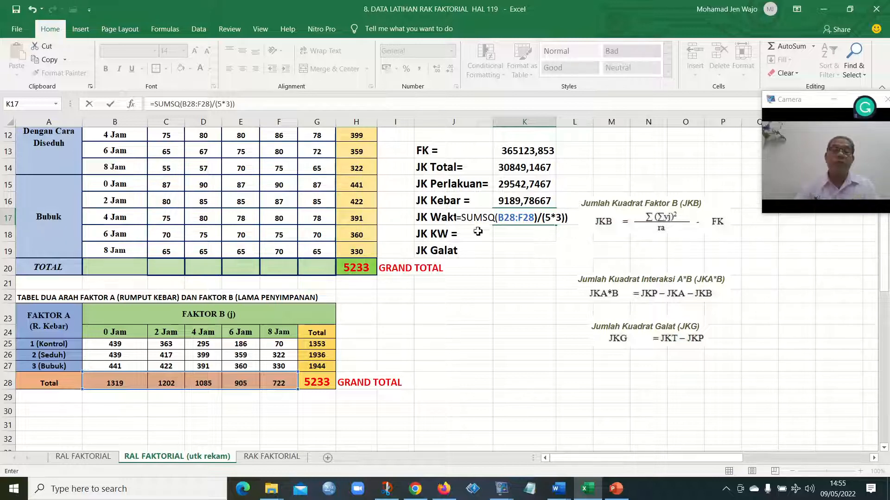
click(464, 219)
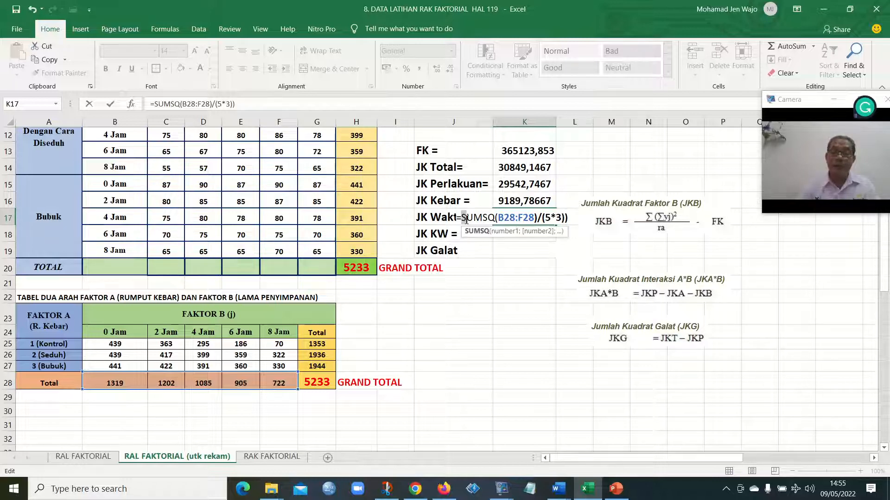
key(Left)
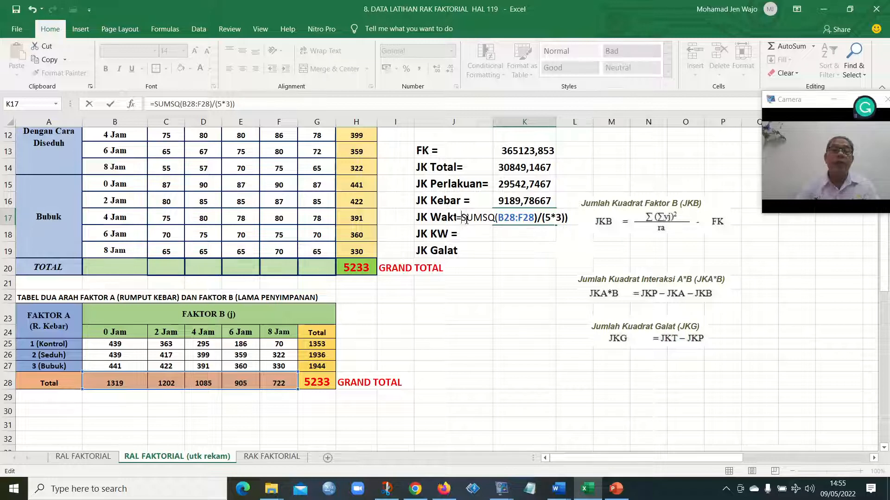
text(()
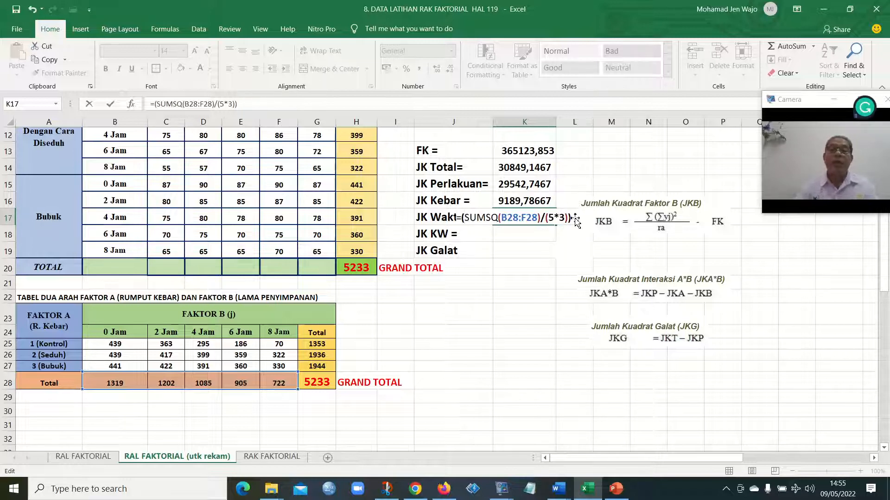
text(-)
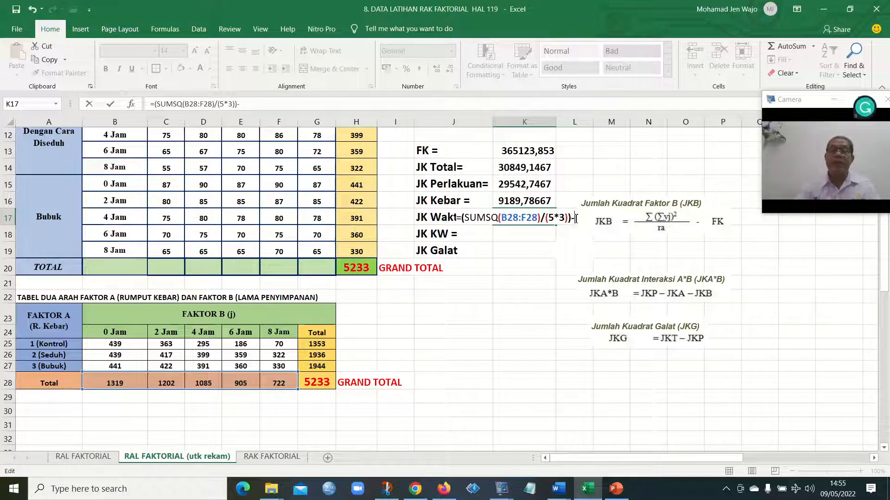
click(528, 152)
key(Return)
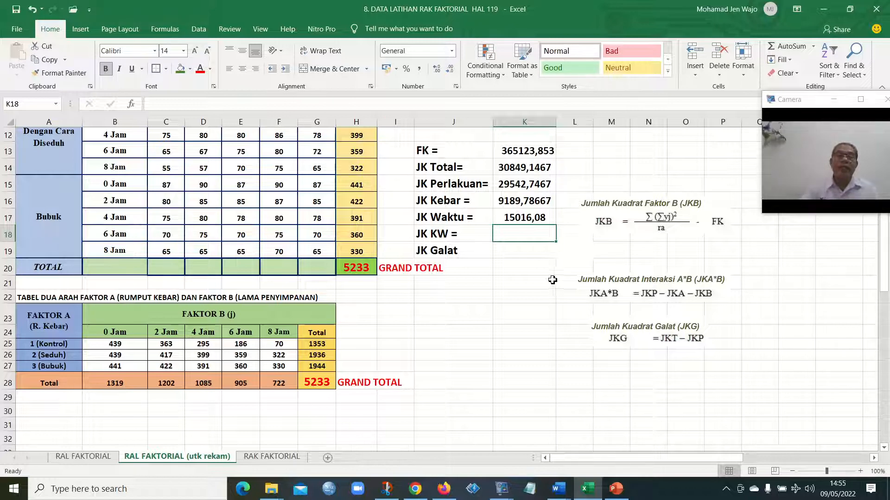
Delete the Jumlah Kuadrat Faktor B (JKB) formula picture and move the interaction (JKA*B) picture up beside the JK Kebar and JK Waktu rows
click(644, 223)
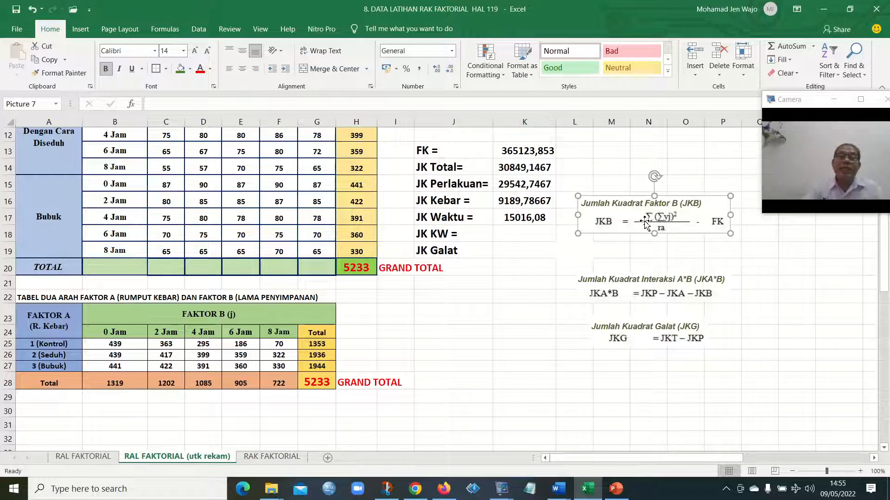
key(Delete)
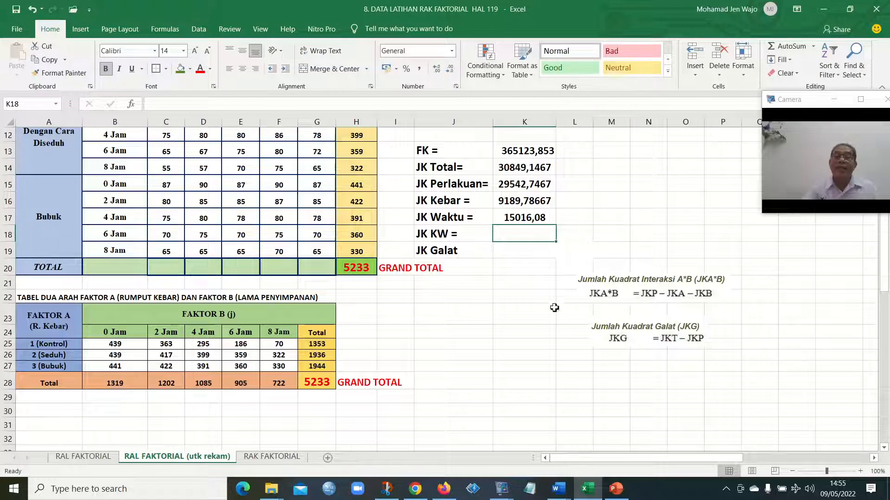
drag(642, 288, 644, 202)
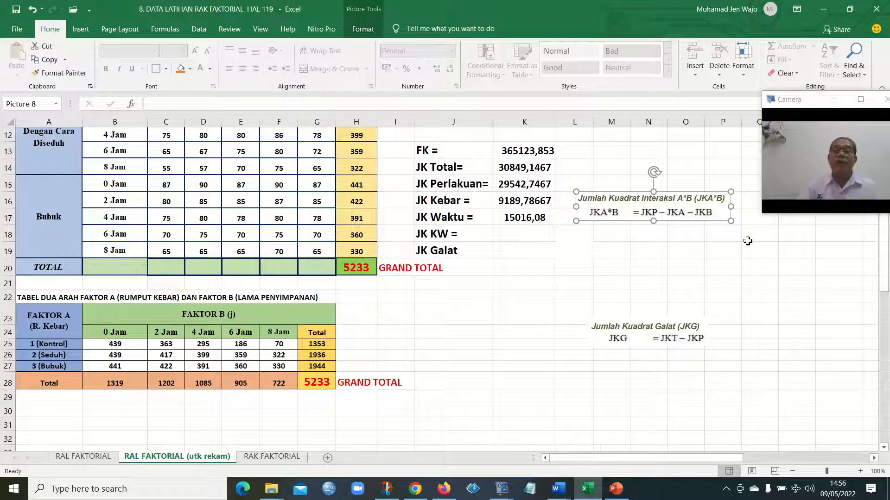
Compute JK KW in K18 as the treatment sum of squares minus JK Kebar and JK Waktu with =K15-K16-K17
click(529, 238)
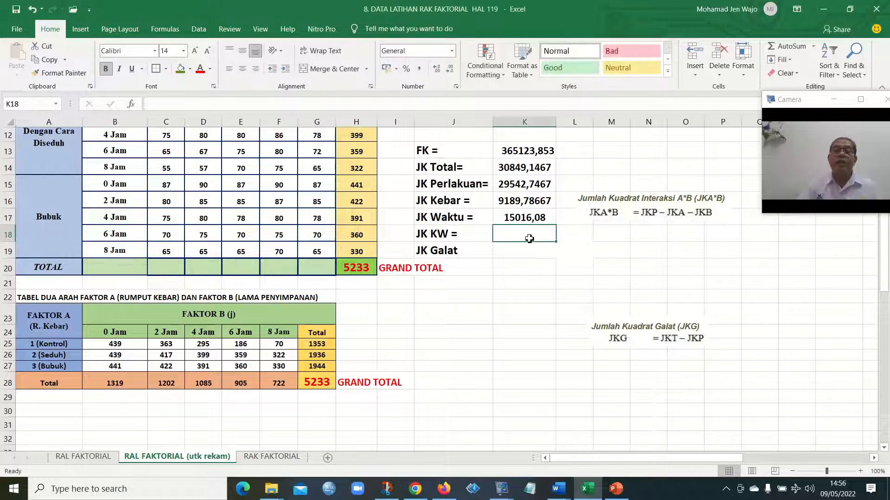
text(=)
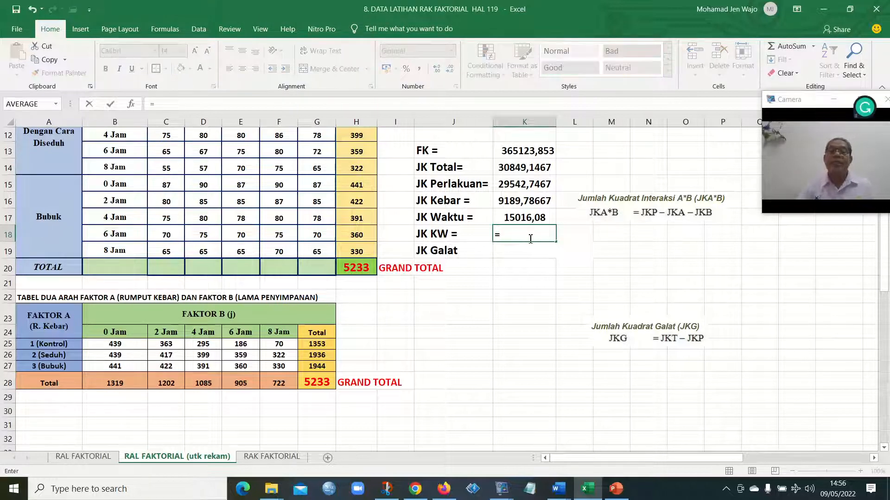
click(548, 184)
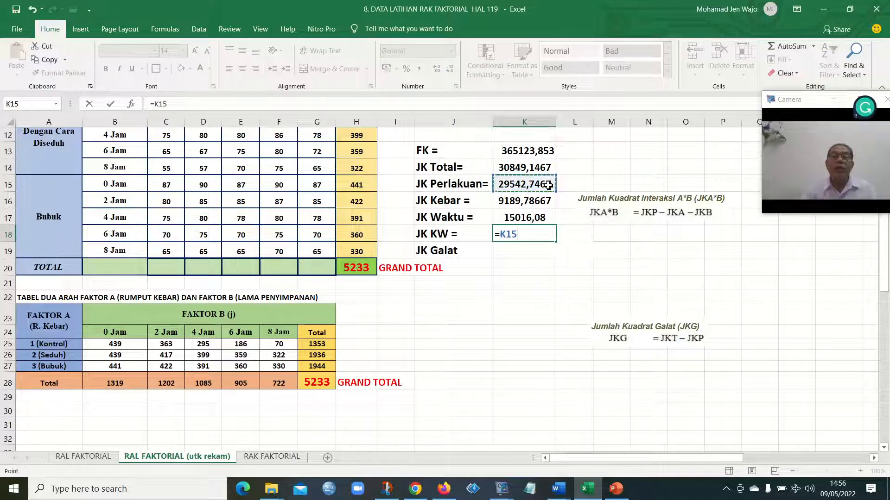
text(-)
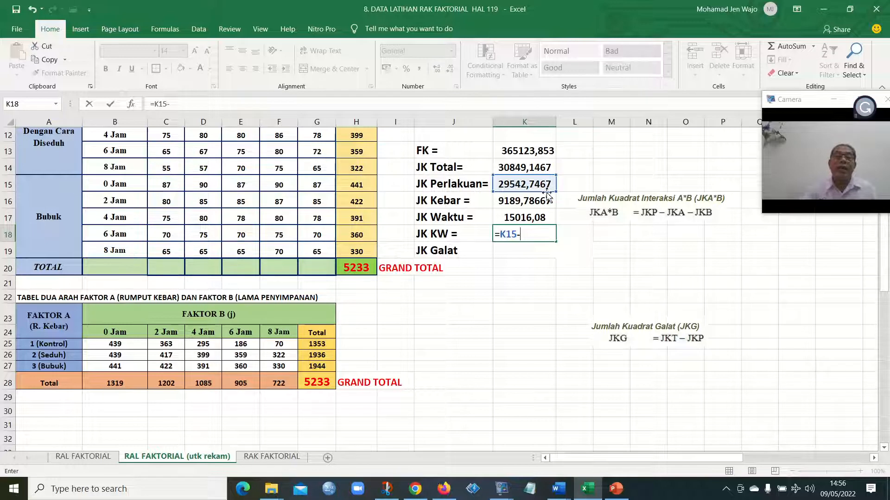
click(516, 201)
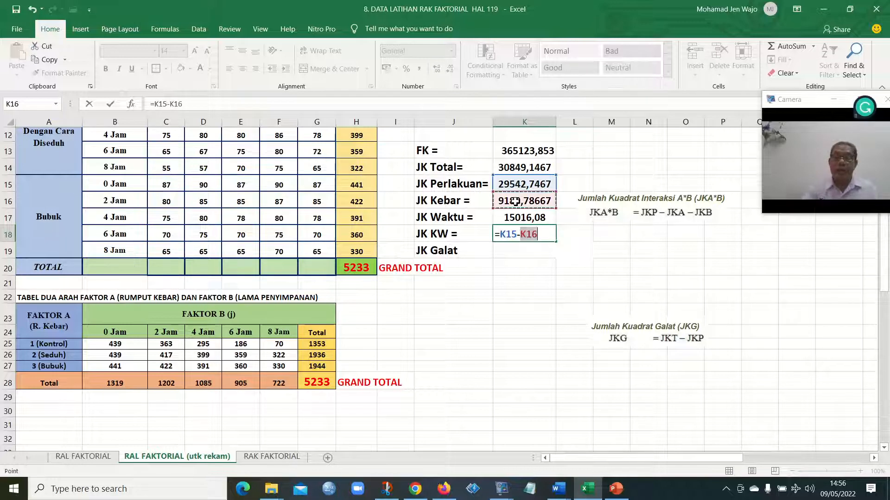
text(-)
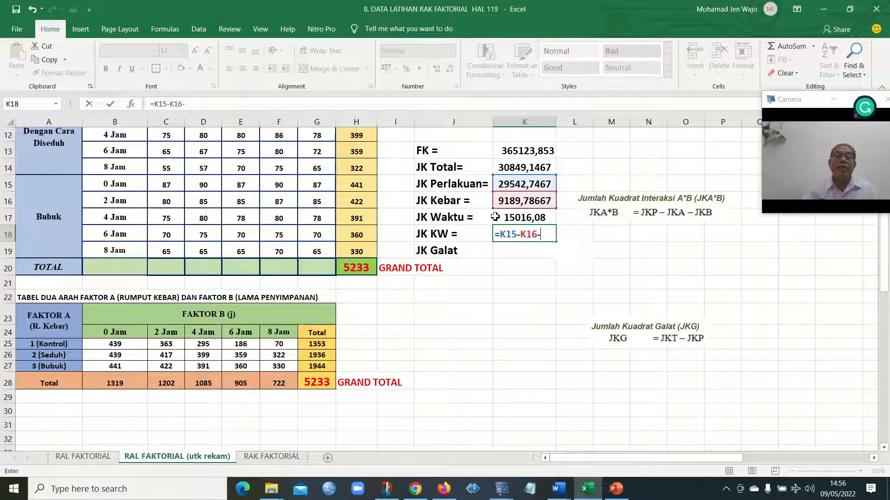
click(511, 218)
key(Return)
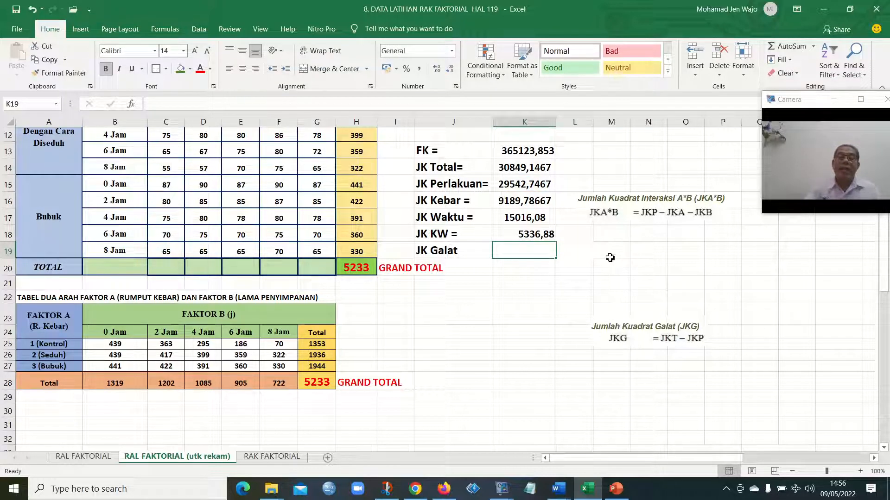
Delete the interaction (JKA*B) formula picture and move the Jumlah Kuadrat Galat (JKG) formula picture up beside the JK KW and JK Galat rows
click(628, 213)
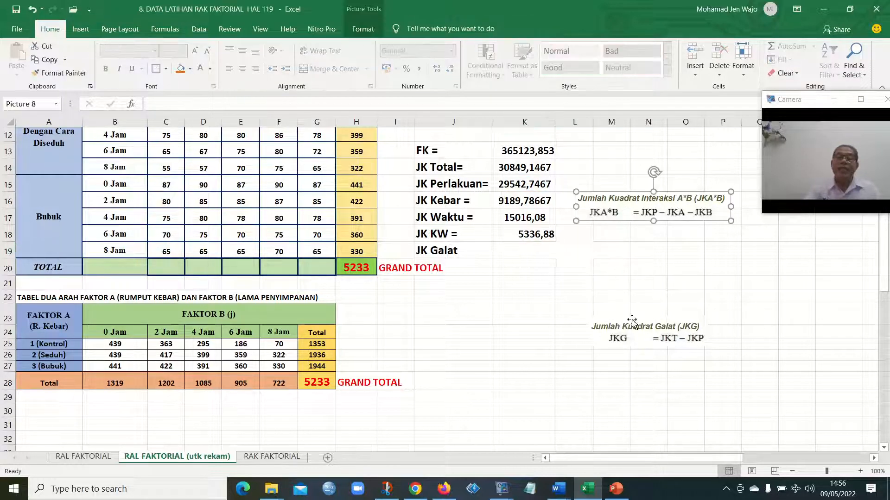
drag(632, 209, 866, 339)
drag(886, 407, 837, 420)
drag(576, 338, 560, 209)
drag(694, 461, 645, 457)
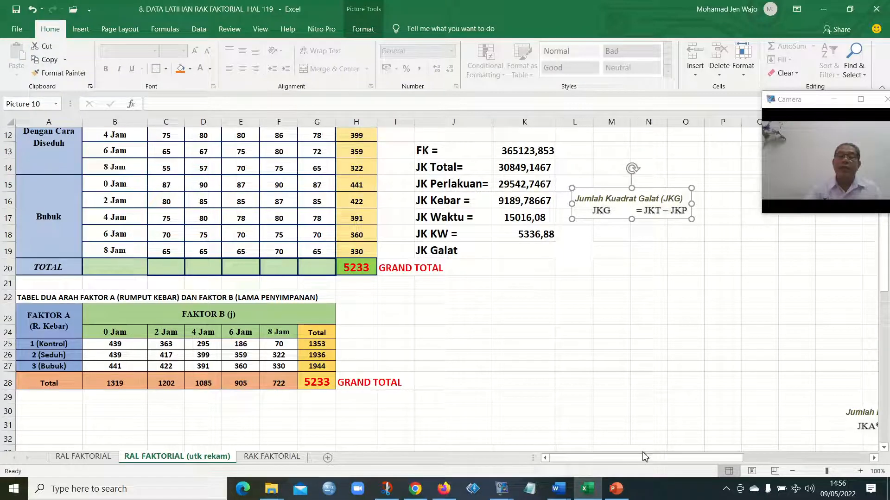
click(868, 431)
key(Delete)
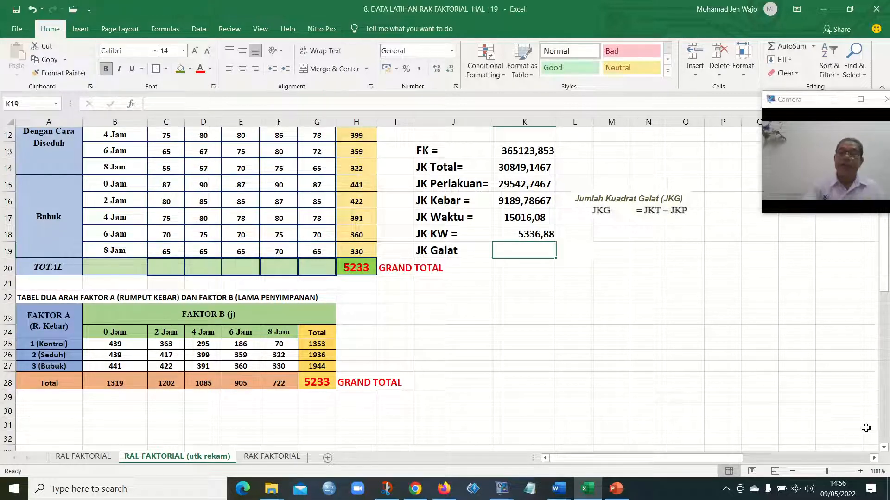
drag(607, 211, 617, 244)
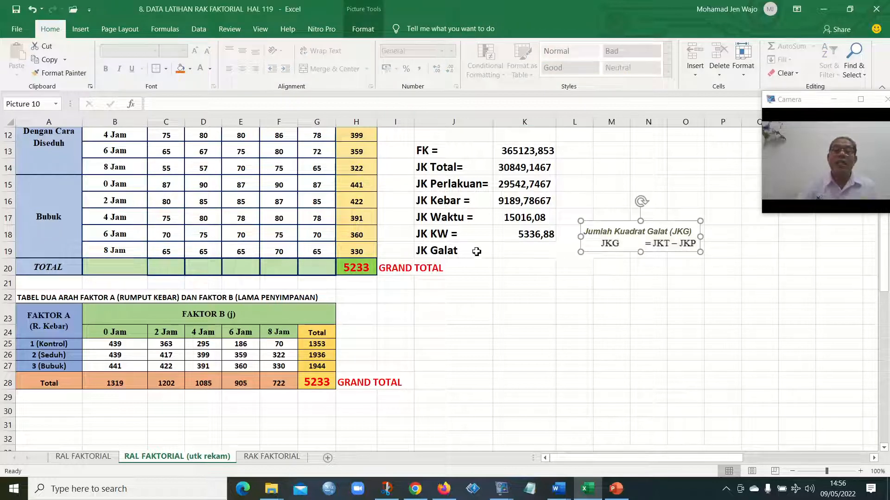
Compute JK Galat in K19 as the total minus the Kebar, Waktu and interaction sums of squares with =K14-K16-K17-K18
click(517, 255)
text(=)
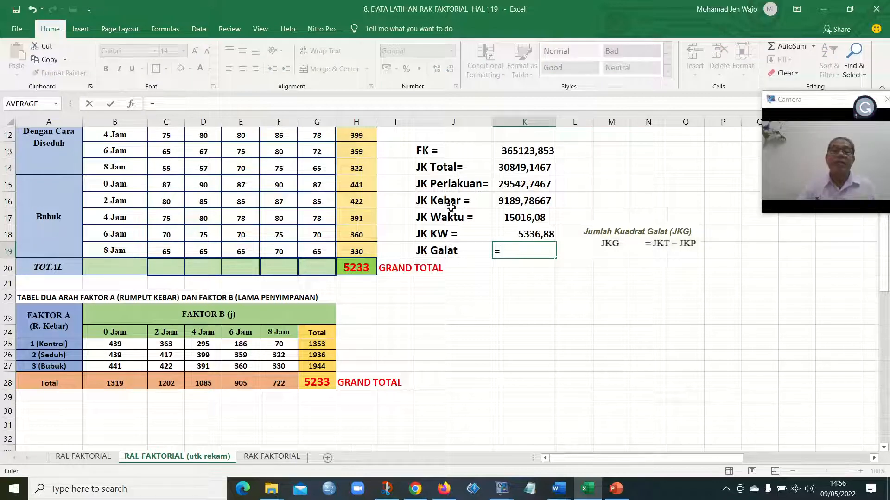
click(515, 170)
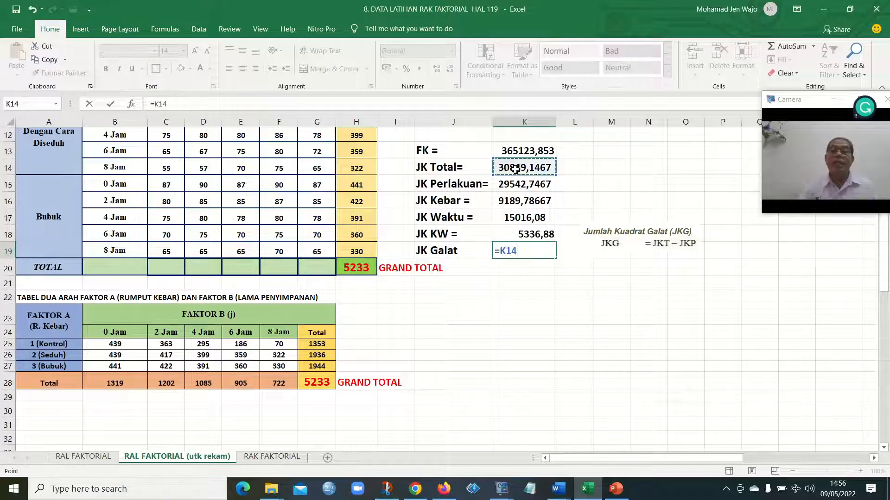
text(-)
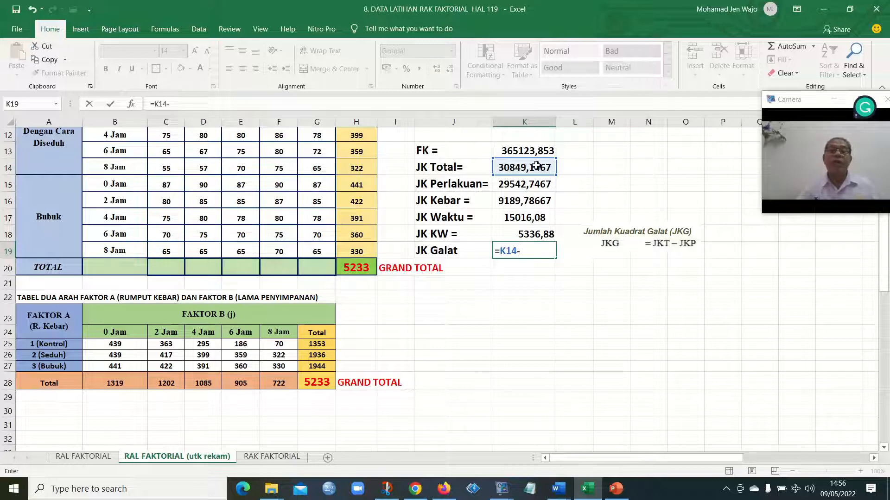
click(529, 204)
text(-)
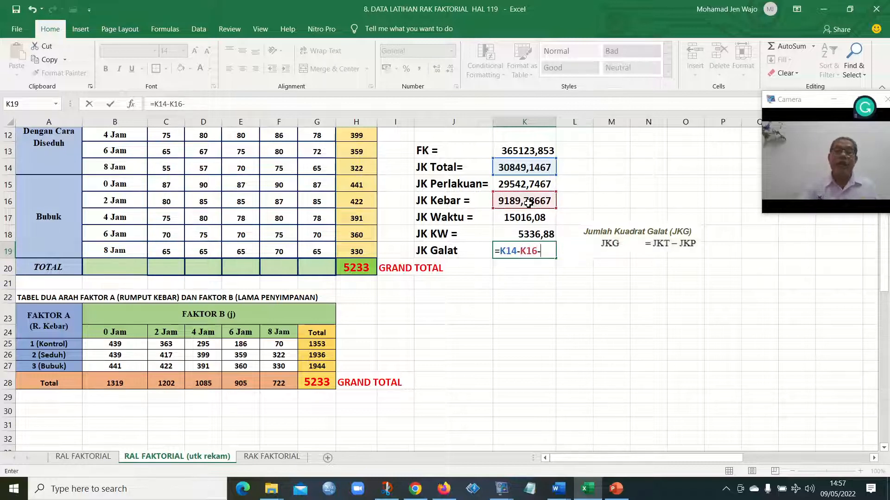
click(522, 215)
text(-)
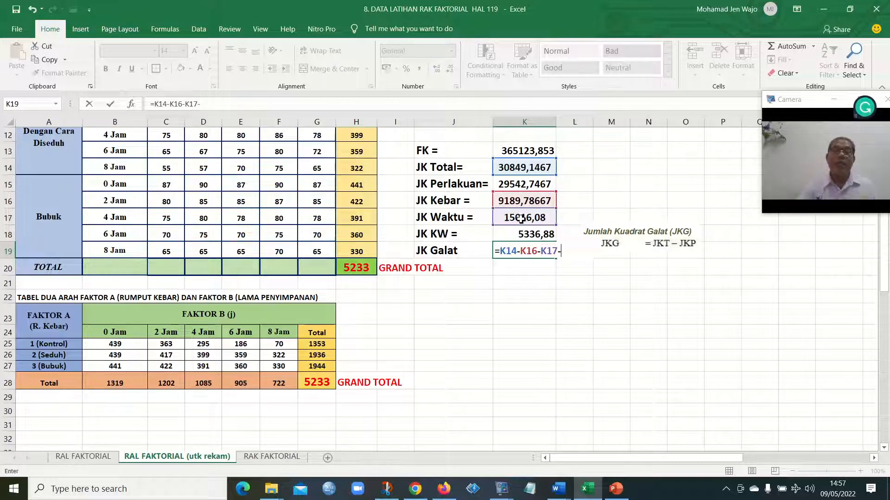
click(533, 233)
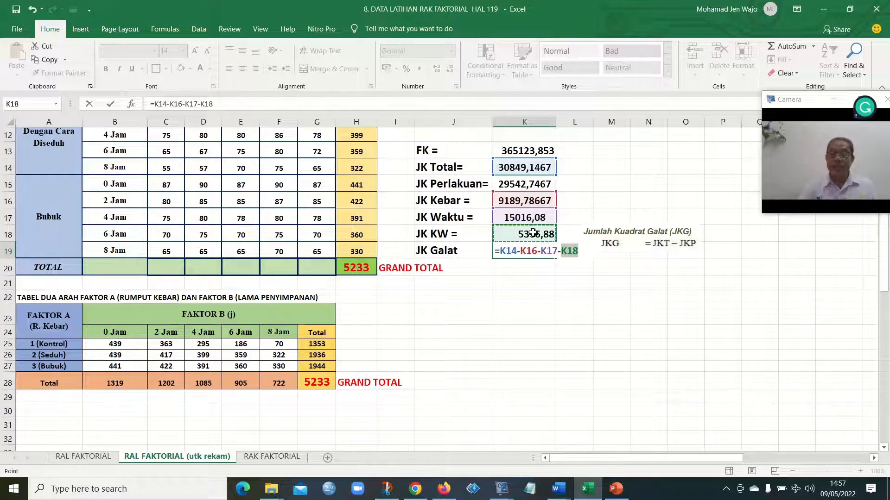
key(Return)
Delete the Jumlah Kuadrat Galat (JKG) formula picture
click(664, 285)
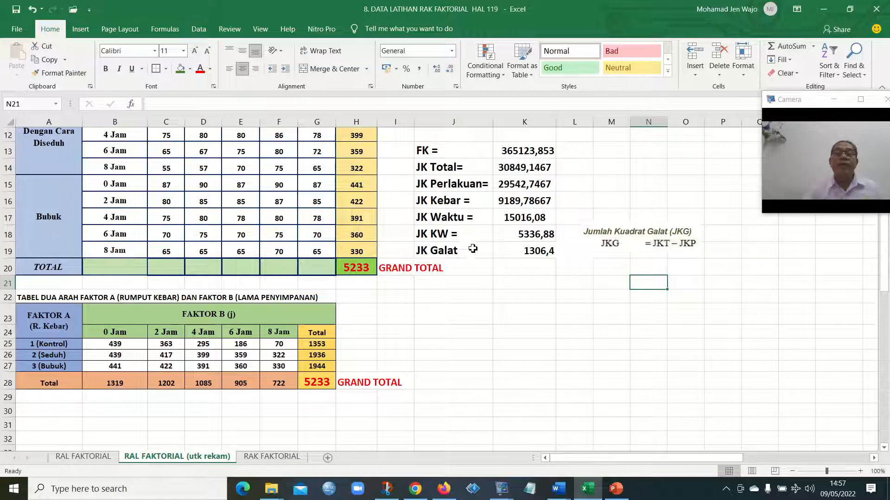
click(631, 249)
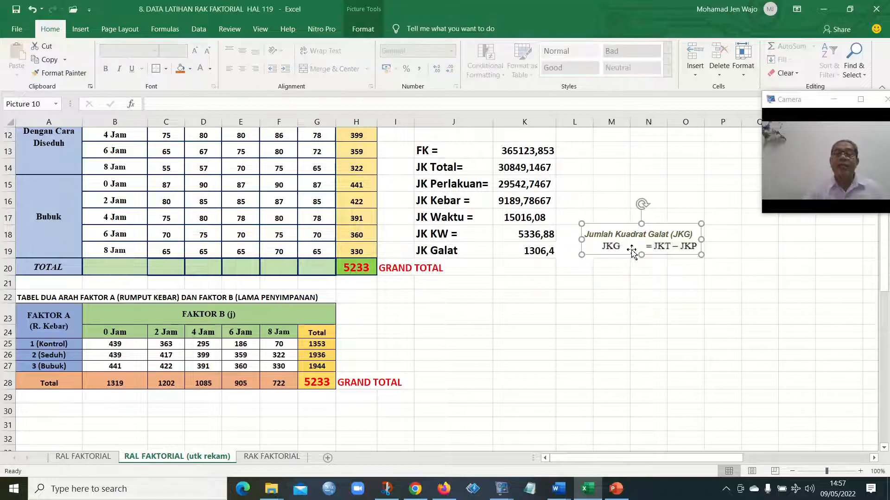
key(Delete)
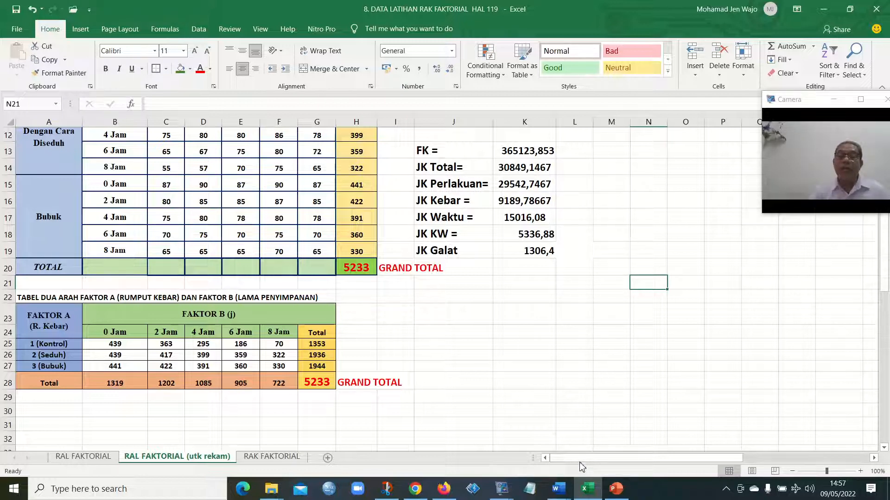
scroll(609, 416, down, 1)
scroll(614, 415, up, 1)
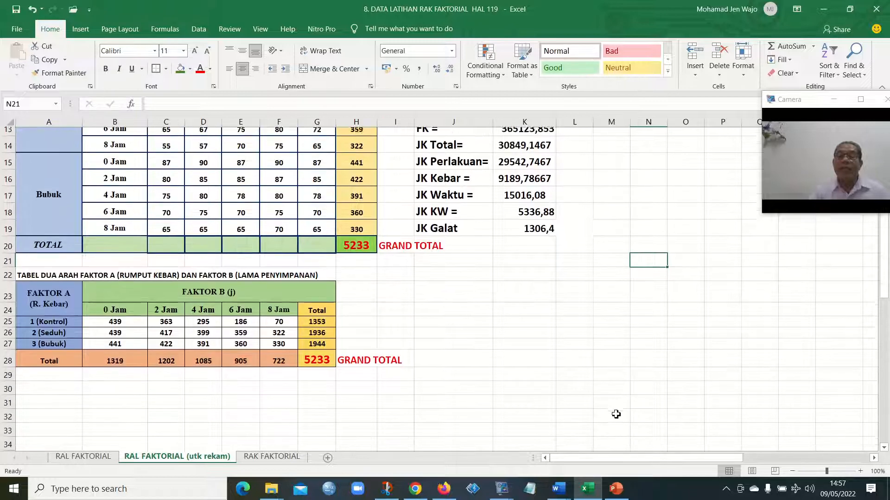
Move the analysis of variance formula table picture from beside column V to the empty area below the sums of squares, around columns L to U
drag(618, 458, 652, 458)
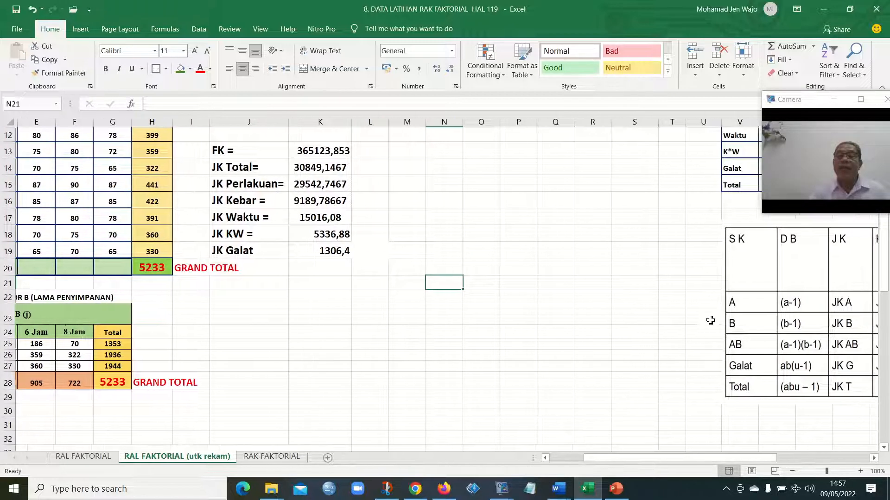
drag(741, 246, 376, 147)
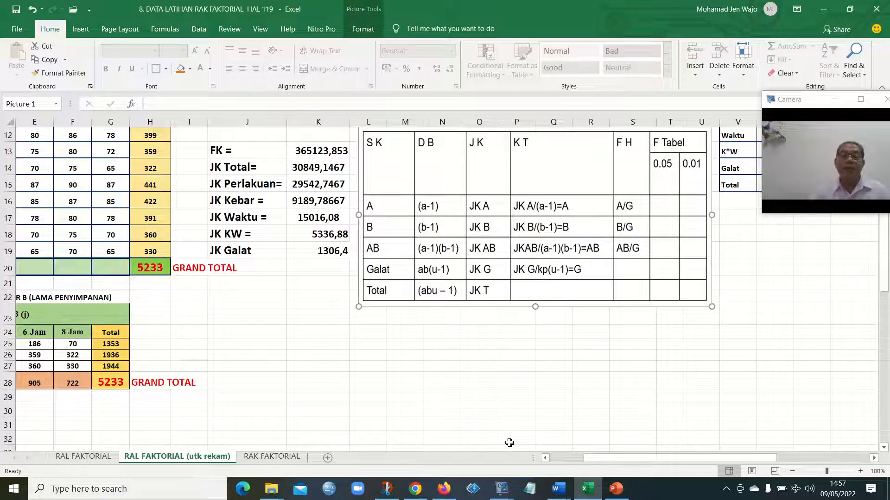
drag(538, 212, 540, 211)
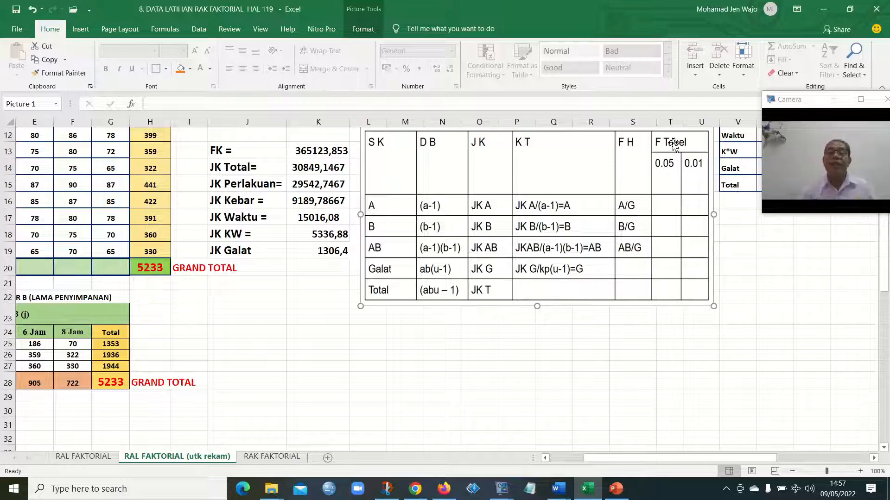
drag(636, 165, 643, 415)
Move the blank analysis of variance table that starts at V8 next to the sums of squares, with its SK header in L8
scroll(754, 386, up, 2)
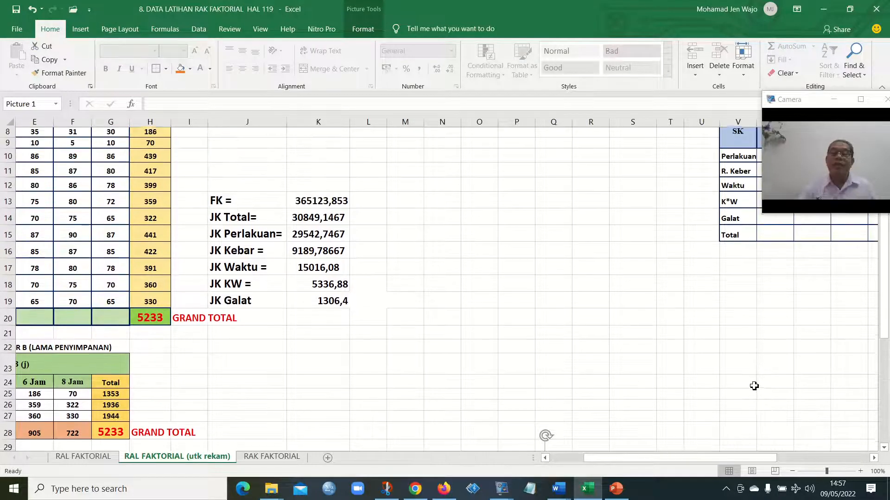
scroll(754, 386, up, 1)
click(735, 186)
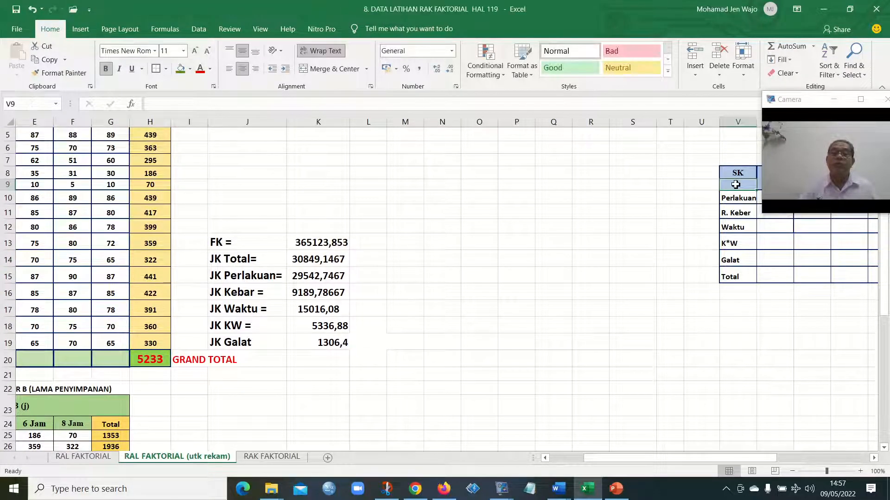
click(873, 458)
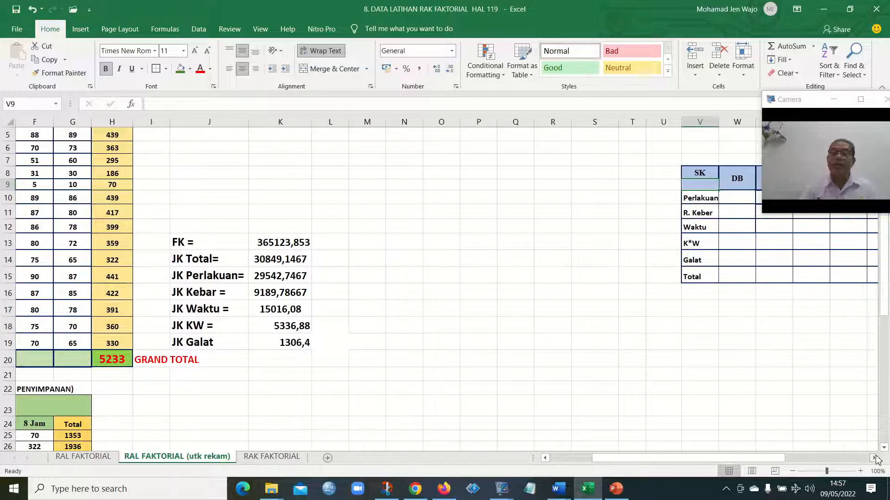
click(873, 457)
click(873, 458)
click(874, 458)
click(874, 457)
click(874, 457)
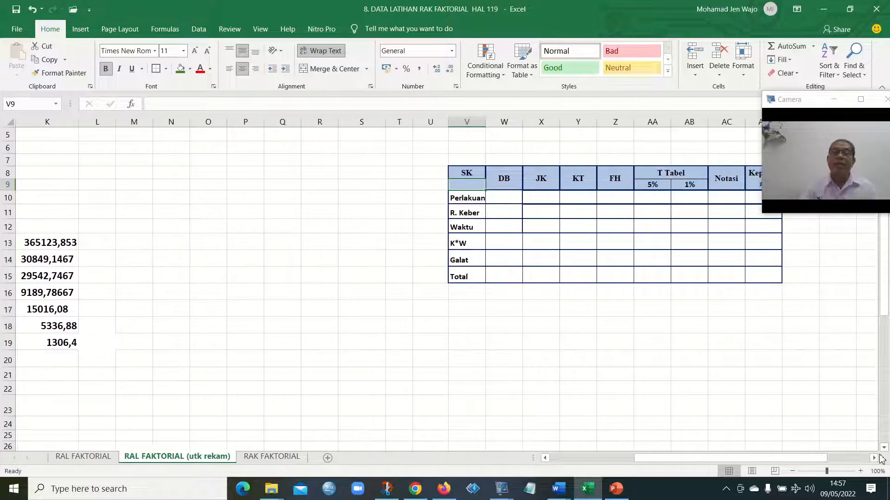
click(463, 174)
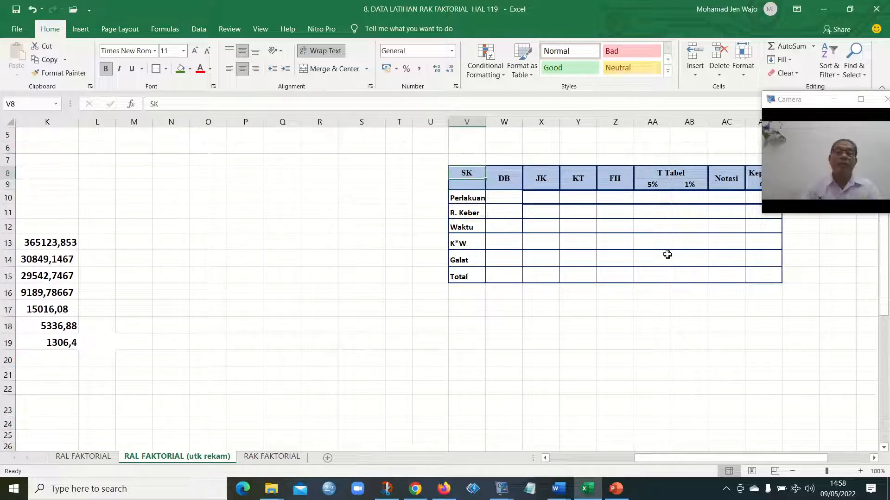
shift+click(775, 277)
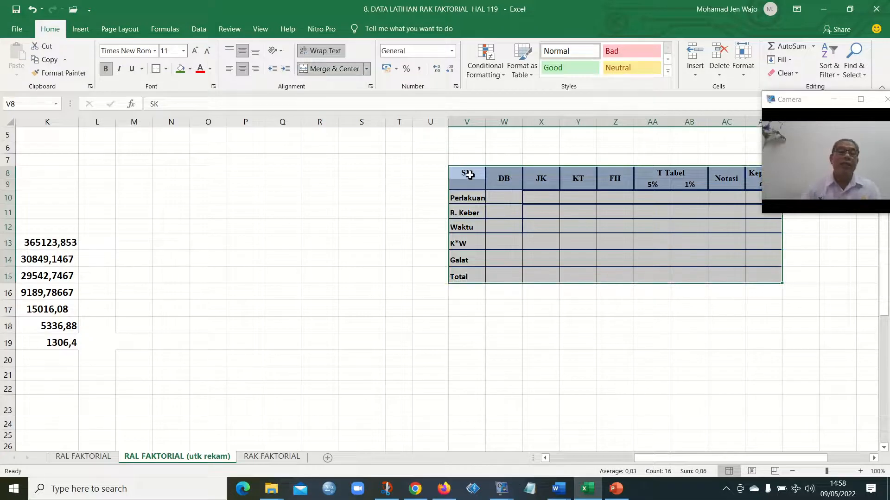
drag(448, 176, 111, 180)
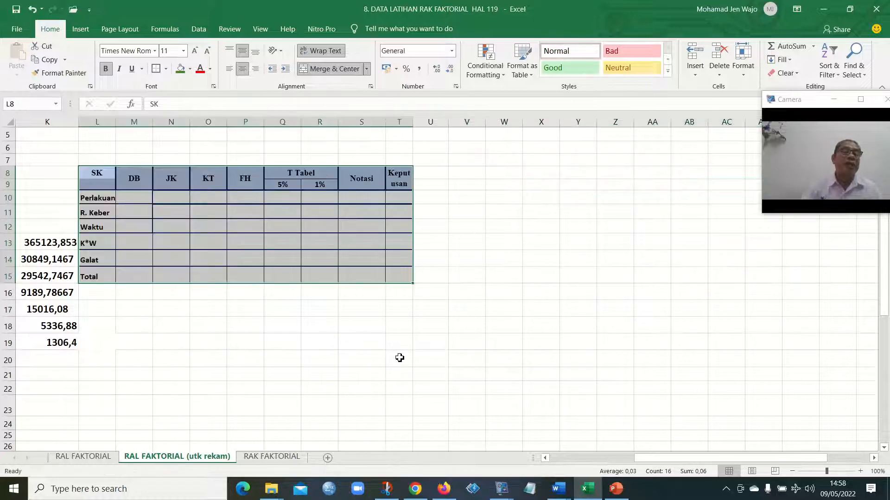
Merge and center the SK header over L8:L9 of the analysis of variance table
drag(639, 458, 584, 463)
drag(805, 106, 791, 17)
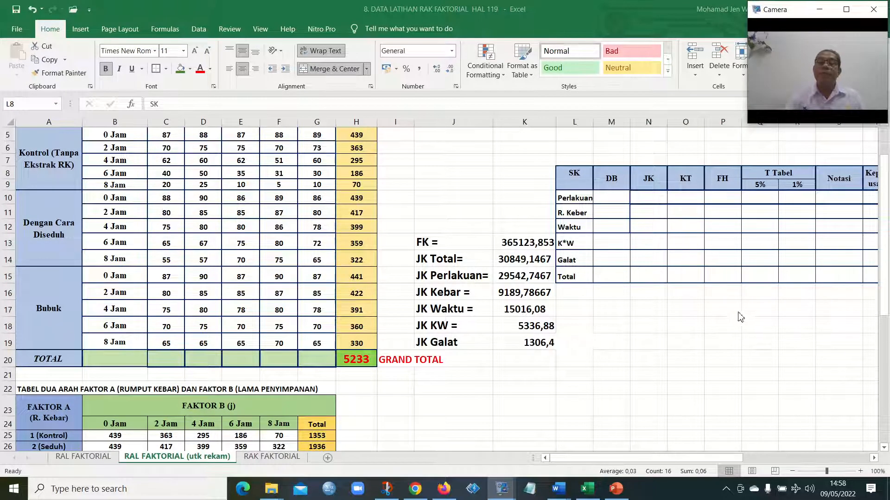
click(728, 460)
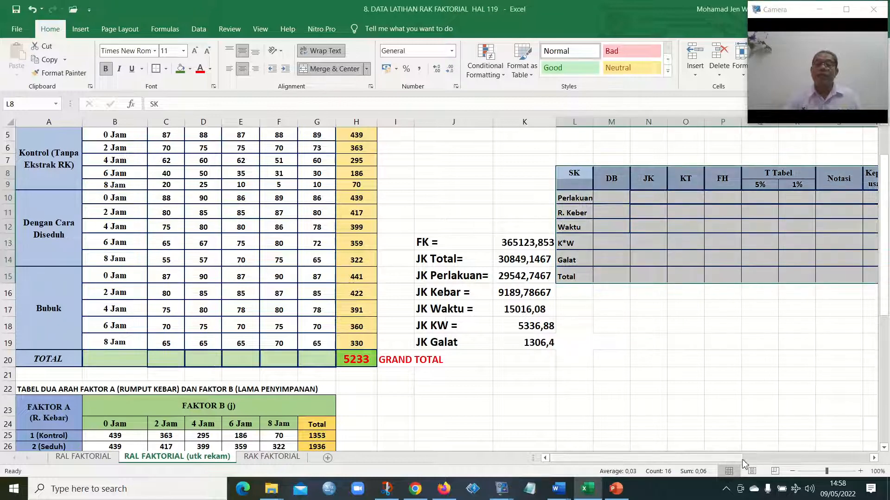
click(723, 406)
drag(729, 458, 745, 458)
drag(706, 375, 697, 362)
click(445, 173)
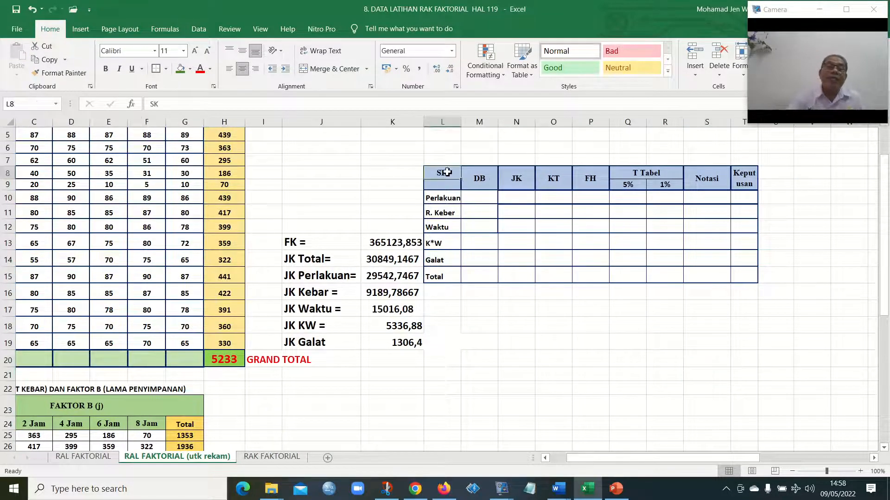
drag(448, 180, 449, 186)
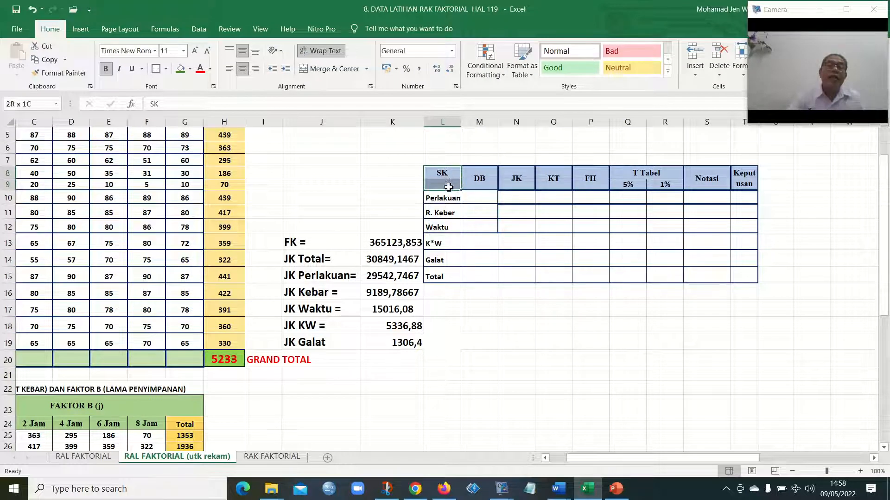
click(333, 69)
drag(728, 346, 743, 345)
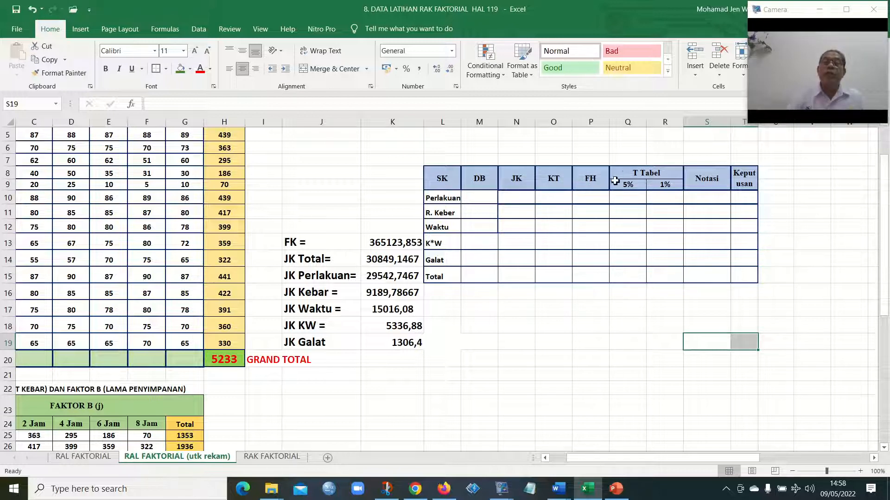
Change the header over the 5% and 1% columns from T Tabel to F Tabel
click(640, 175)
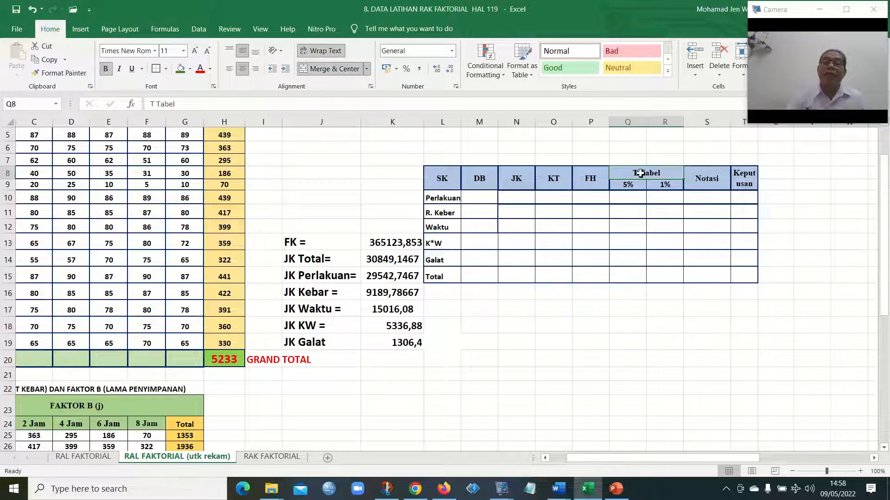
double_click(640, 174)
key(BackSpace)
text(f)
key(BackSpace)
text(F)
click(675, 359)
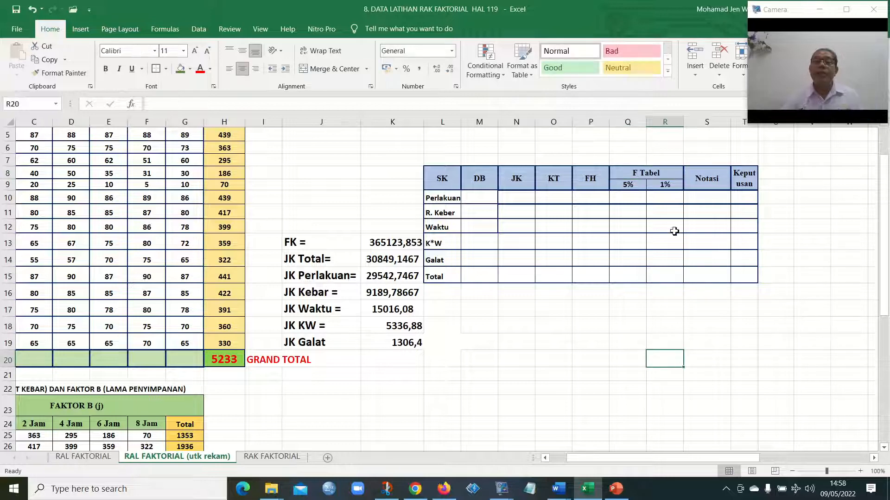
click(626, 185)
click(664, 185)
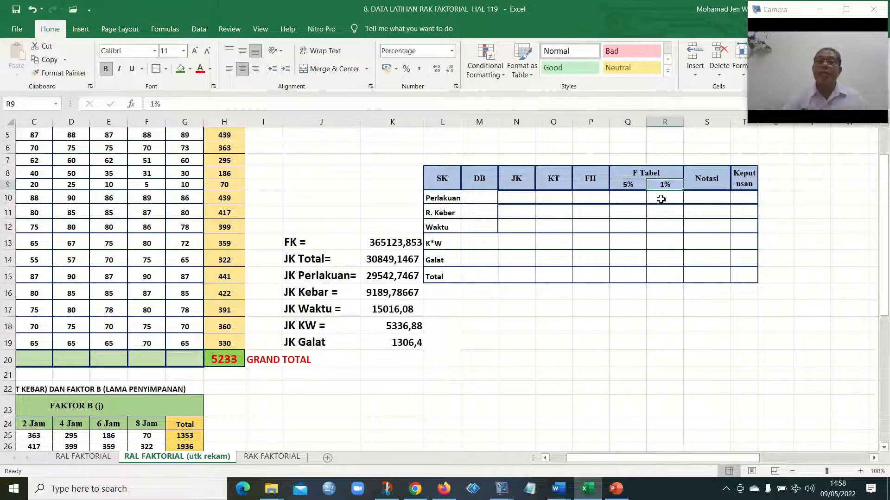
click(707, 186)
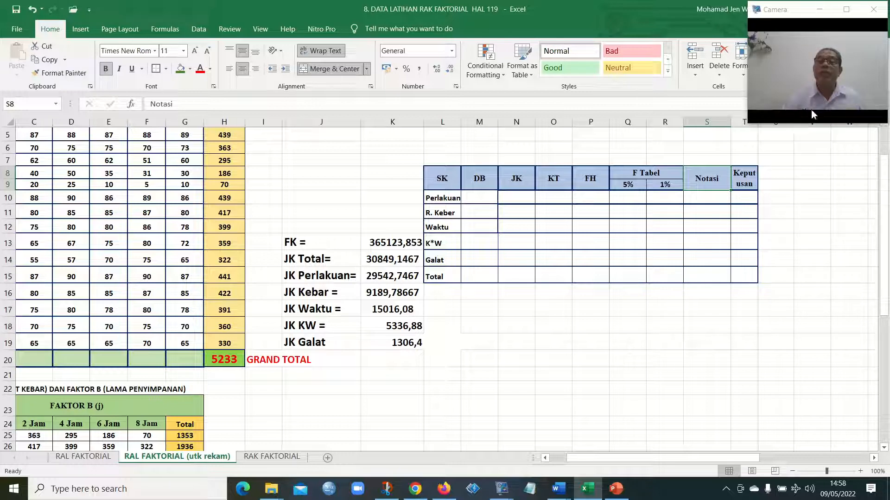
drag(801, 17, 380, 0)
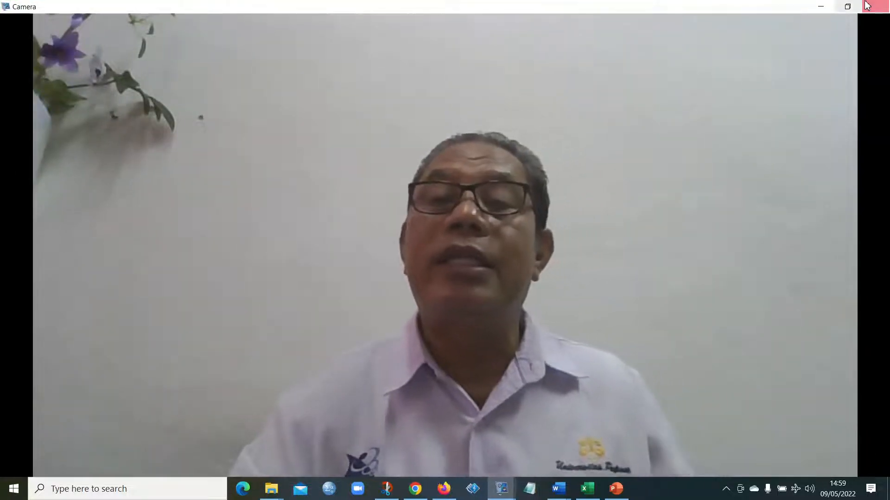
click(848, 7)
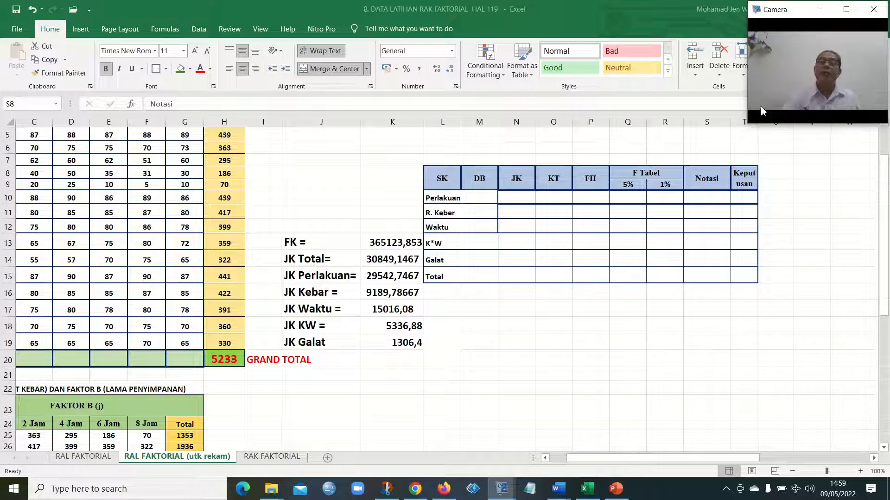
drag(753, 18, 597, 1)
click(848, 7)
Widen column T several times over to fit the Keputusan header on a single line
drag(797, 13, 625, 328)
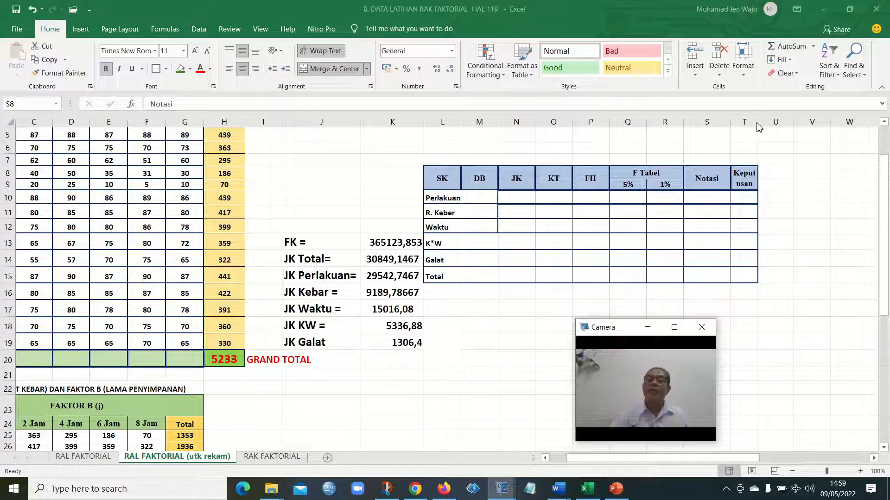
click(749, 172)
drag(759, 126, 886, 129)
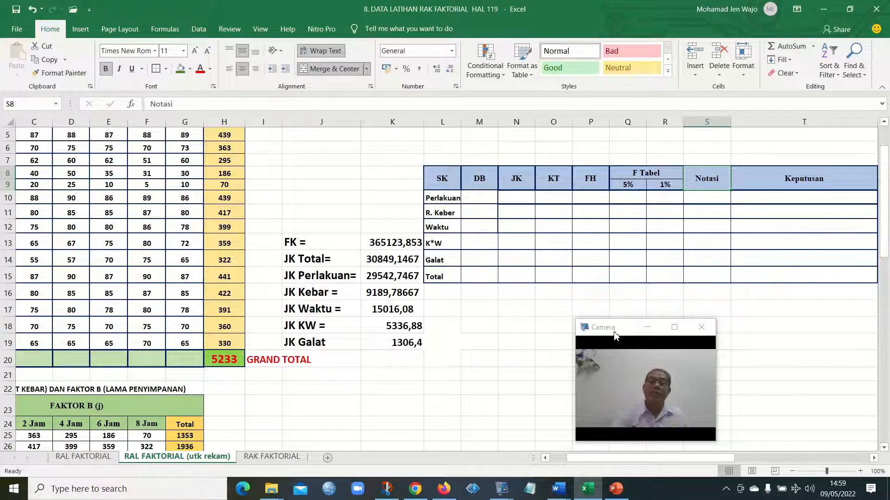
drag(613, 337, 775, 23)
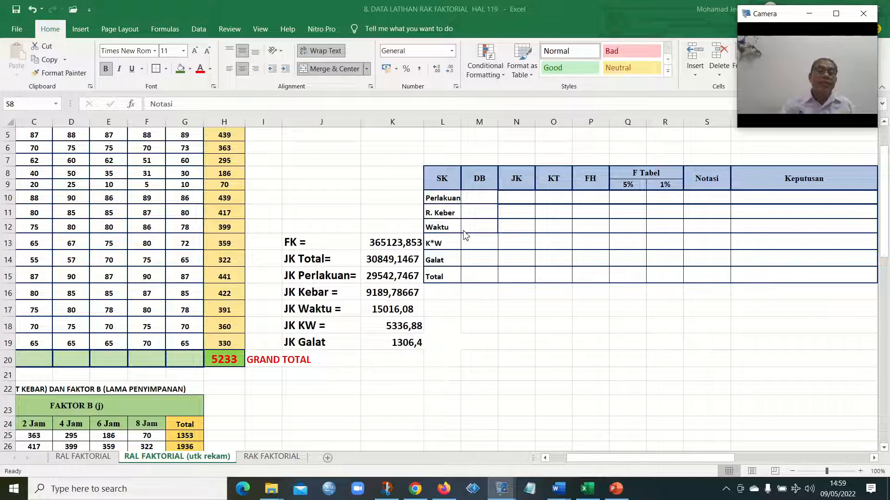
Fill the JK cell of the Perlakuan row, N10, with a reference to JK Perlakuan in K15
click(392, 277)
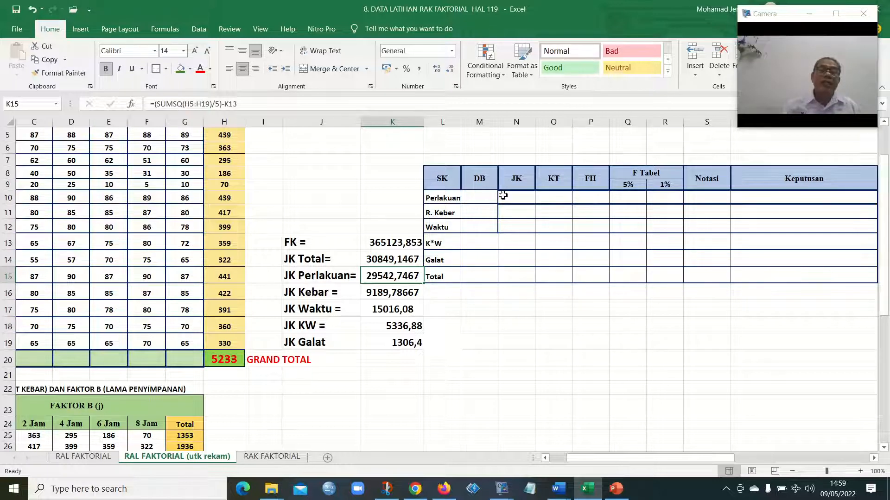
click(518, 197)
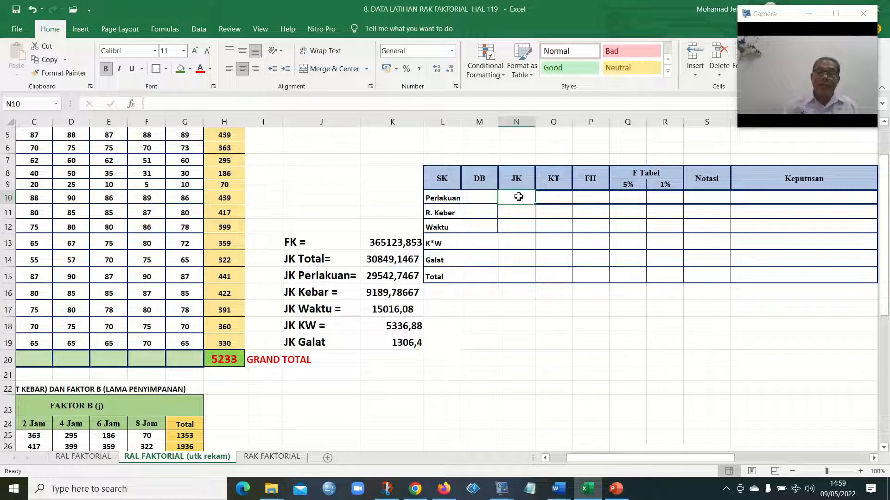
text(=)
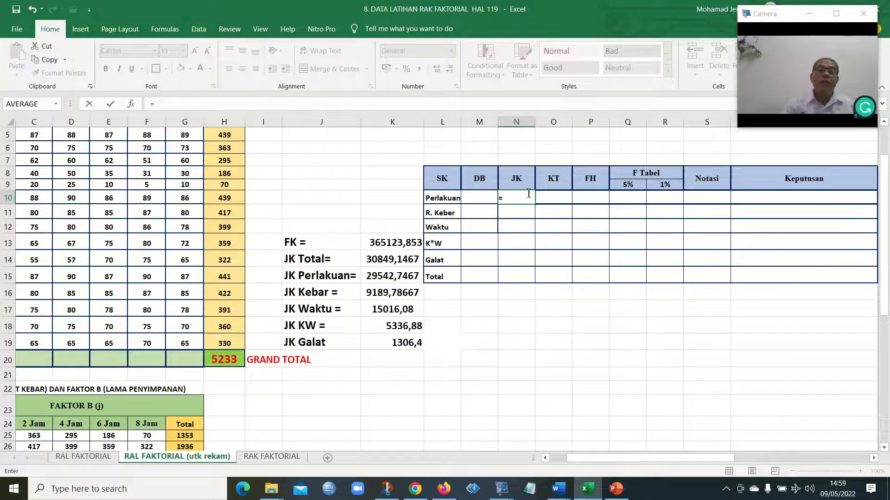
click(395, 277)
key(Return)
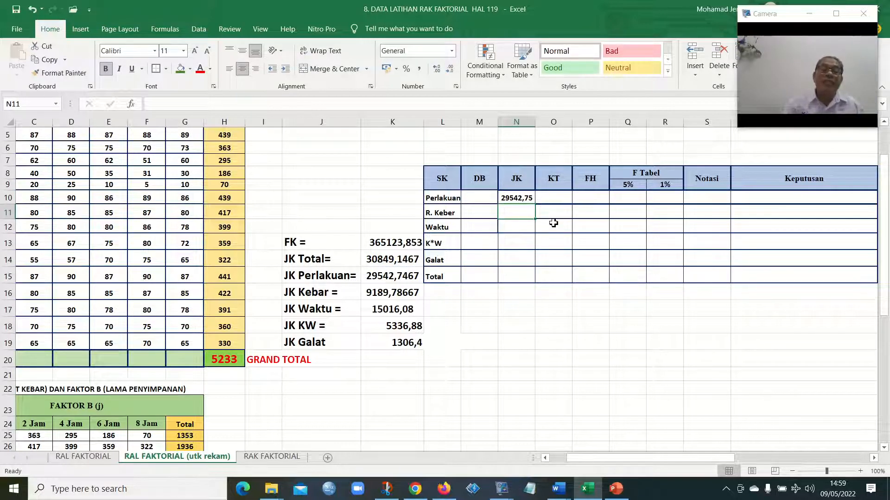
Move the analysis of variance formula picture up to about row 18, just below the blank table
scroll(482, 419, down, 3)
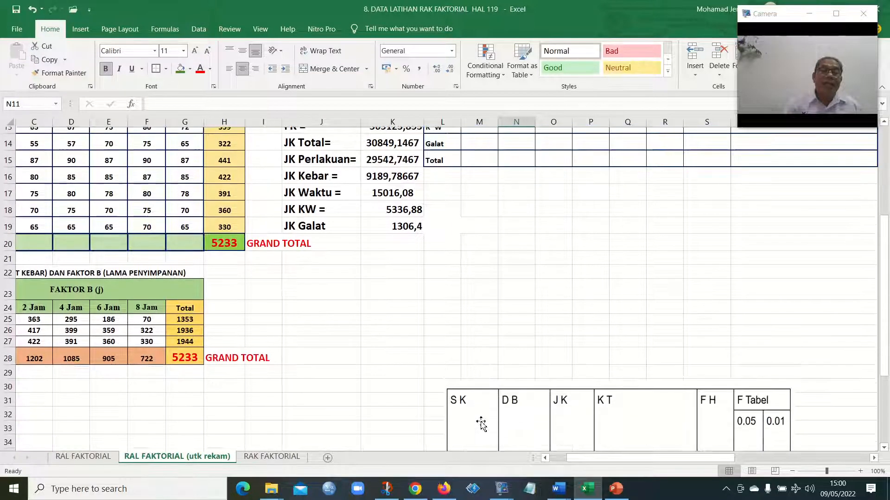
drag(506, 417, 506, 249)
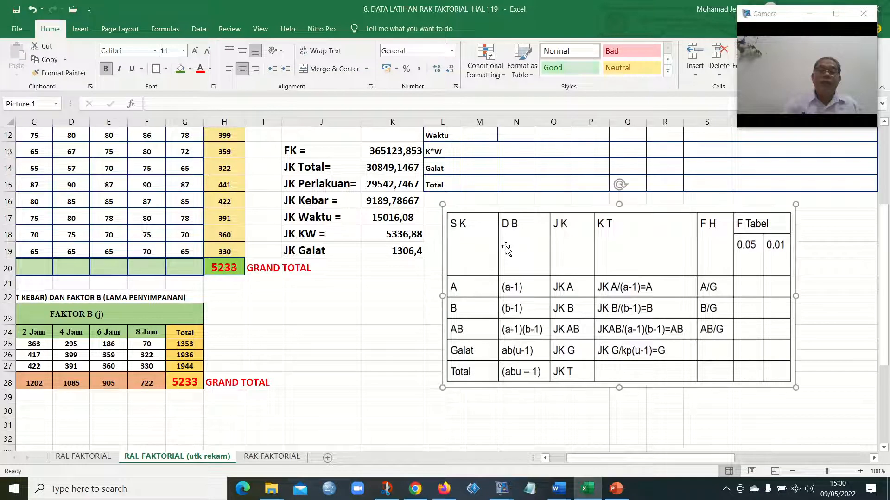
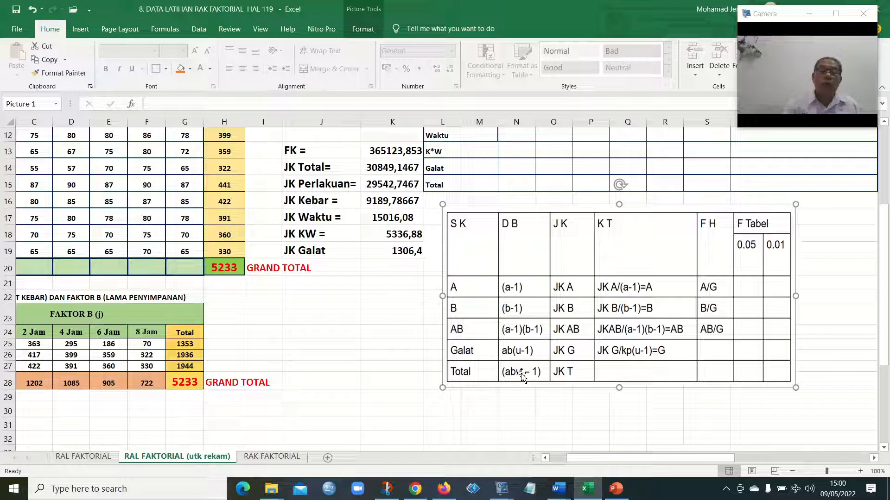
drag(544, 228, 547, 257)
Compute the DB of Perlakuan in M10 with =(3*5)-1
scroll(523, 227, up, 2)
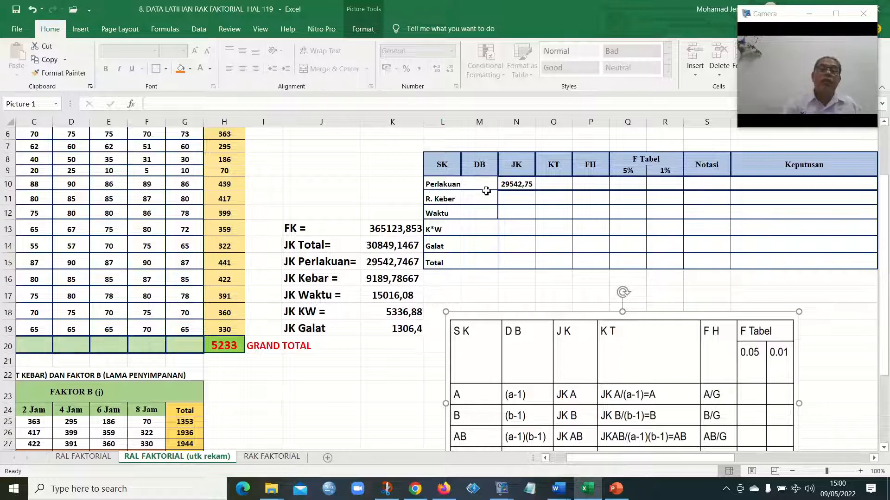
click(480, 187)
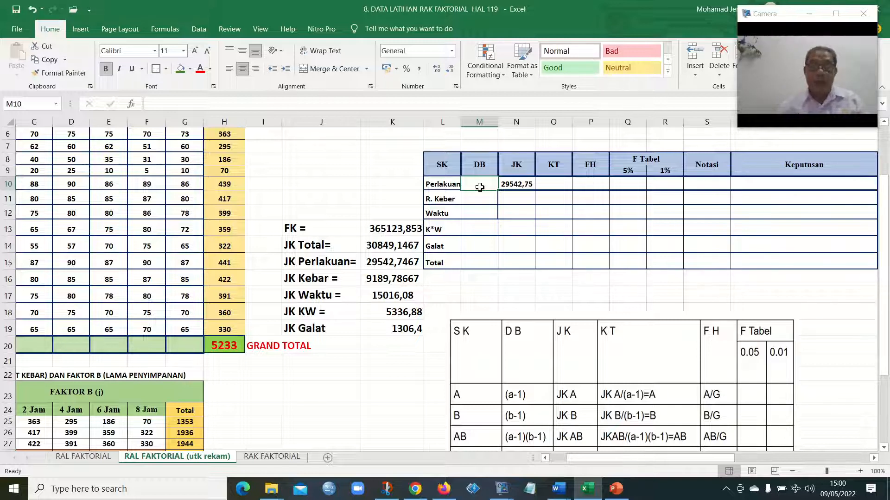
text(=()
text(3)
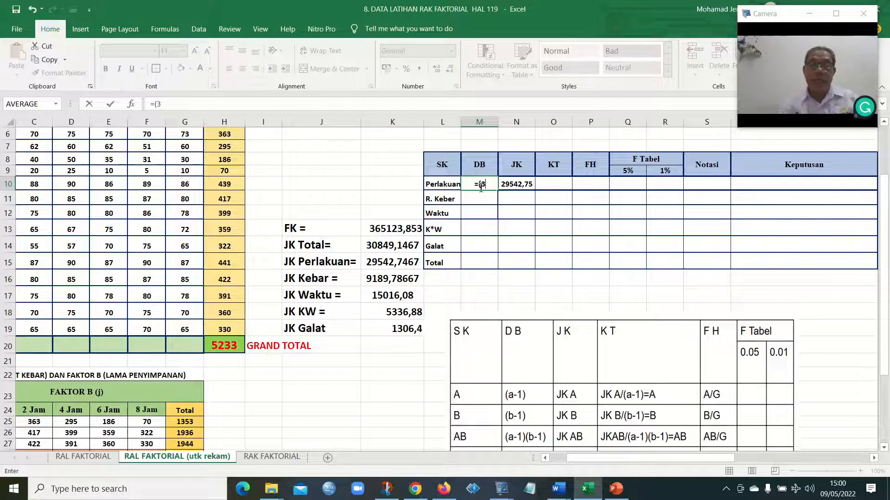
text(*5)
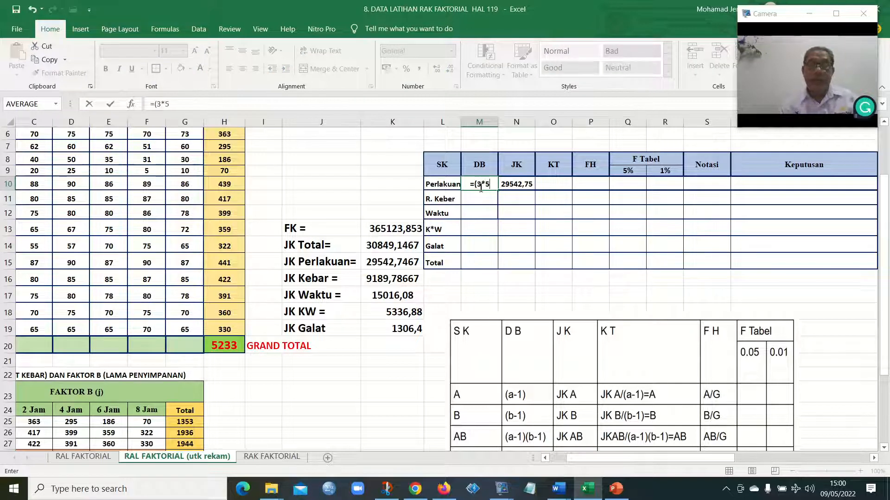
text()-)
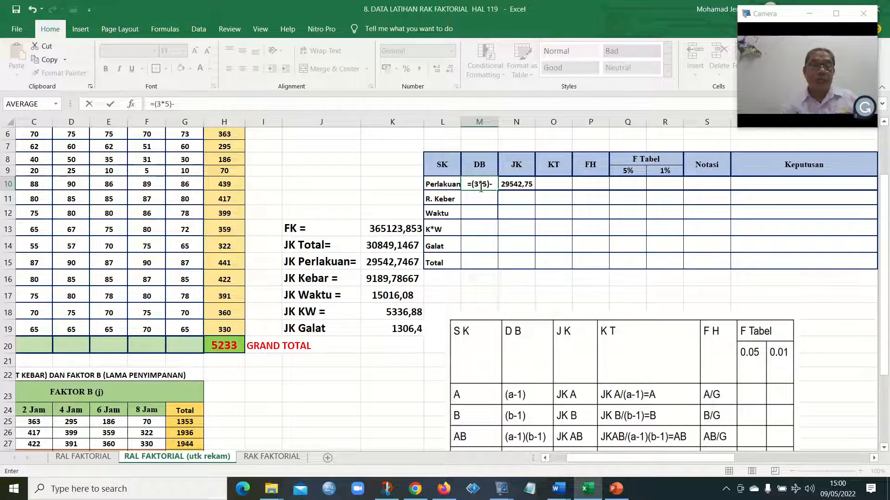
text(1)
key(Return)
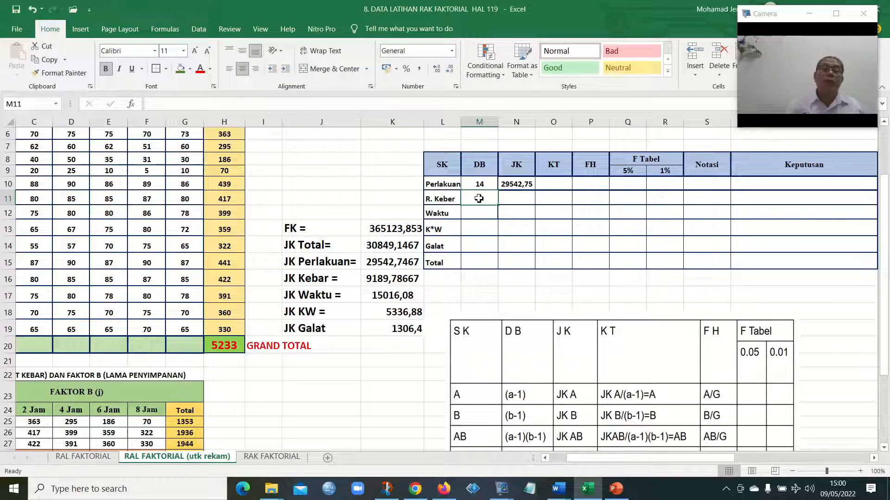
Compute the DB of R. Keber in M11 with =3-1 and of Waktu in M12 with =5-1
text(=)
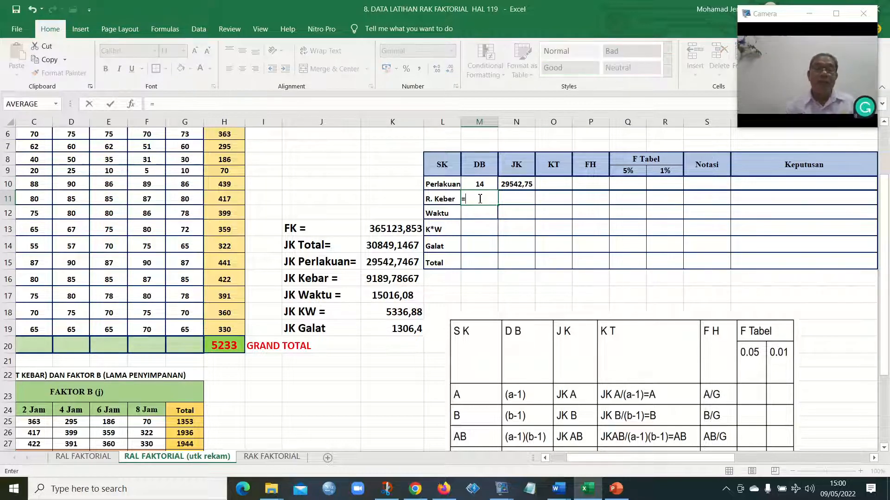
text(3-1)
key(Return)
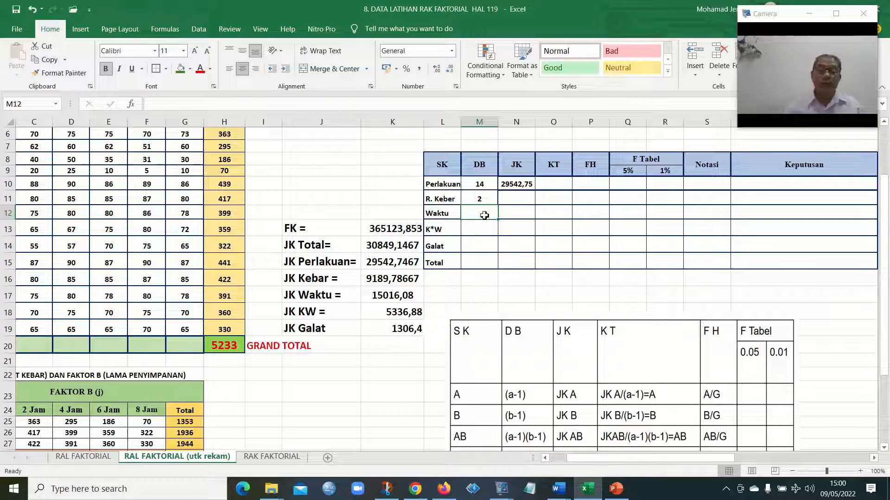
text(=)
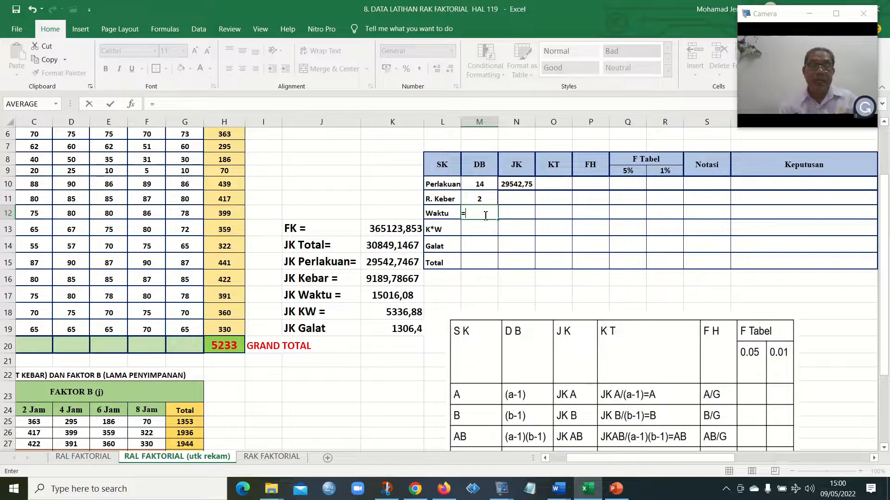
text(5-1)
key(Return)
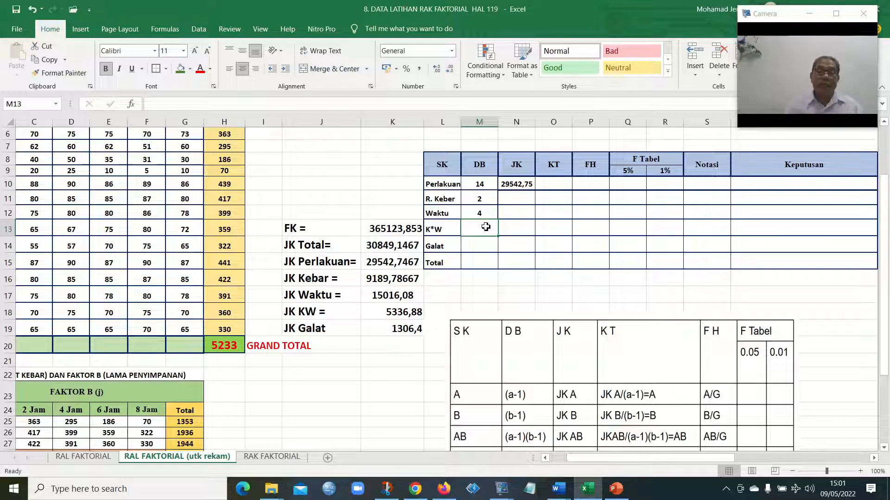
Calculate the K*W degrees of freedom in the DB column with the formula =(3-1)*(5-1)
text((3-1)*(5-)
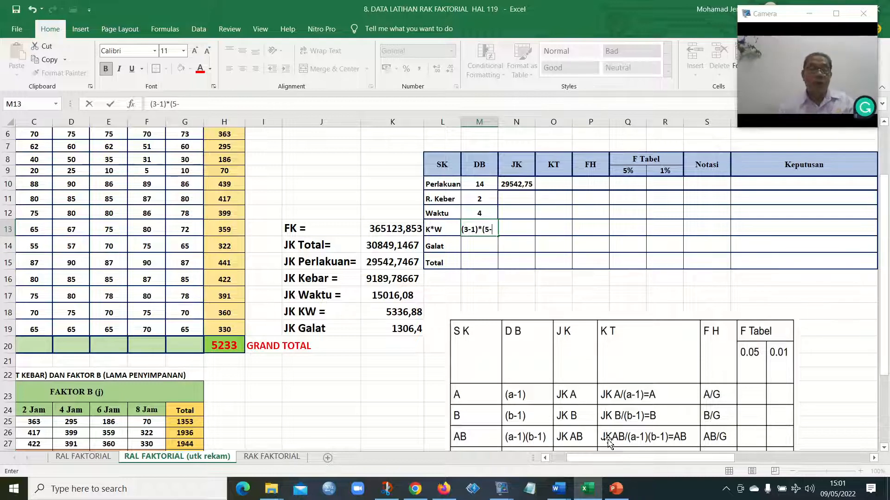
text(1)
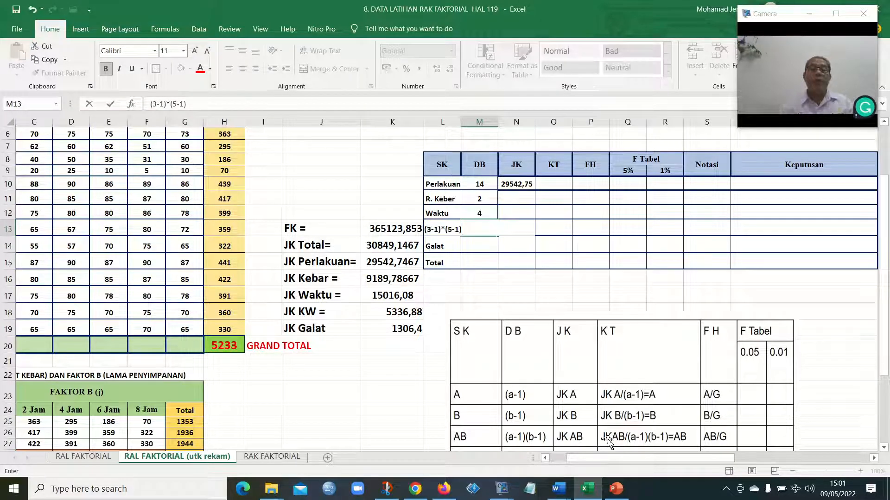
key(Return)
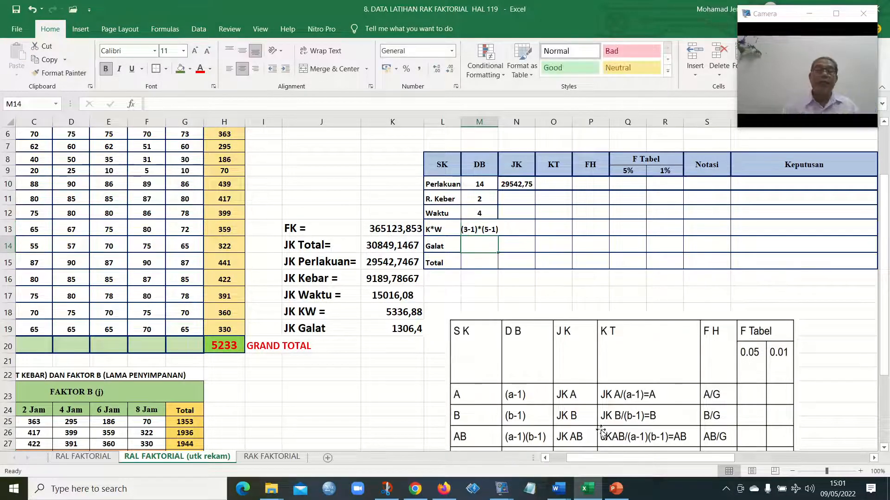
click(480, 228)
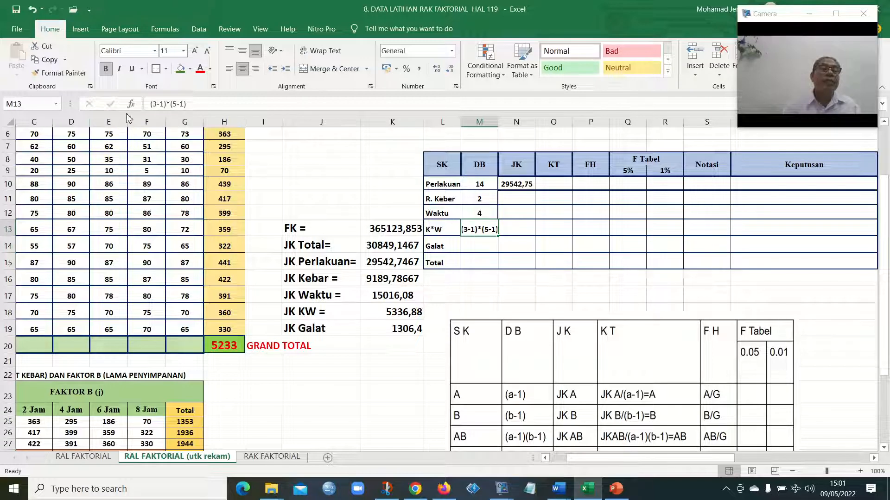
click(152, 105)
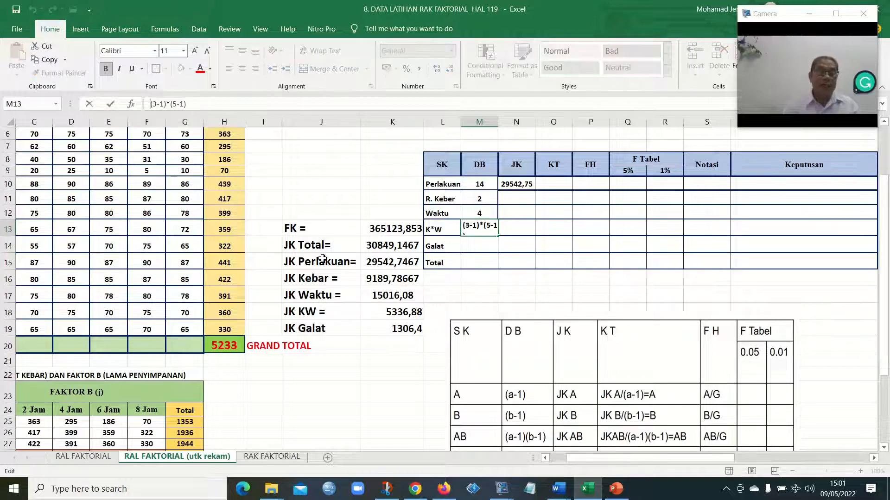
text(=)
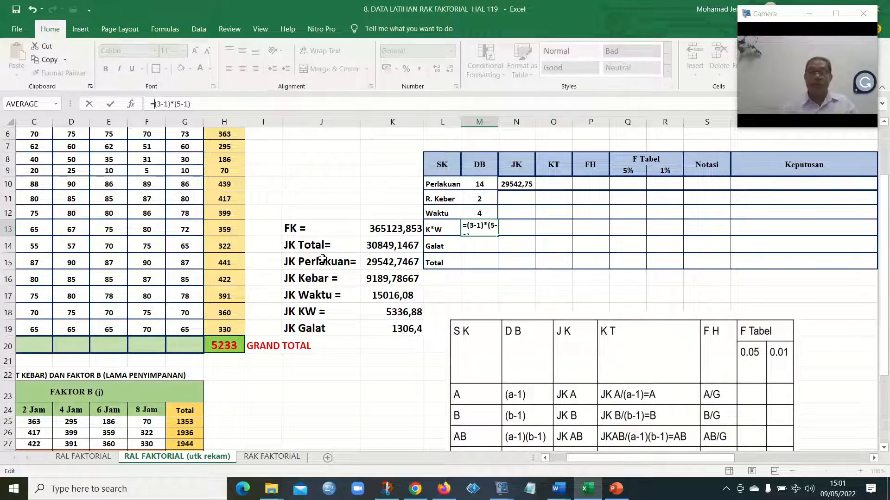
key(Return)
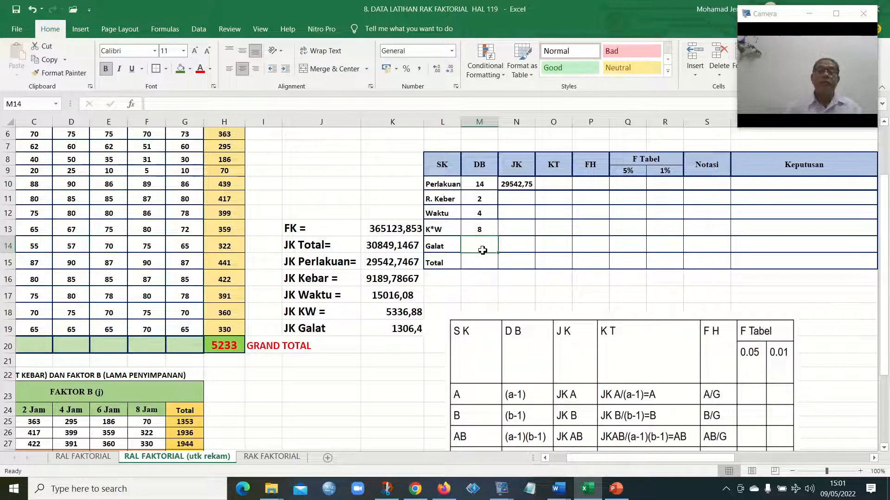
Calculate the Galat degrees of freedom in the DB column with the formula =3*5*(5-1)
scroll(485, 253, down, 1)
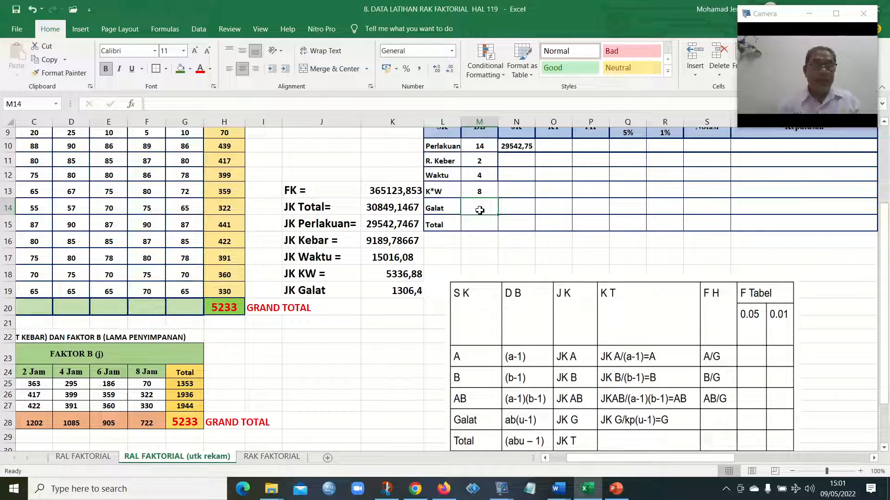
text(3*5*(5-1)
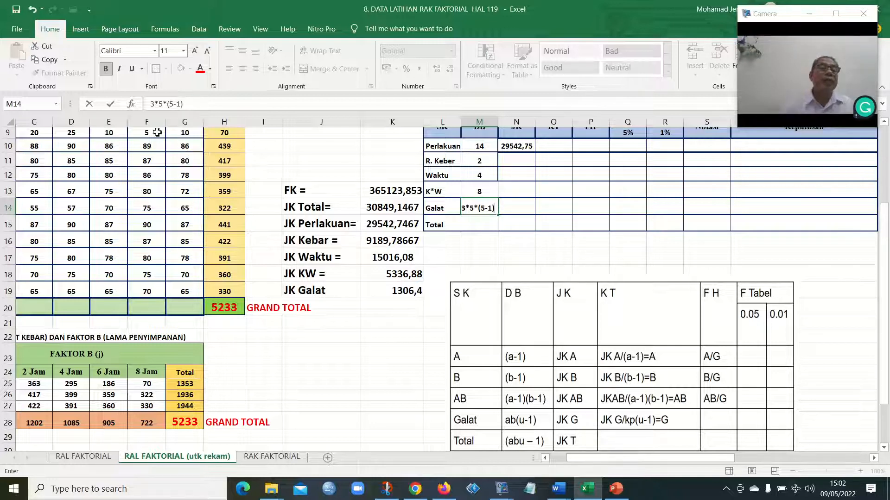
click(151, 105)
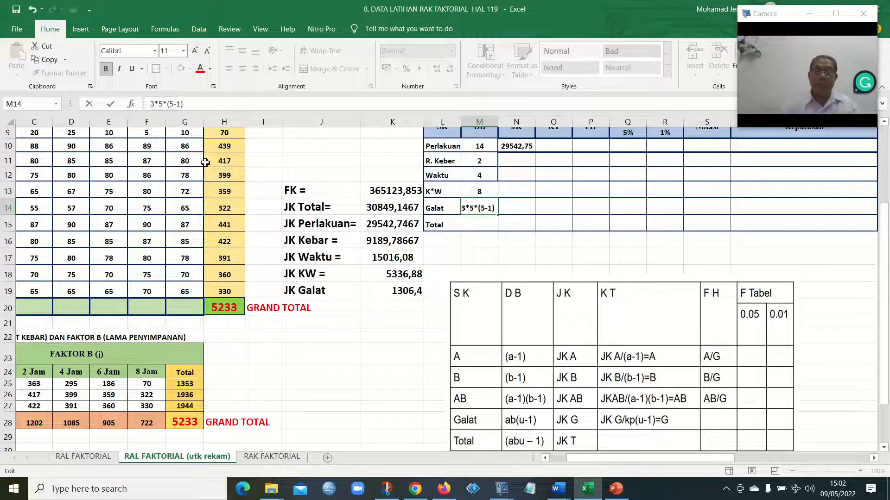
text(+)
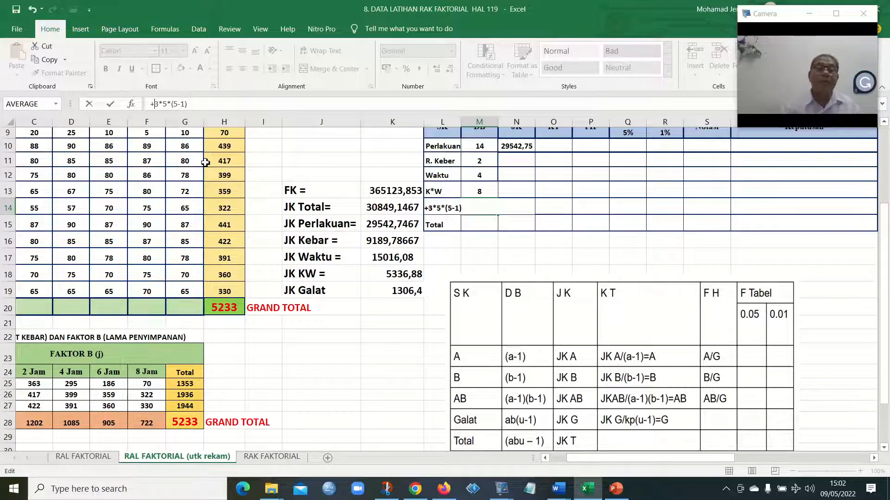
key(Return)
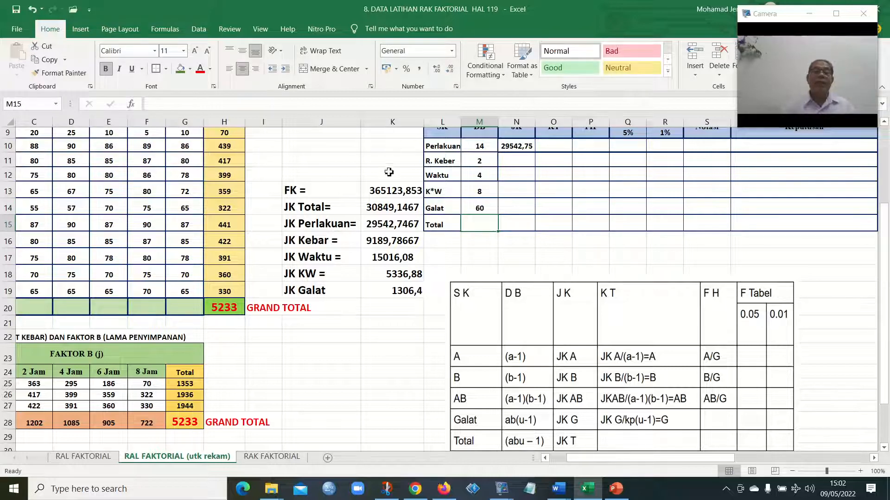
click(471, 211)
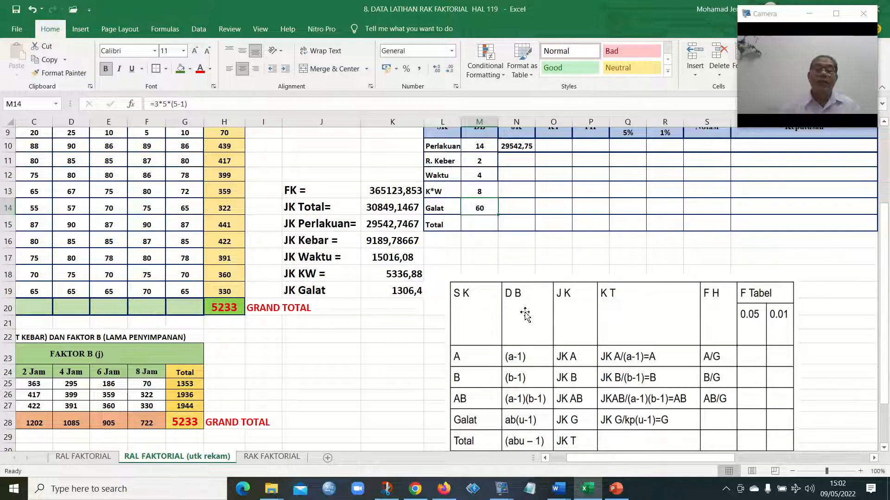
Total the degrees of freedom in the DB column's Total row with =SUM(M11:M14), leaving out Perlakuan
click(479, 225)
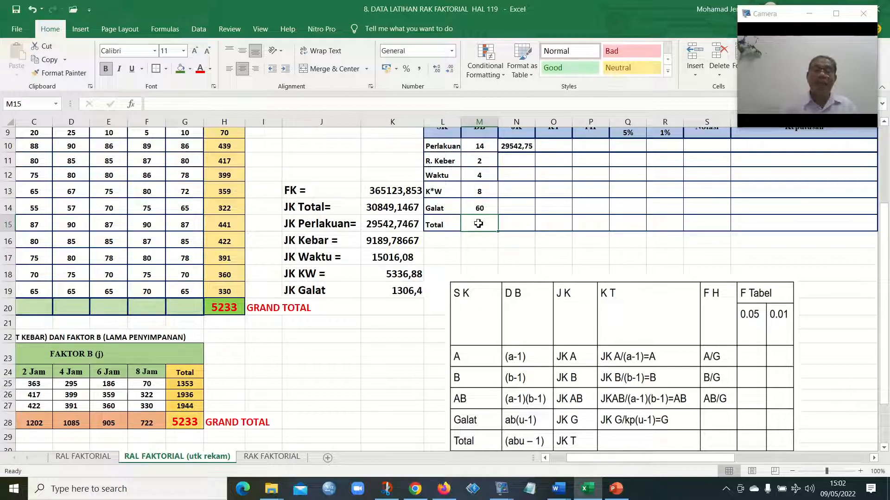
text(=SU)
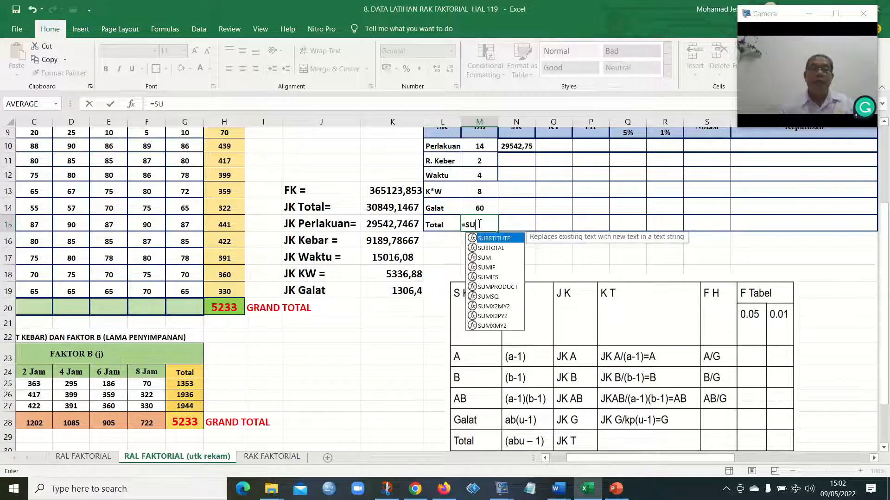
click(492, 258)
double_click(491, 258)
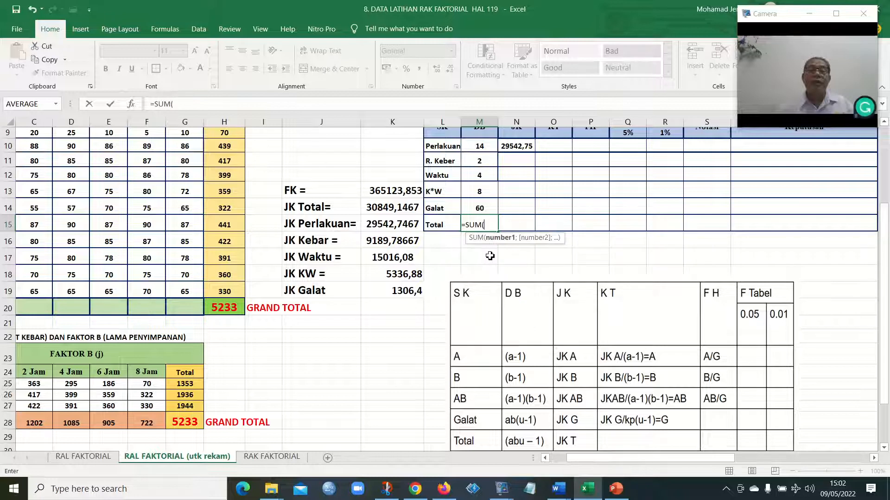
drag(482, 166, 487, 206)
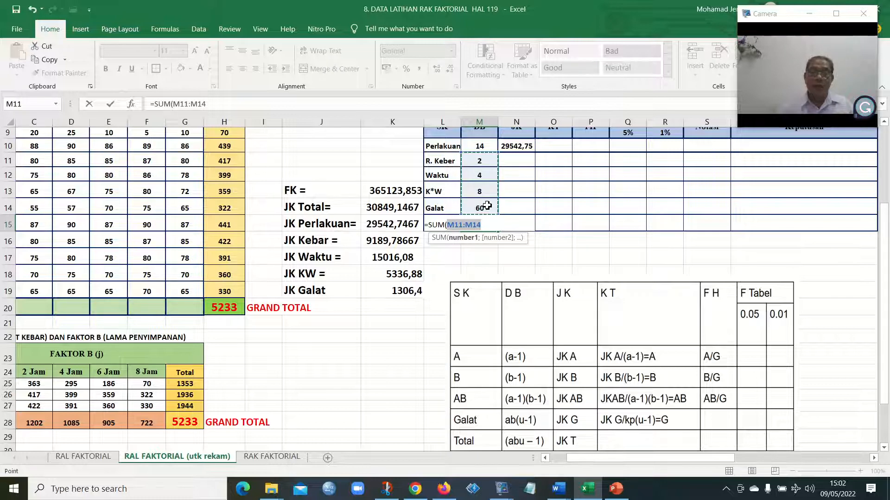
text())
key(Return)
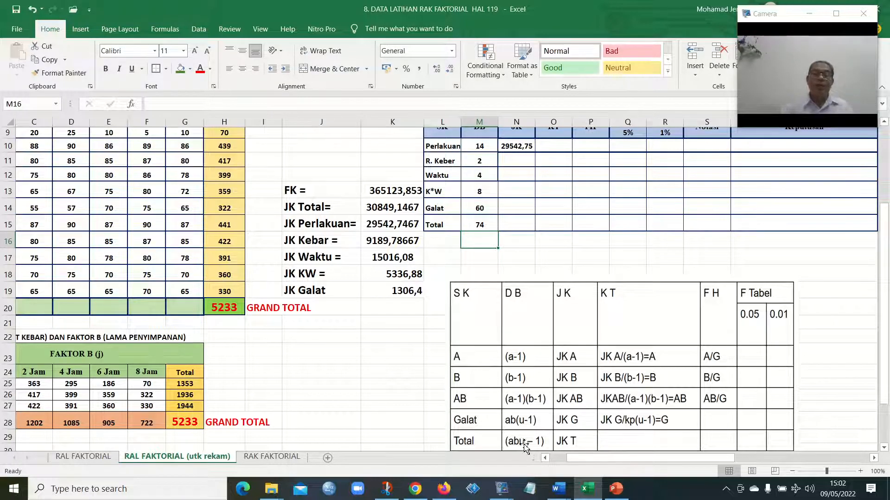
Cross-check the total degrees of freedom with =(3*5*5)-1 in the cell below the DB total, and clear that cell
scroll(605, 356, down, 1)
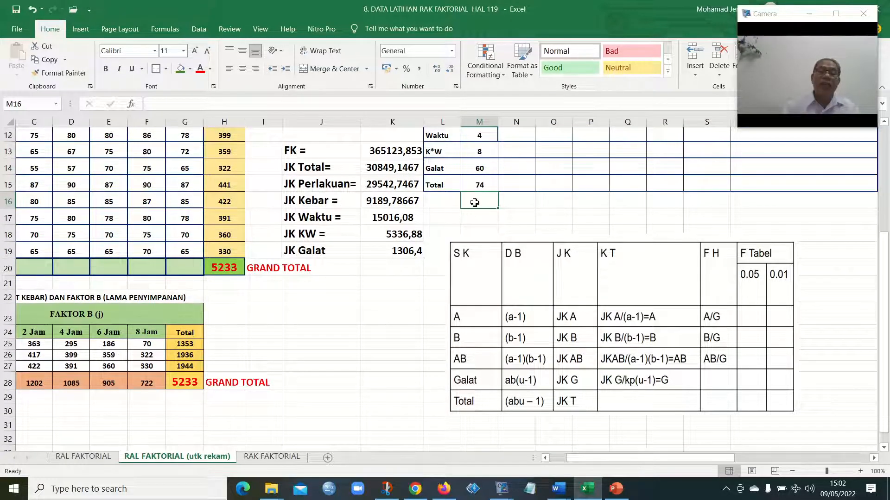
click(590, 221)
click(472, 201)
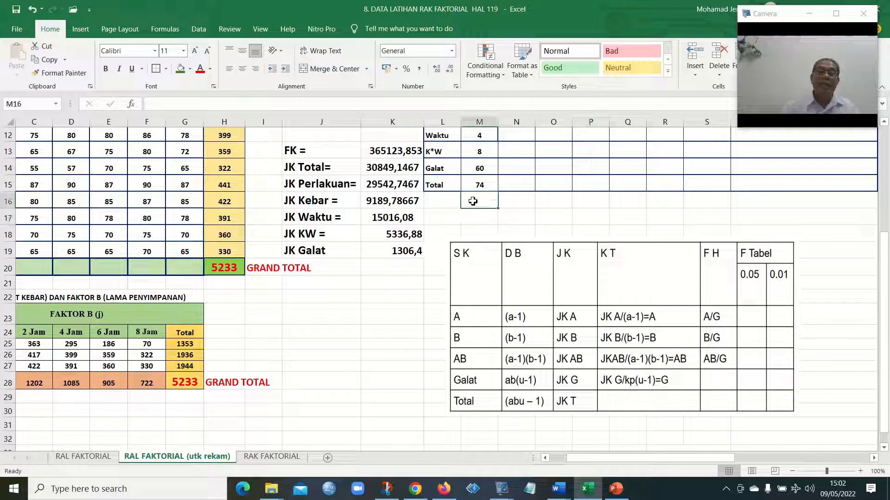
text((3*5*5)-1)
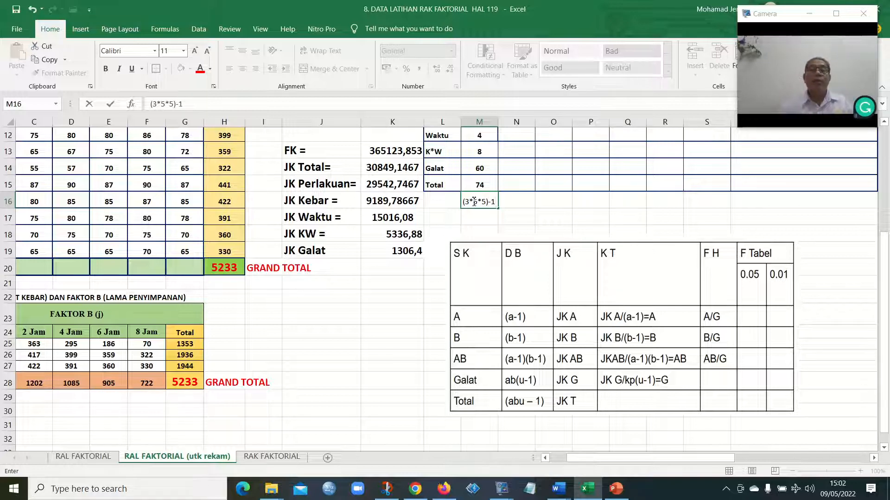
click(152, 104)
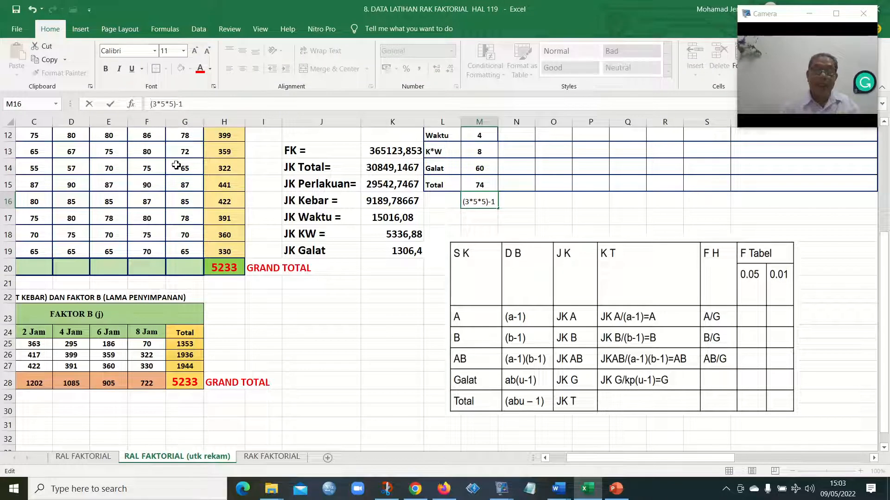
text(=)
key(Return)
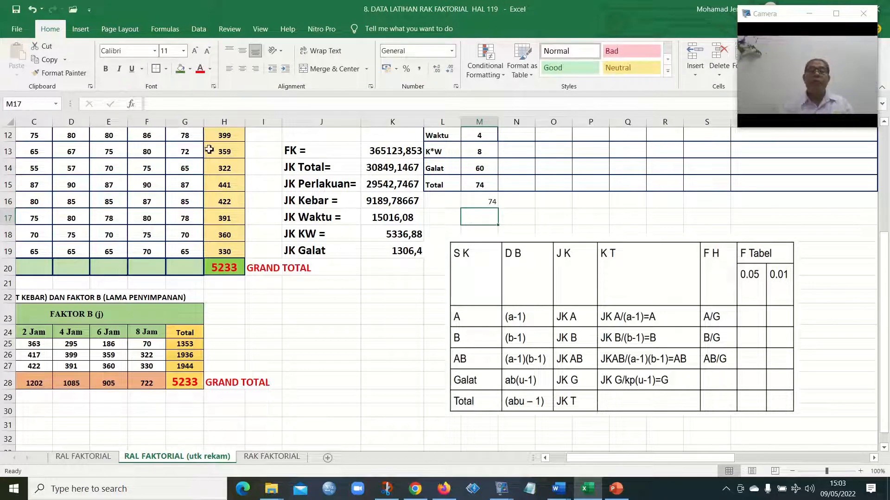
click(487, 206)
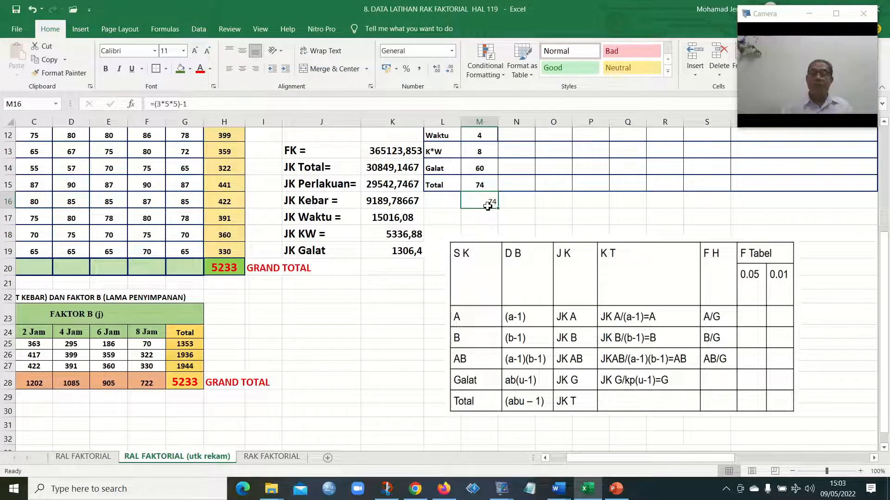
click(591, 214)
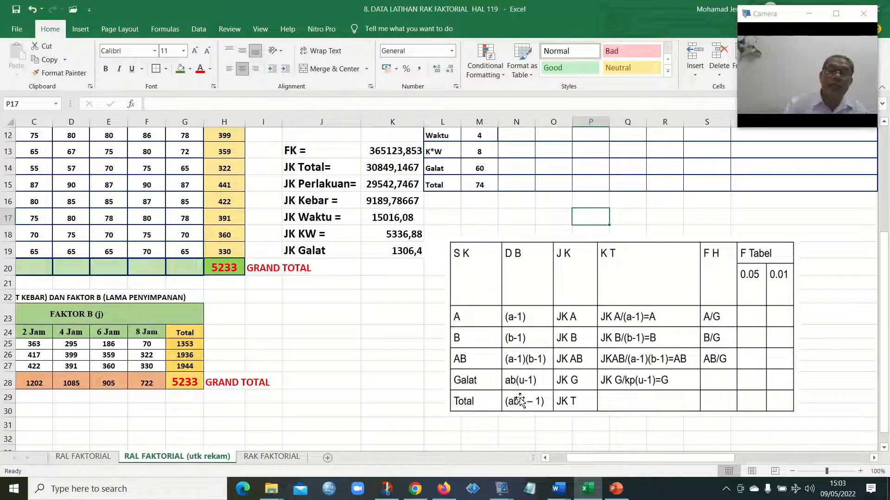
scroll(517, 369, up, 2)
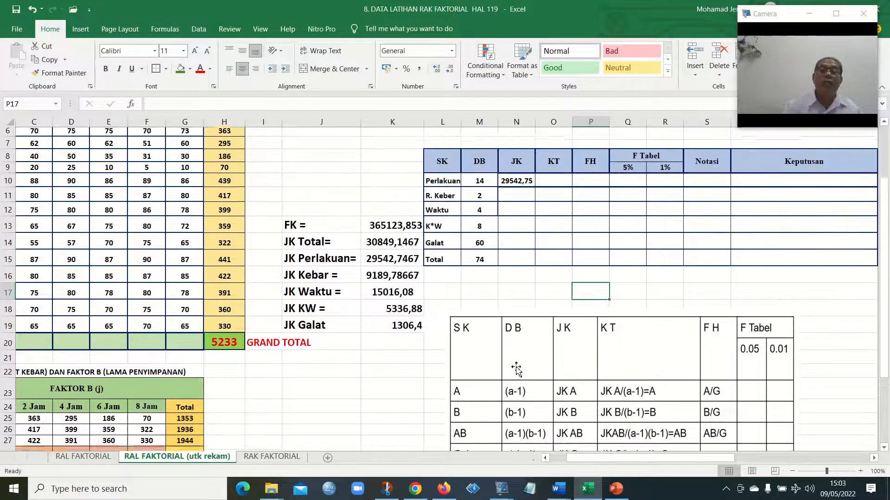
click(482, 204)
click(482, 211)
click(485, 228)
click(484, 246)
click(486, 263)
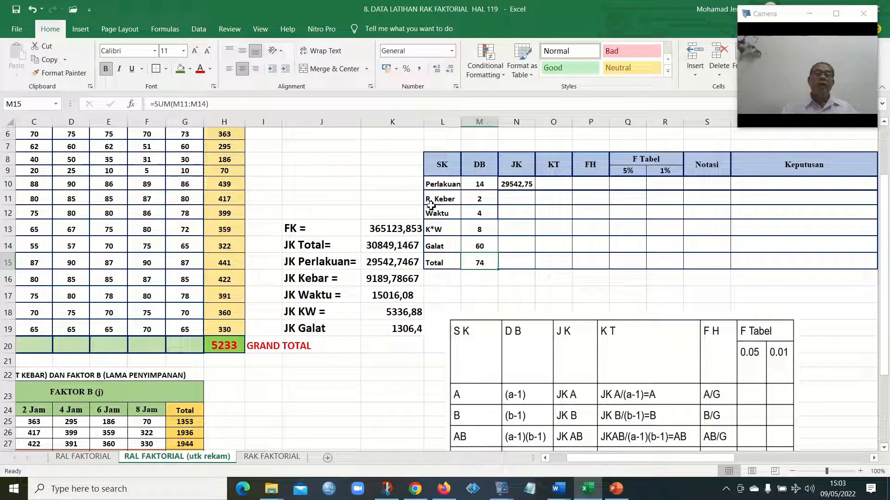
Link the JK cells for R. Keber, Waktu and K*W to the computed JK Kebar, JK Waktu and JK KW values in K16 to K18
click(510, 202)
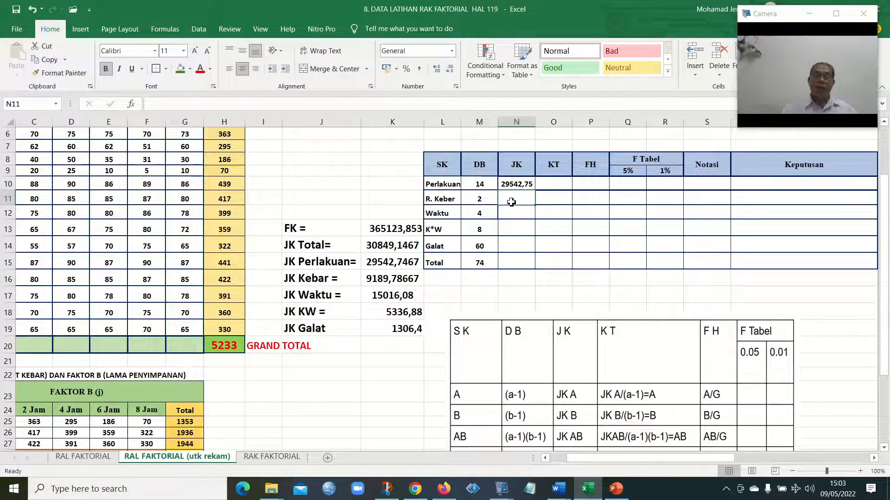
text(=)
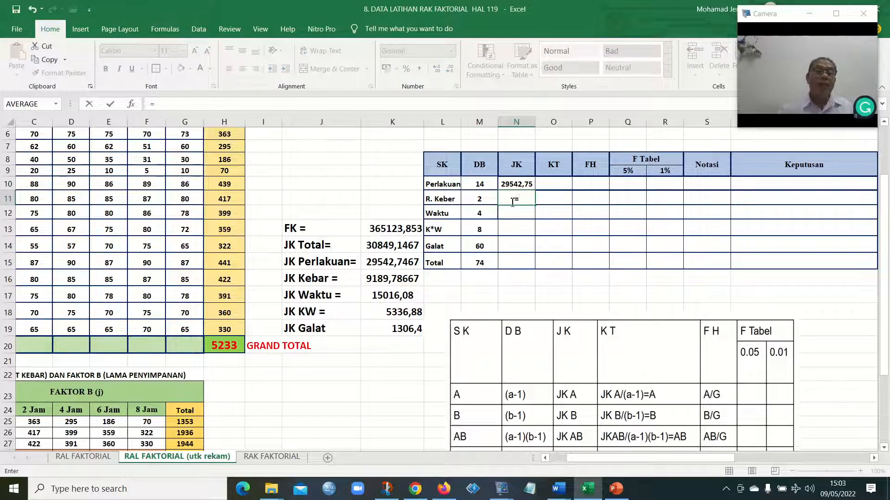
click(389, 280)
key(Return)
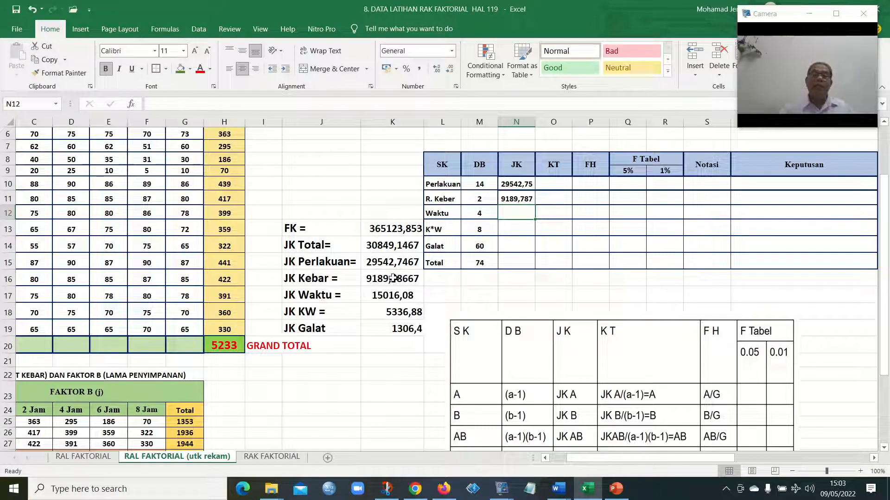
text(=)
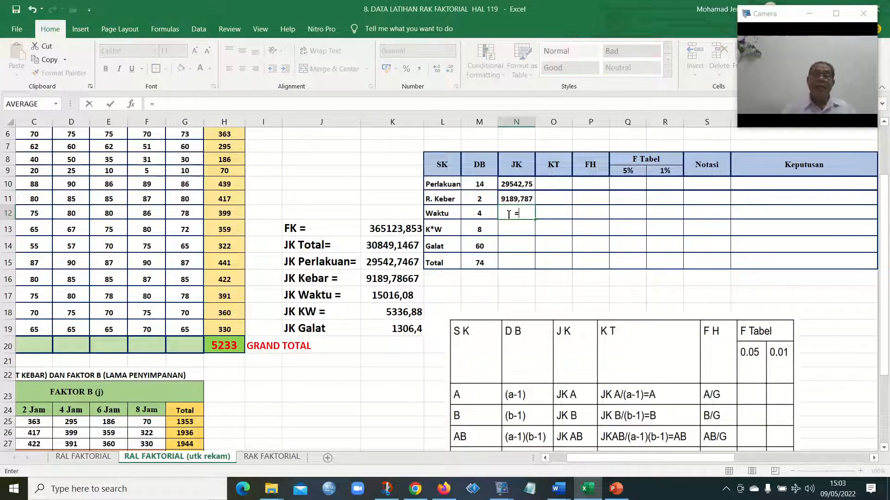
click(397, 298)
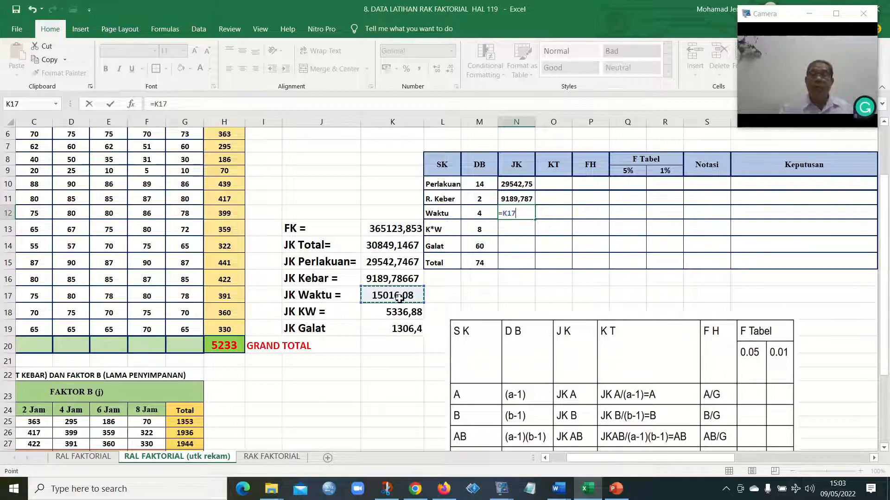
key(Return)
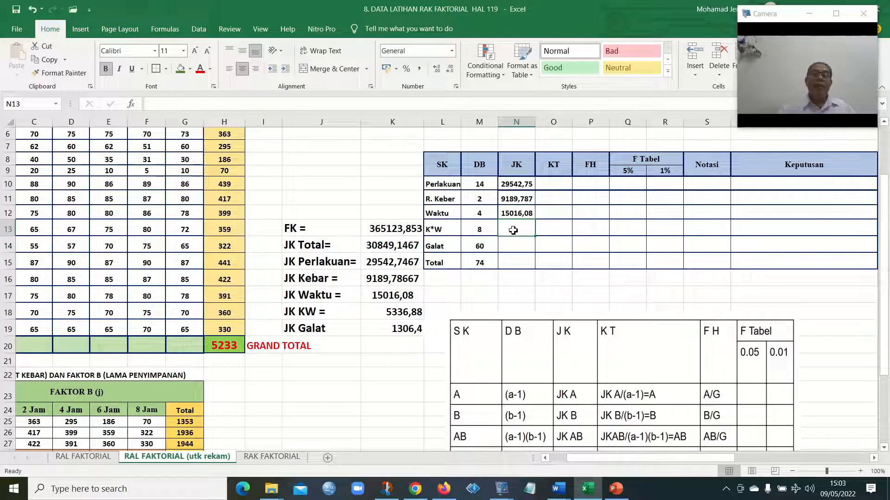
text(=)
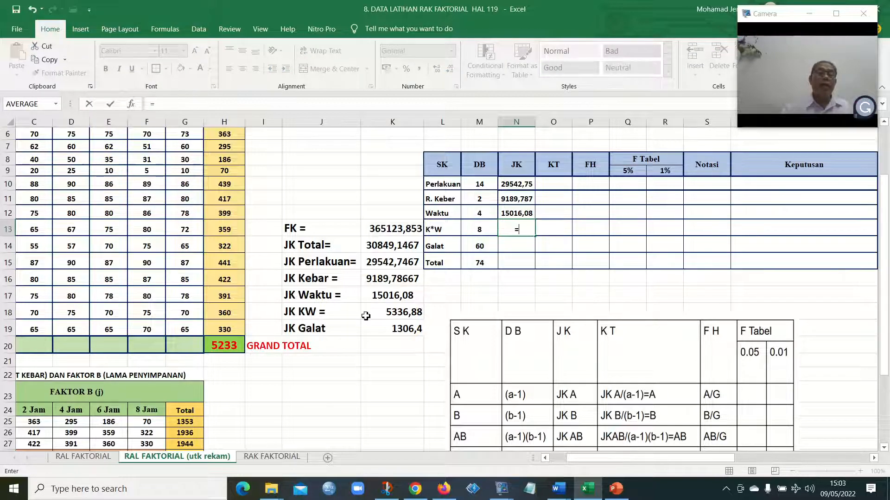
click(398, 312)
key(Return)
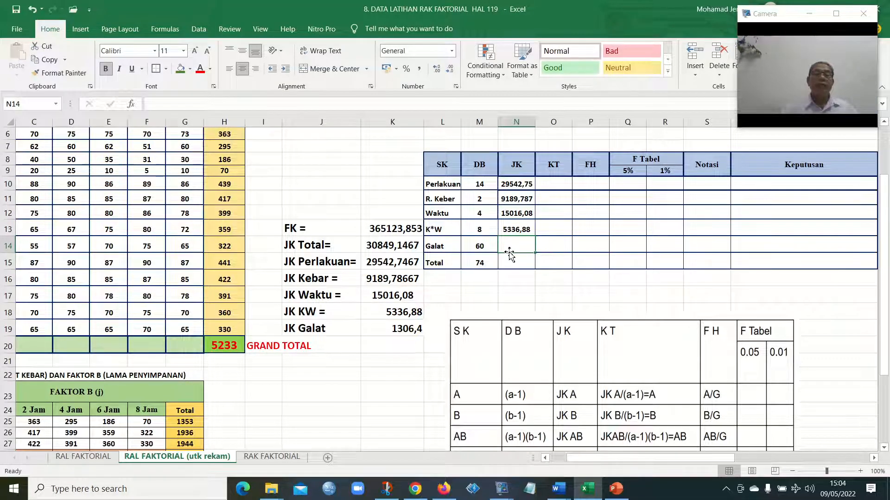
Link the JK cells for Galat and Total to the computed JK Galat in K19 and JK Total in K14
text(=)
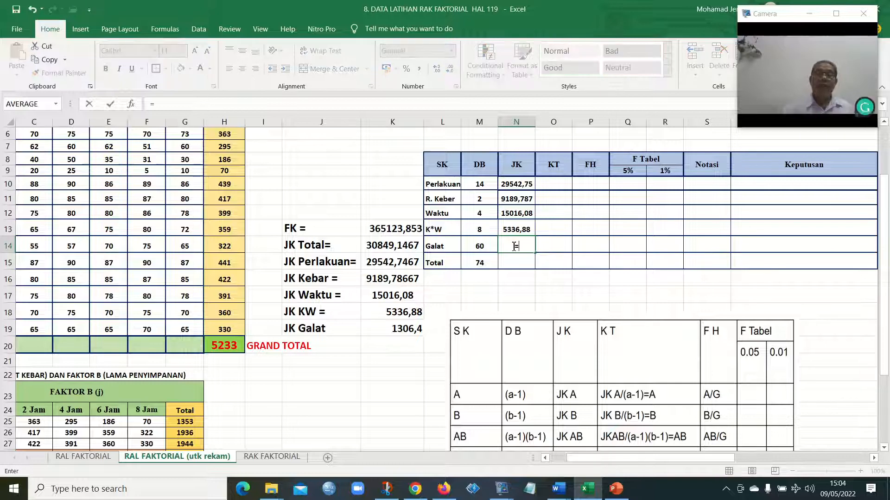
click(407, 329)
key(Return)
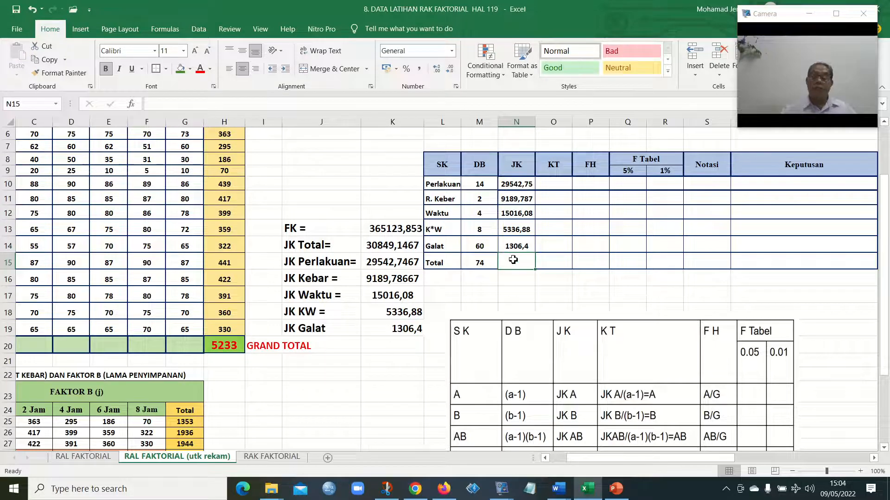
text(=)
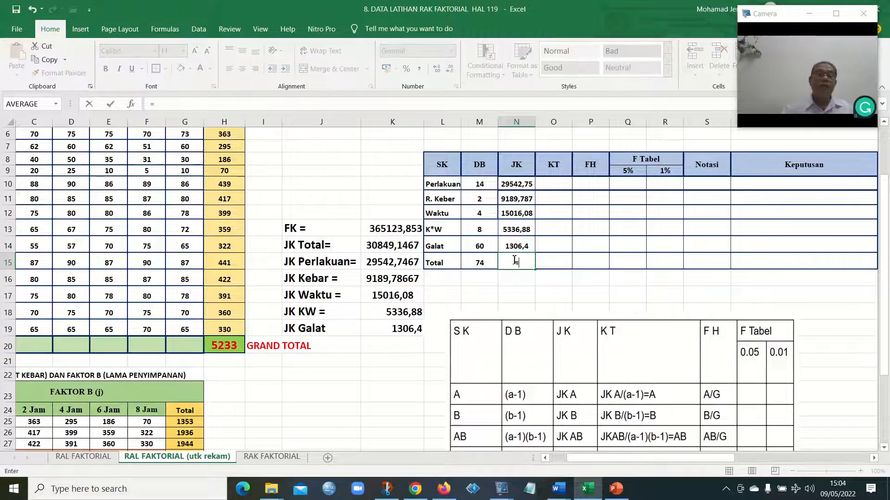
click(390, 245)
key(Return)
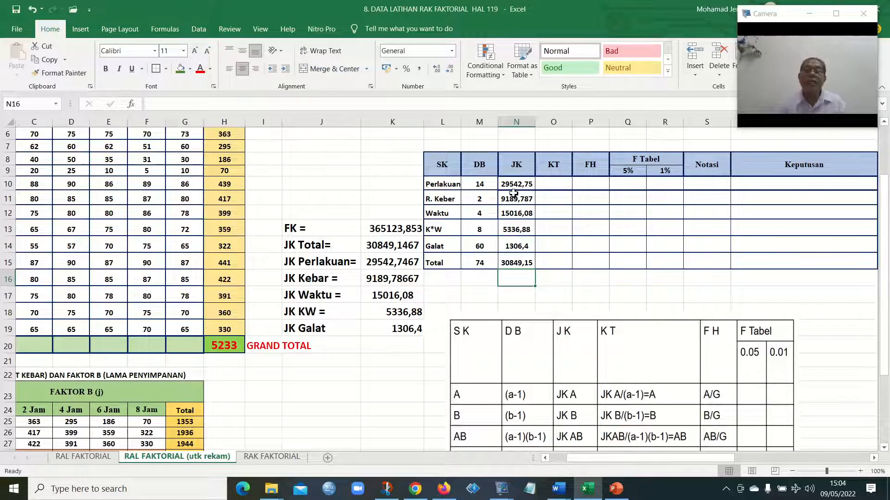
Compute the KT for Perlakuan by dividing its JK by its DB with =N10/M10
click(559, 182)
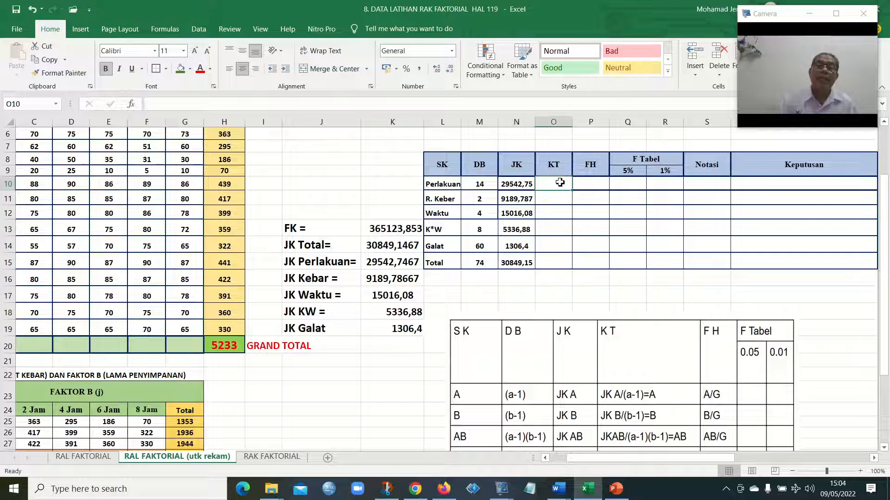
text(=)
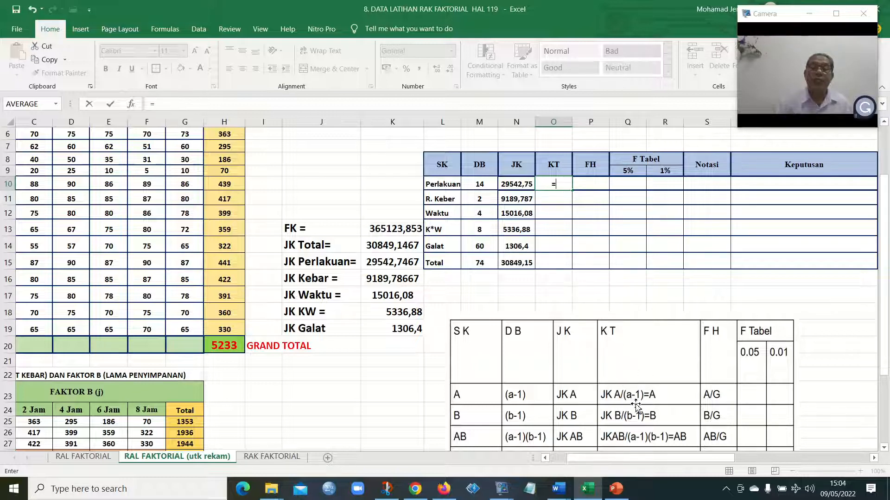
click(513, 183)
text(/)
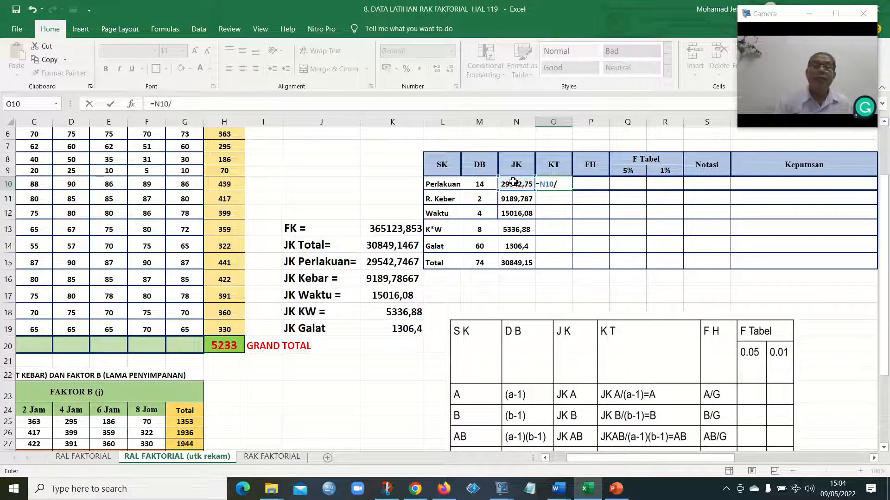
click(487, 184)
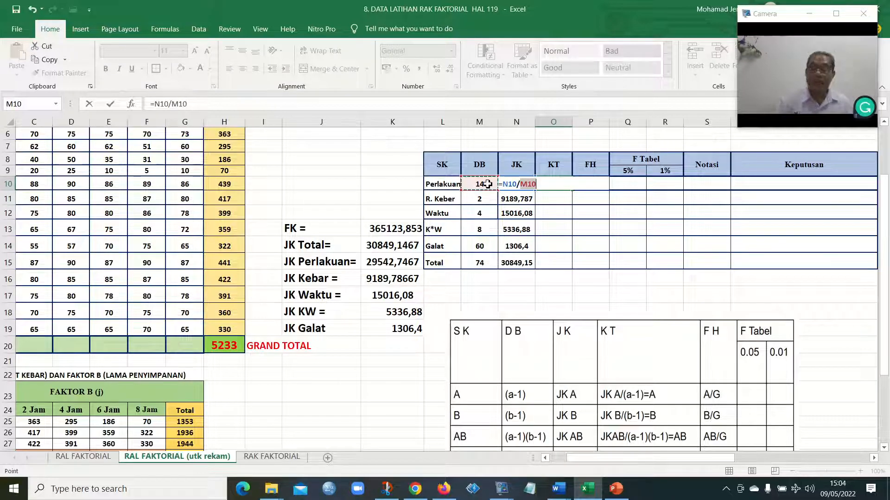
key(Return)
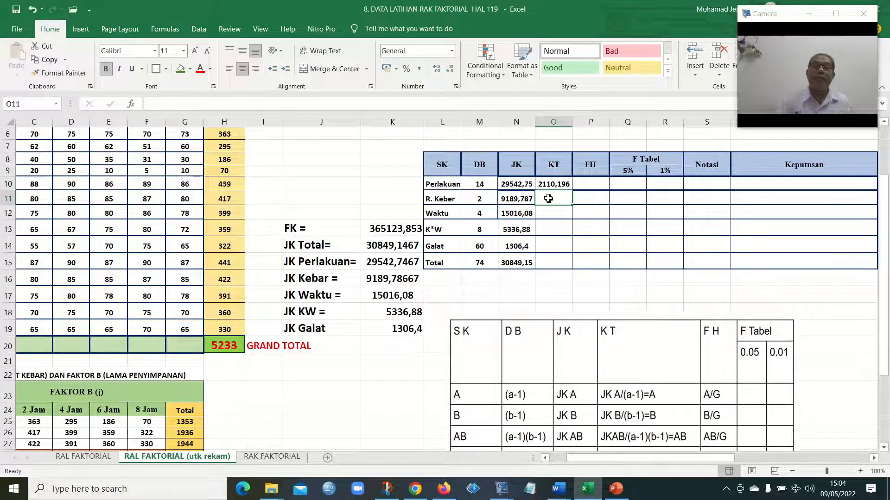
text(=)
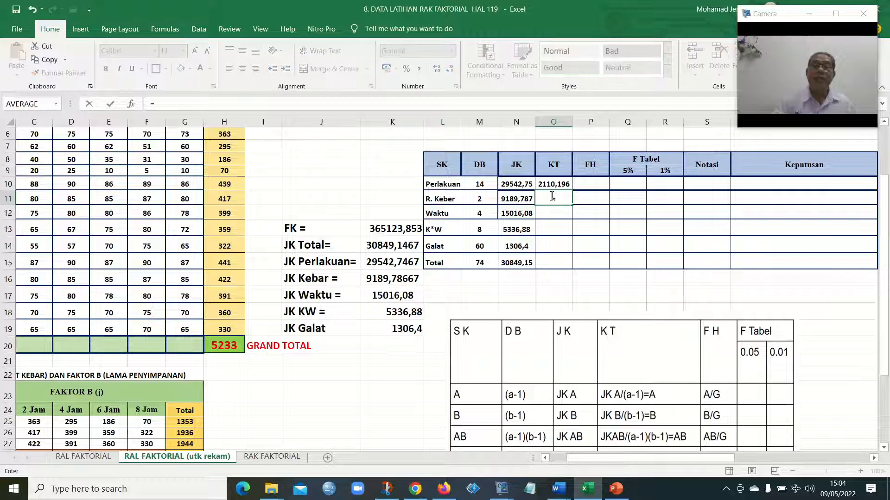
click(515, 200)
text(/)
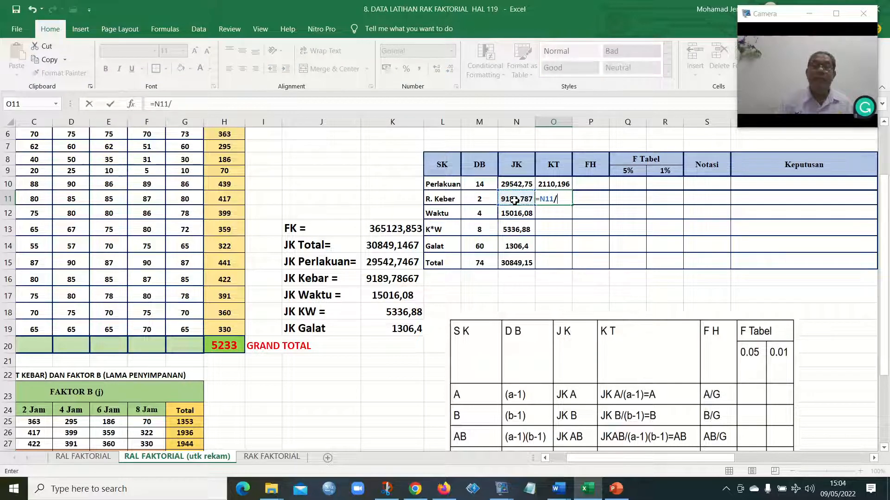
click(482, 198)
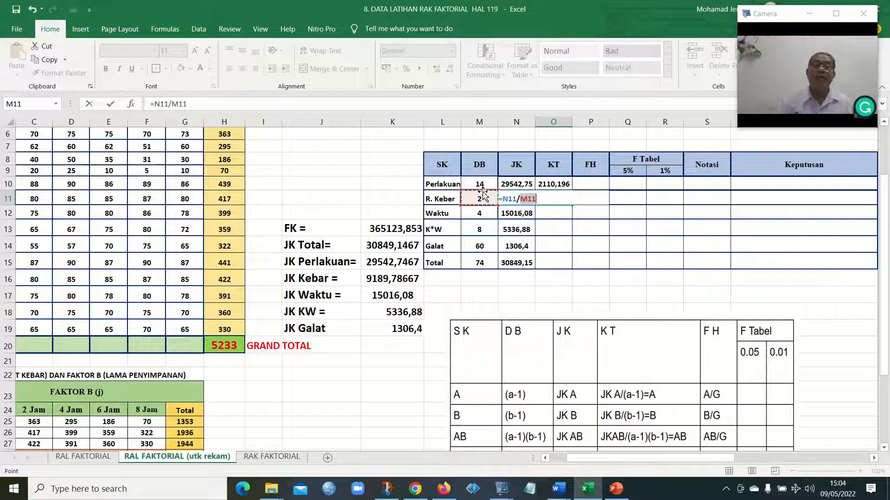
key(Return)
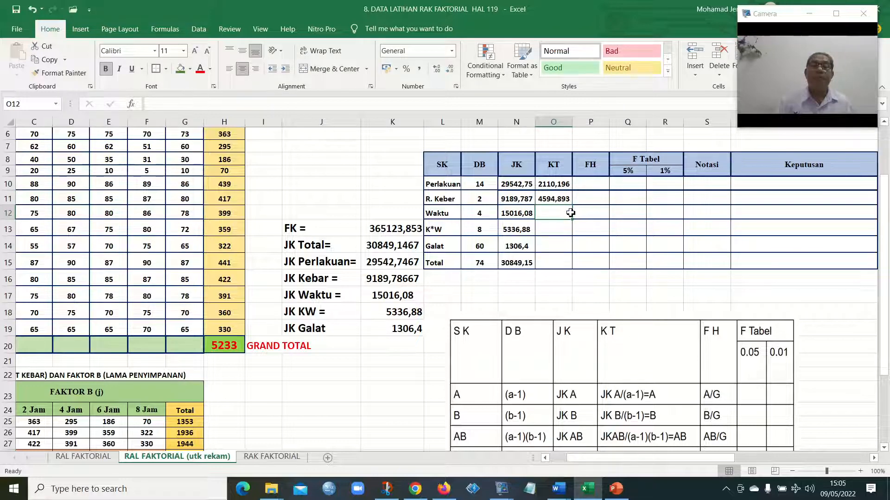
Compute the KT for Waktu as JK divided by DB with =N12/M12
text(=)
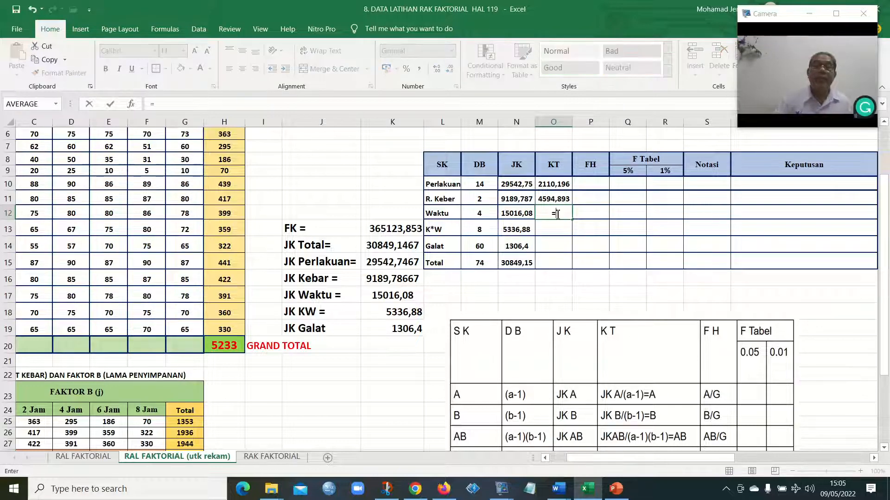
click(517, 213)
text(/)
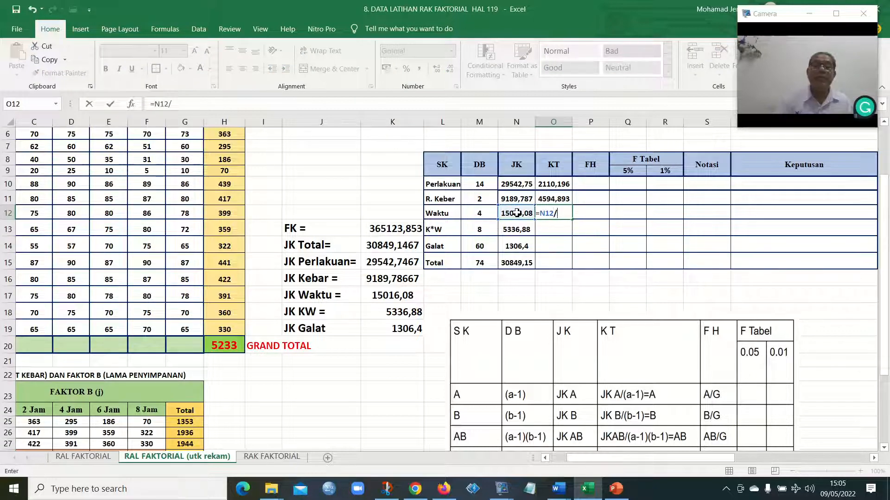
click(479, 218)
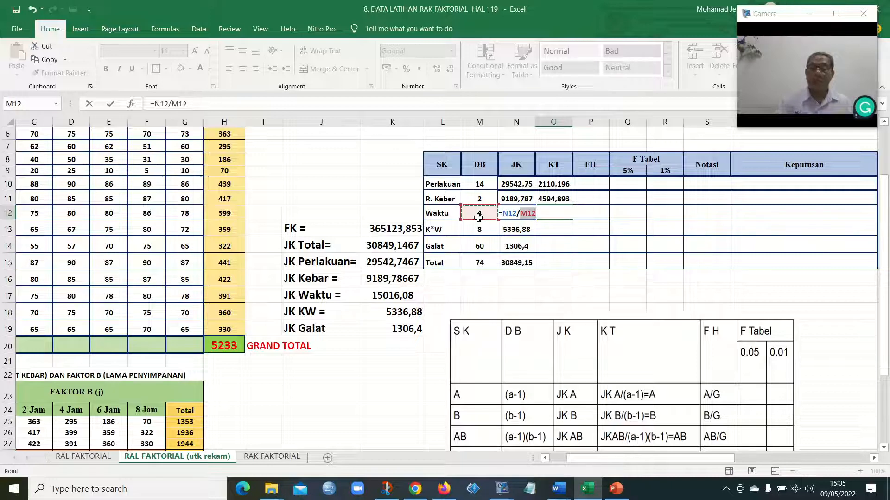
key(Return)
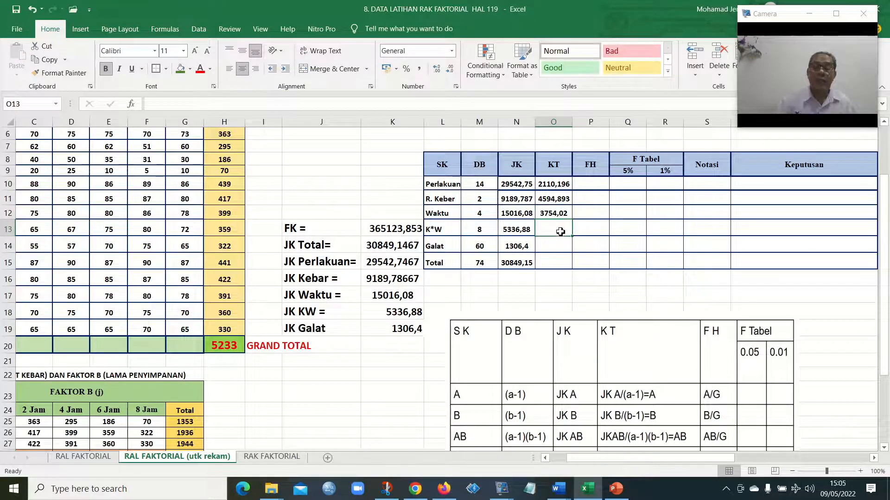
Compute the KT for the K*W interaction as JK divided by DB with =N13/M13
text(=)
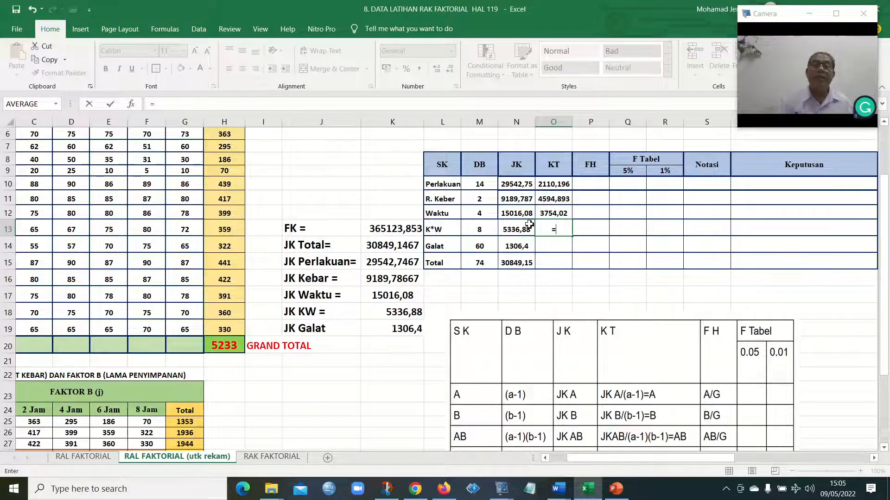
click(514, 228)
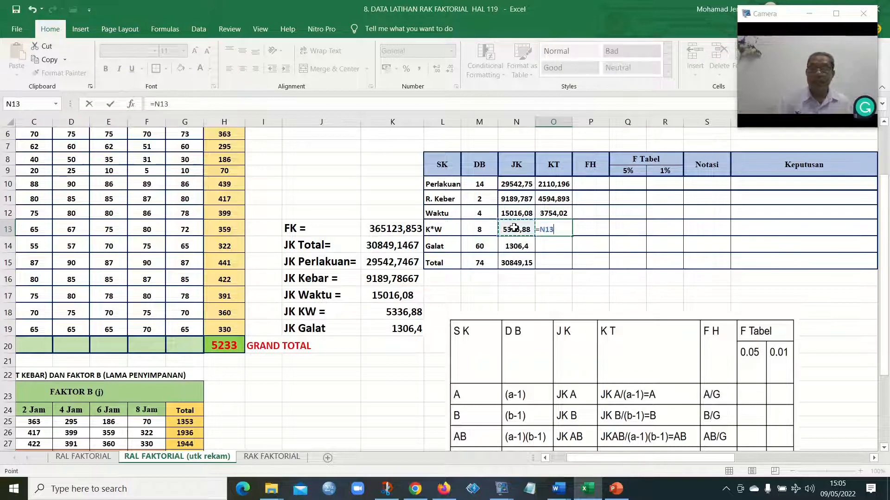
text(/)
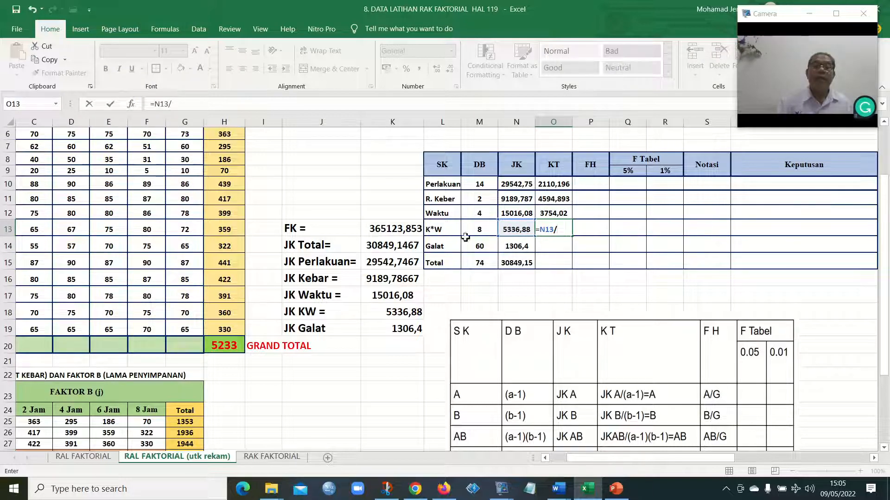
click(487, 230)
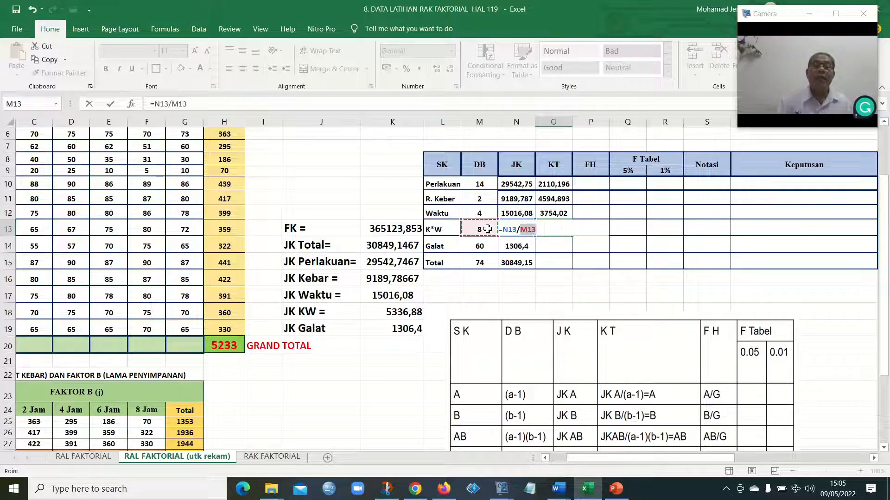
key(Return)
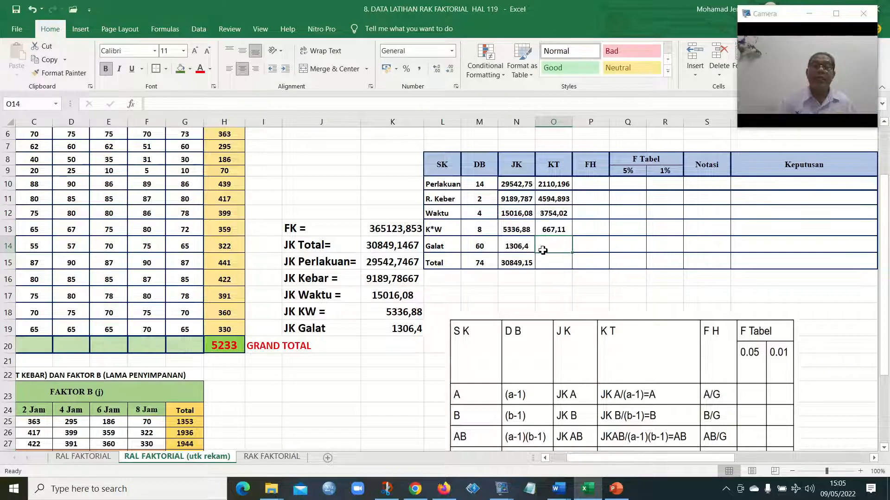
Compute the KT for Galat as JK divided by DB with =N14/M14
text(=)
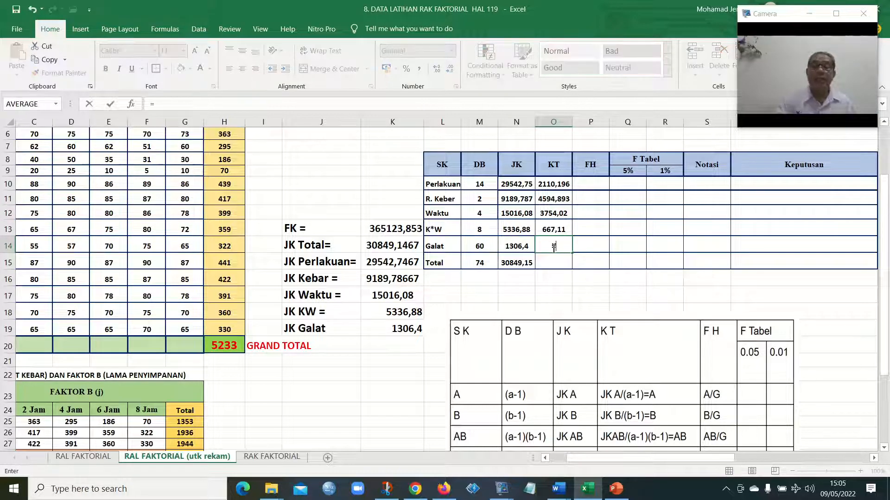
click(520, 246)
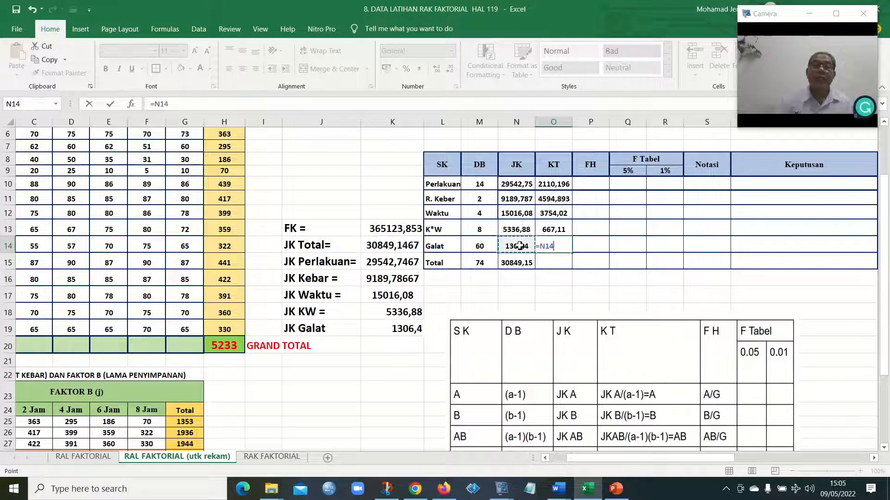
text(/)
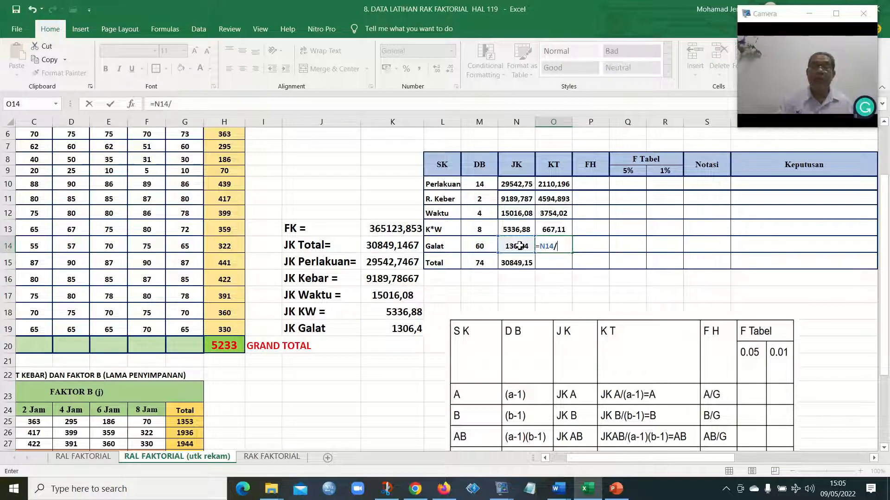
click(484, 246)
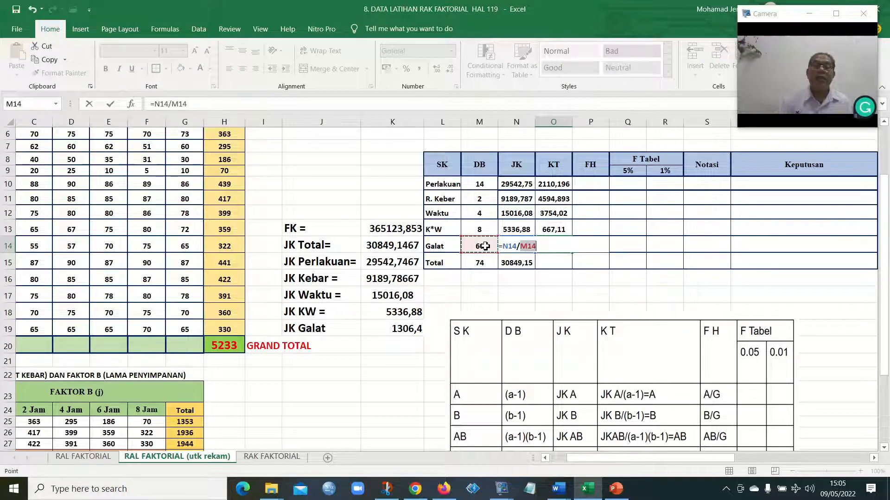
key(Return)
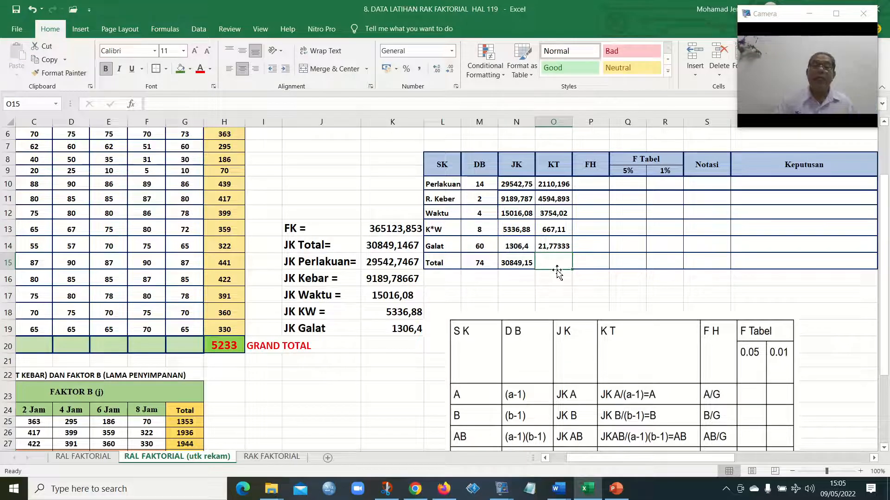
Fill the KT cell of the Total row with its JK divided by its DB, N15 over M15
text(=)
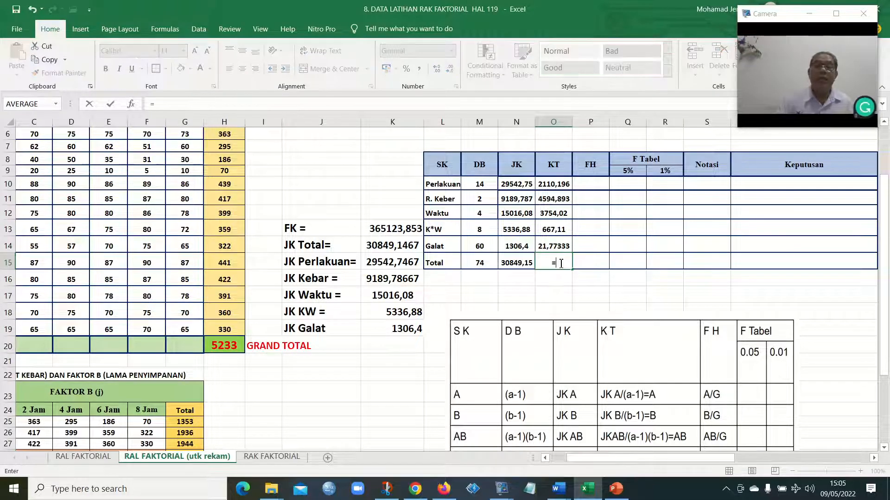
click(518, 263)
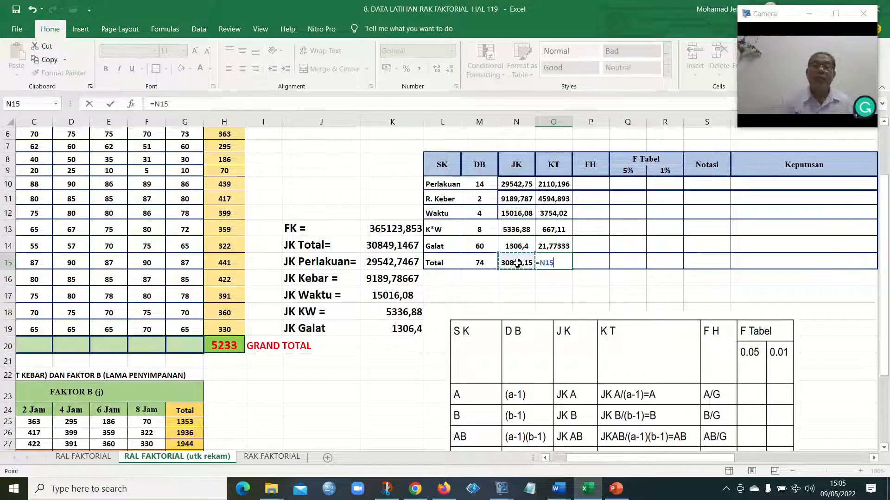
text(/)
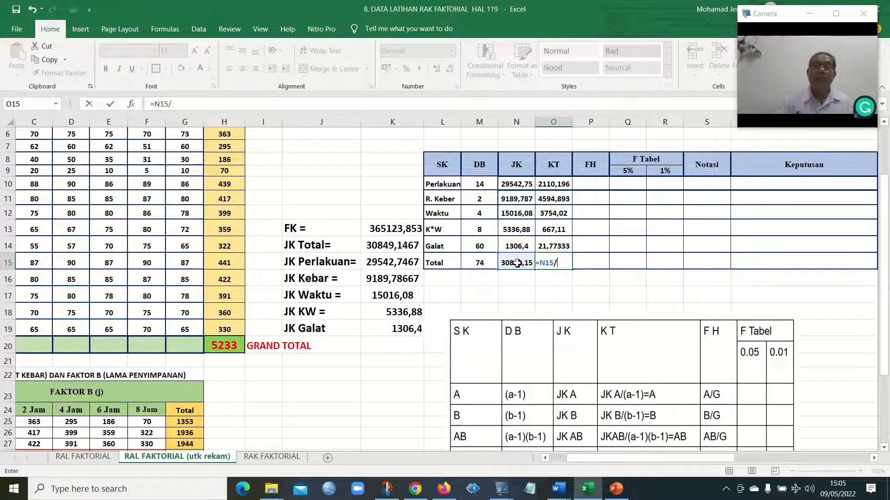
click(482, 263)
key(Return)
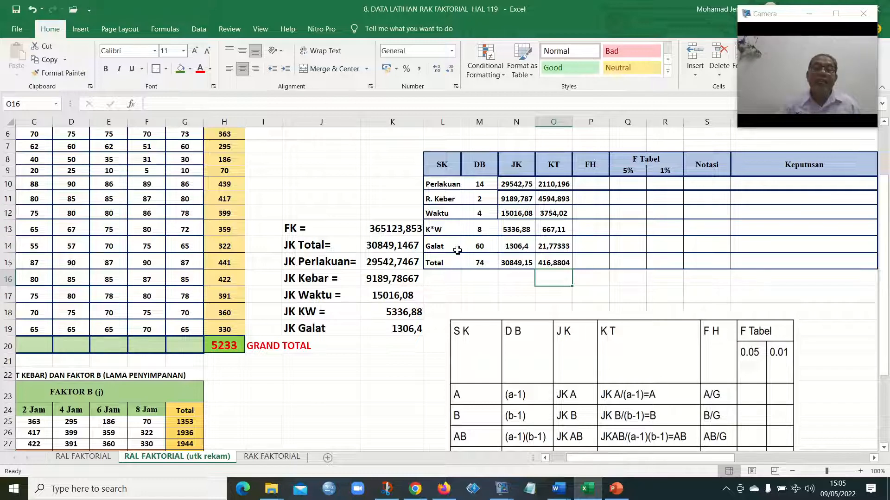
Compute the FH for Perlakuan by dividing its KT in O10 by the Galat KT in O14
click(587, 187)
text(=)
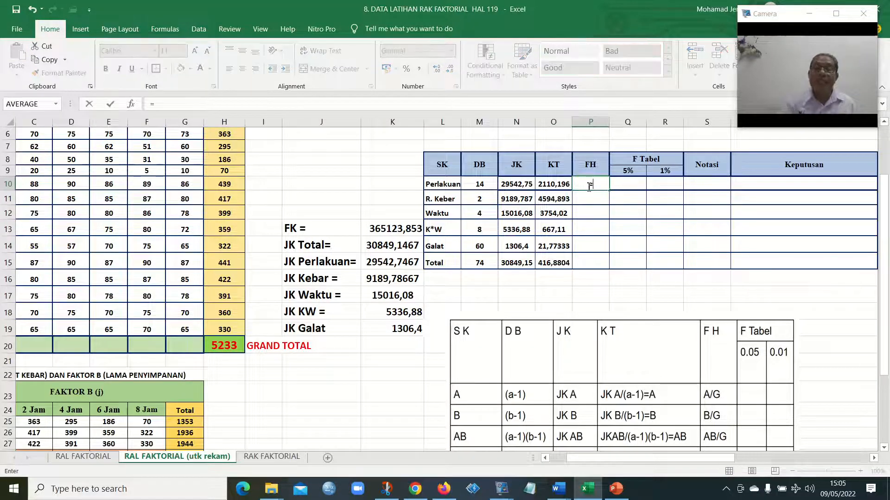
click(554, 182)
text(/)
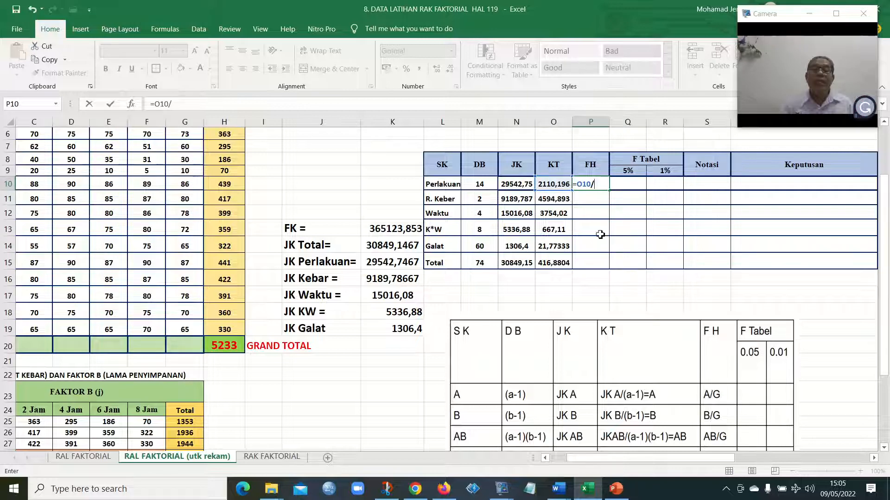
click(552, 251)
key(Return)
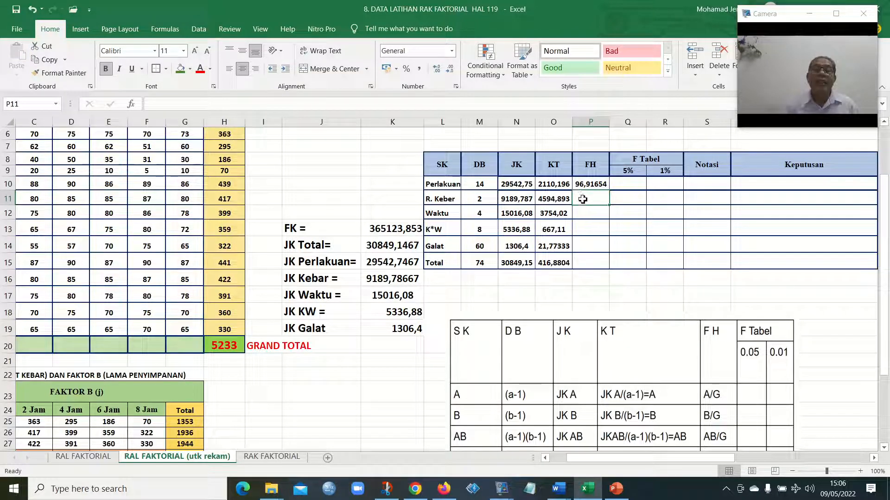
Compute the FH for R. Keber by dividing its KT by the Galat KT with =O11/O14
text(=)
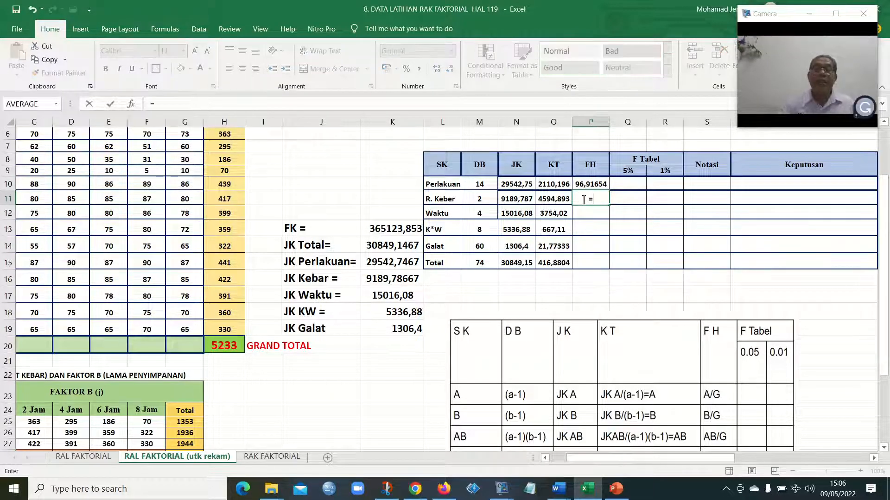
click(555, 200)
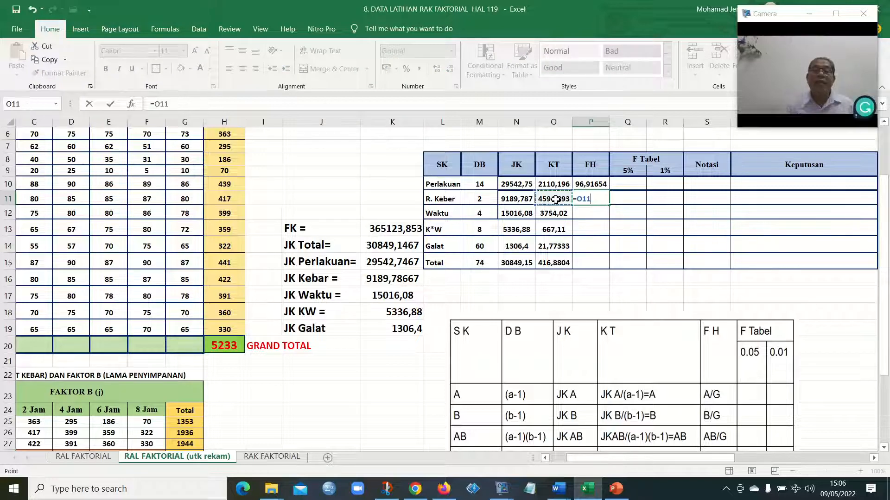
text(/)
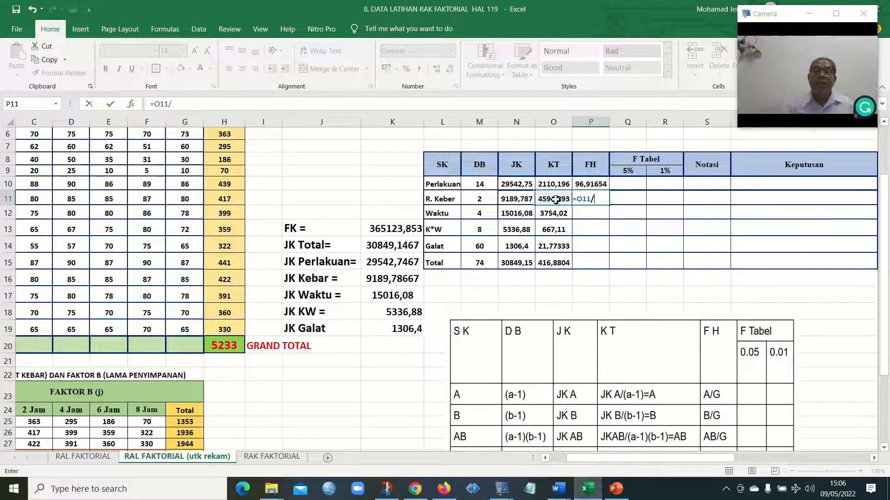
click(554, 249)
key(Return)
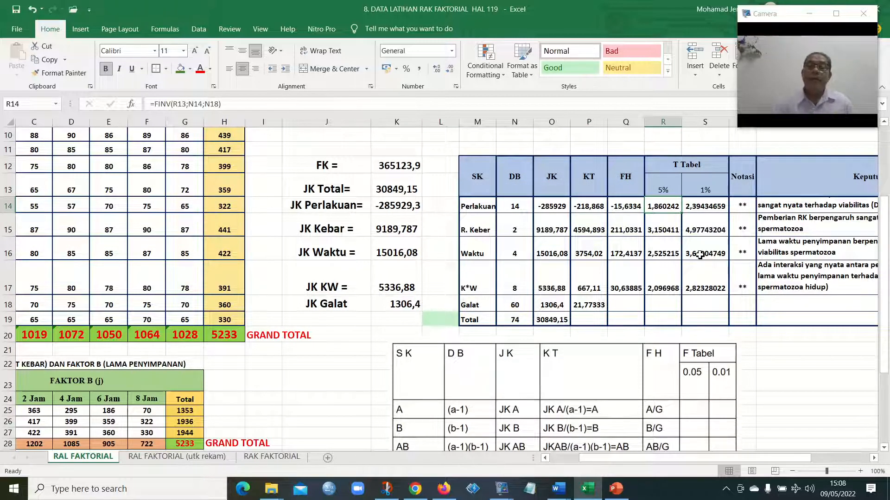
Return to the RAL FAKTORIAL (utk rekam) sheet and compute the FH for Waktu with =O12/O14
click(178, 457)
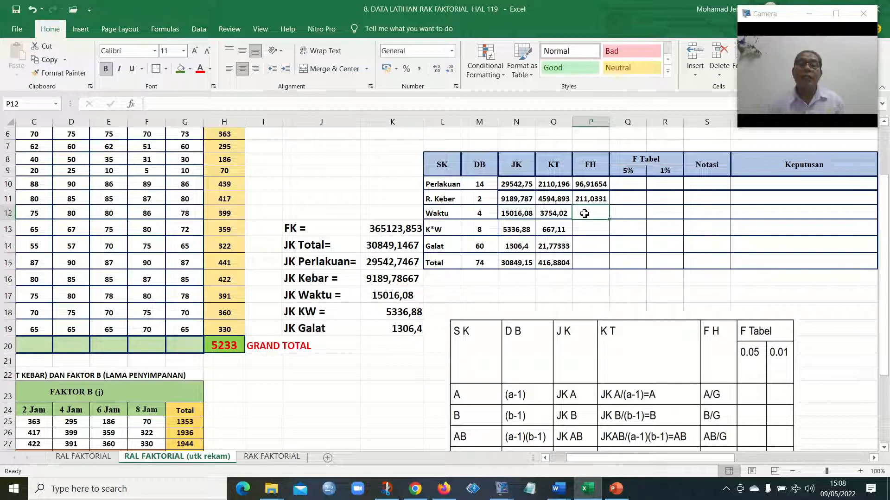
text(=)
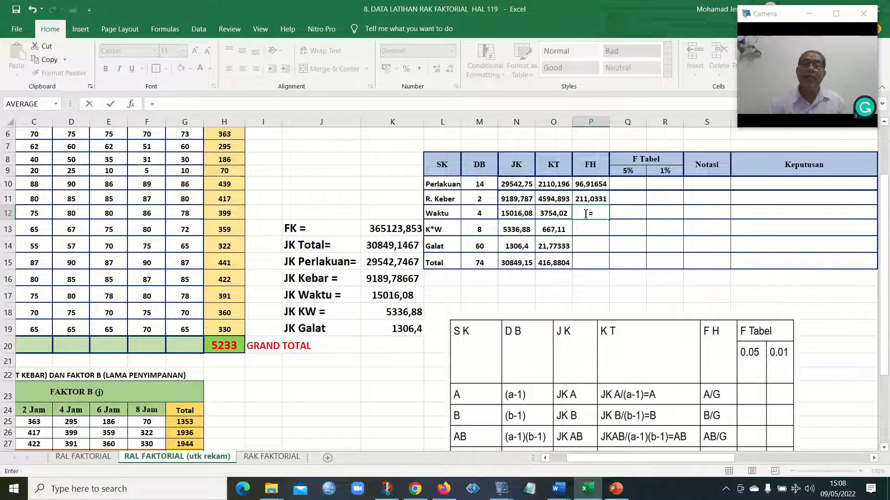
click(549, 213)
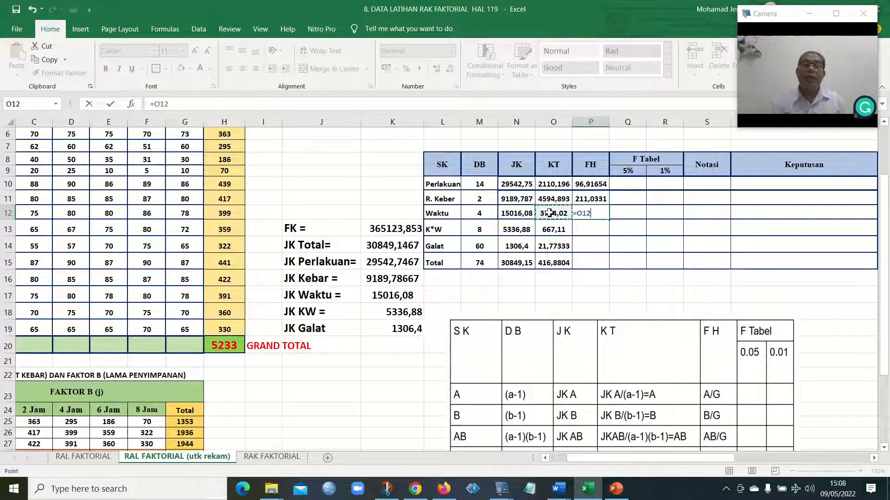
text(/)
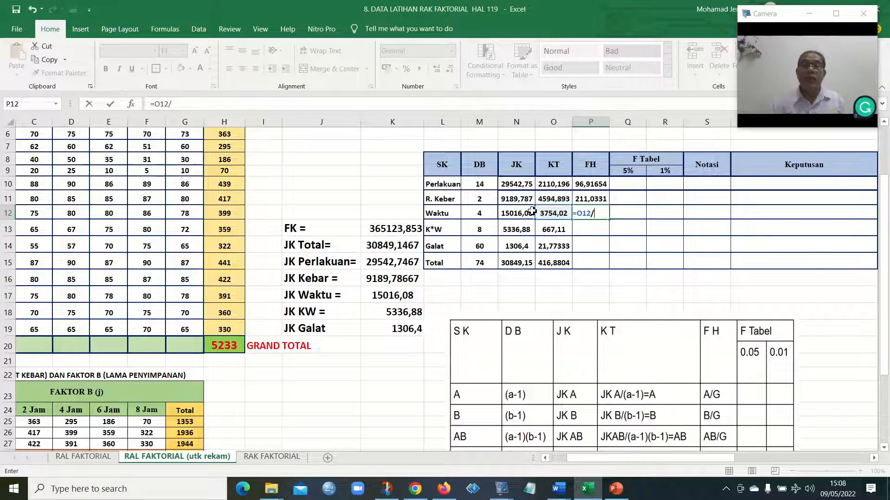
click(553, 249)
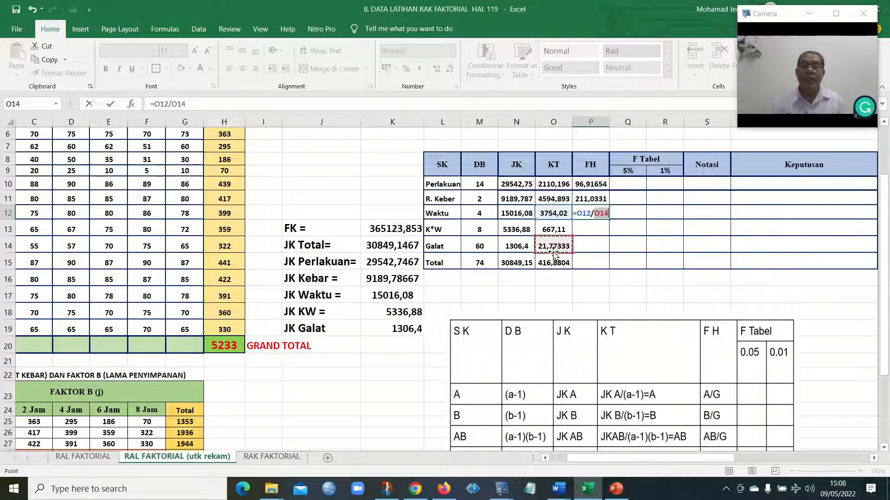
key(Return)
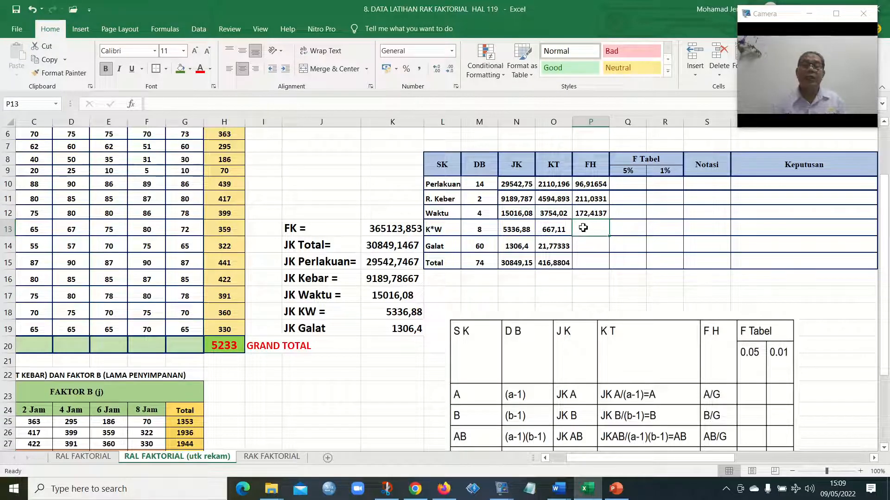
Compute the FH for the K*W interaction by dividing its KT by the Galat KT with =O13/O14
text(=)
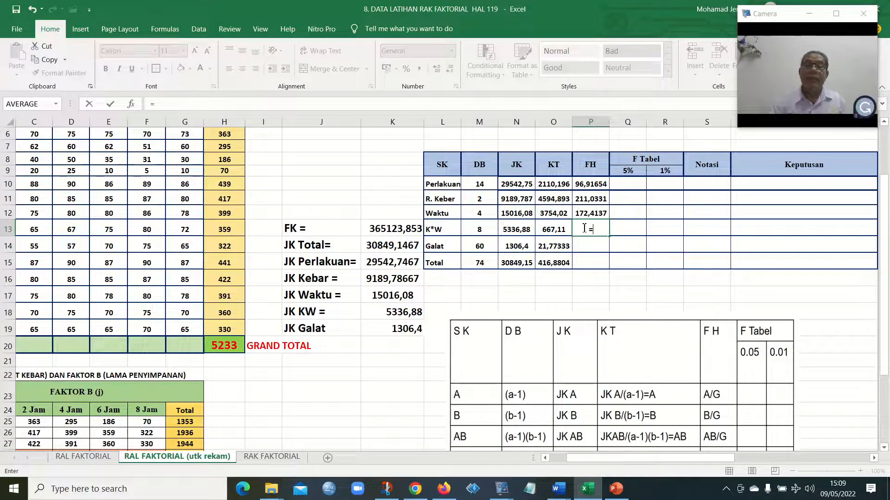
click(555, 231)
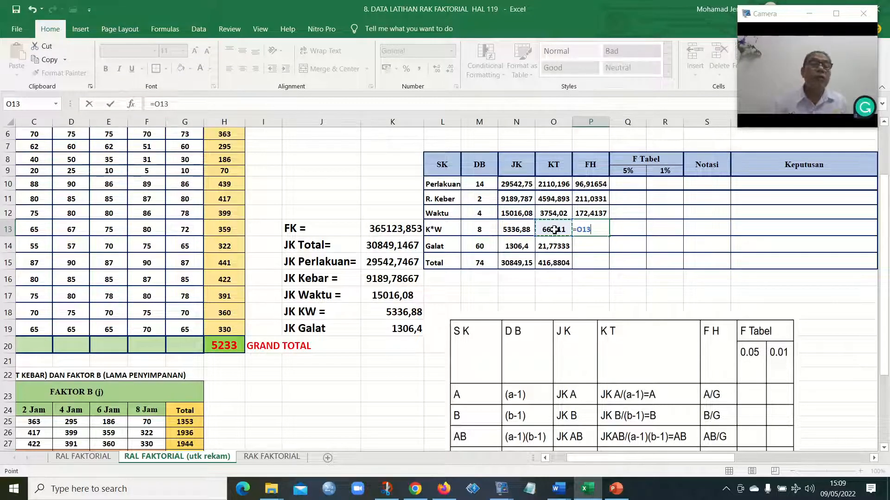
text(/)
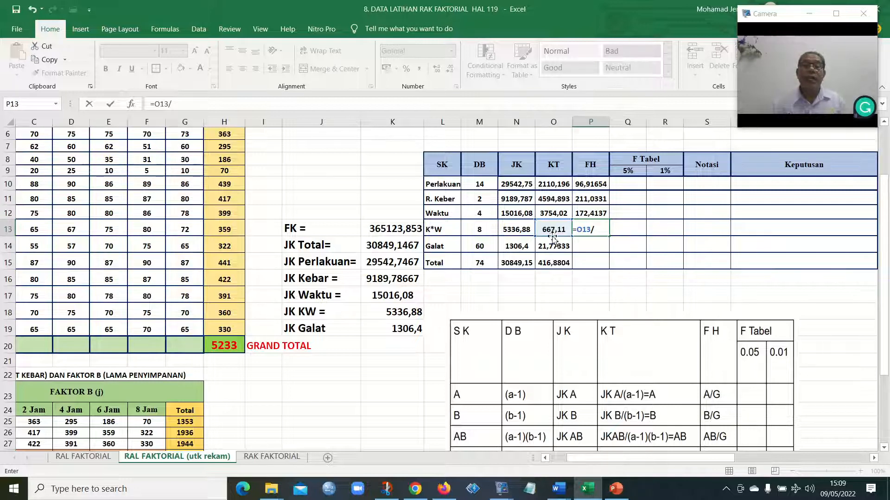
click(553, 249)
key(Return)
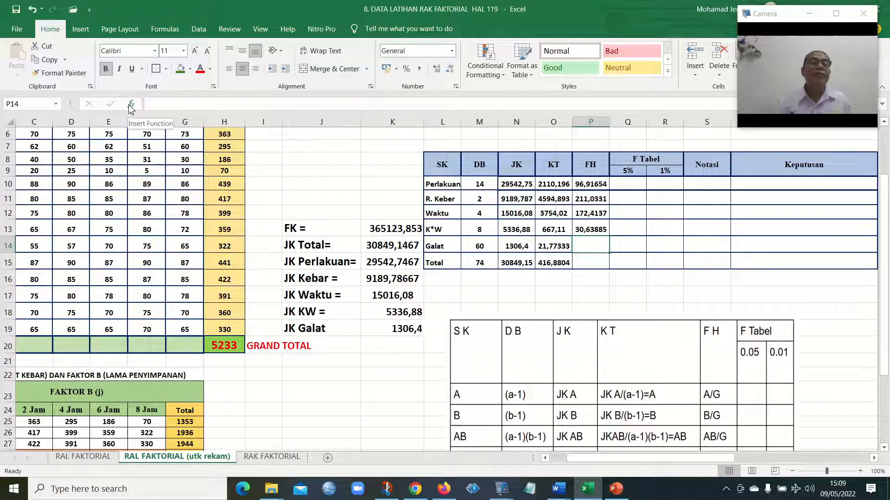
click(618, 189)
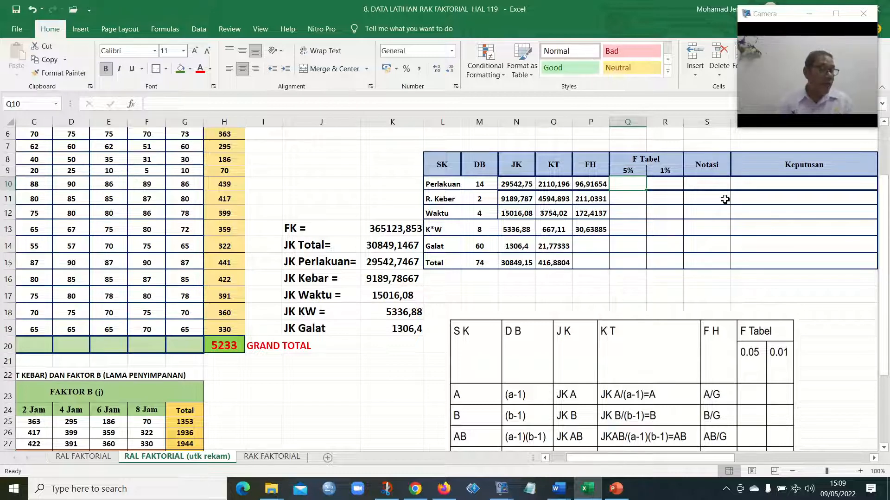
text(FINV)
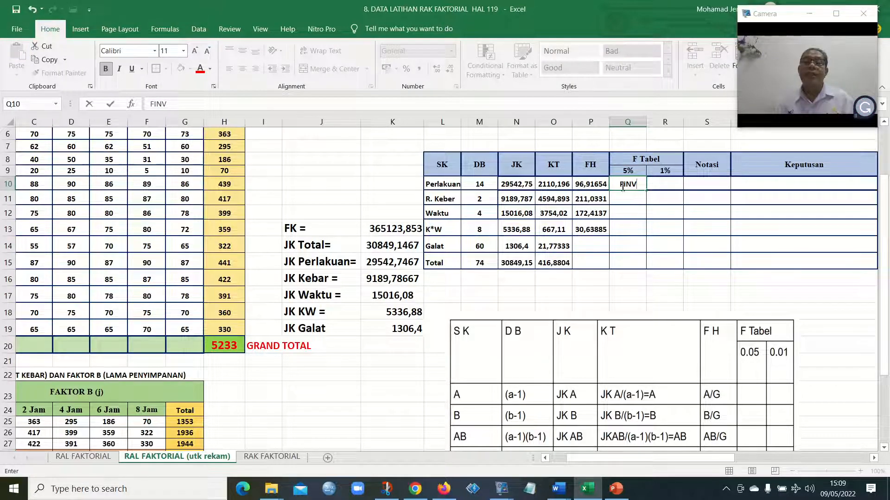
key(BackSpace)
key(BackSpace)
key(BackSpace)
key(BackSpace)
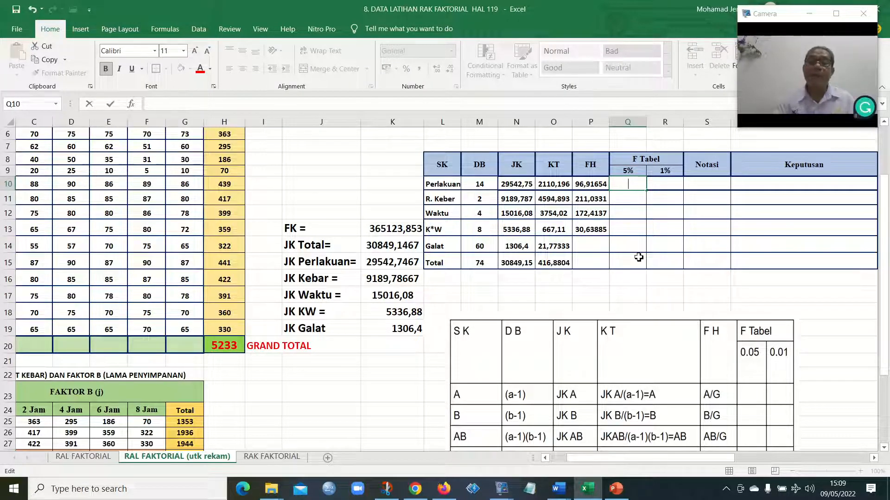
Fill the 5% F Tabel cell of the Perlakuan row with the formula =FINV(Q9;M11;M14)
text(=)
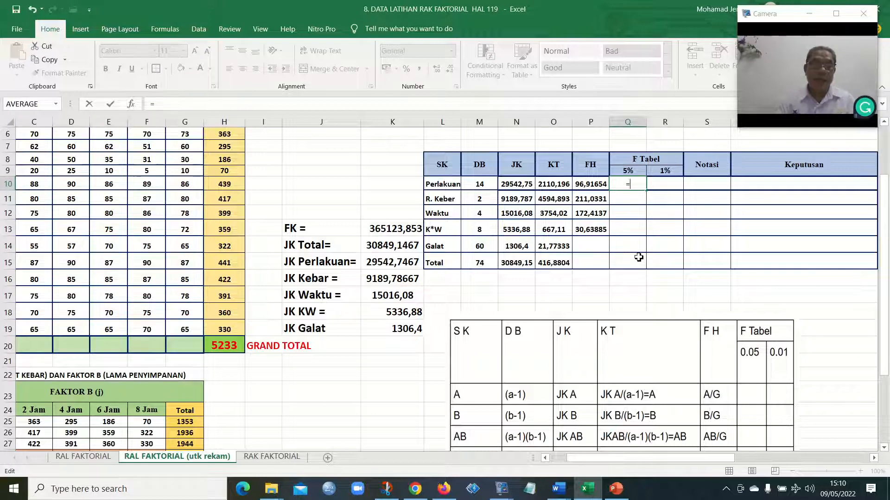
text(FI)
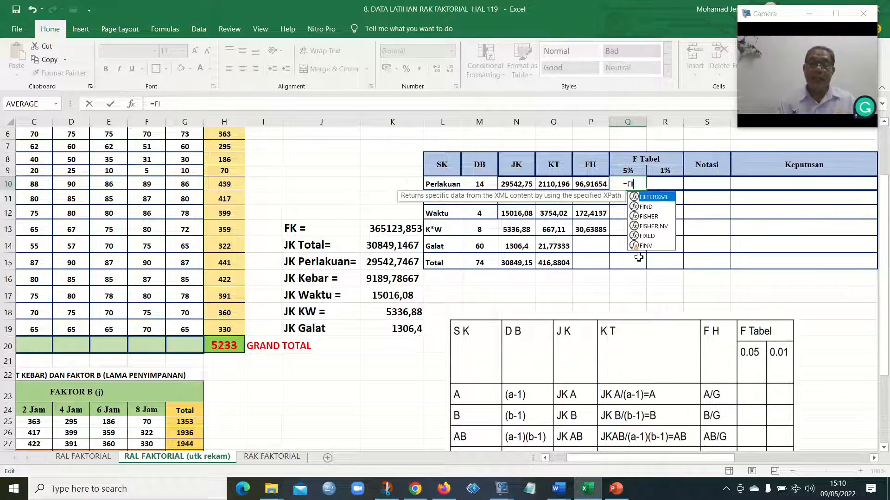
text(NV)
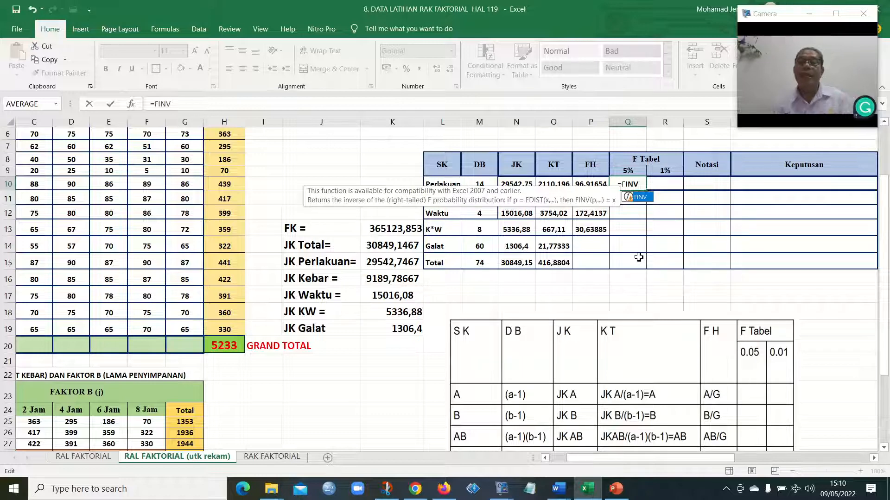
double_click(646, 203)
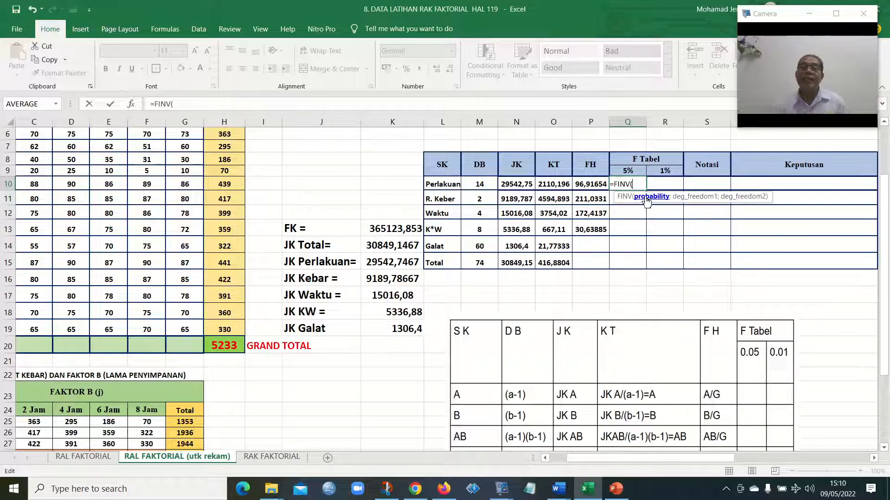
click(631, 171)
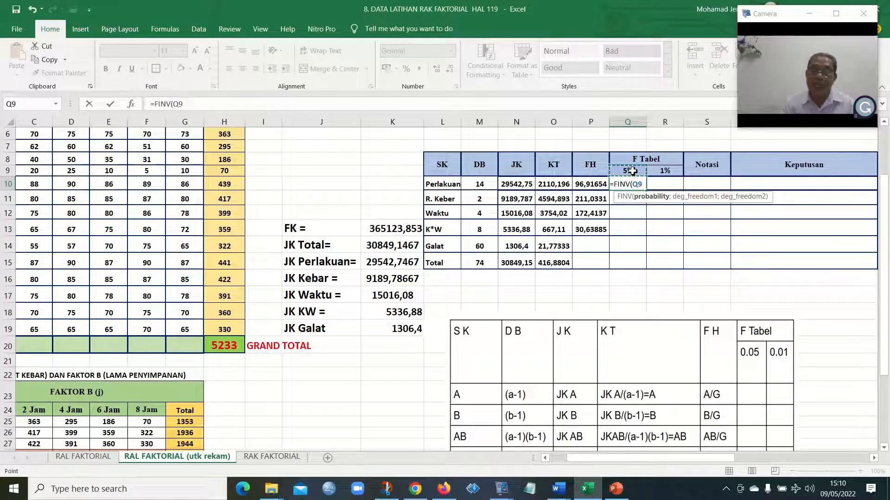
text(;)
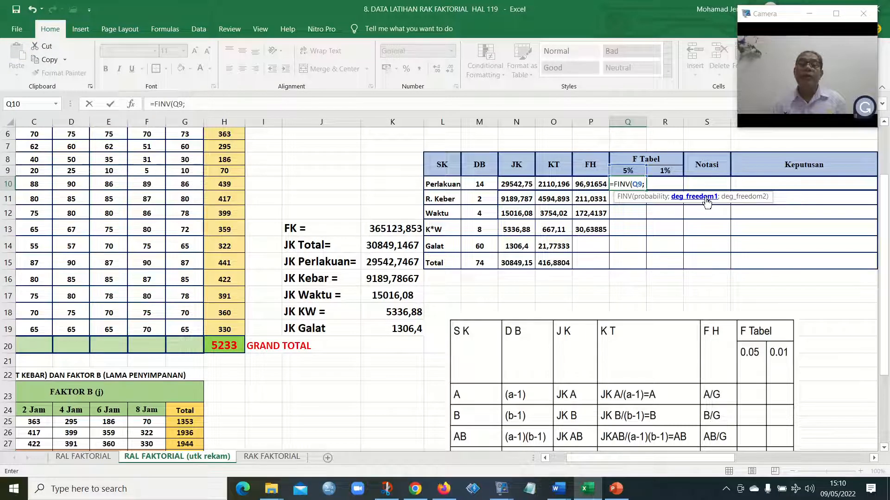
click(482, 200)
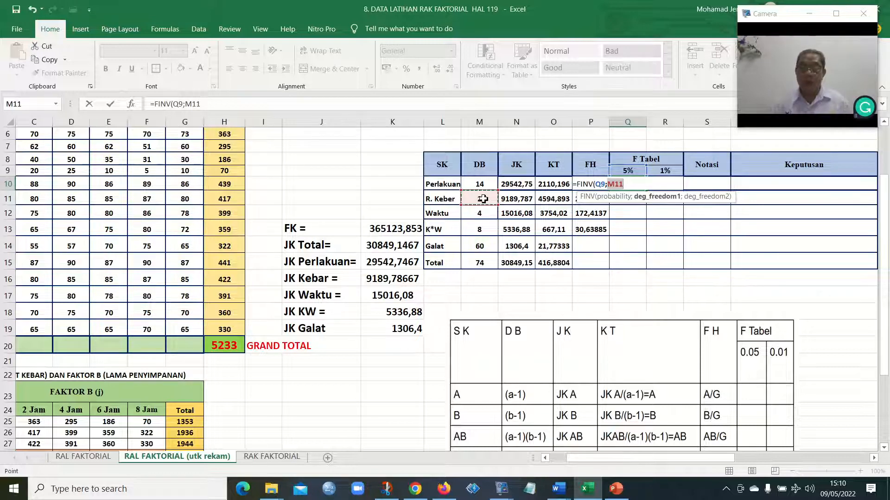
text(;)
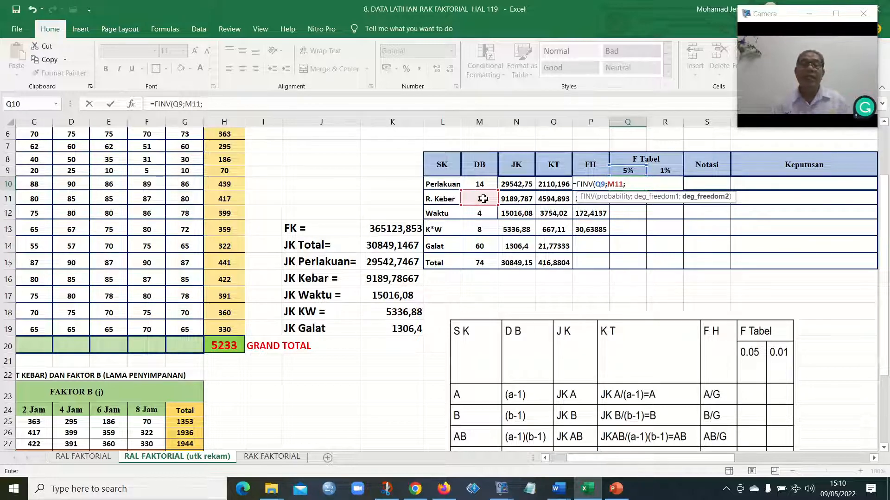
click(485, 248)
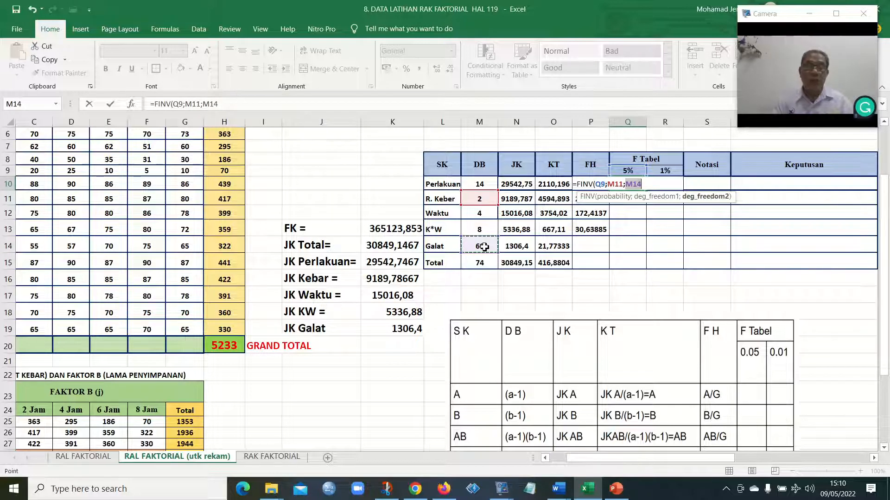
text())
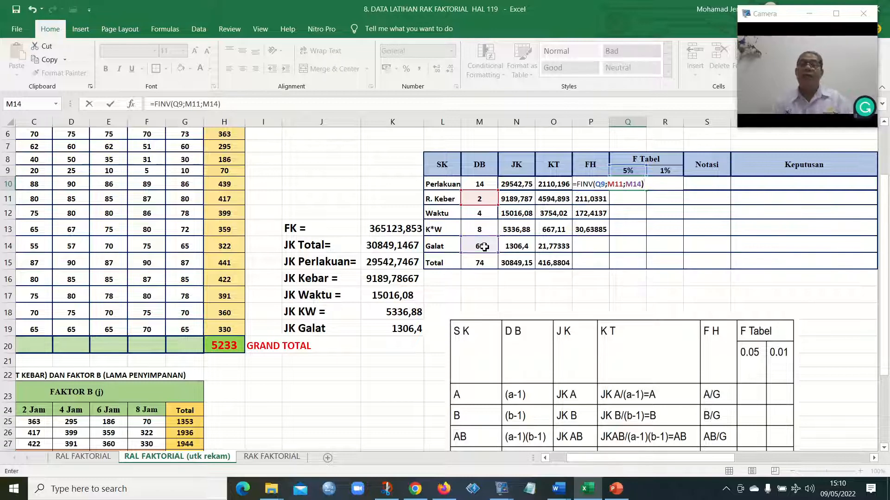
key(Return)
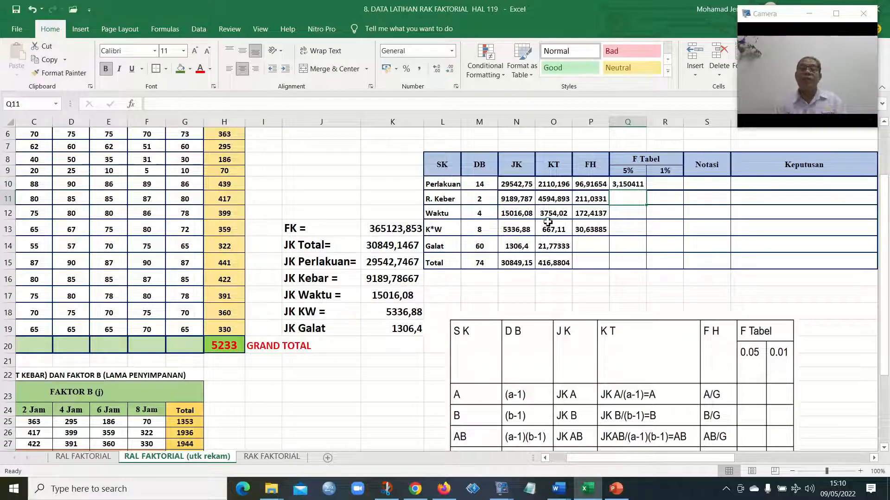
Fill the 5% F Tabel cell of the R. Keber row with the formula =FINV(Q9;M12;M14)
click(627, 186)
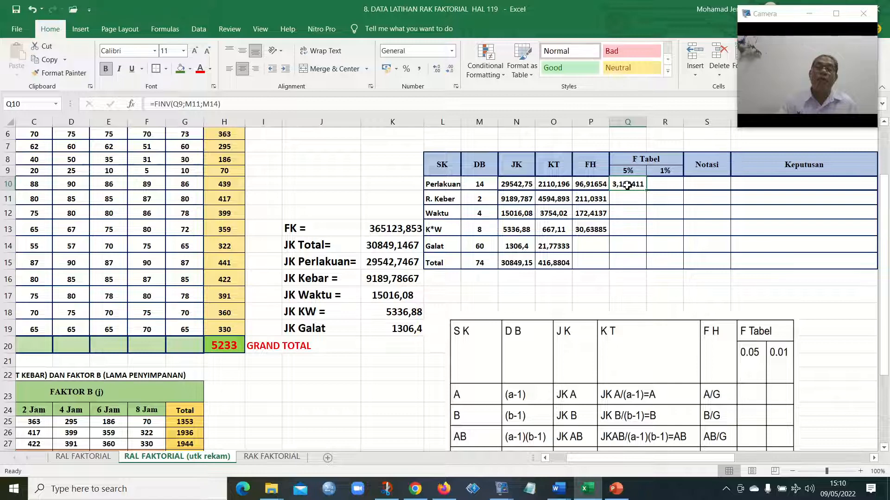
drag(631, 199, 632, 210)
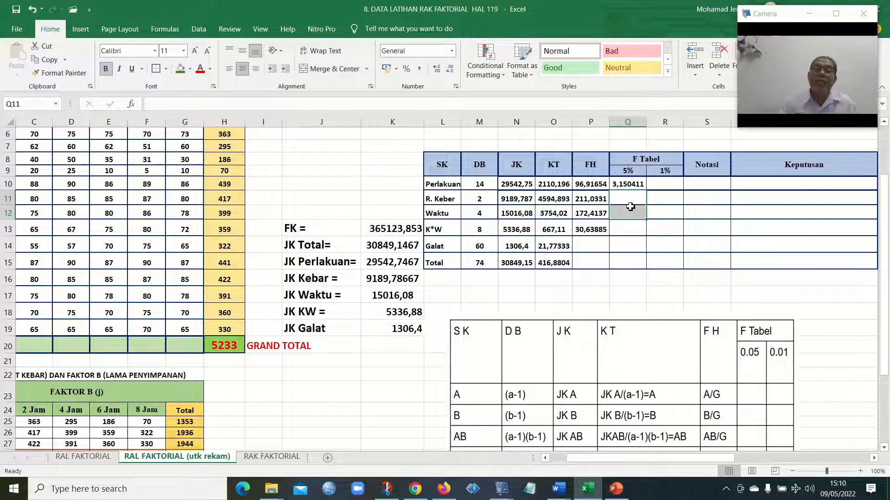
click(631, 198)
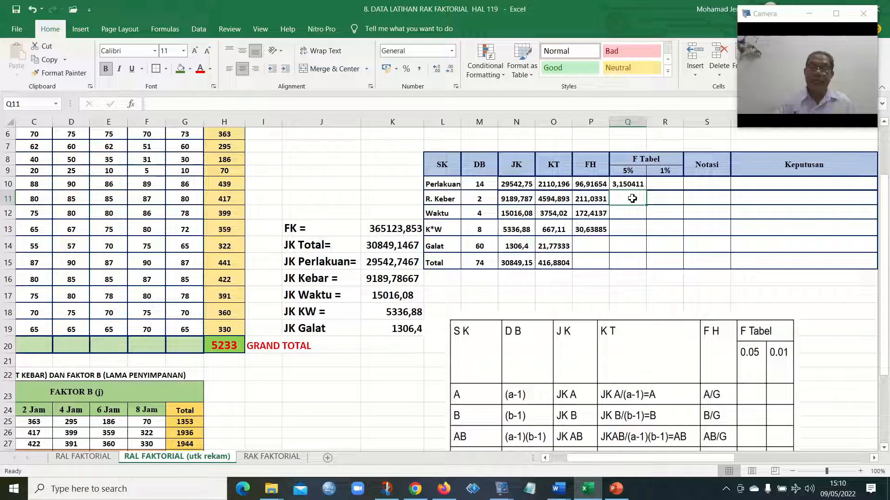
text(=)
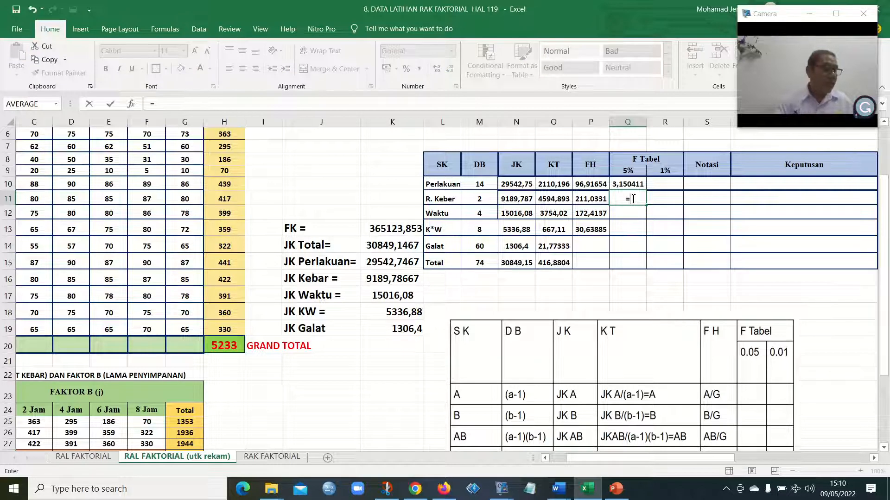
text(FINV)
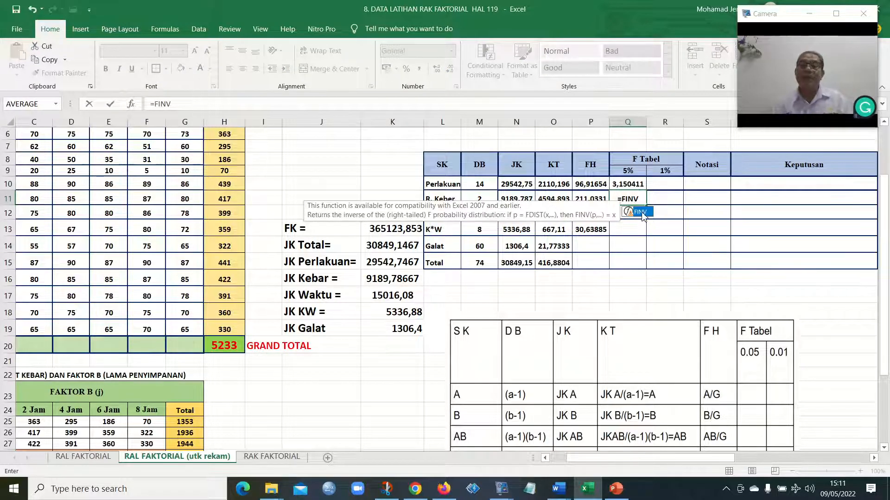
double_click(643, 213)
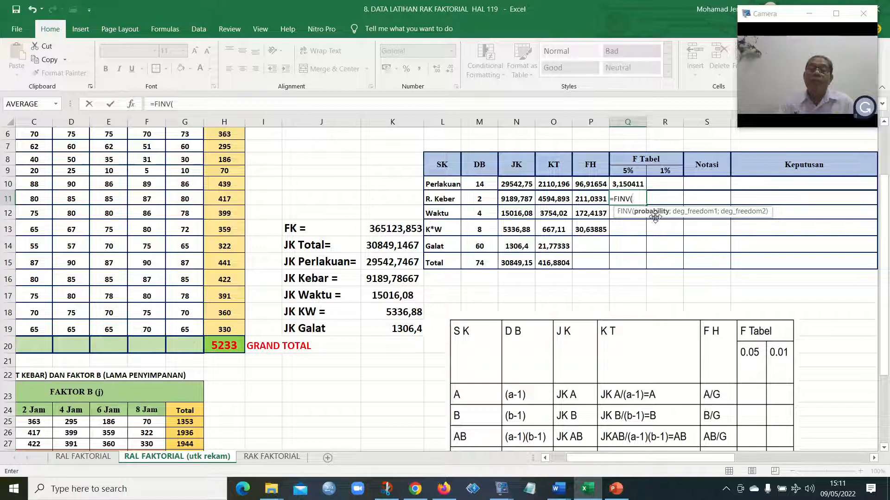
click(630, 172)
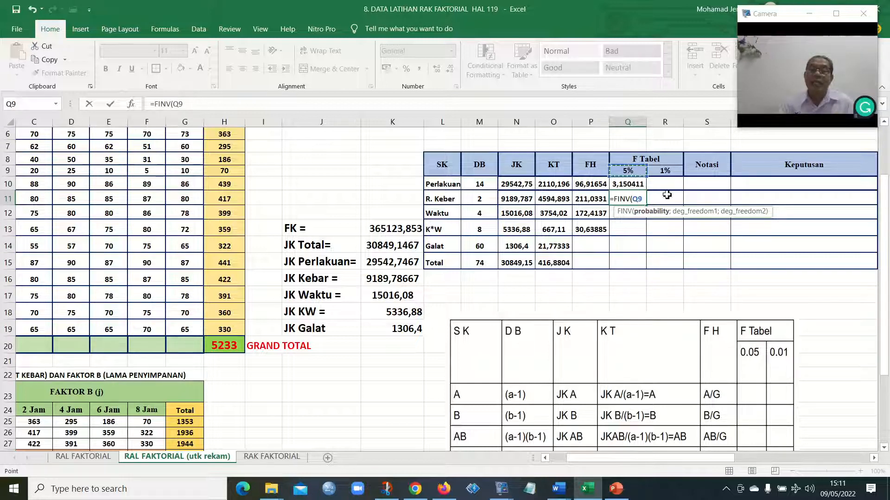
text(;)
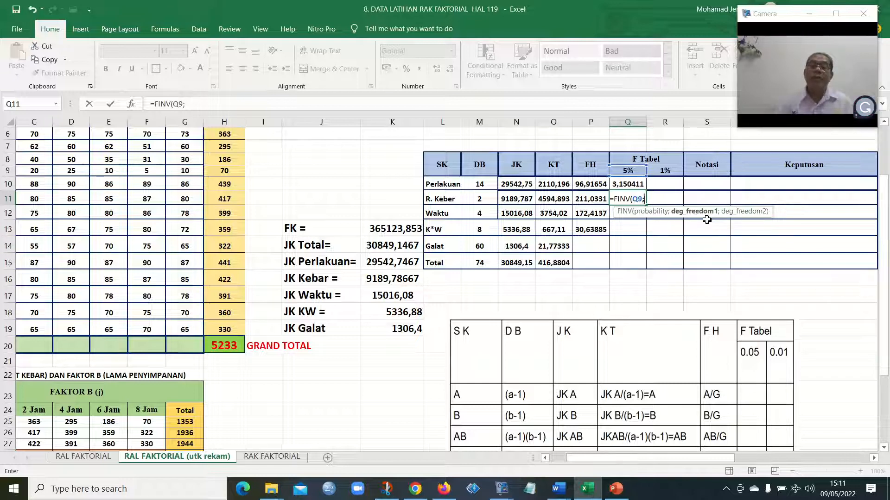
click(485, 213)
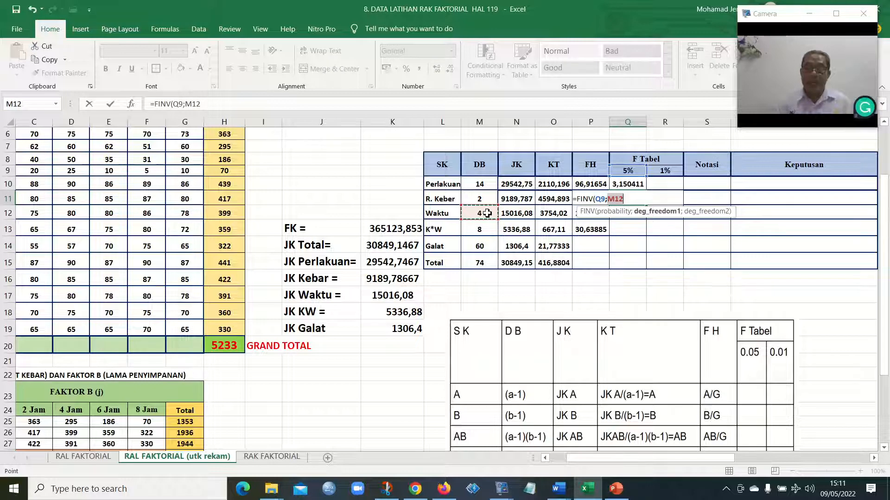
text(;)
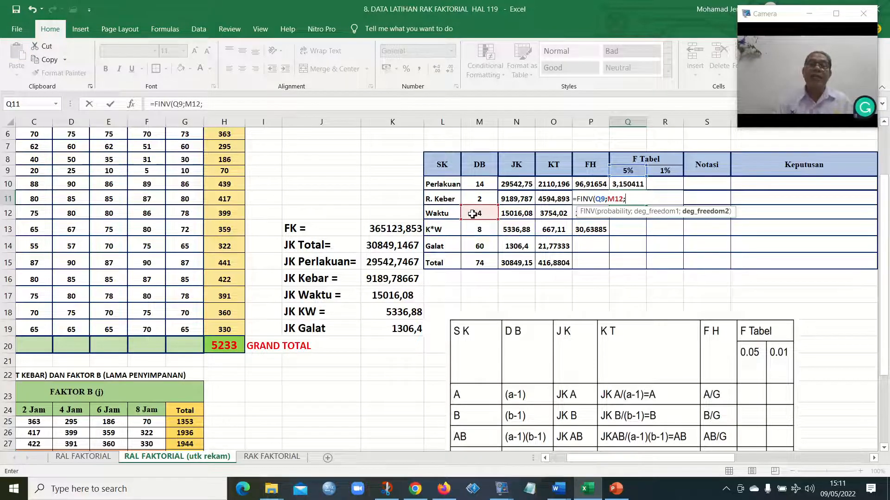
click(484, 248)
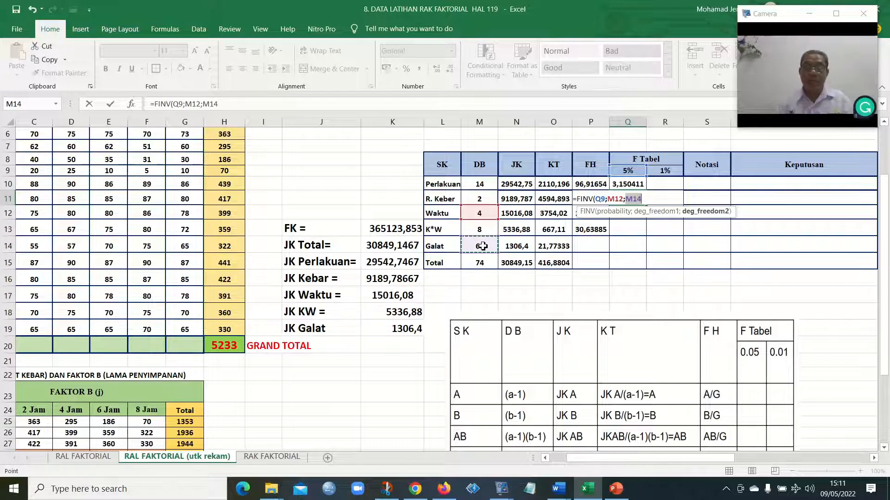
text())
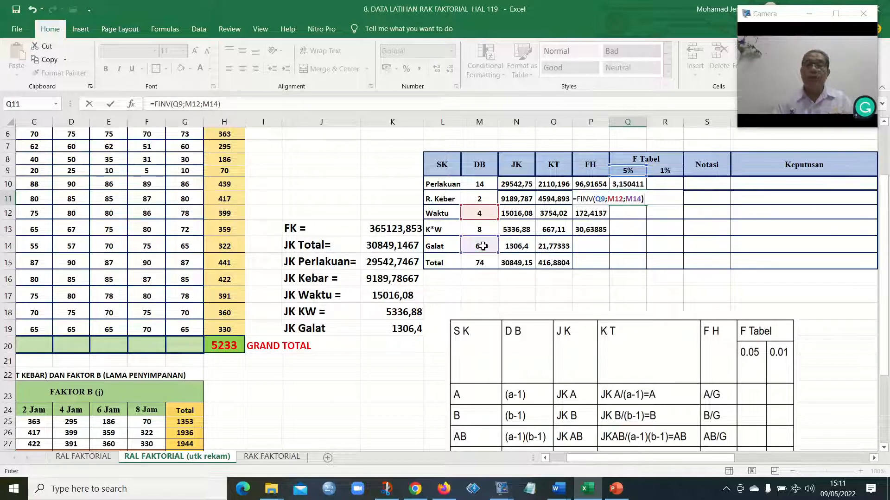
key(Return)
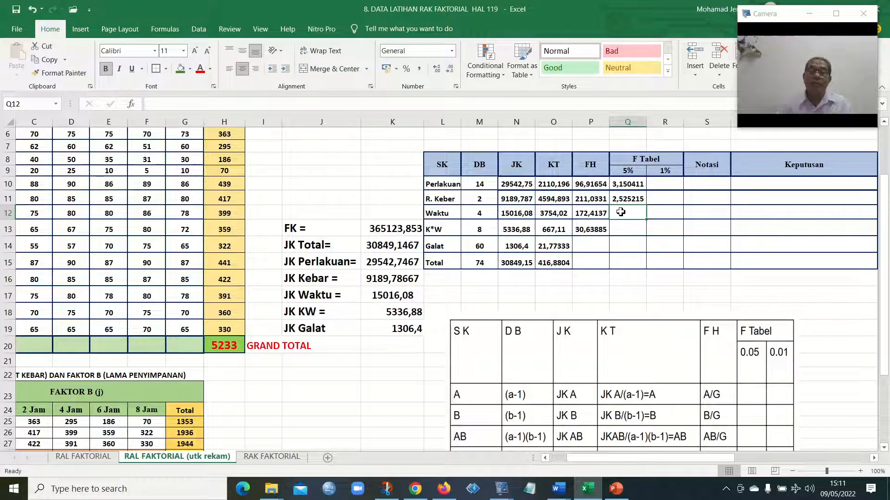
Fill the 5% F Tabel cell of the Waktu row with the formula =FINV(Q9;M13;M14)
text(=)
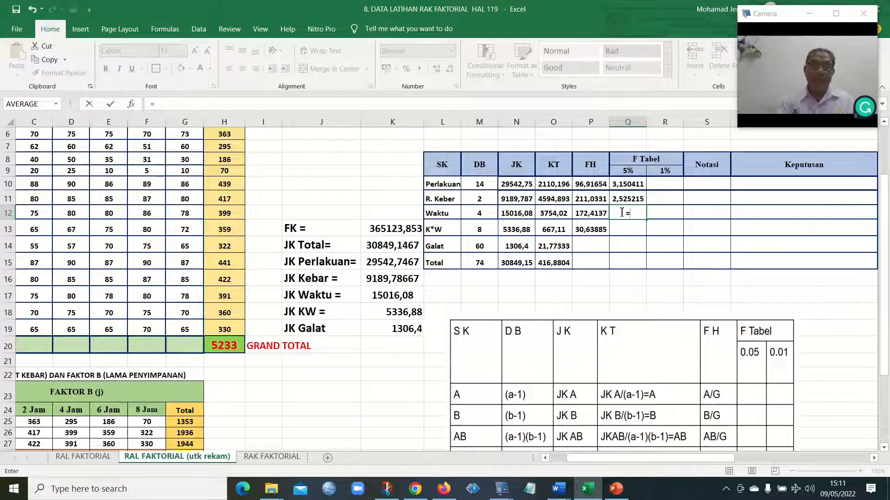
text(F)
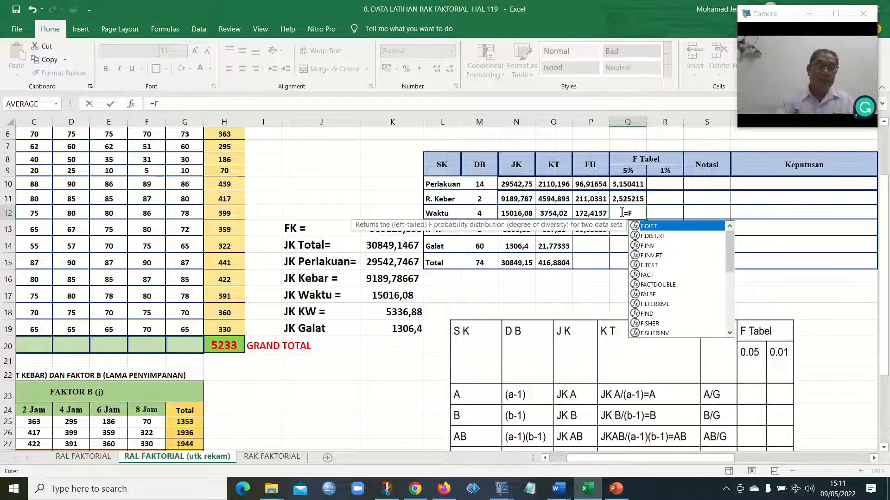
text(I)
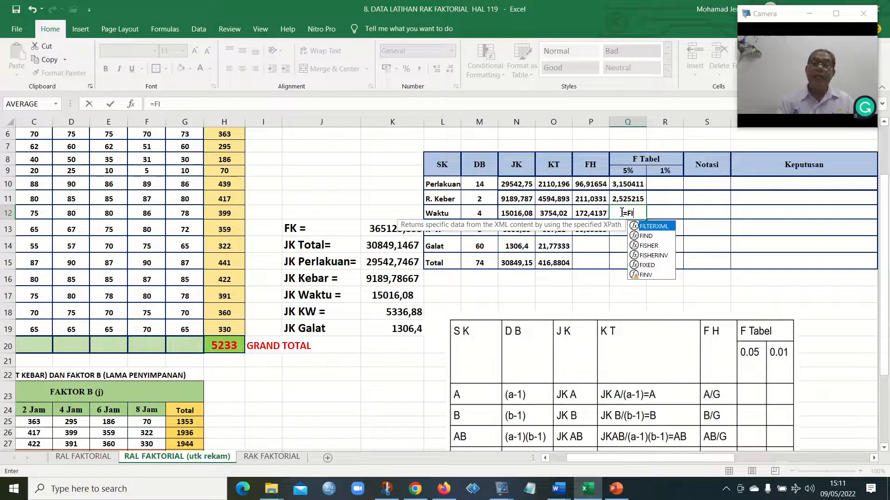
text(NV)
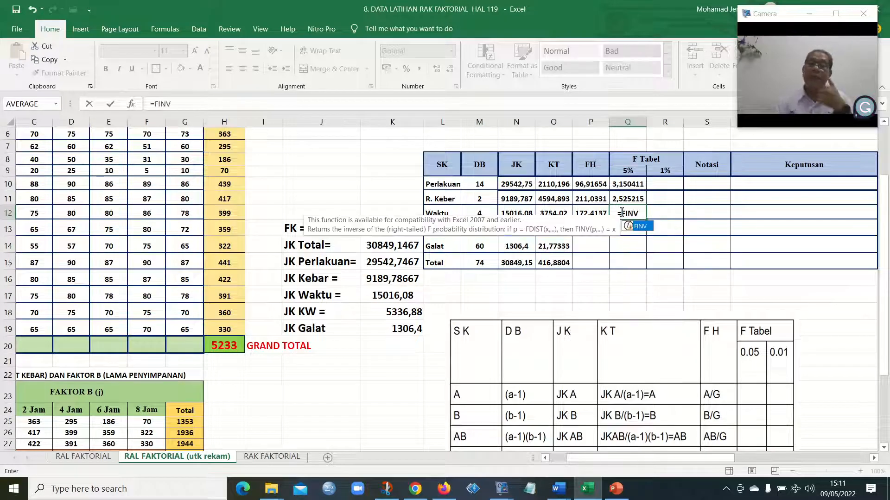
double_click(643, 227)
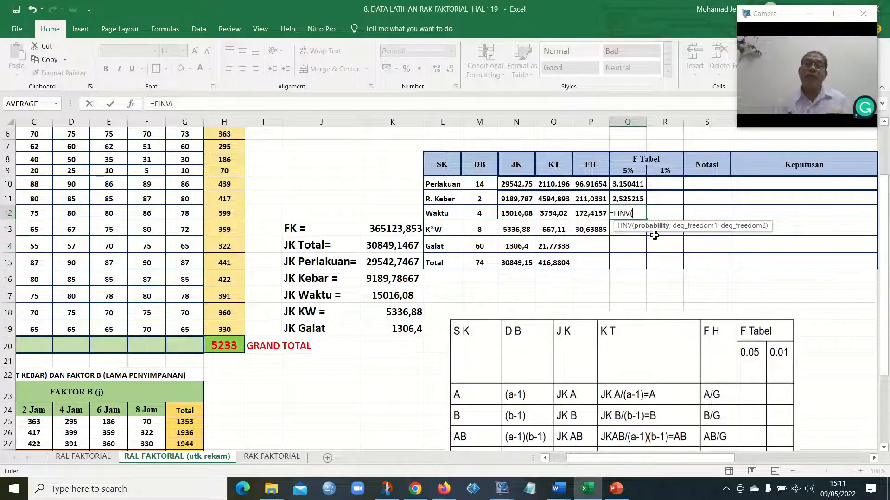
click(631, 172)
text(;)
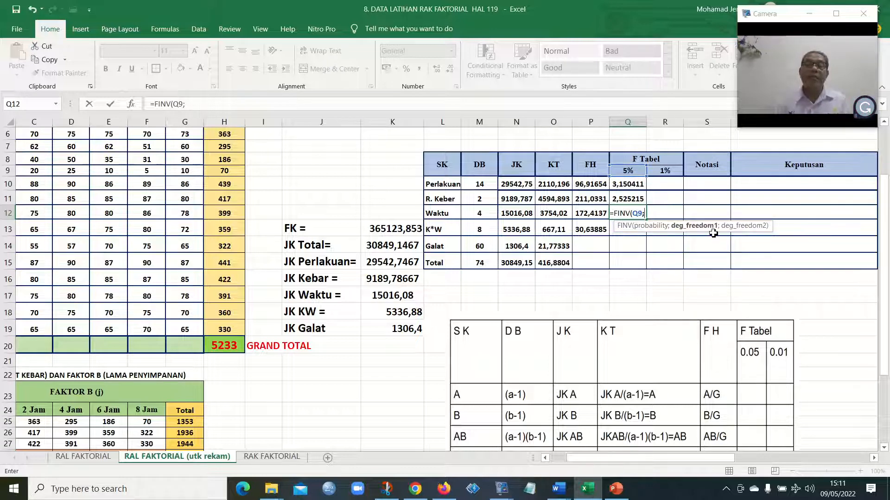
click(480, 229)
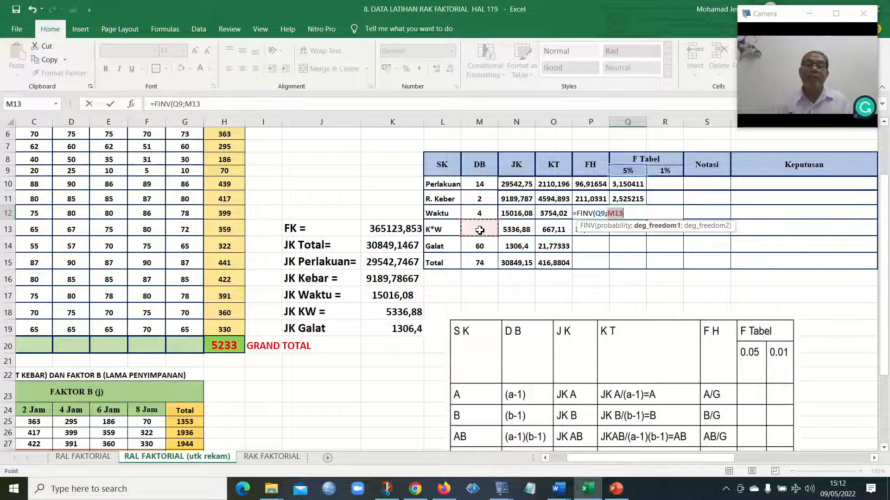
text(;)
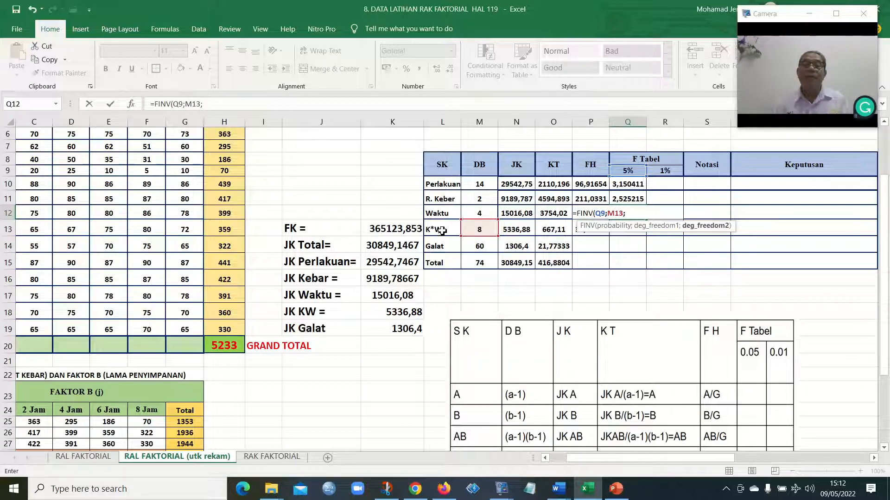
click(477, 249)
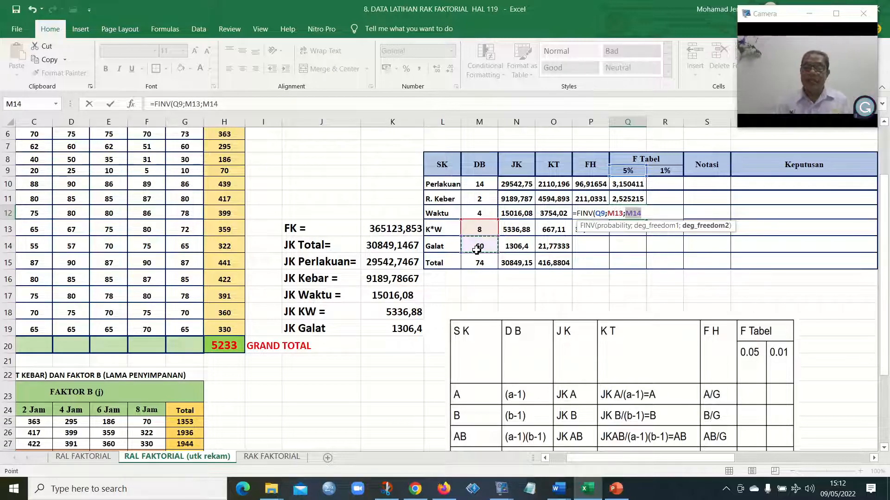
text())
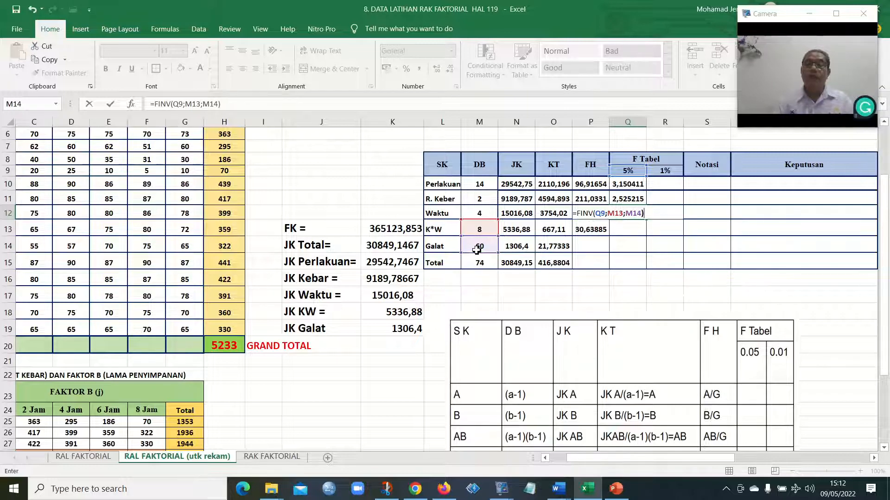
key(Return)
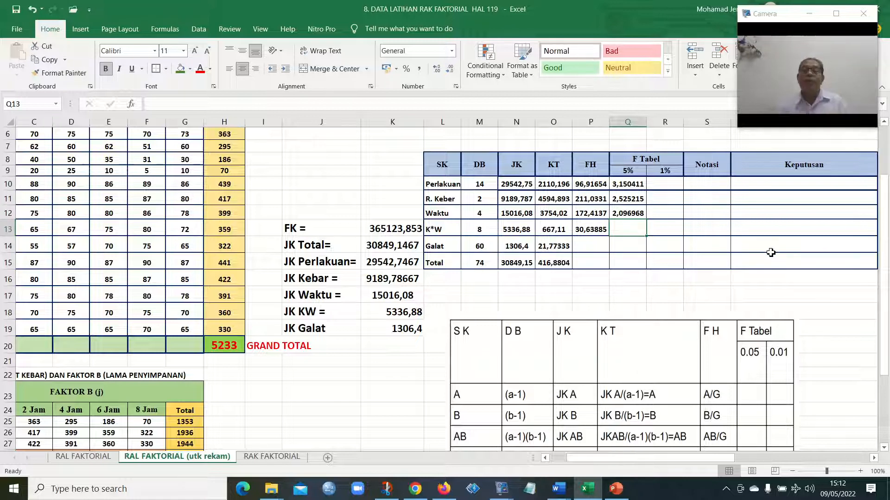
Correct the first degrees-of-freedom reference in the Waktu row's 5% F Tabel formula to M12, giving =FINV(Q9;M12;M14)
click(652, 230)
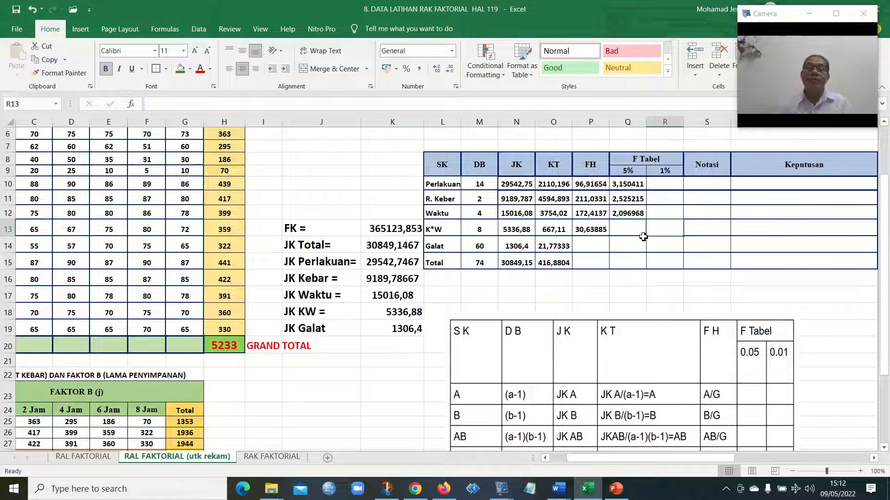
click(632, 229)
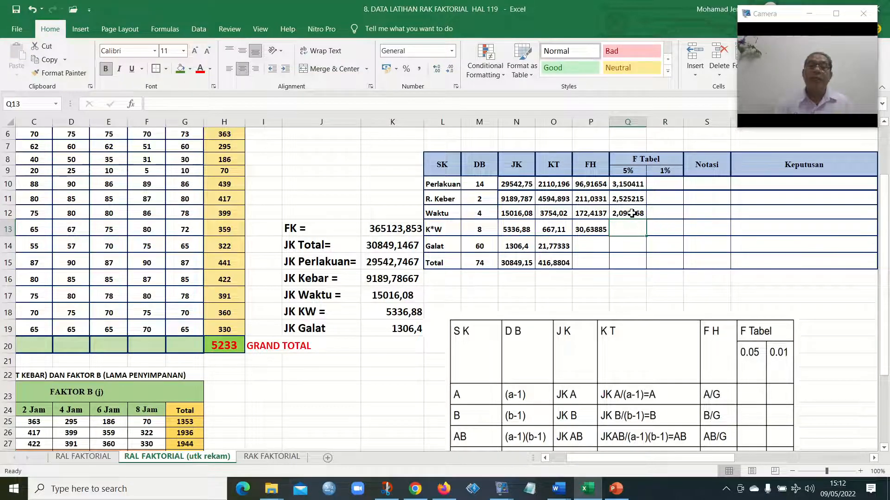
click(631, 213)
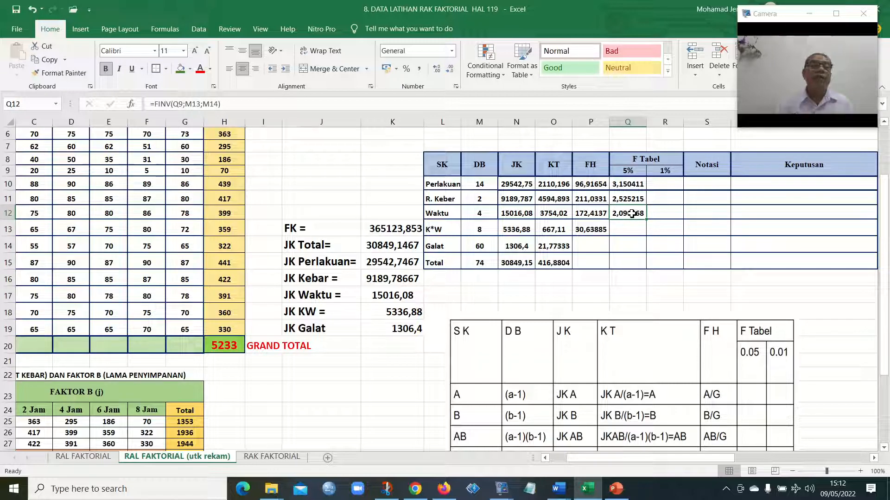
double_click(631, 213)
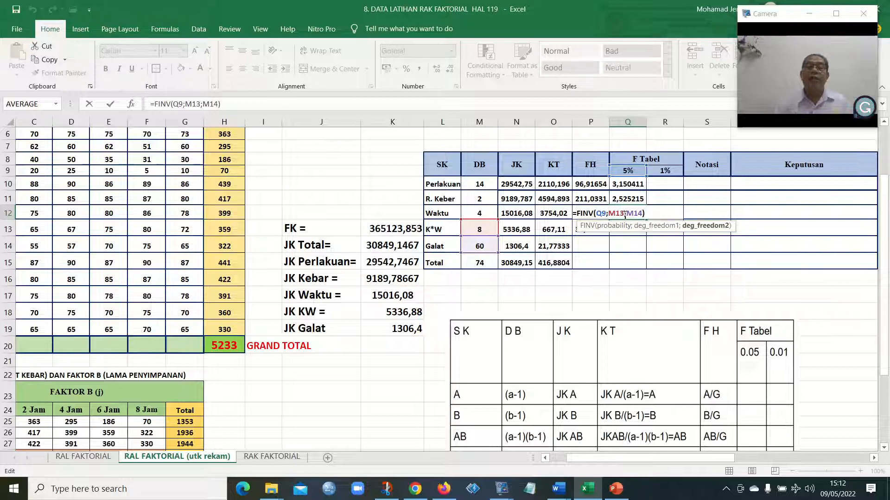
click(625, 214)
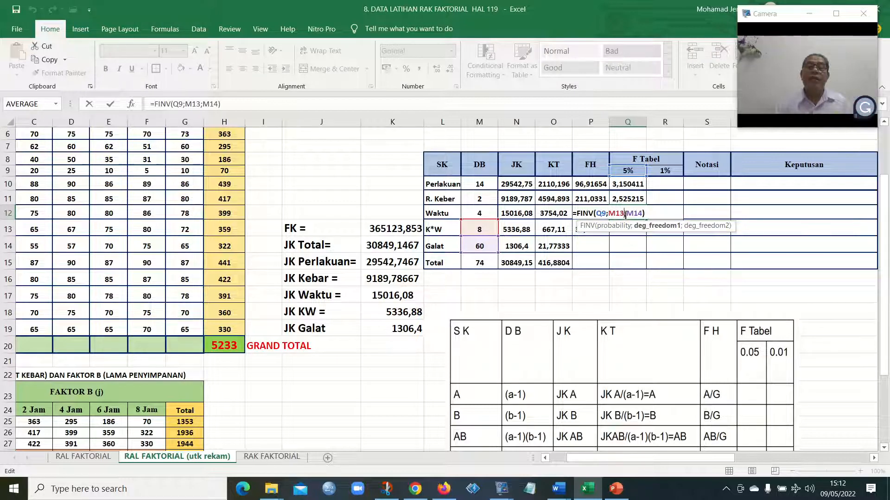
key(BackSpace)
key(BackSpace)
key(BackSpace)
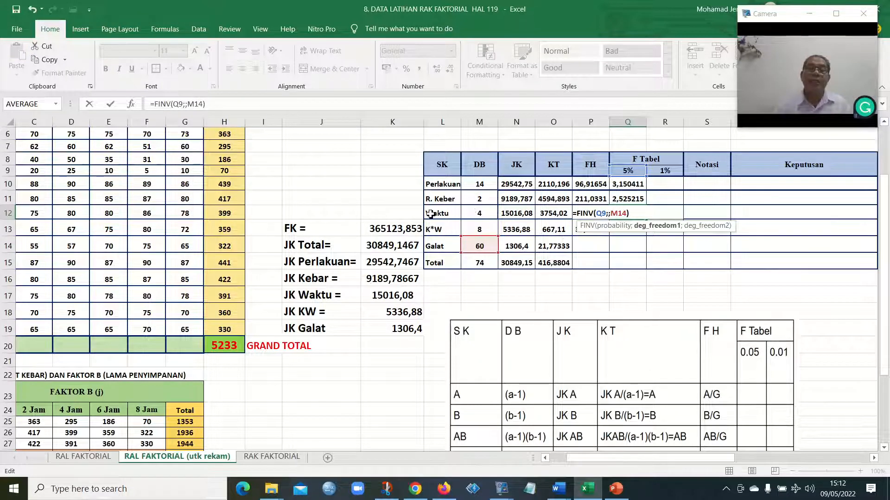
click(482, 210)
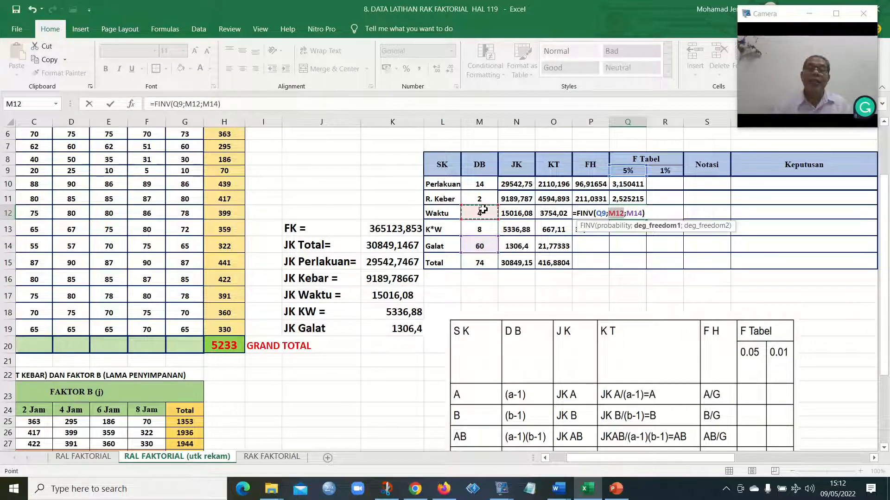
click(644, 214)
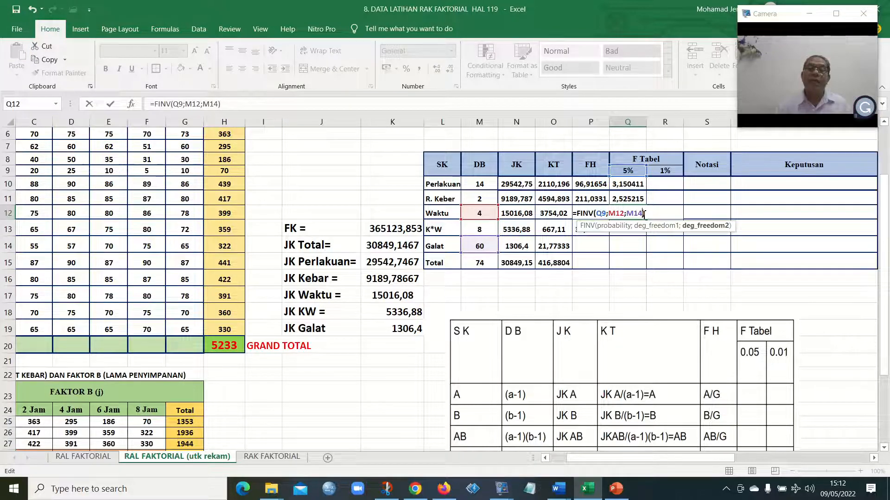
key(Return)
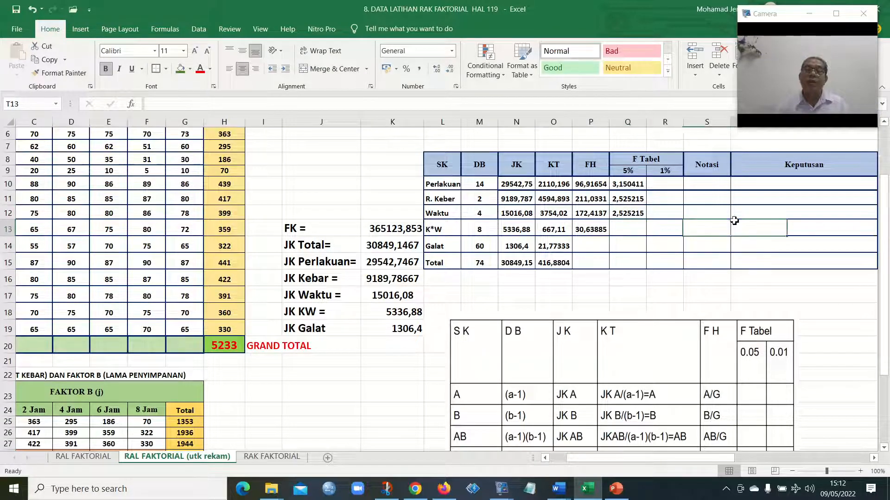
Try to correct the degrees-of-freedom references in the Perlakuan row's 5% F Tabel formula
click(631, 185)
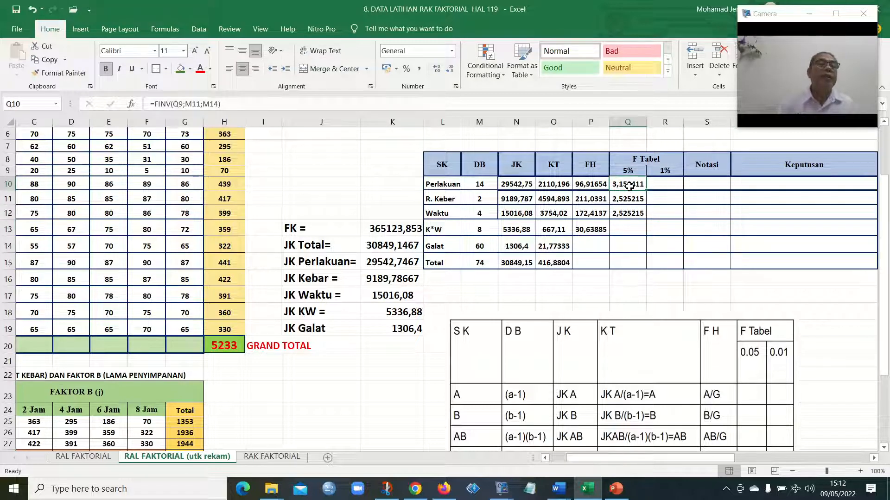
double_click(629, 185)
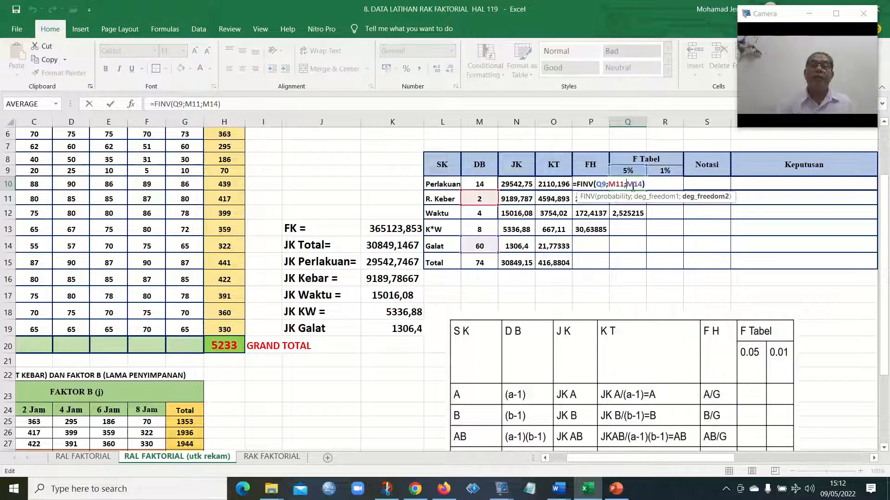
click(637, 209)
key(Delete)
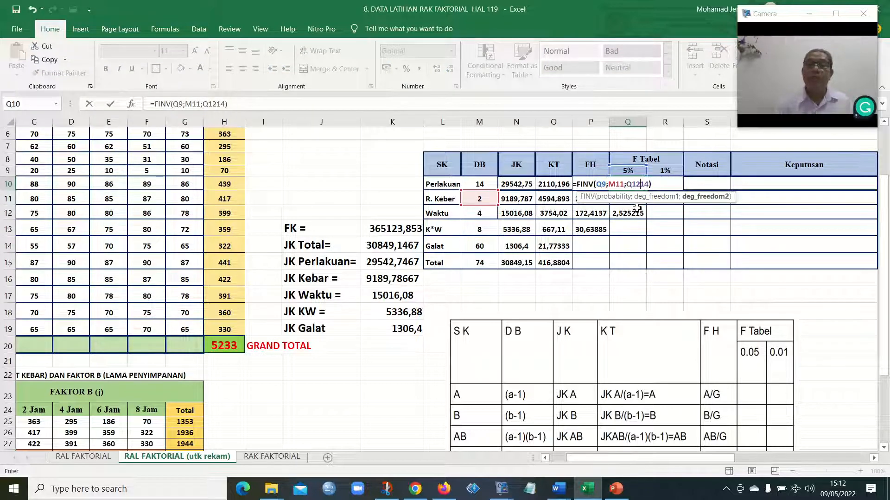
key(Return)
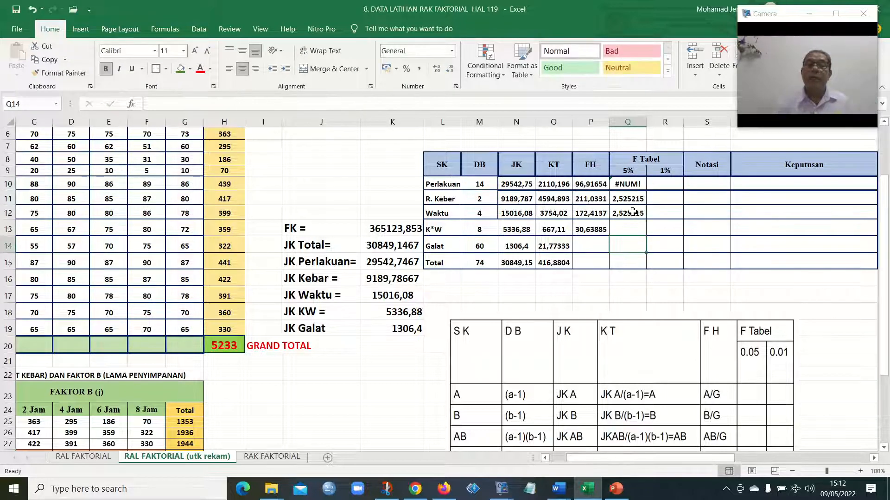
Clear the 5% F Tabel cells of the Waktu, R. Keber and Perlakuan rows
click(634, 212)
double_click(634, 211)
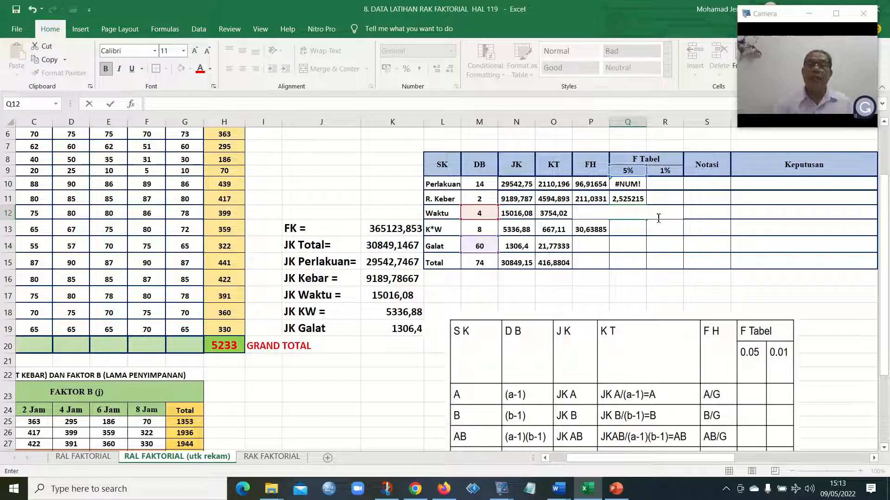
click(648, 247)
click(630, 200)
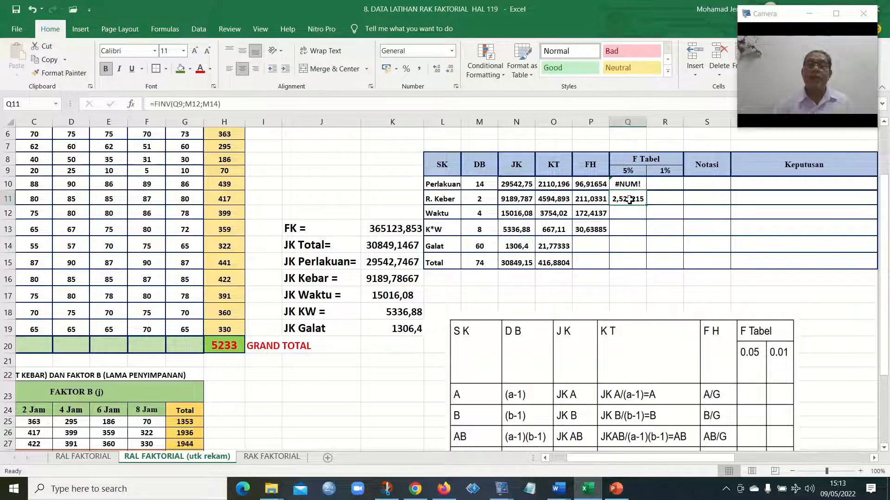
key(Delete)
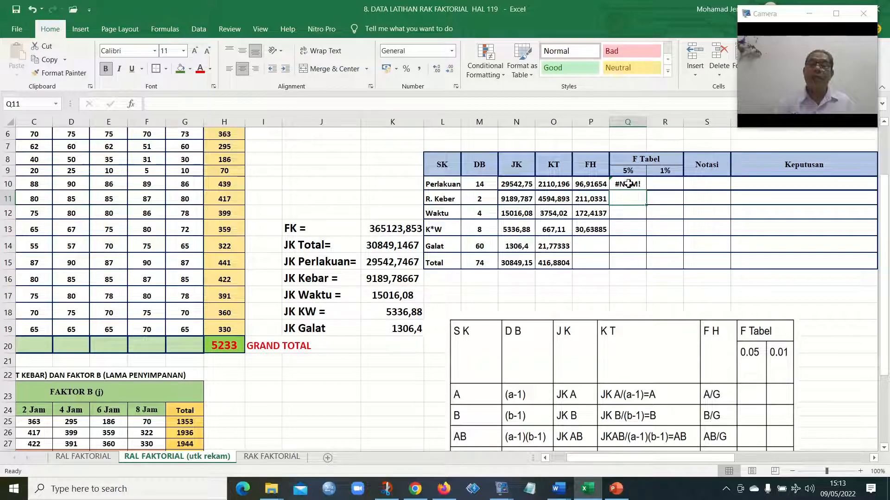
click(628, 184)
key(Delete)
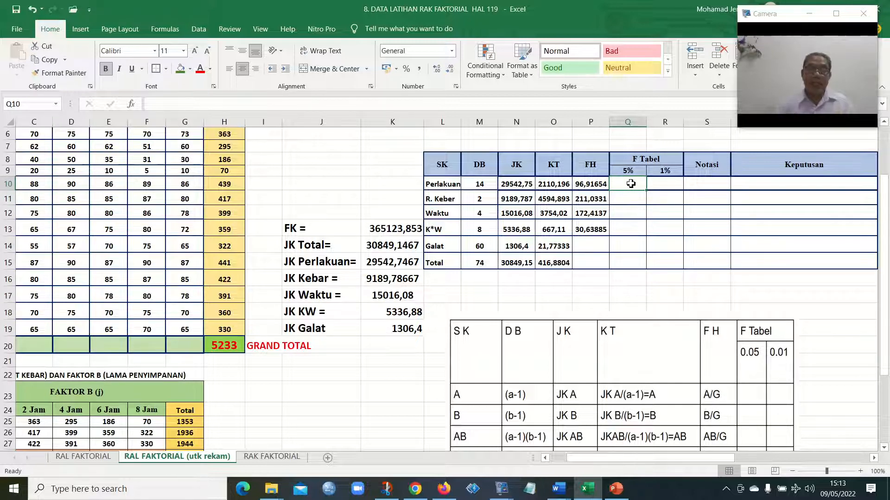
Enter the formula =FINV(Q9;M10;M14) in the Perlakuan row's 5% F Tabel cell
text(=)
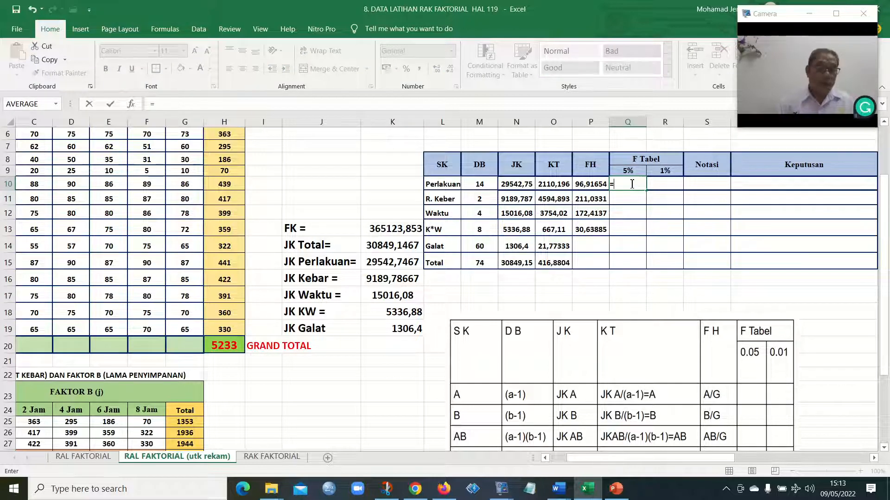
text(FI)
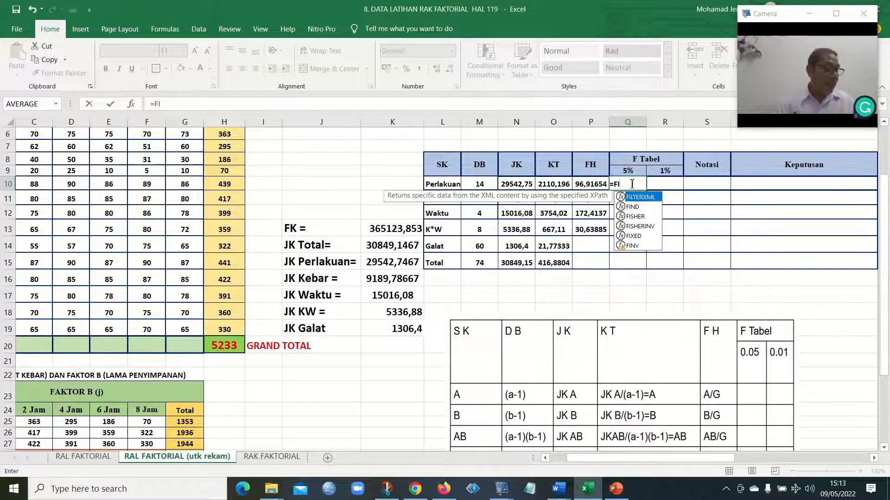
text(NV)
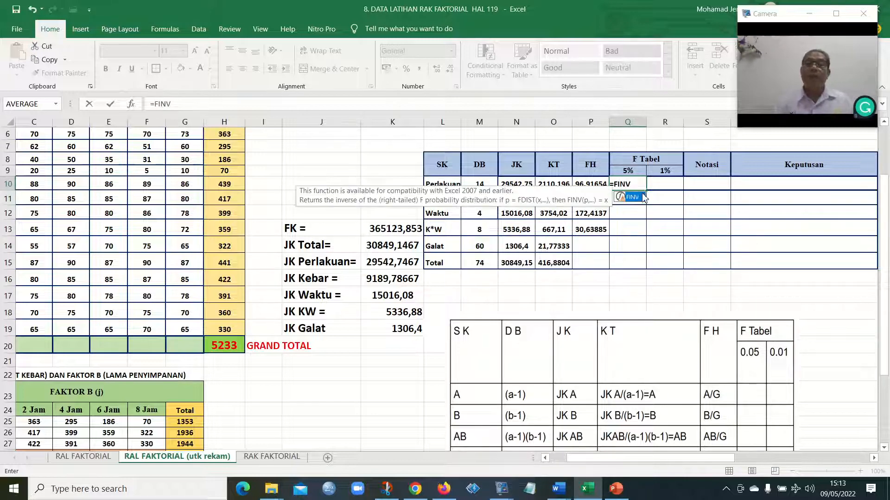
text(()
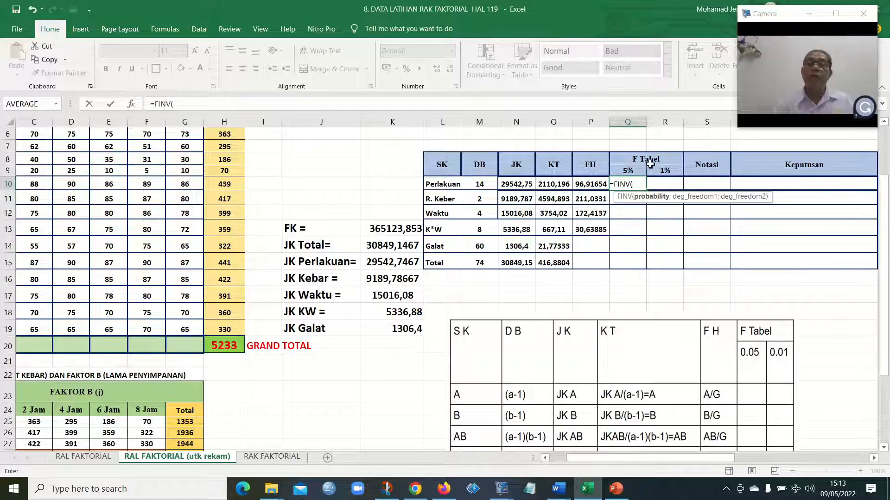
click(628, 172)
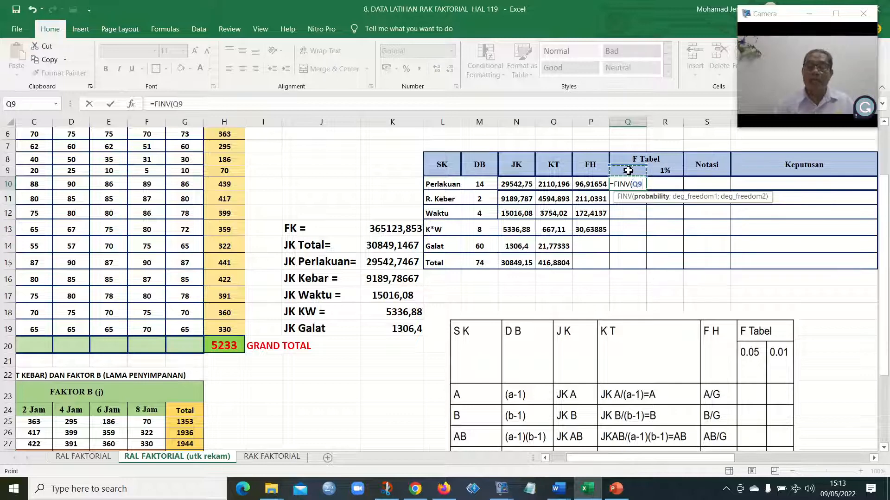
text(;)
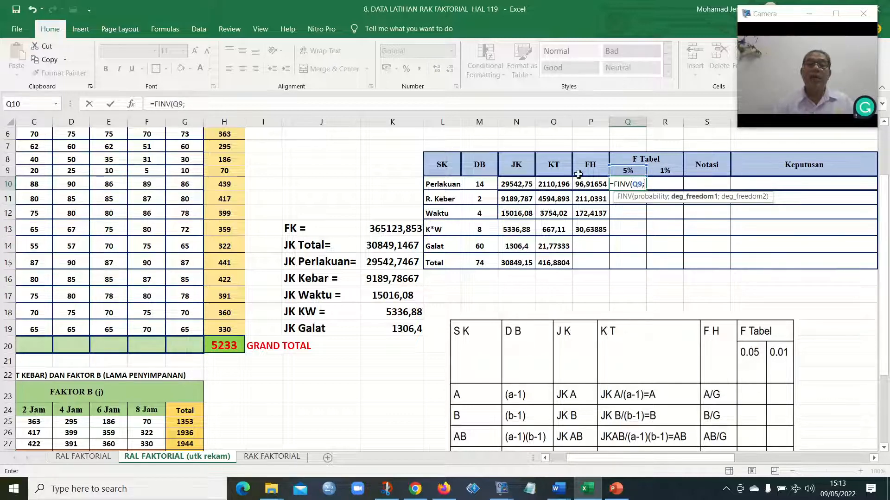
click(481, 184)
text(;)
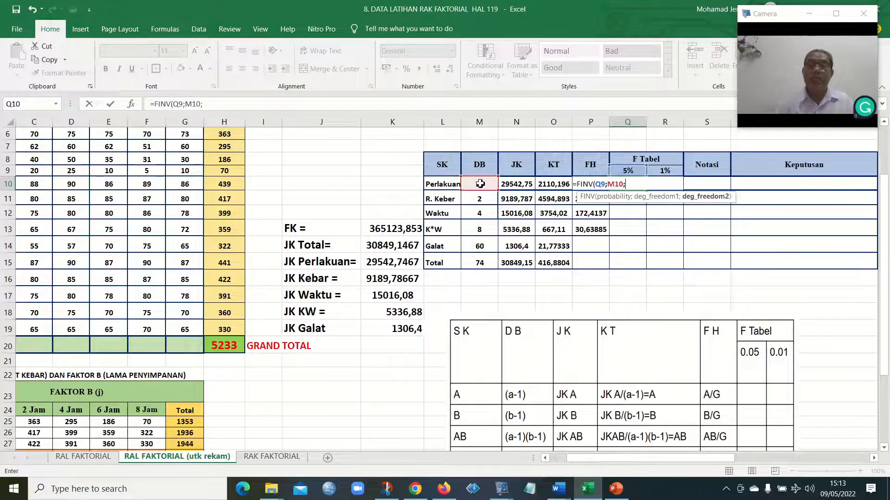
click(484, 251)
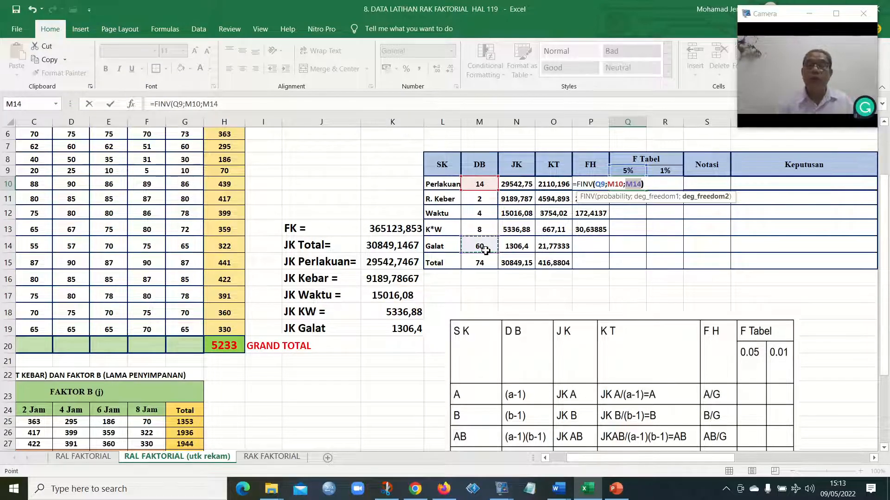
text())
key(Return)
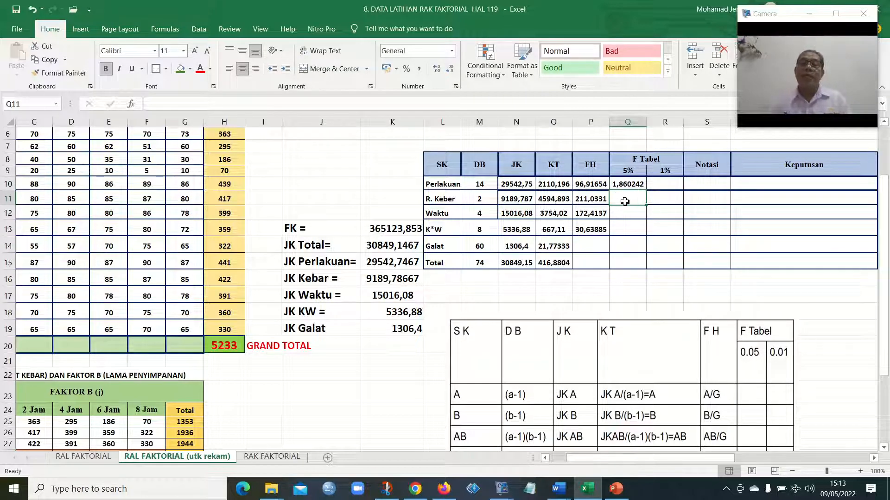
text(=)
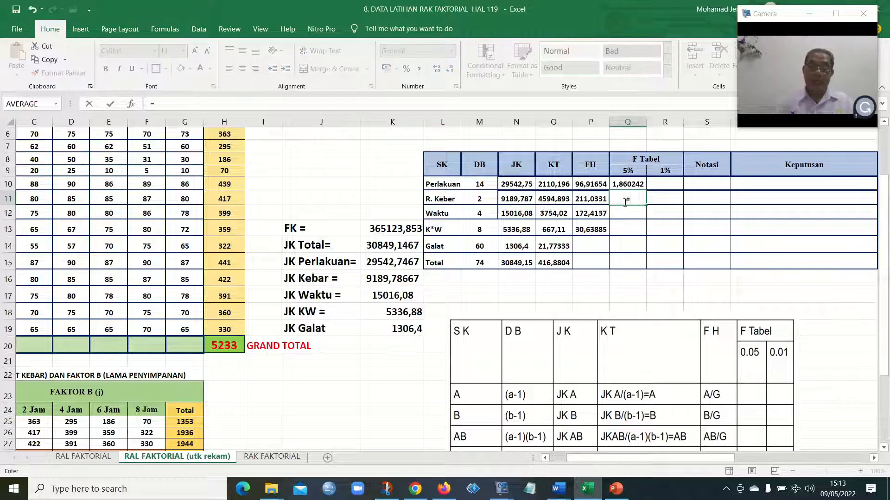
text(F)
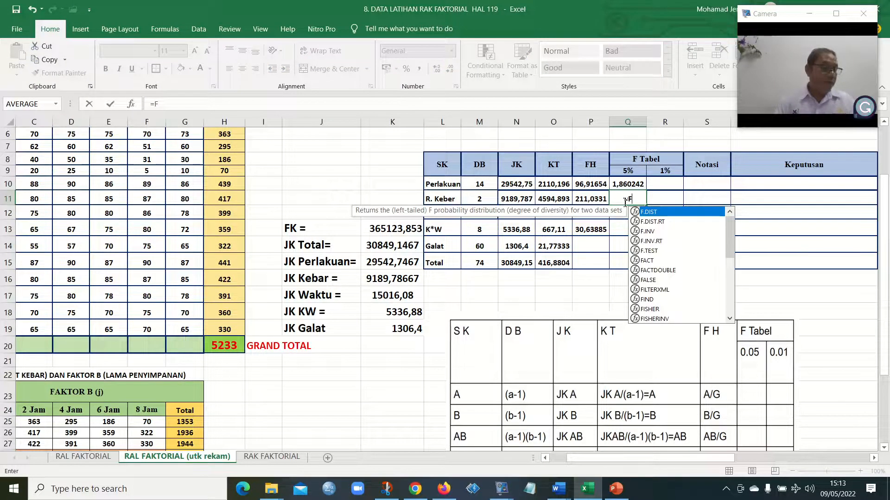
text(INV)
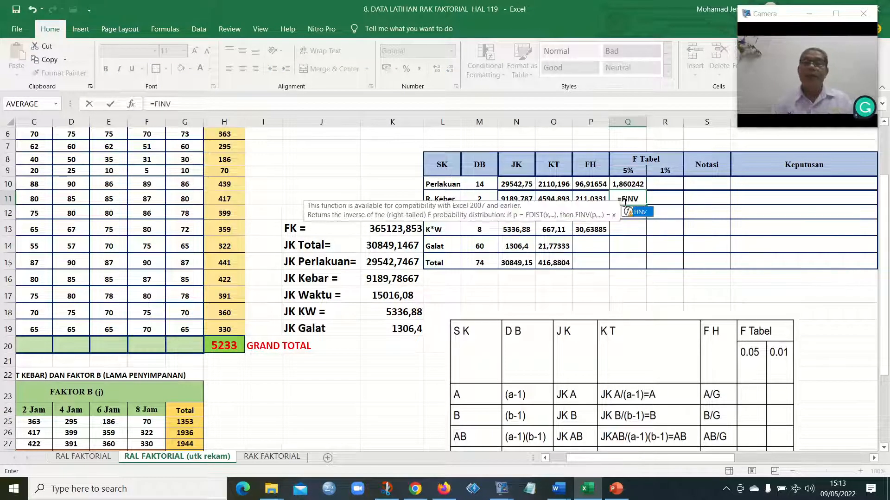
double_click(638, 212)
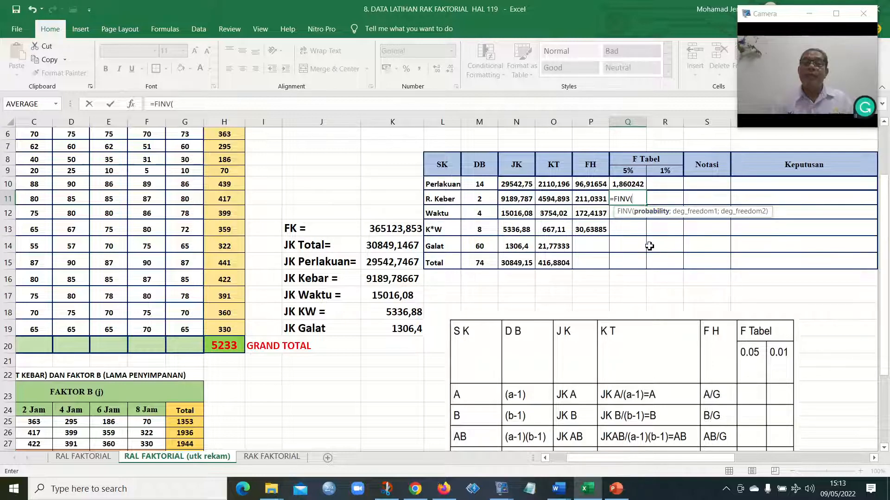
click(628, 171)
text(;)
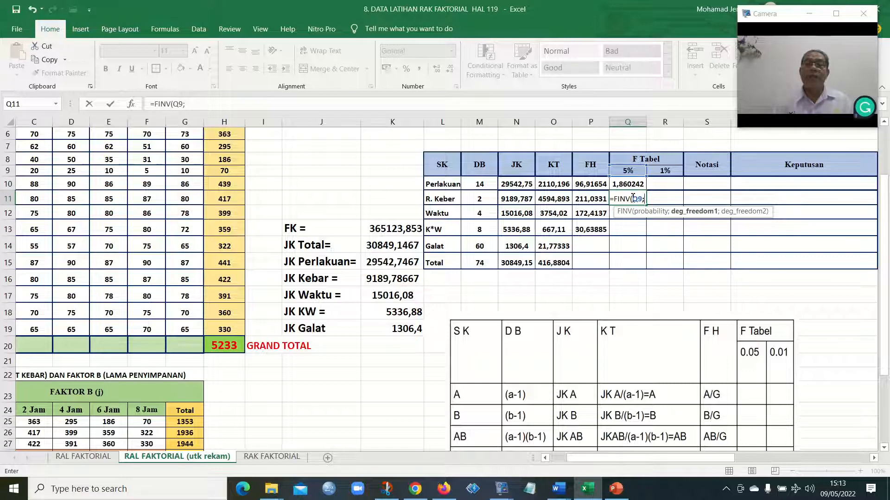
click(477, 200)
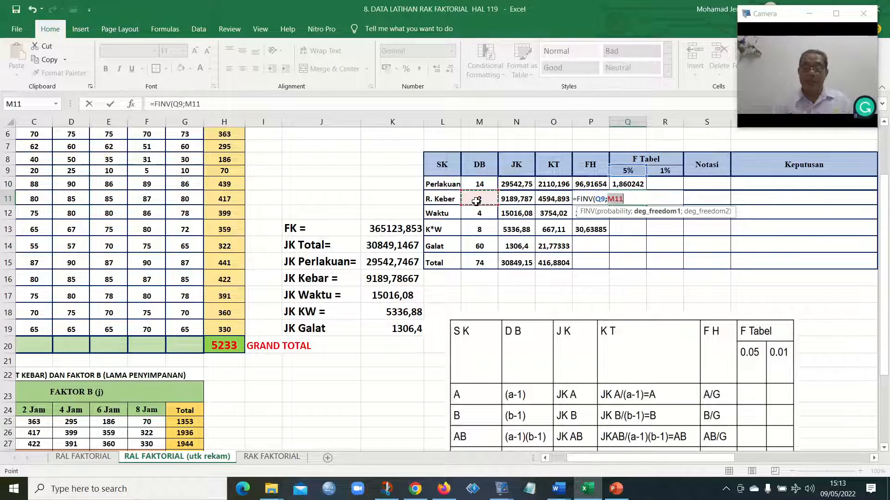
text(;)
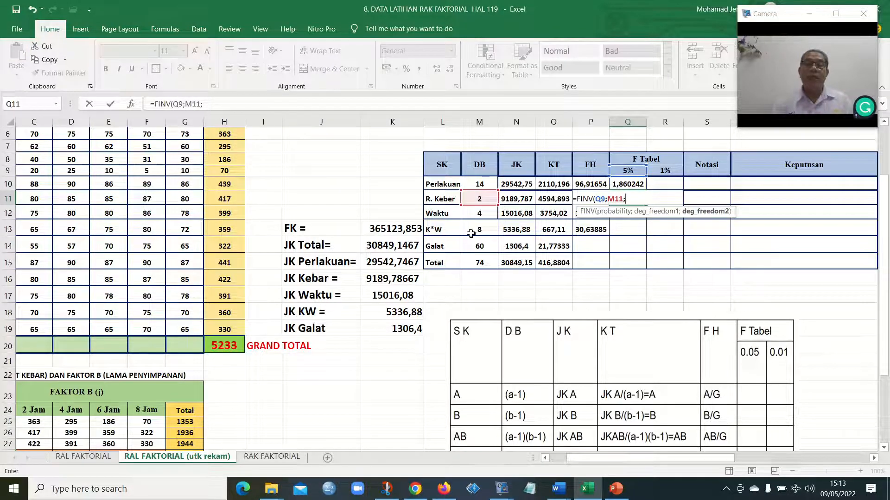
click(482, 246)
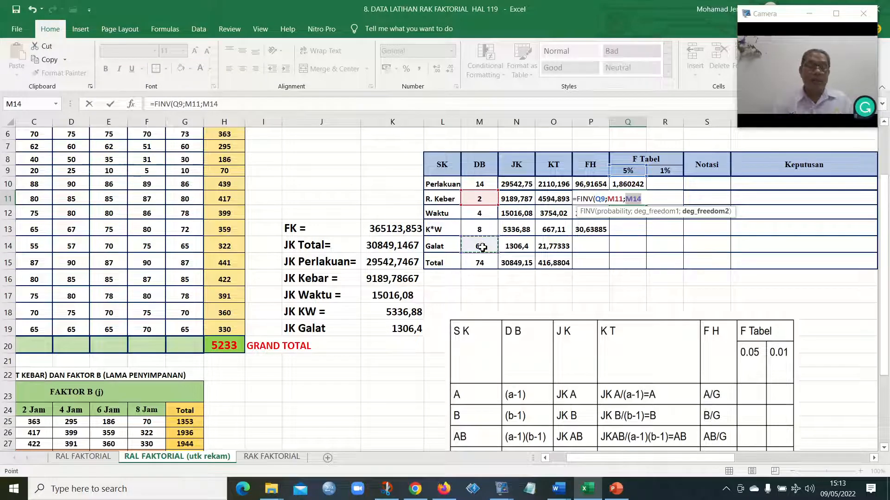
text())
key(Return)
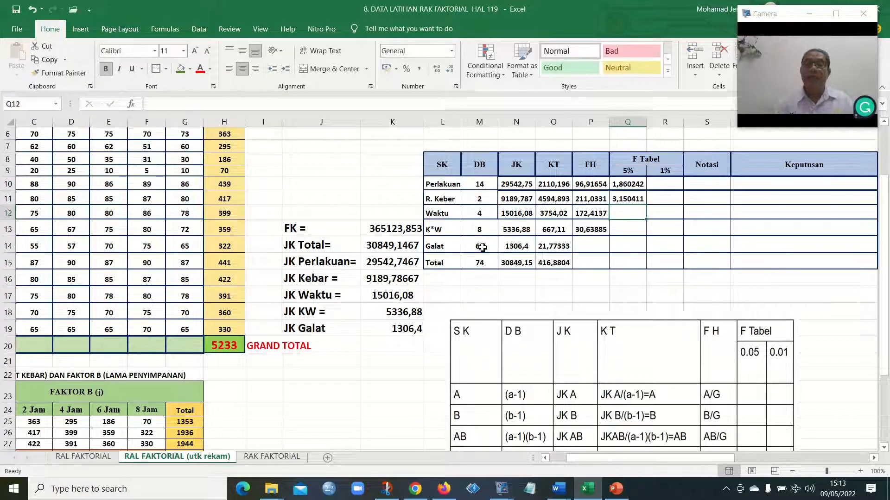
Enter the formula =FINV(Q9;M12;M14) in the Waktu row's 5% F Tabel cell
double_click(627, 212)
text(=)
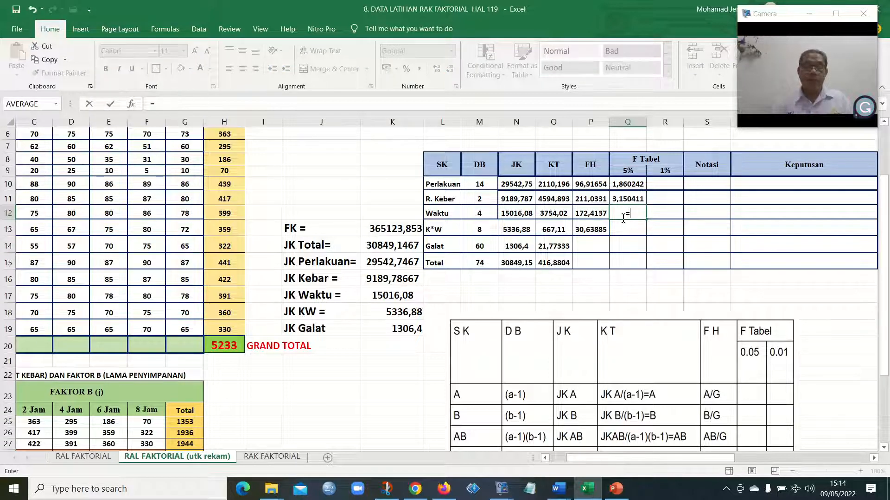
text(FI)
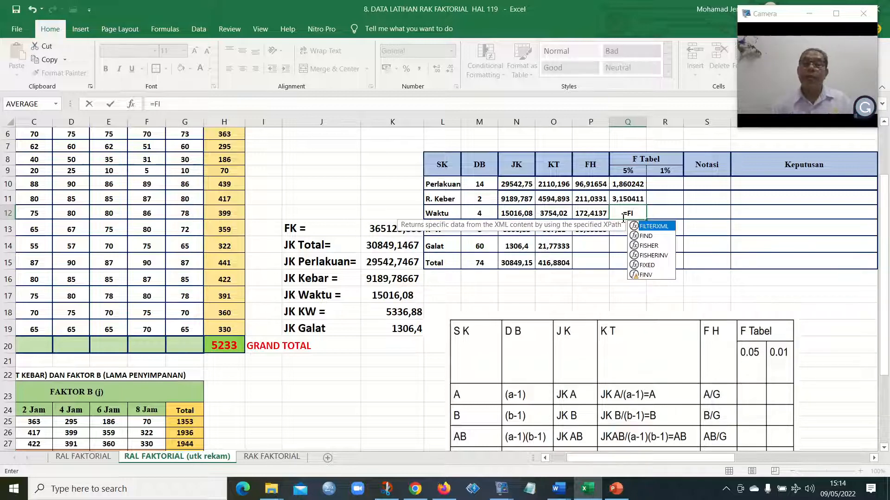
double_click(646, 276)
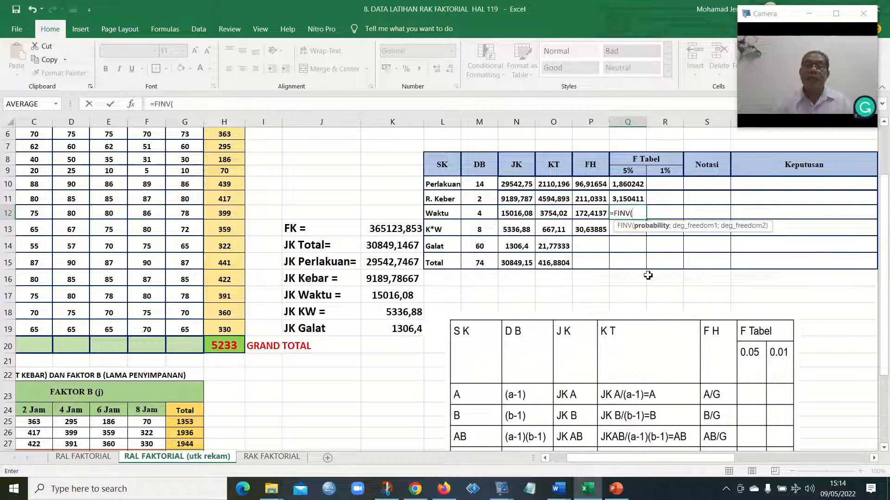
click(633, 173)
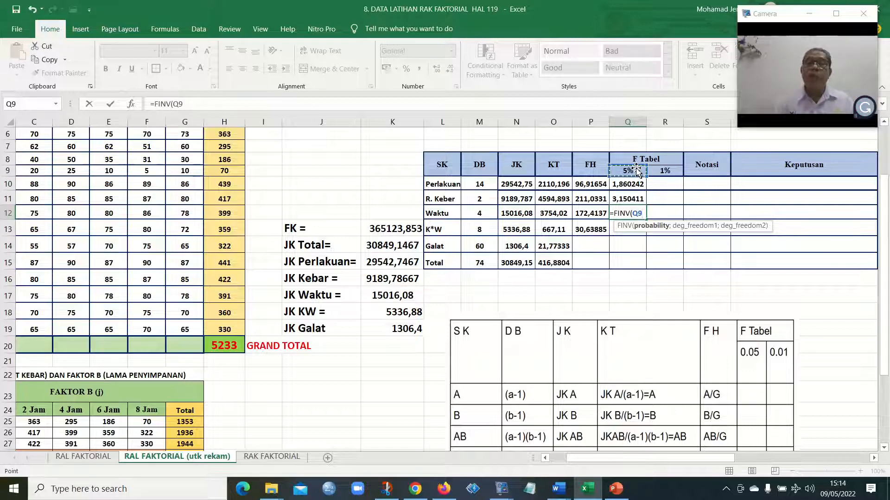
text(;)
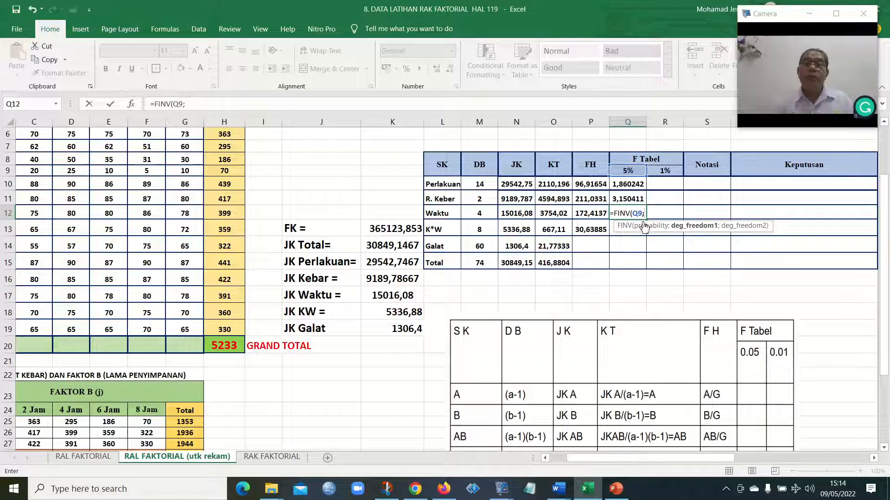
click(482, 214)
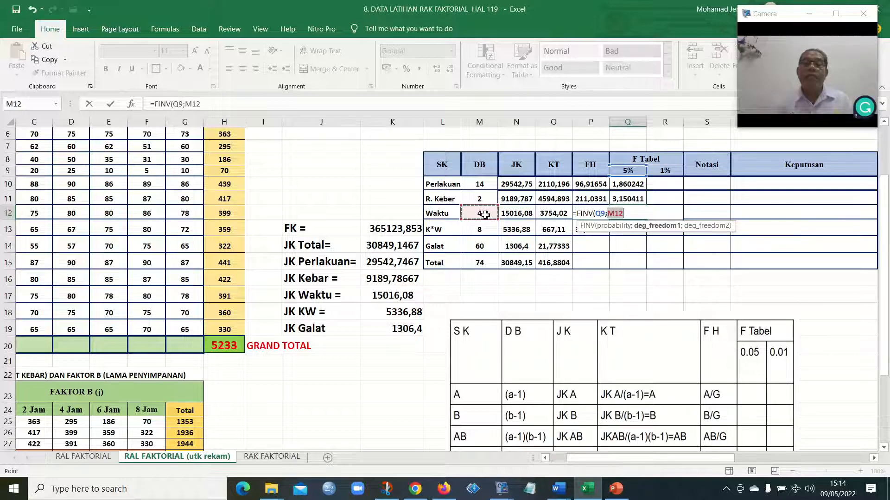
text(;)
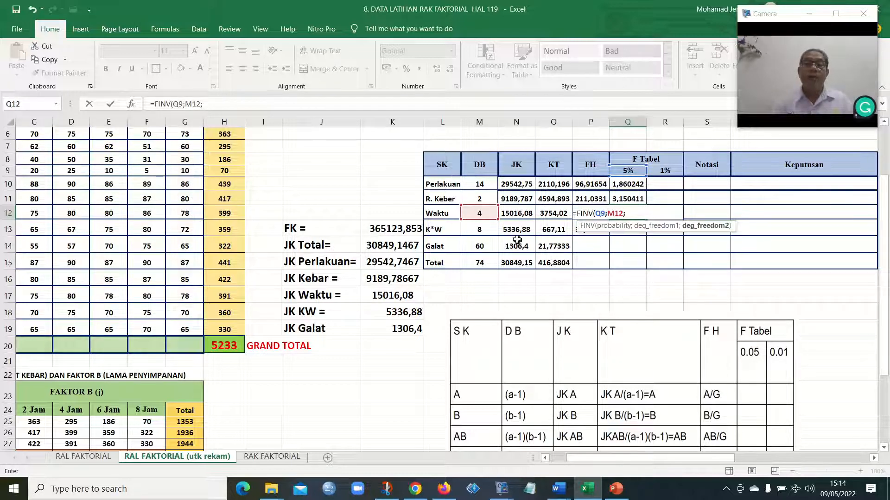
click(489, 248)
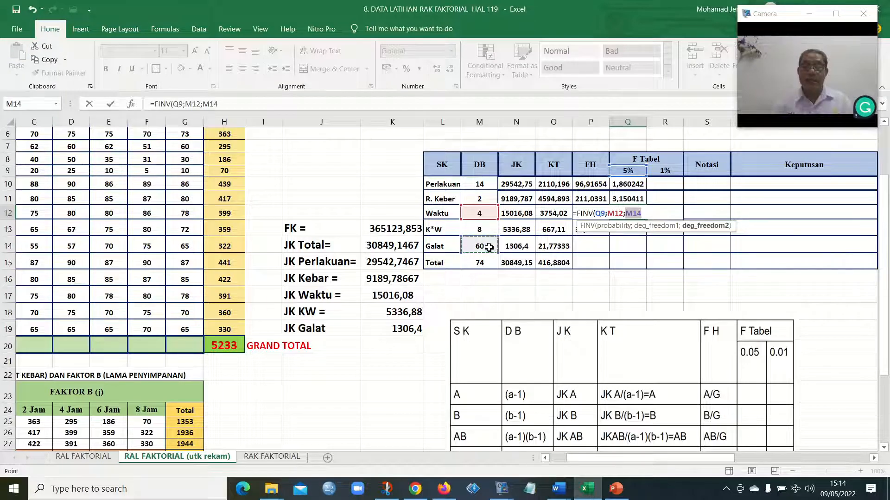
text())
key(Return)
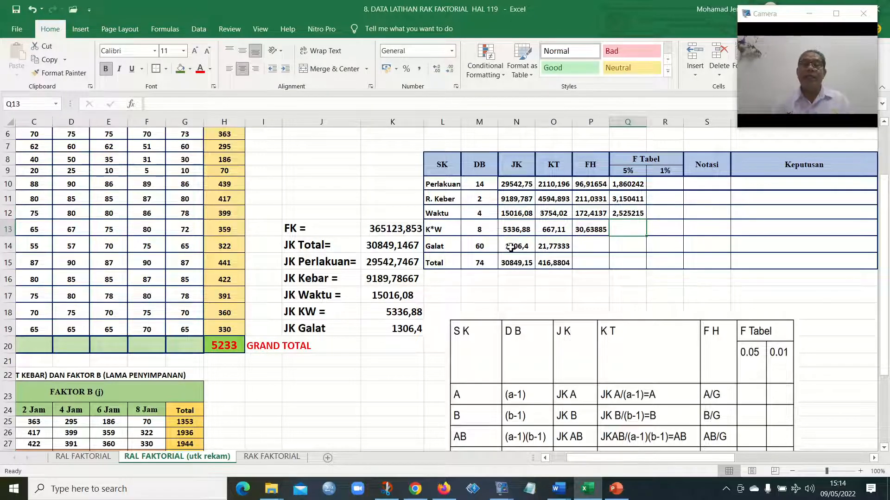
Enter the formula =FINV(Q9;M13;M14) in the K*W row's 5% F Tabel cell
text(=)
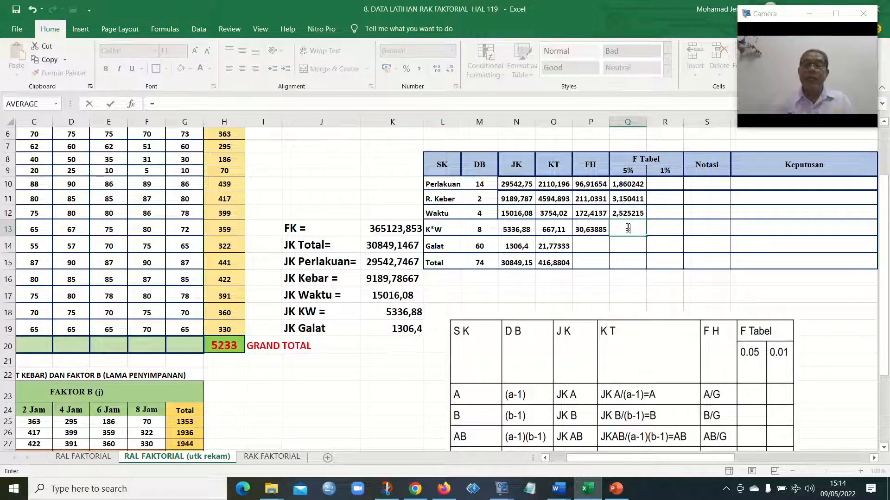
text(F)
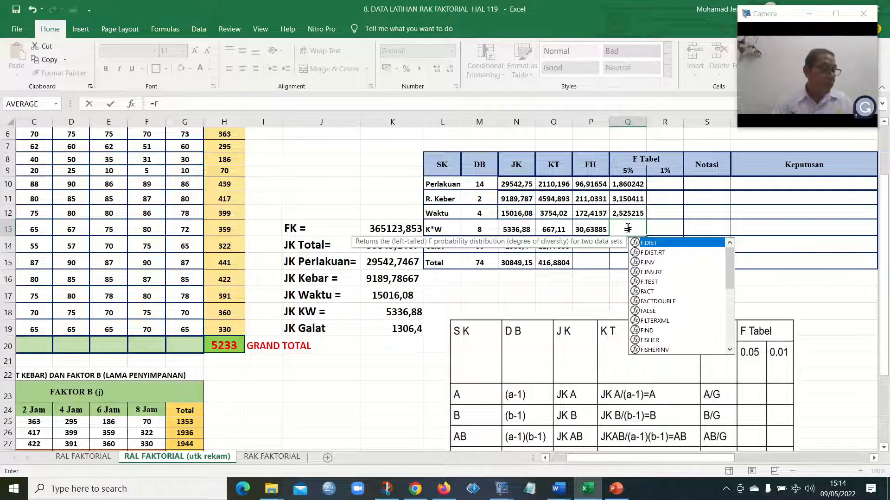
text(IN)
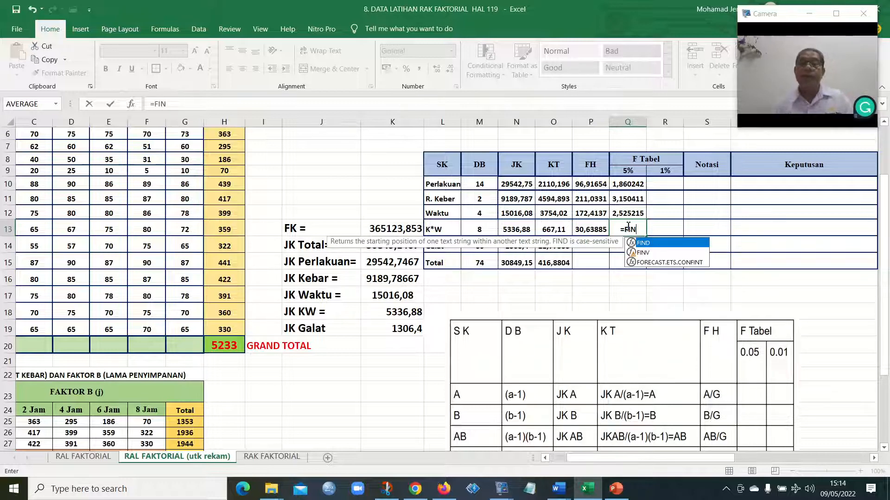
click(642, 254)
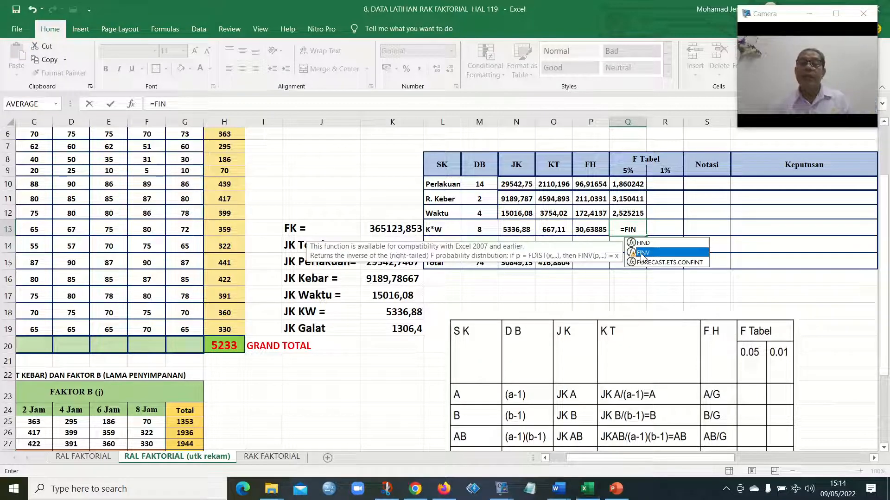
double_click(642, 254)
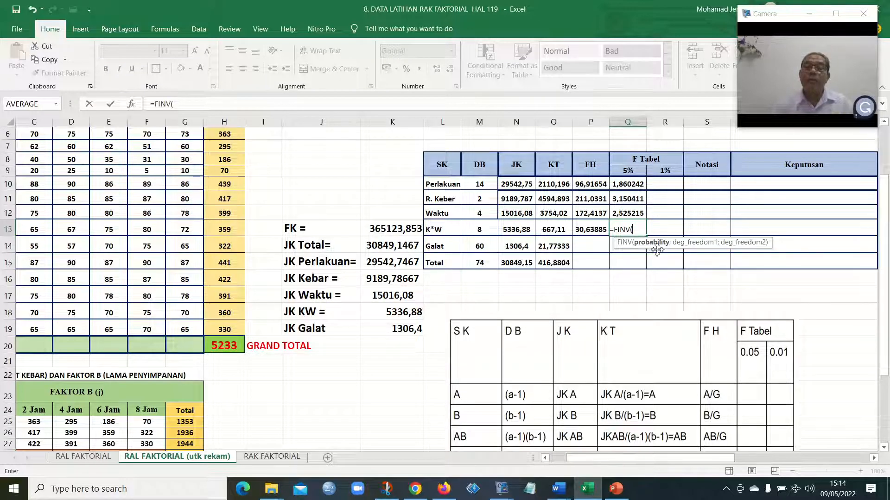
click(634, 171)
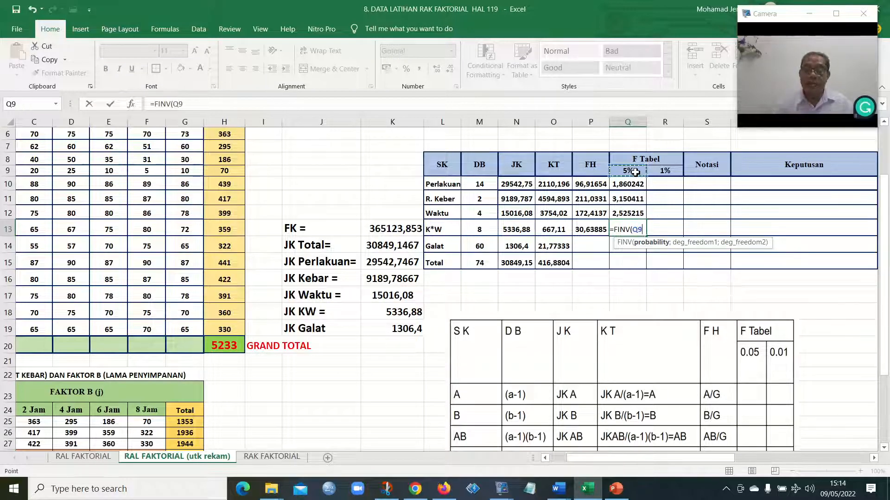
text(;)
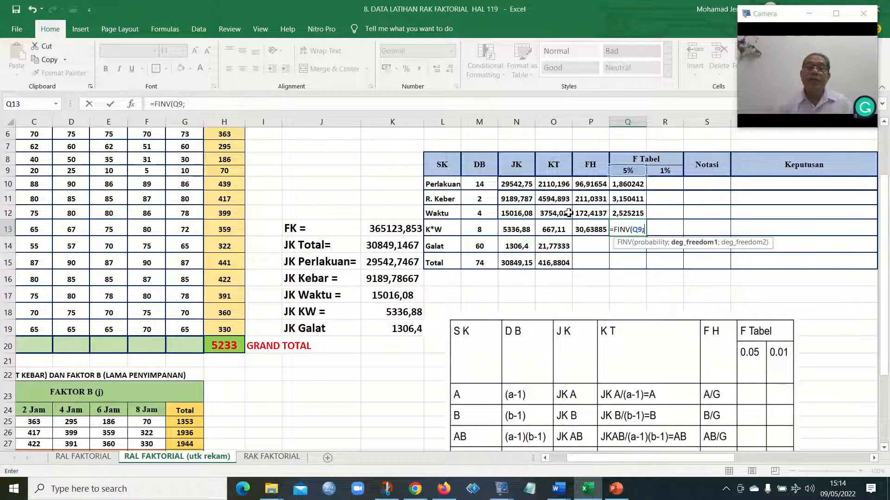
click(478, 227)
text(;)
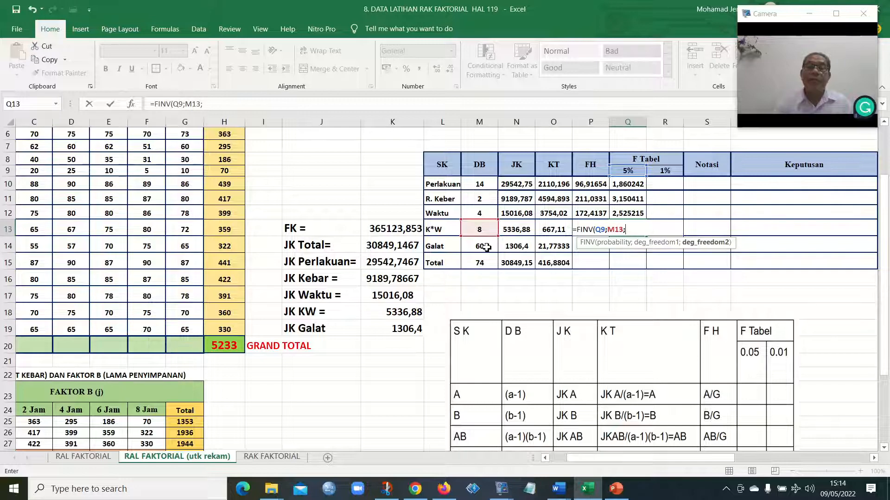
click(489, 246)
text())
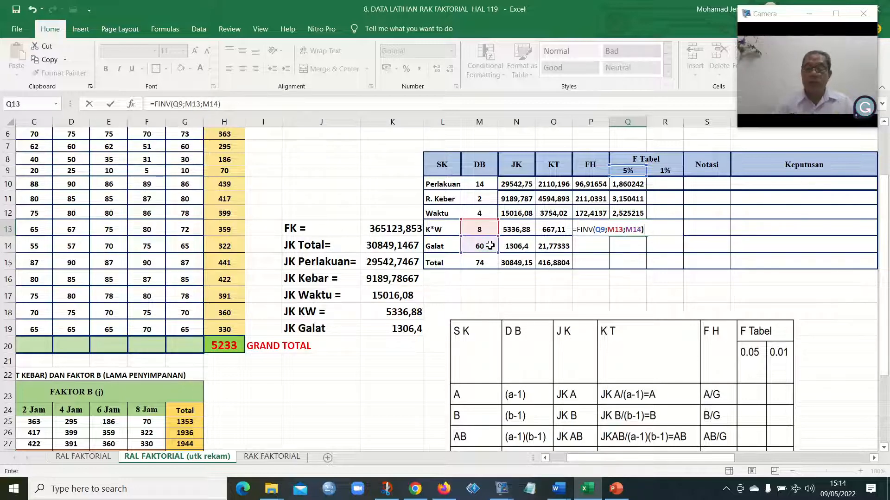
key(Return)
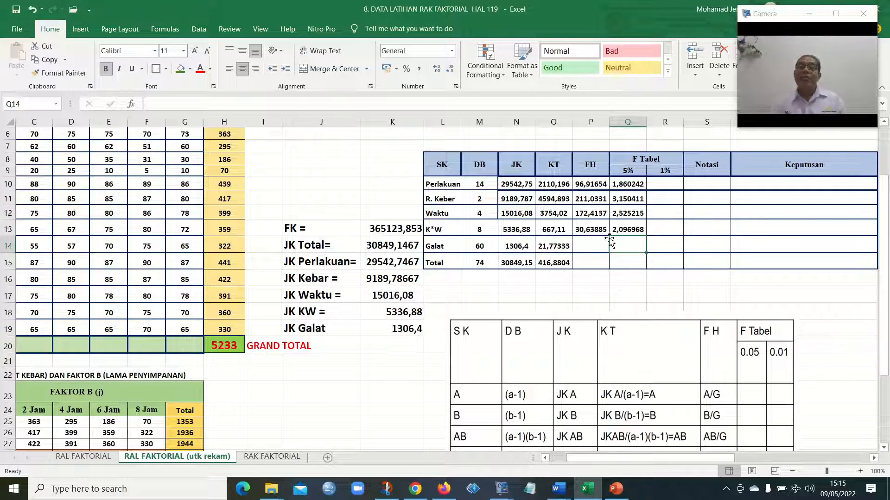
Enter the formula =FINV(R9;M10;M14) in the Perlakuan row's 1% F Tabel cell
click(662, 187)
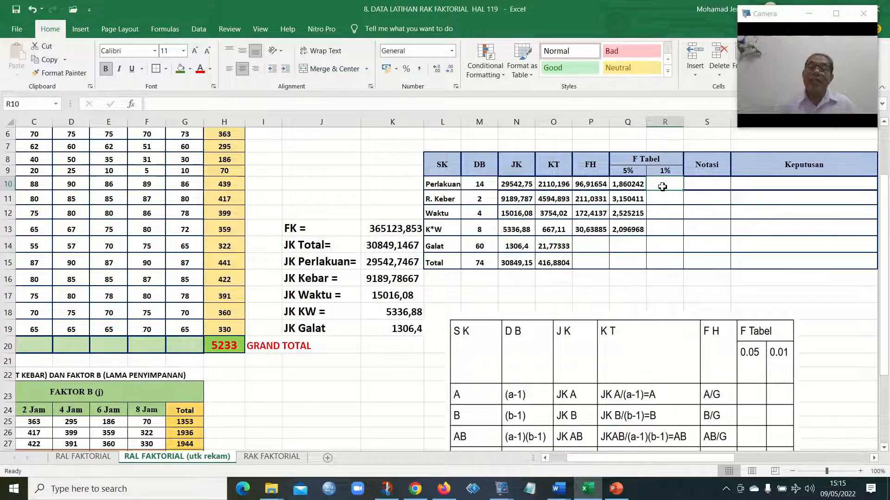
text(=)
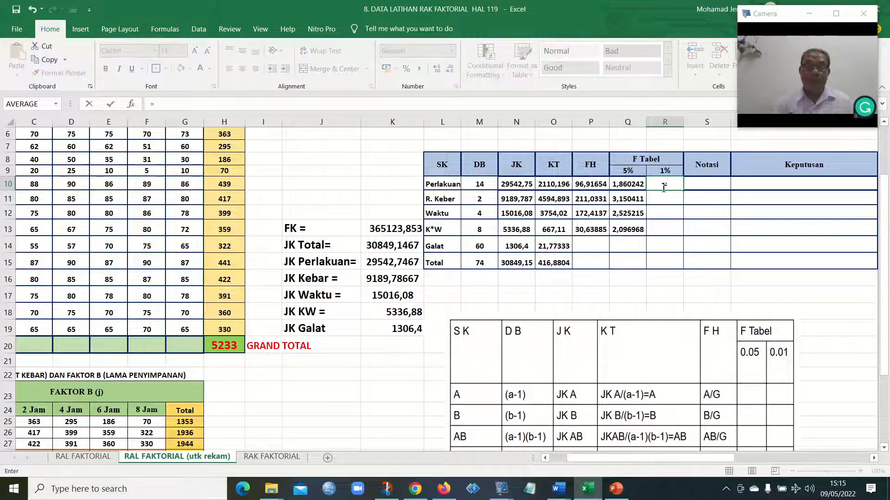
text(FI)
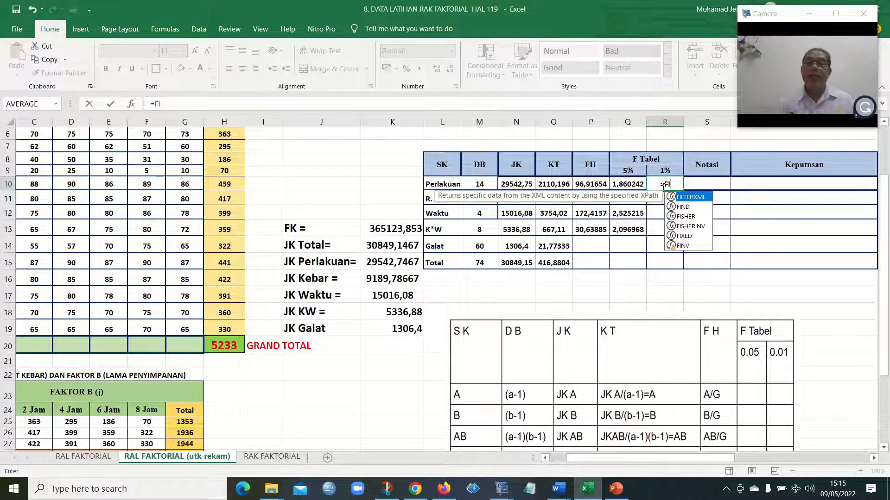
click(690, 247)
double_click(691, 246)
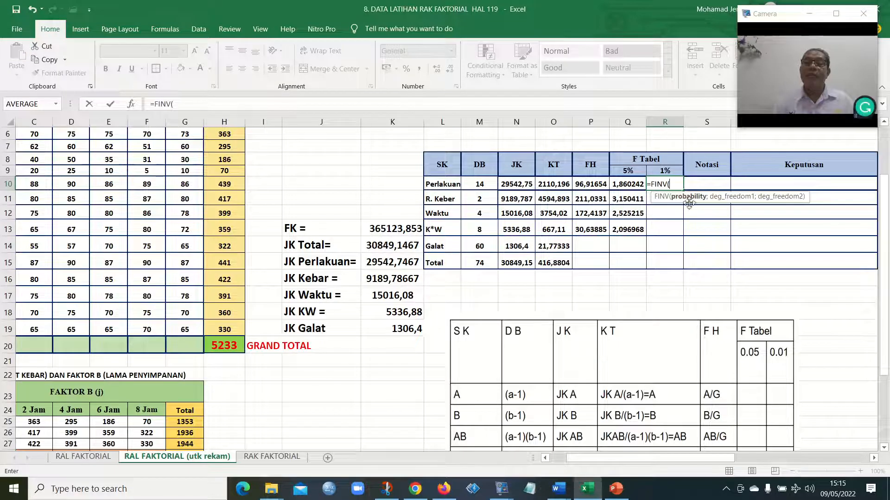
click(668, 171)
text(;)
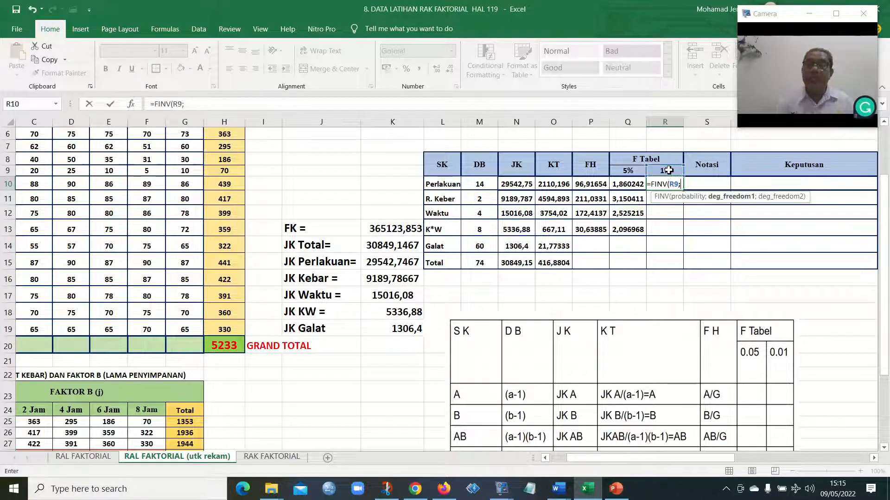
click(481, 185)
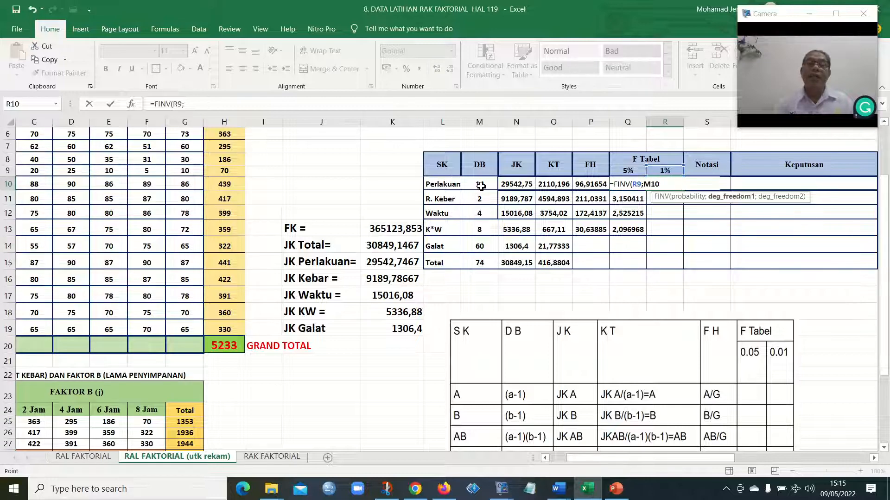
text(;)
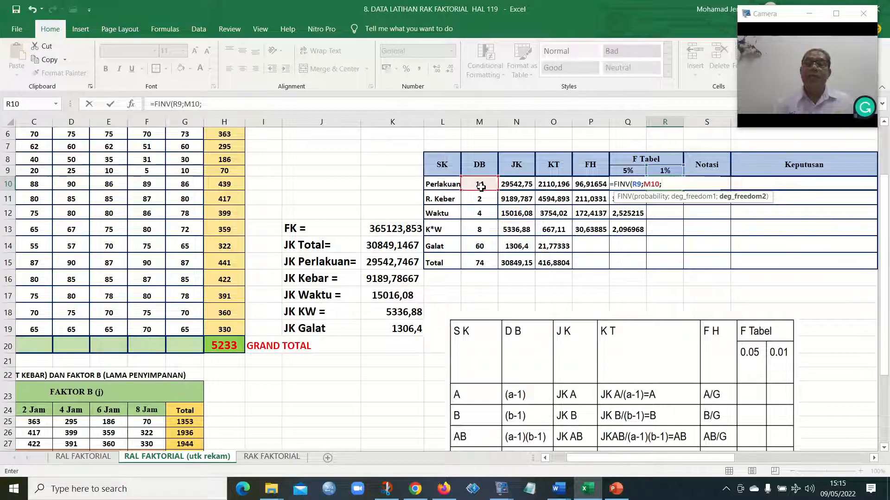
click(481, 247)
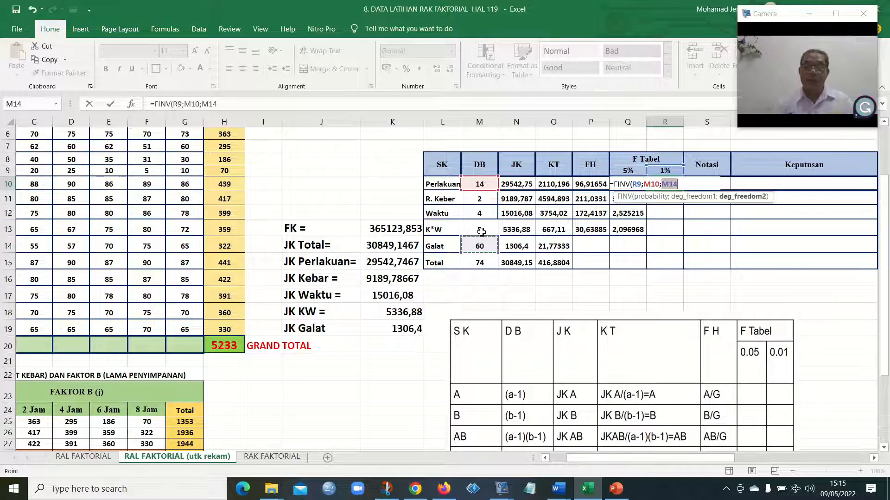
text())
key(Return)
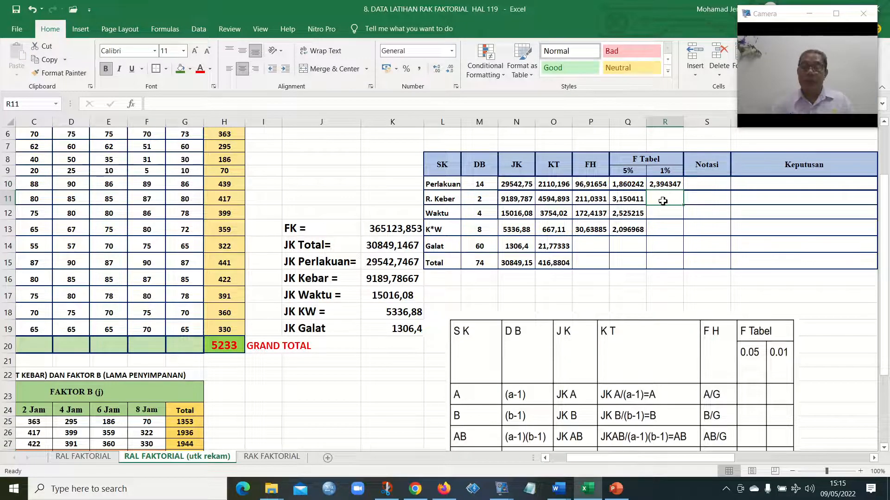
text(=)
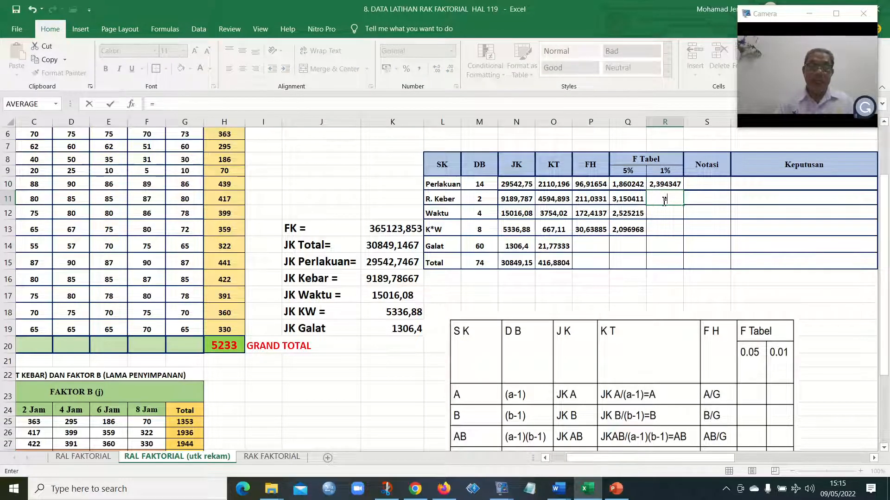
text(IN)
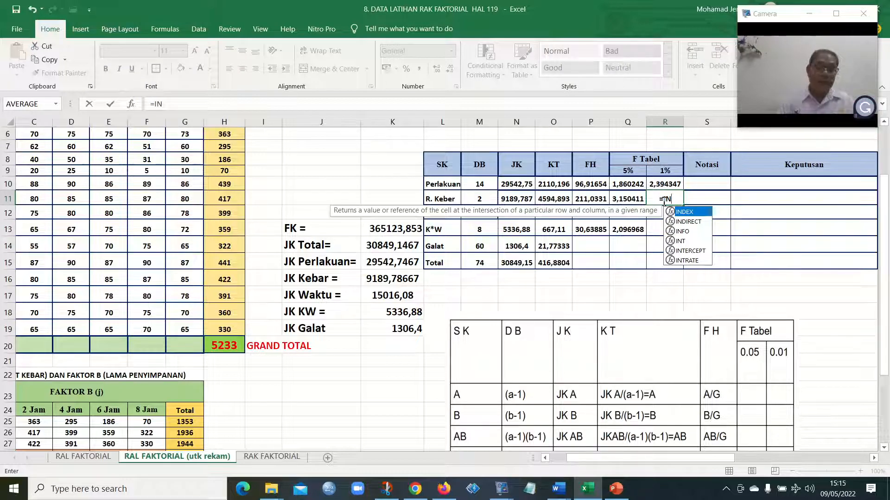
key(BackSpace)
key(BackSpace)
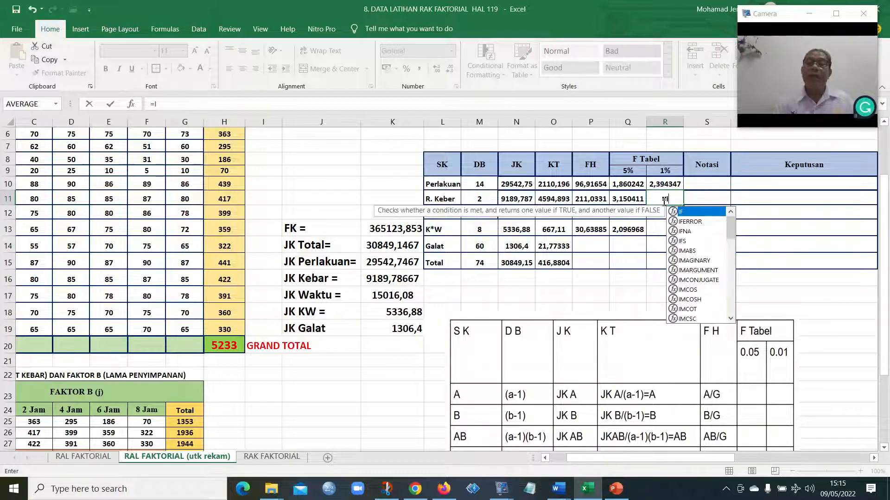
text(FIN)
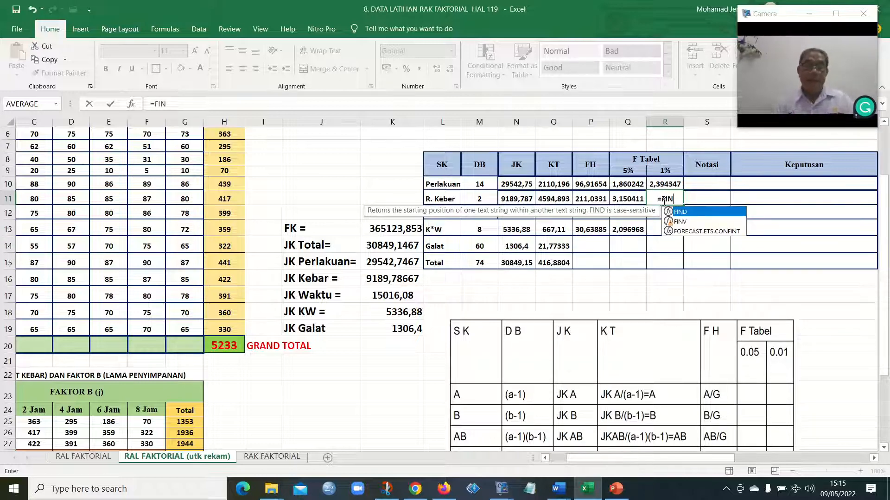
text(V)
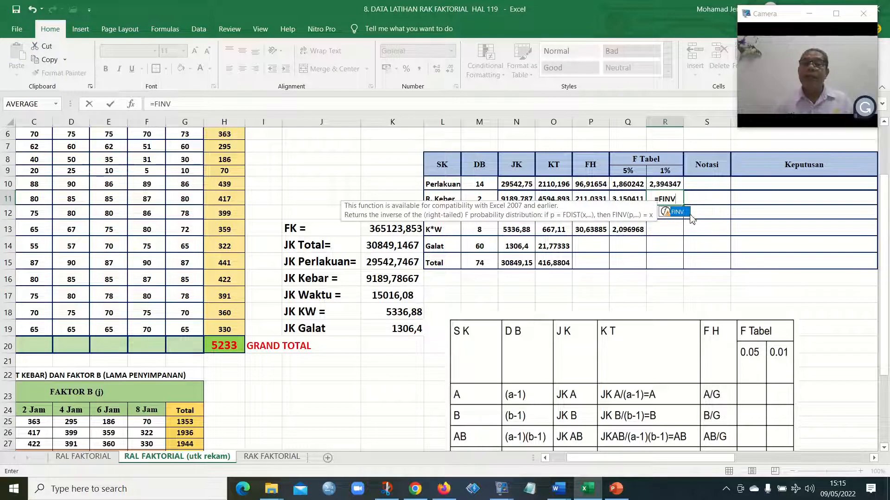
double_click(678, 220)
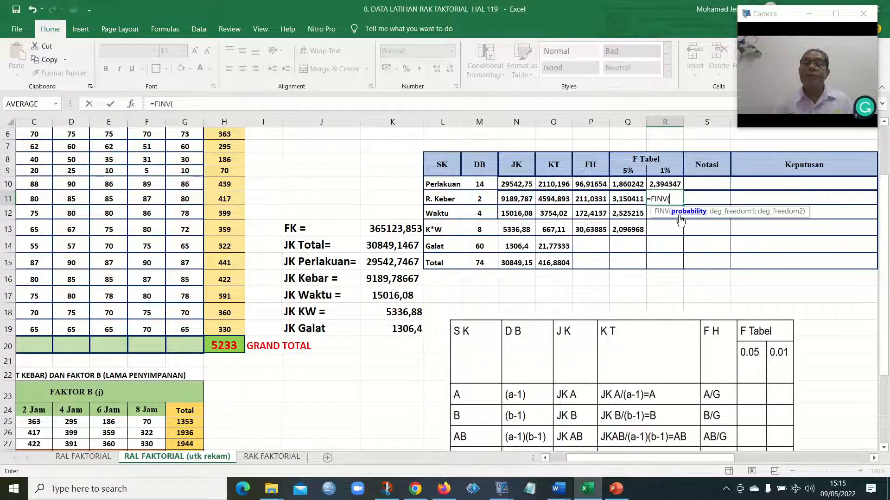
click(666, 173)
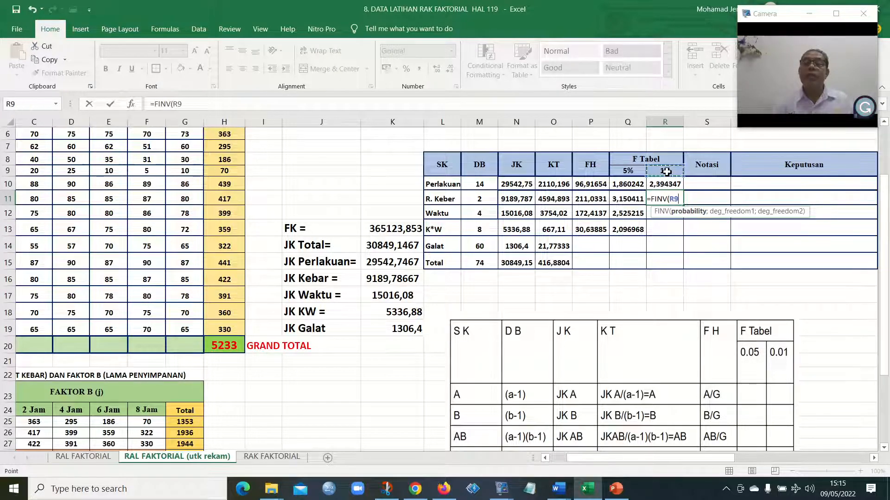
text(;)
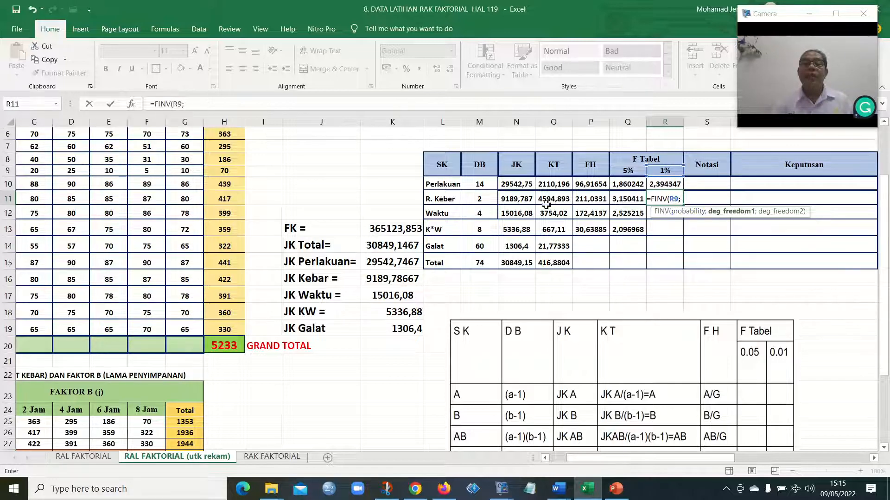
click(484, 201)
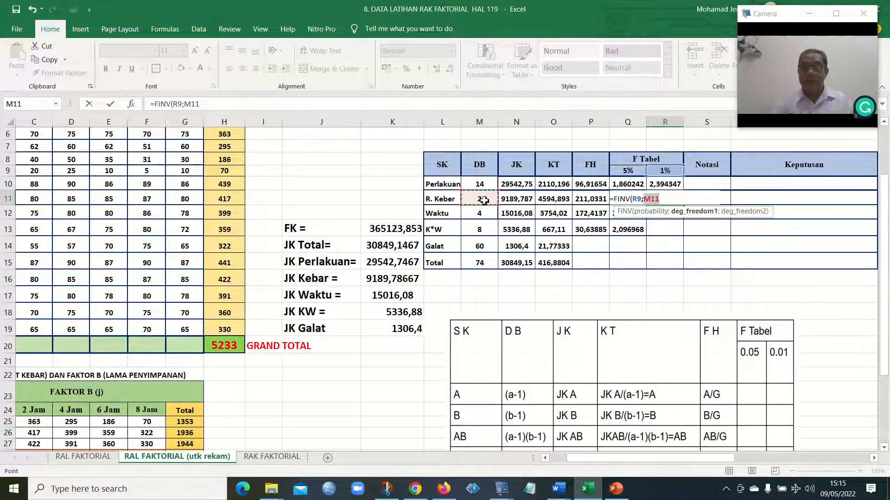
text(;)
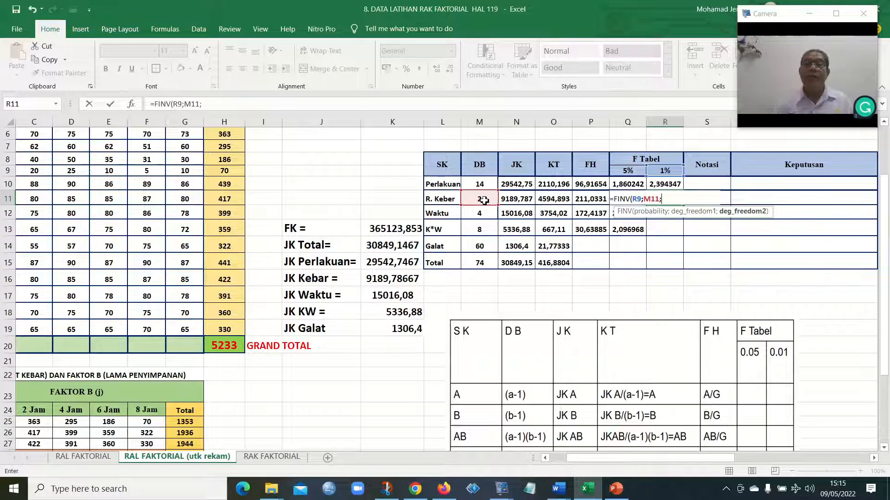
click(484, 250)
text())
key(Return)
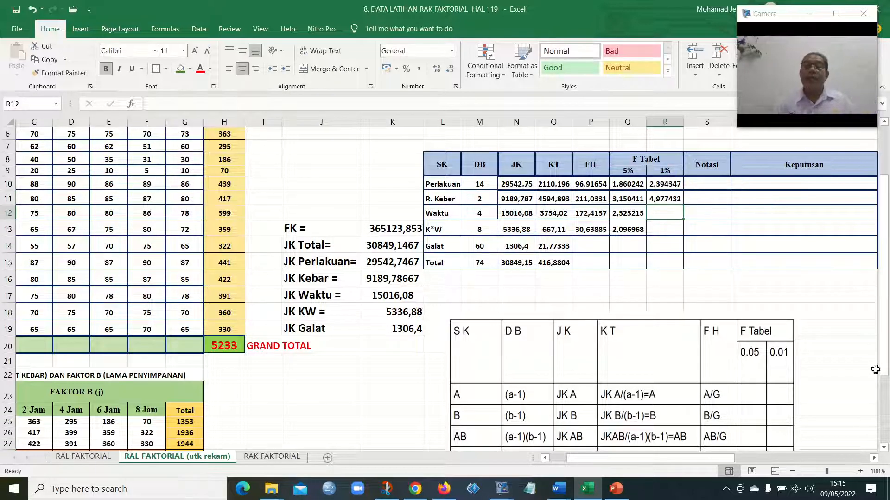
click(808, 263)
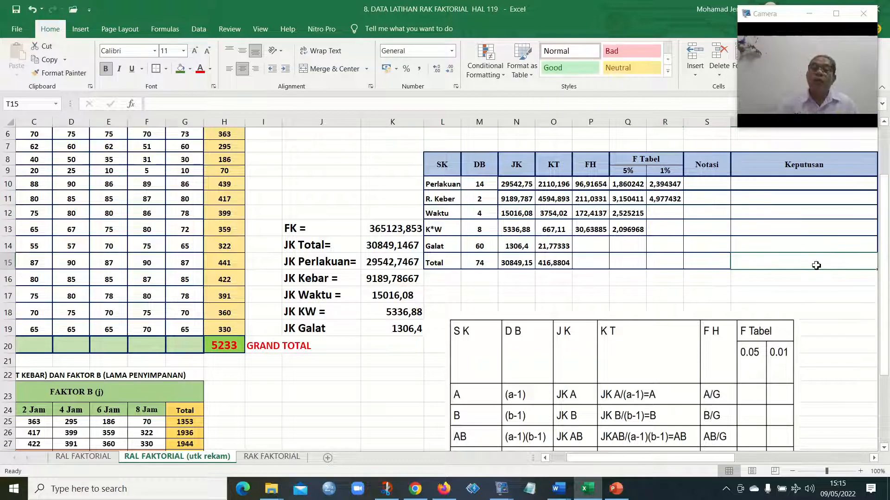
Copy the R. Keber row's 1% F Tabel formula into the Waktu row's 1% cell
click(667, 200)
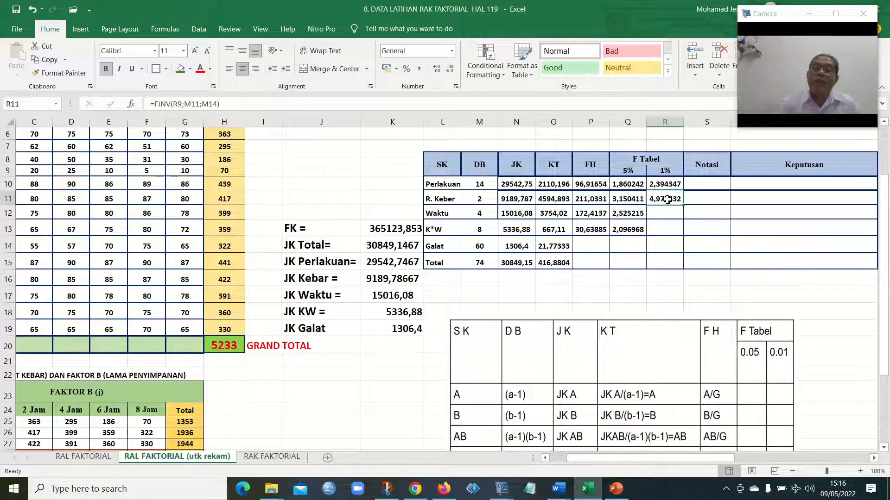
click(47, 59)
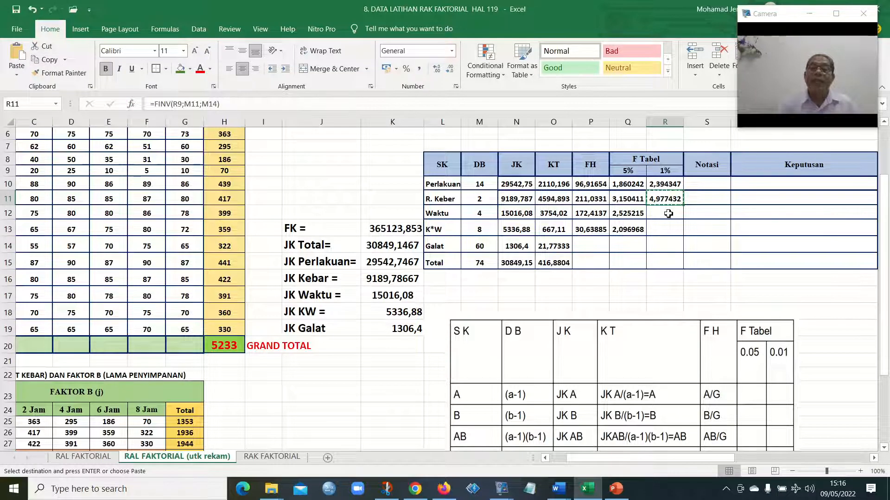
click(669, 212)
click(18, 59)
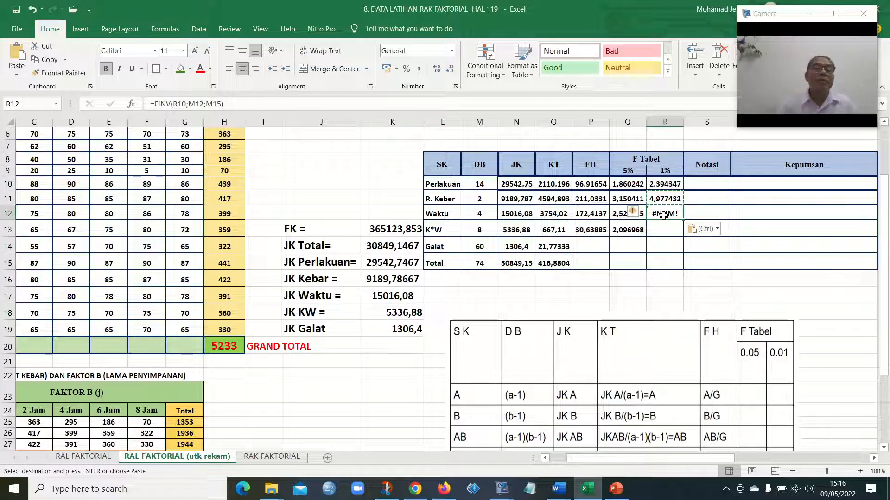
Point the probability argument of the Waktu row's 1% F Tabel formula to the 1% header cell R9
click(188, 106)
key(BackSpace)
key(BackSpace)
key(BackSpace)
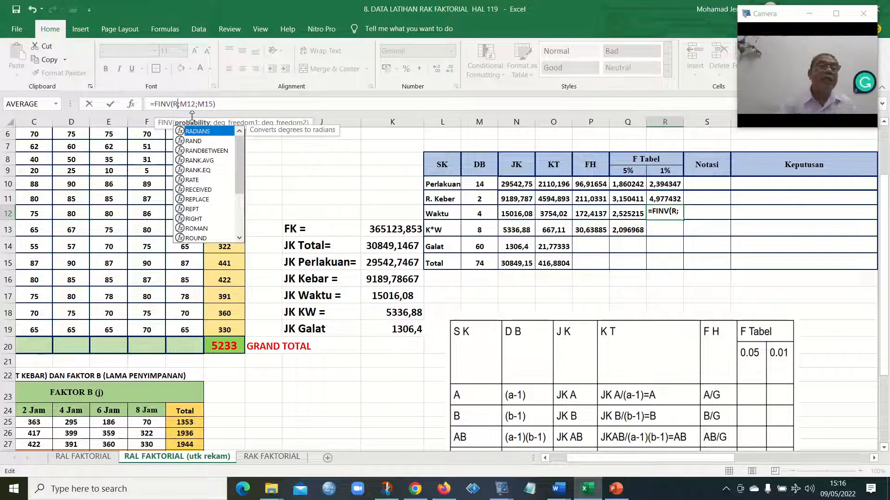
click(671, 173)
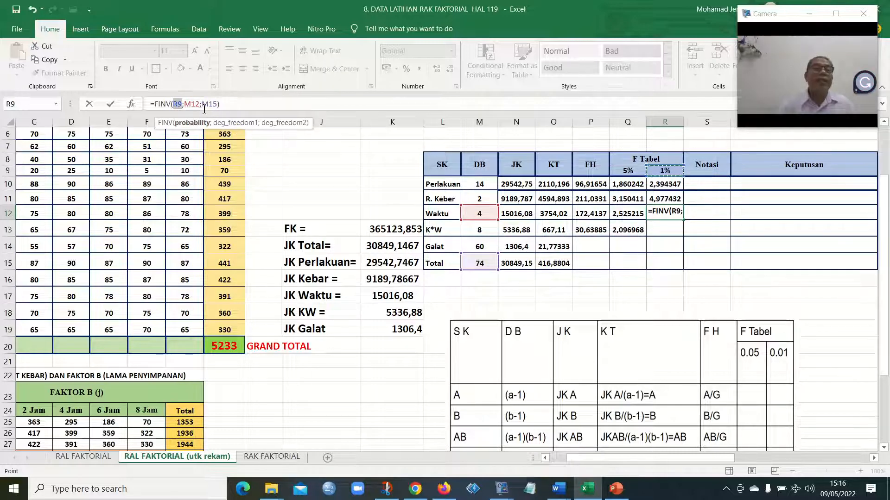
click(486, 217)
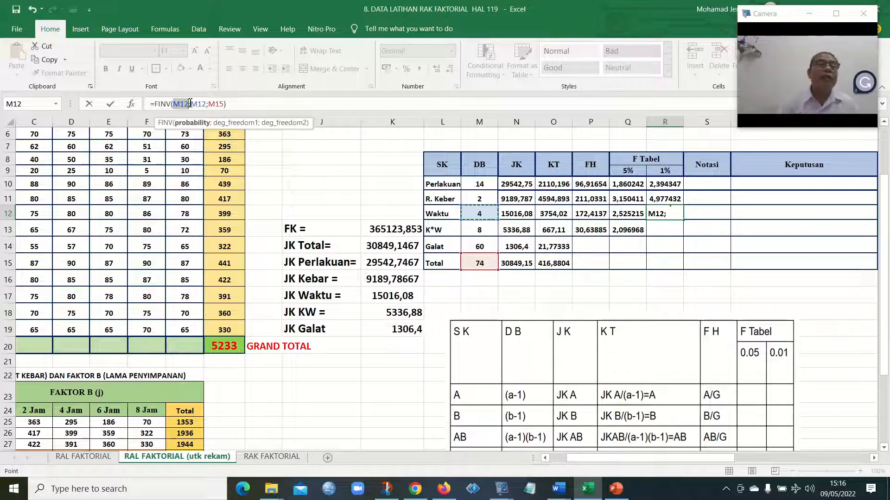
click(189, 104)
key(BackSpace)
key(BackSpace)
key(BackSpace)
click(667, 174)
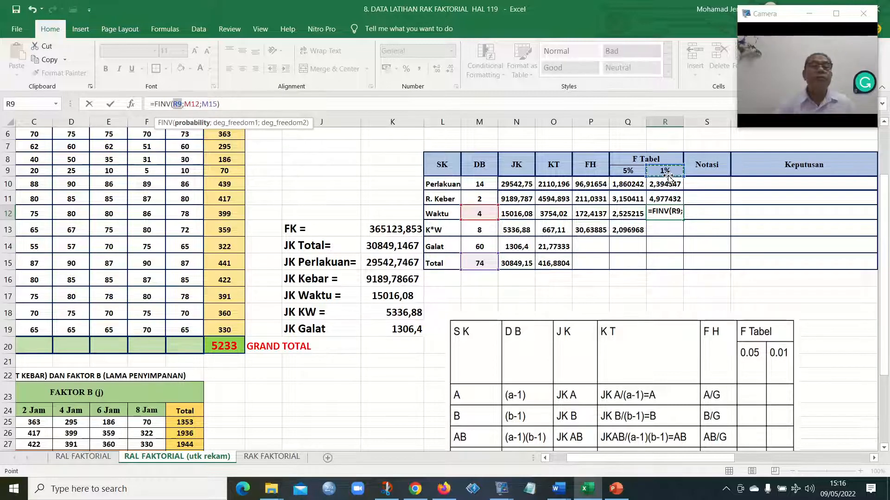
Complete the Waktu row's 1% F Tabel formula as =FINV(R9;M12;M14), using the Waktu and Galat degrees of freedom
click(195, 107)
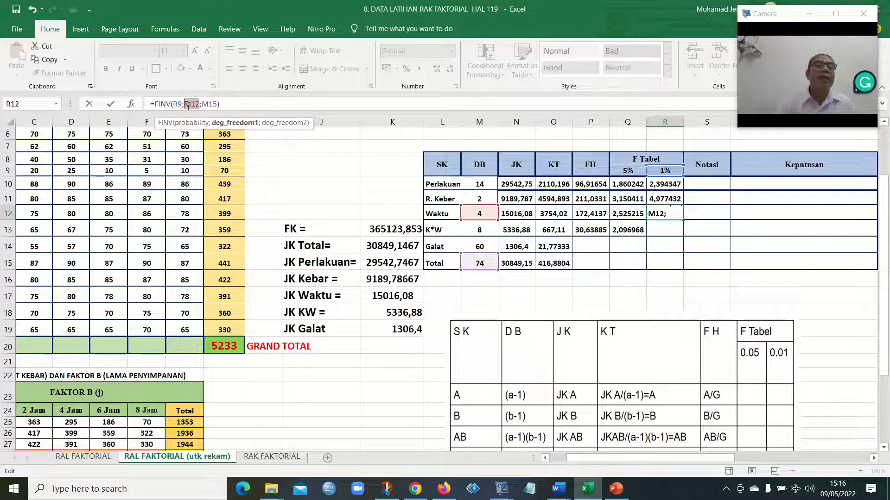
double_click(191, 104)
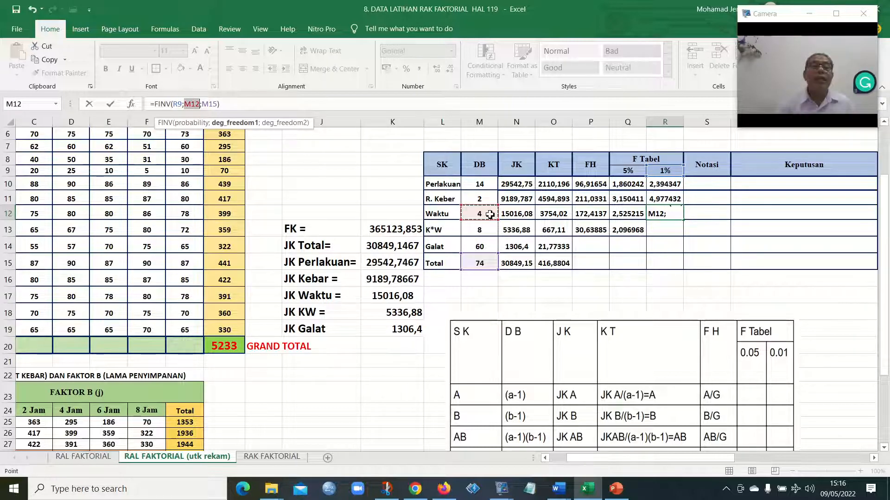
click(217, 104)
key(BackSpace)
key(BackSpace)
key(BackSpace)
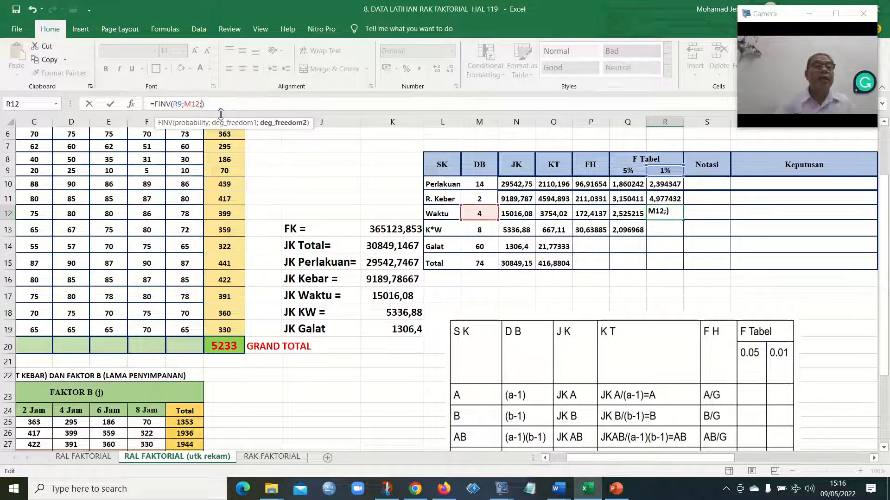
click(490, 249)
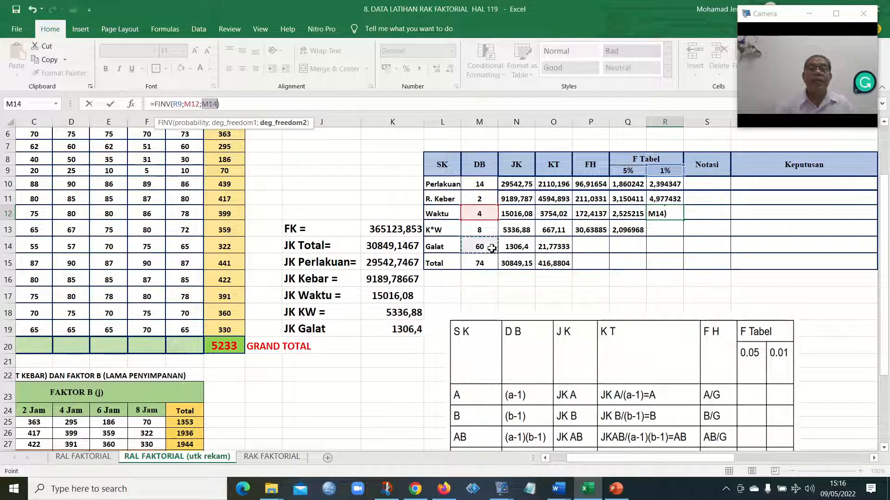
key(Return)
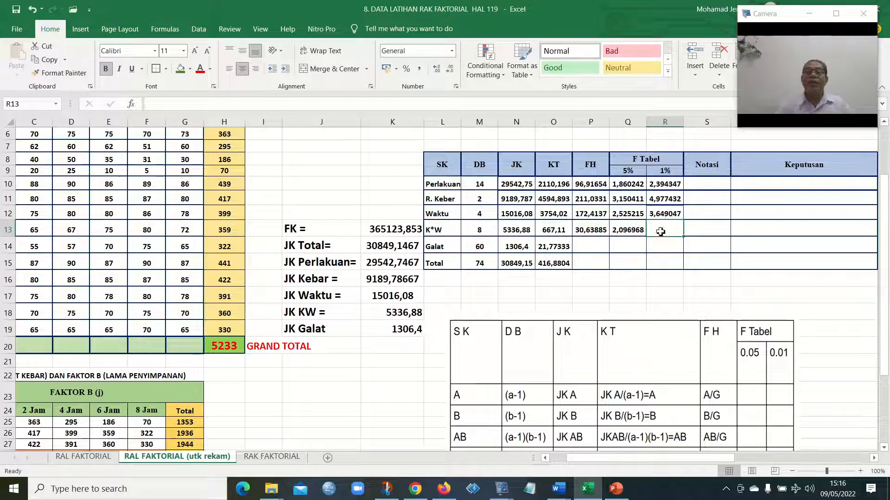
Copy the Waktu row's 1% F Tabel formula into the K*W row's 1% cell
click(666, 216)
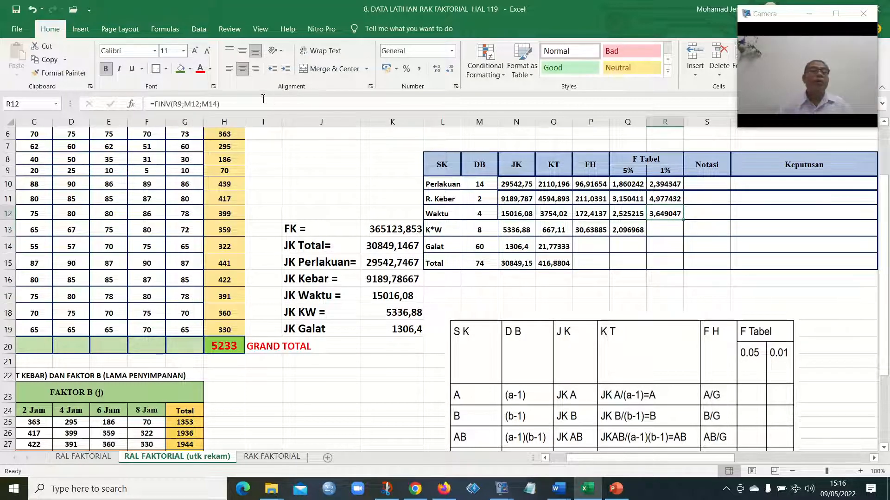
click(46, 59)
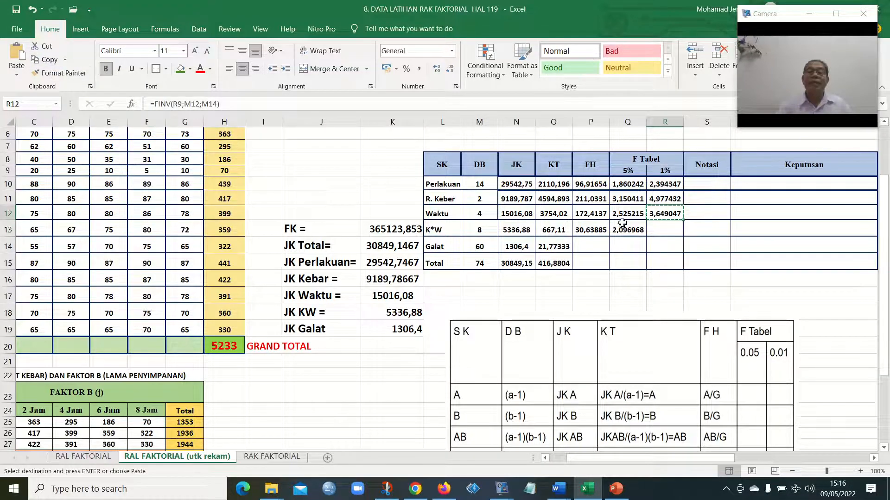
click(661, 230)
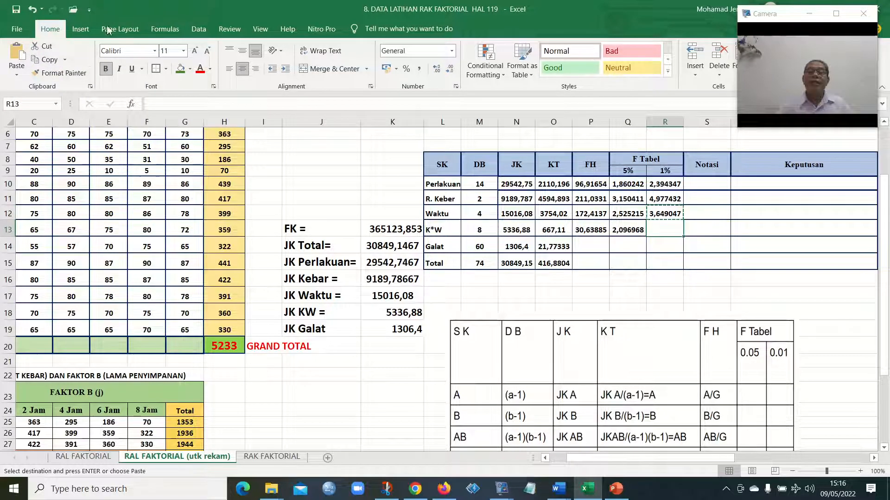
click(17, 53)
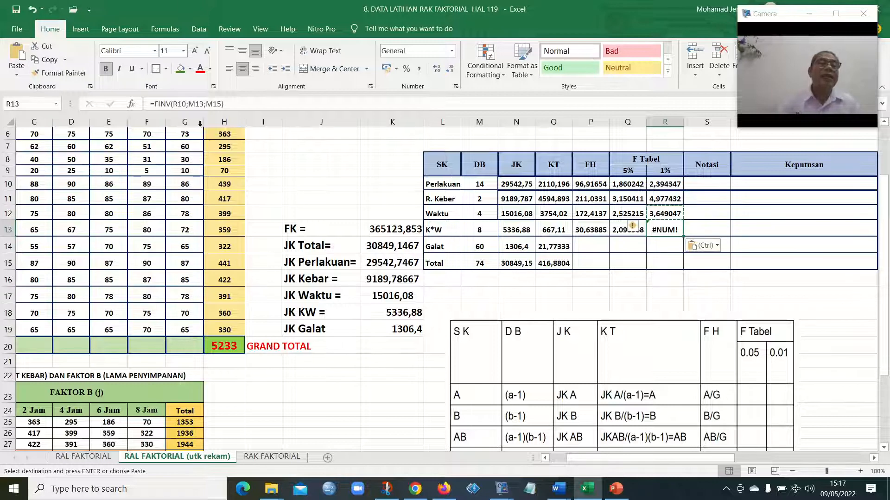
Replace the probability reference in the K*W row's 1% F Tabel formula with R9
click(187, 106)
key(BackSpace)
key(BackSpace)
key(BackSpace)
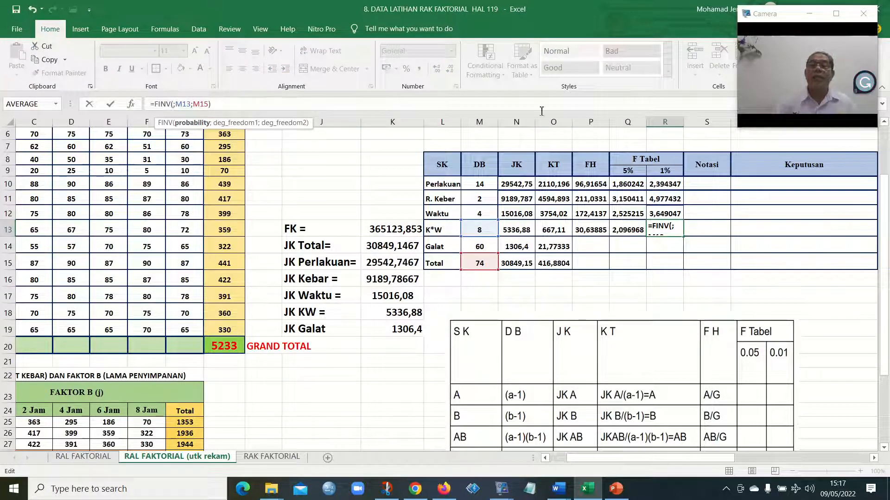
click(665, 172)
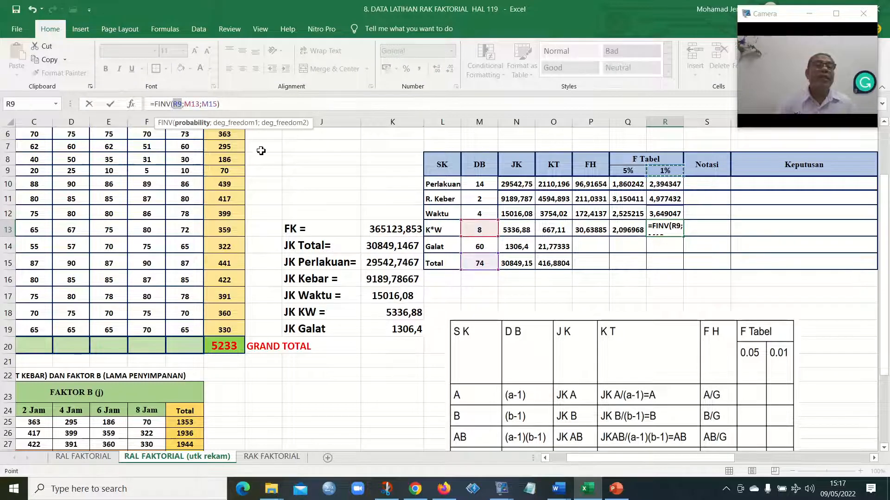
Complete the K*W row's 1% F Tabel formula as =FINV(R9;M13;M14), using the K*W and Galat degrees of freedom
click(200, 104)
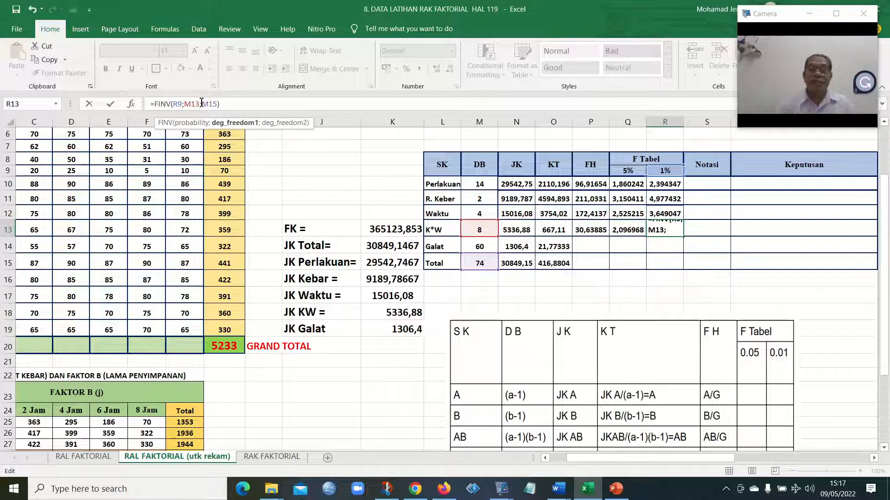
key(BackSpace)
key(BackSpace)
key(BackSpace)
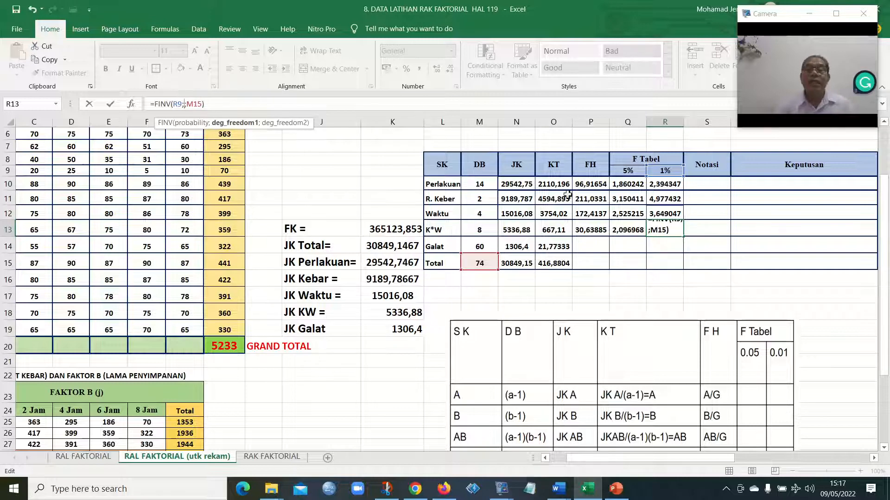
click(482, 233)
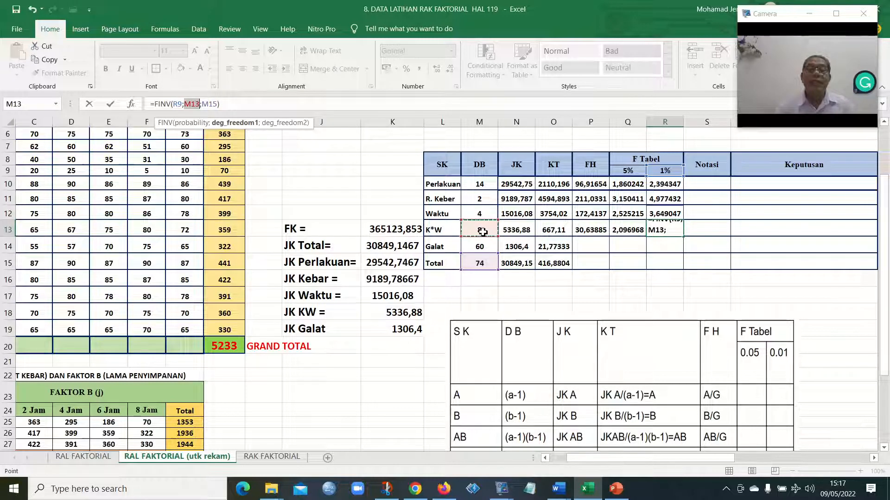
click(218, 104)
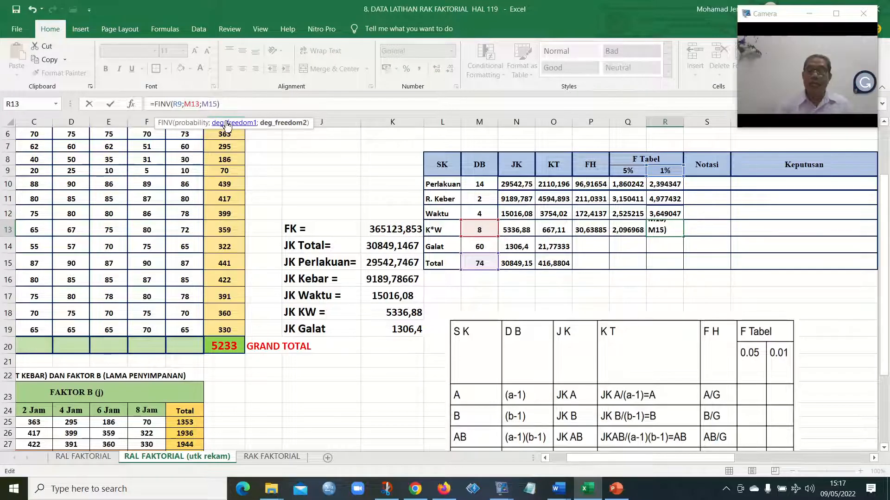
key(BackSpace)
key(BackSpace)
key(BackSpace)
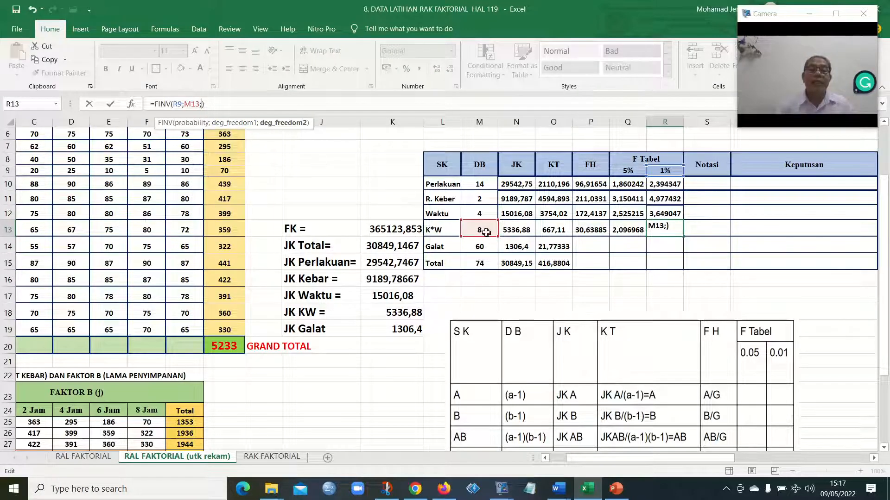
click(479, 249)
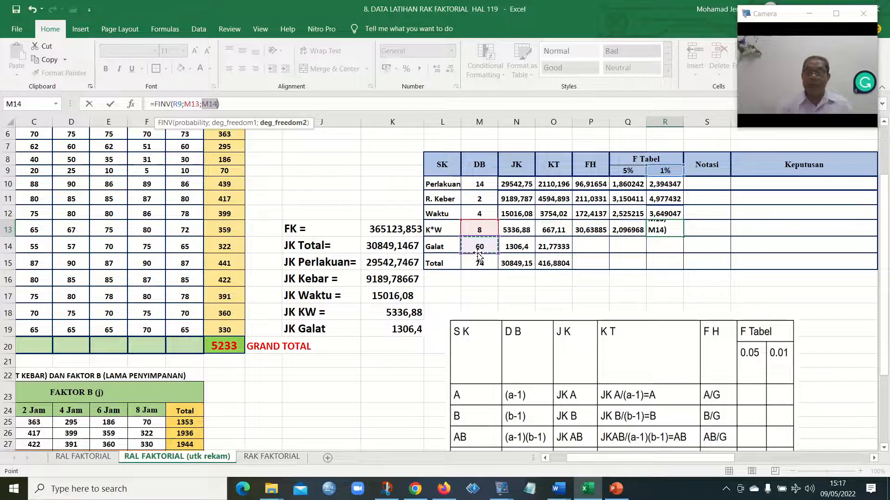
key(Return)
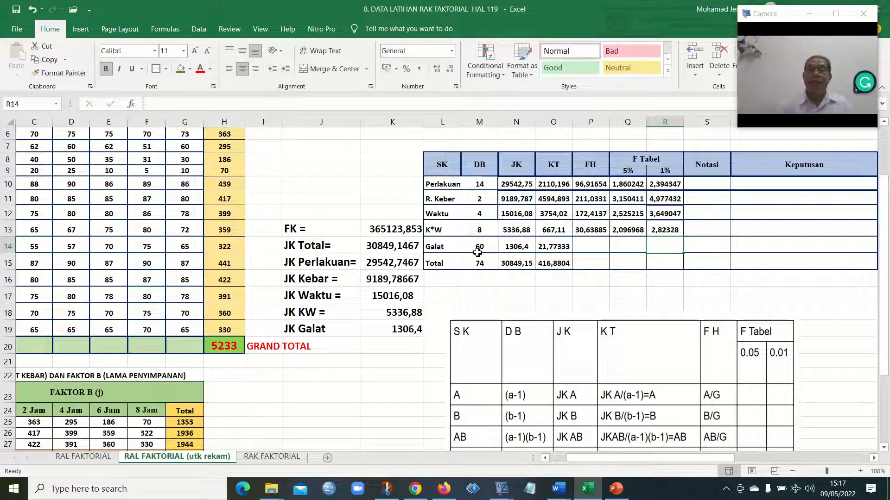
click(676, 229)
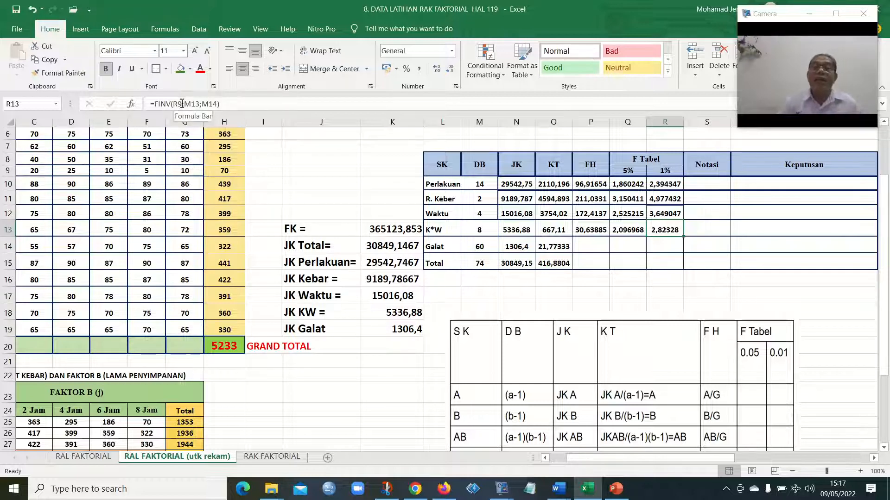
click(672, 172)
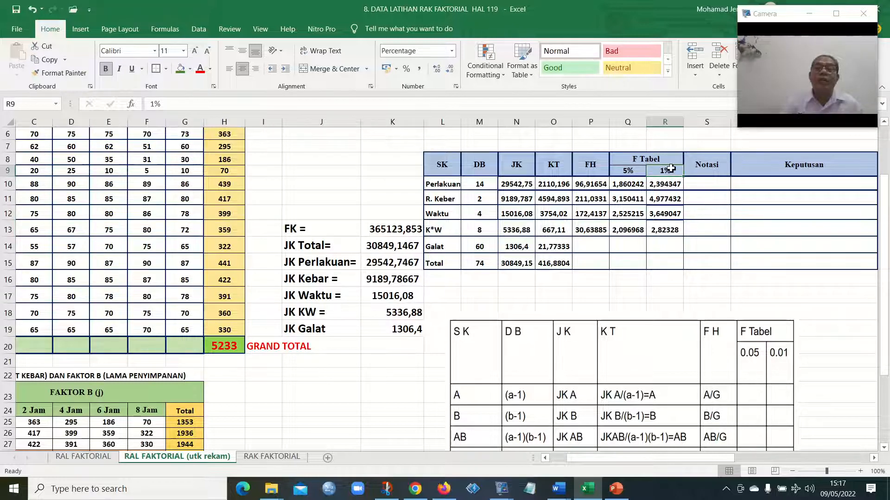
click(659, 233)
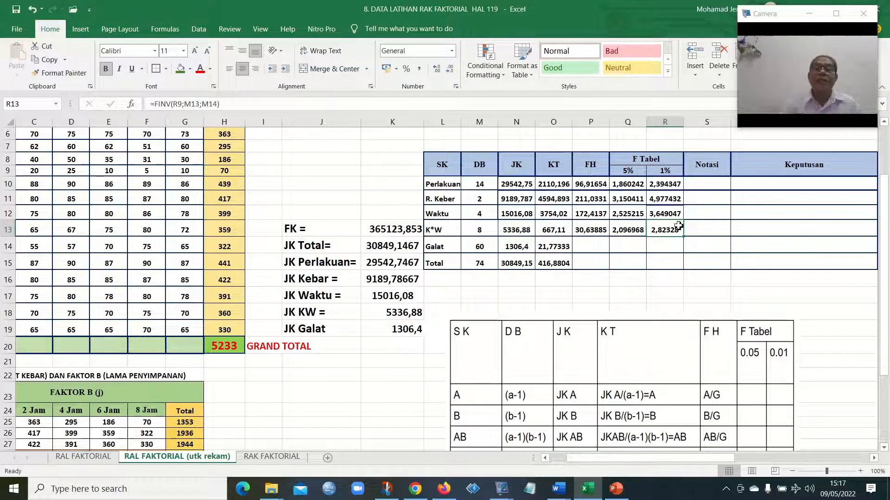
click(752, 267)
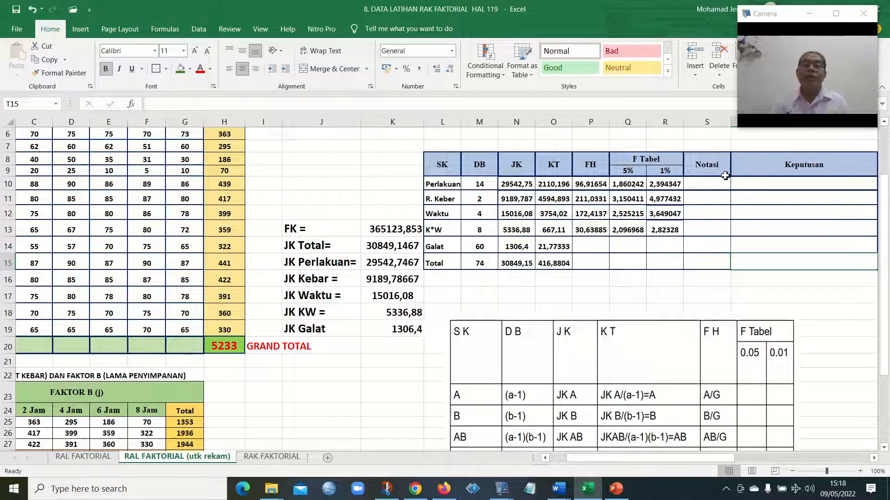
click(708, 187)
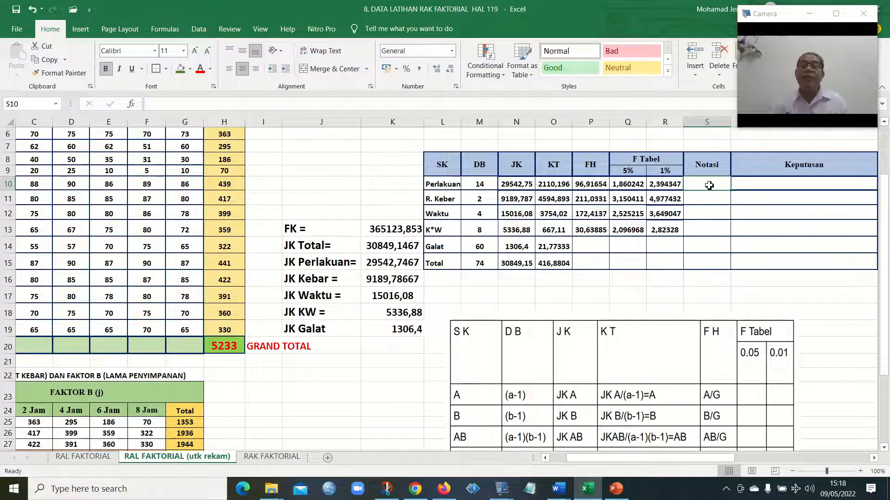
Enter "Perlakuan secara keseluruhan tdk signifikan...." in the Perlakuan row's Keputusan cell
click(744, 182)
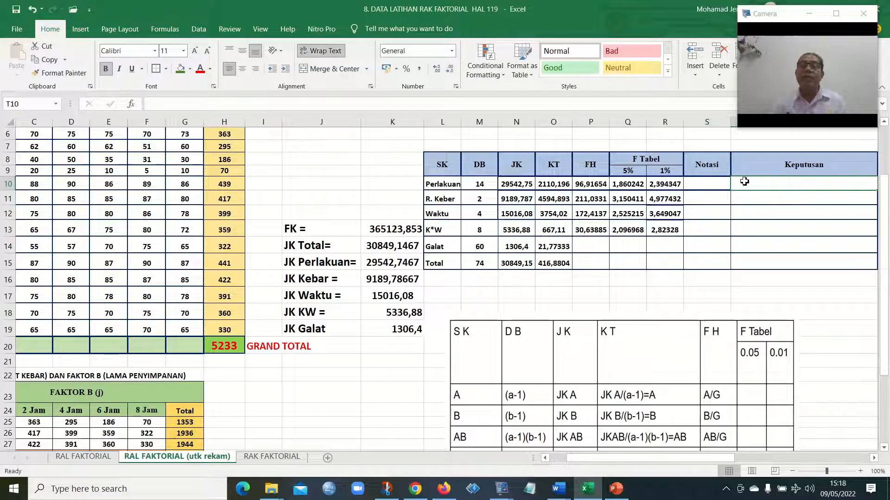
key(Caps_Lock)
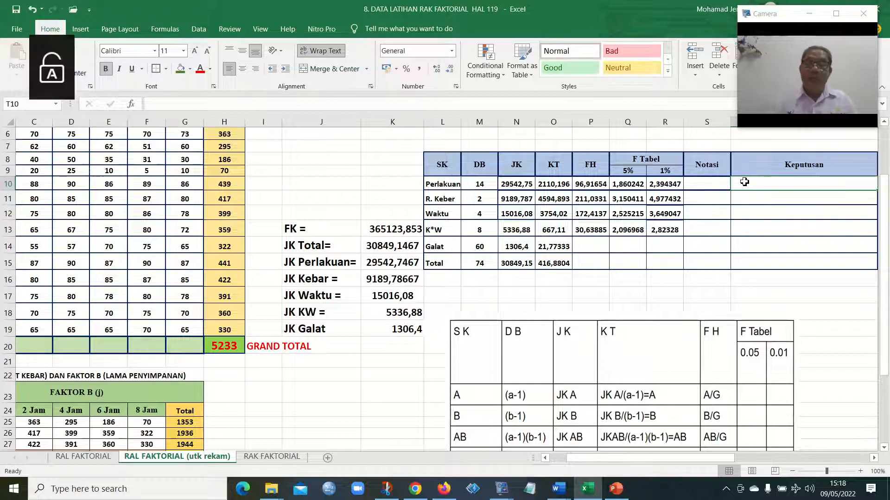
text(Pee)
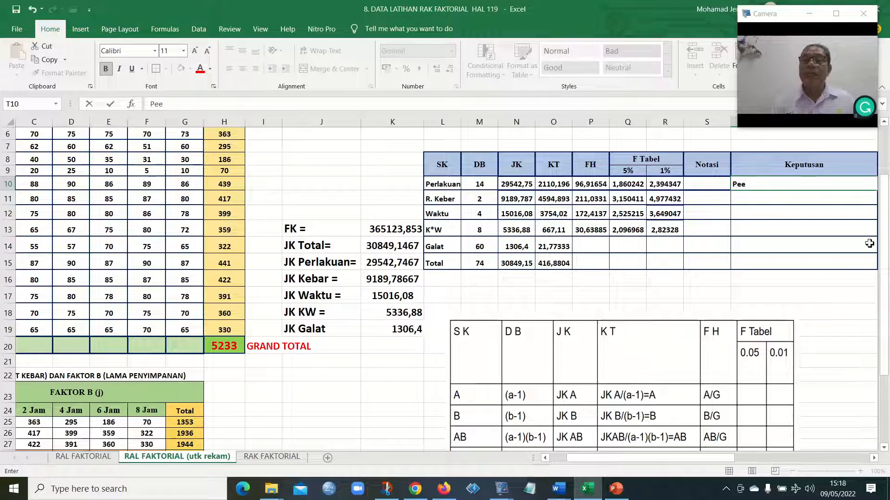
text(erlakuan seca)
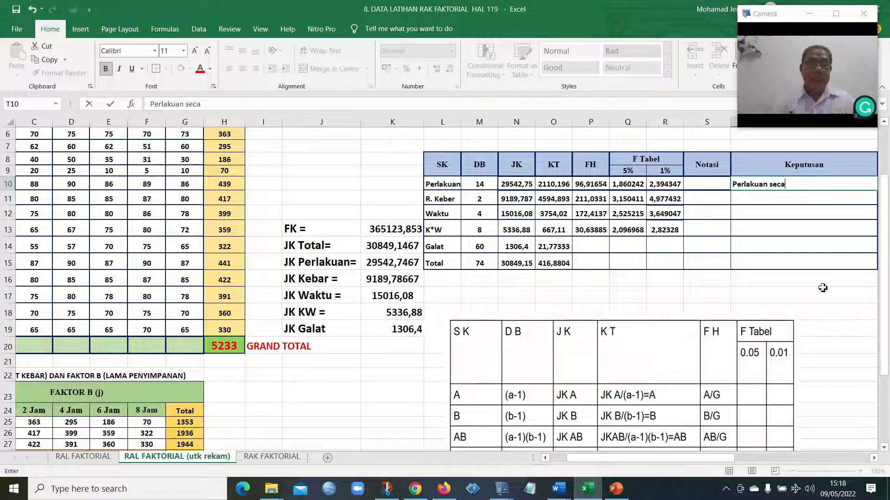
text( kel)
key(BackSpace)
text(seluruhan tdk signifi)
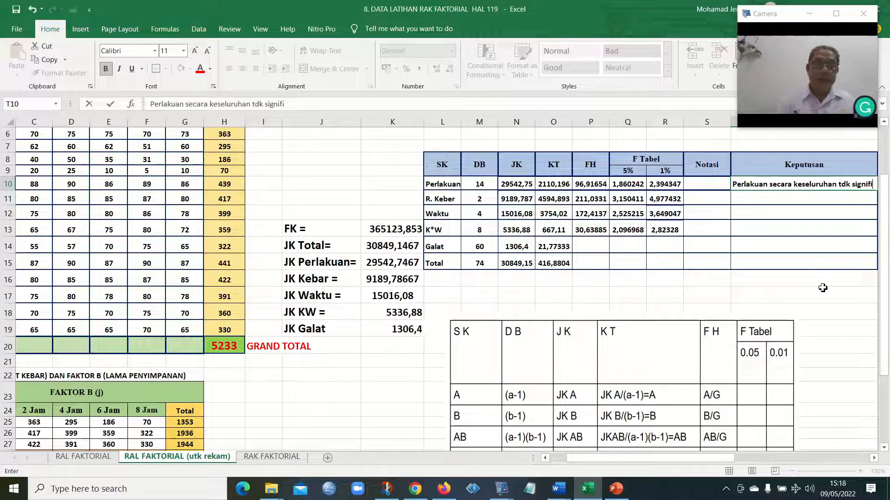
text(kan....)
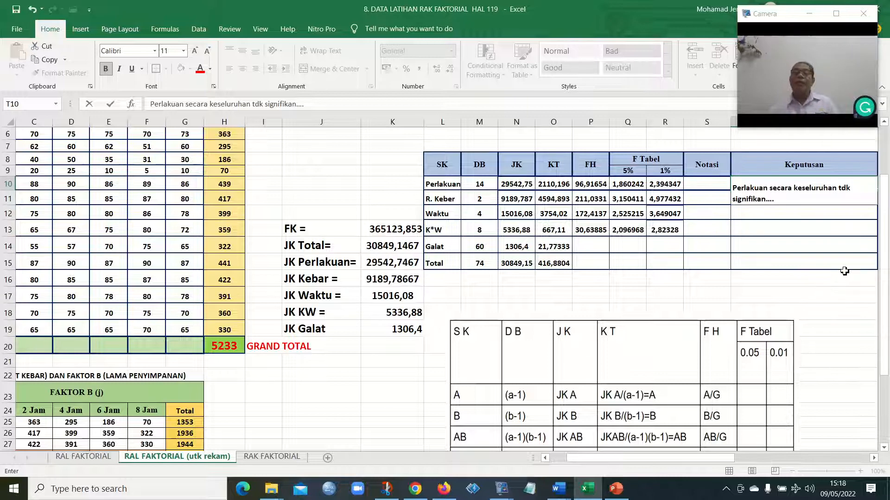
click(834, 235)
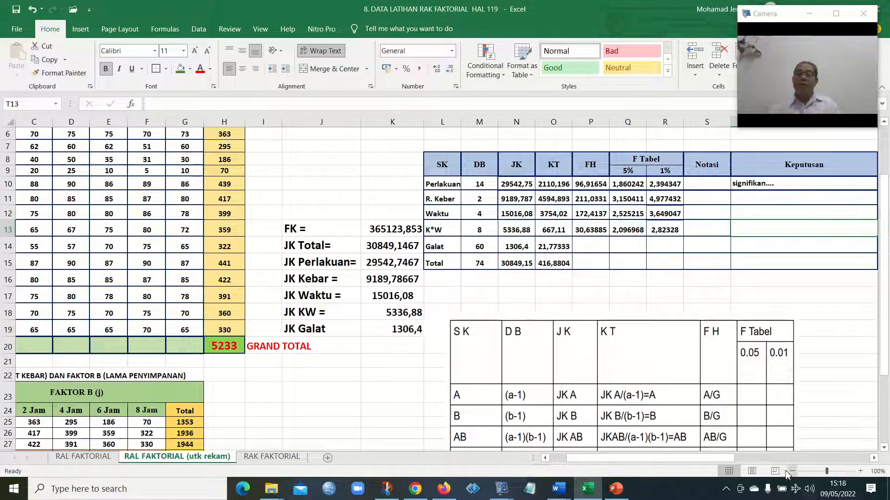
drag(727, 460, 775, 461)
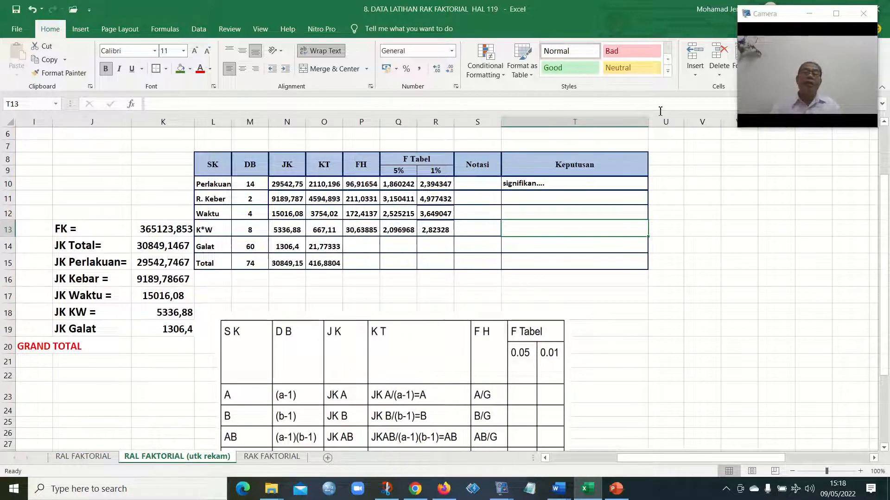
Widen the Keputusan column so its text fits on one line, and clear the Perlakuan row's Keputusan cell
drag(648, 121, 871, 164)
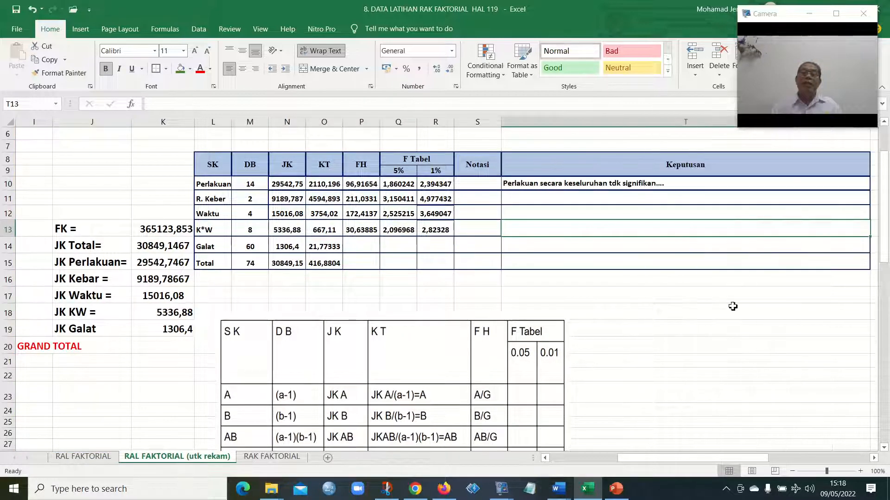
drag(704, 460, 681, 463)
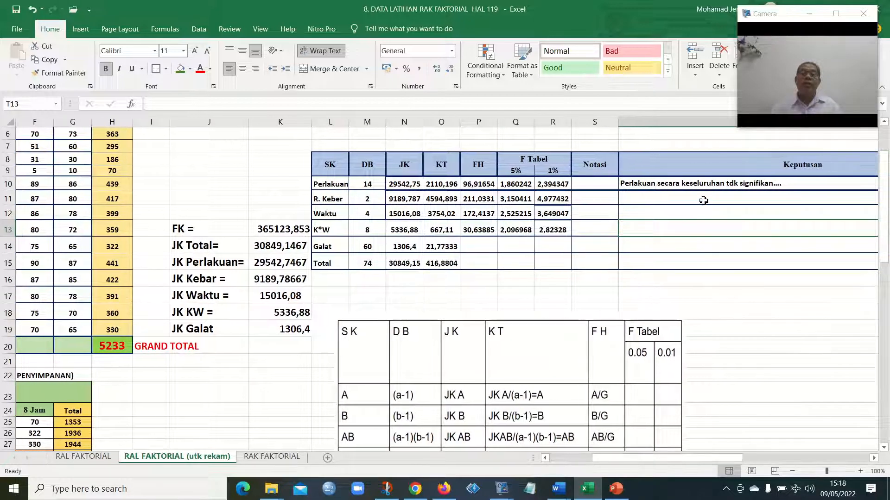
click(593, 184)
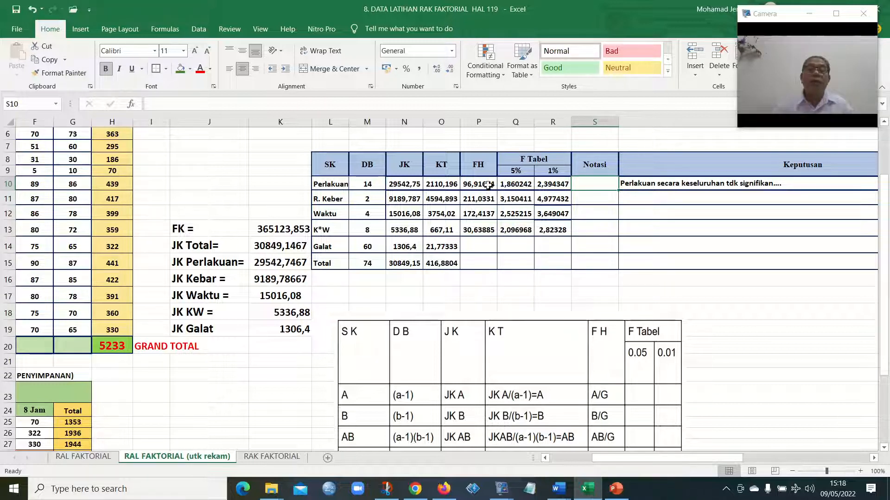
click(635, 185)
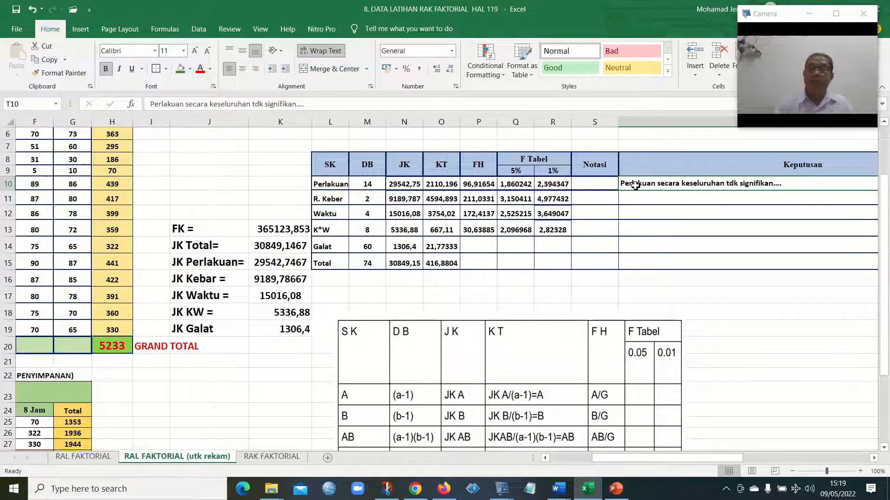
key(Delete)
Enter ** in the Notasi cells of the Perlakuan, R. Keber, Waktu and K*W rows
scroll(635, 185, right, 3)
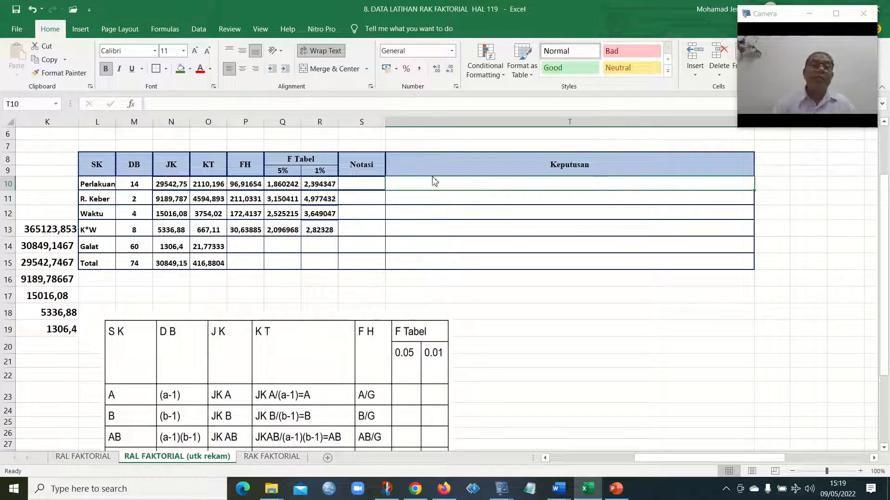
click(355, 187)
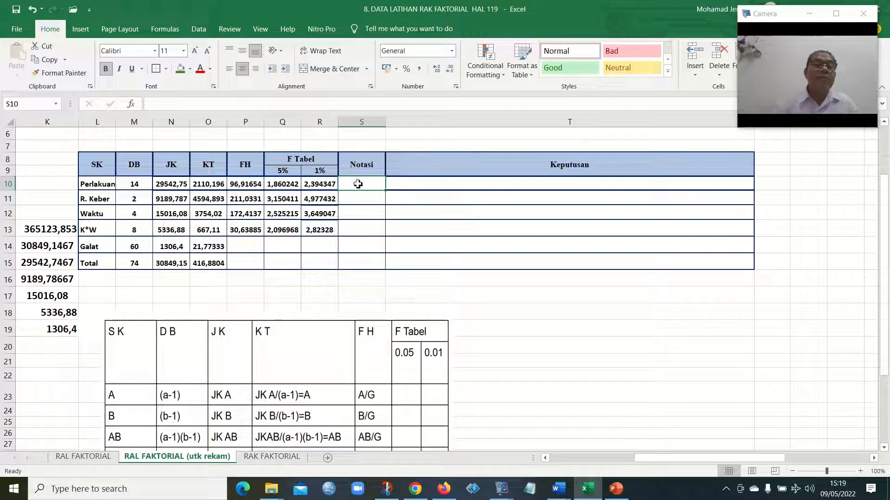
text(**)
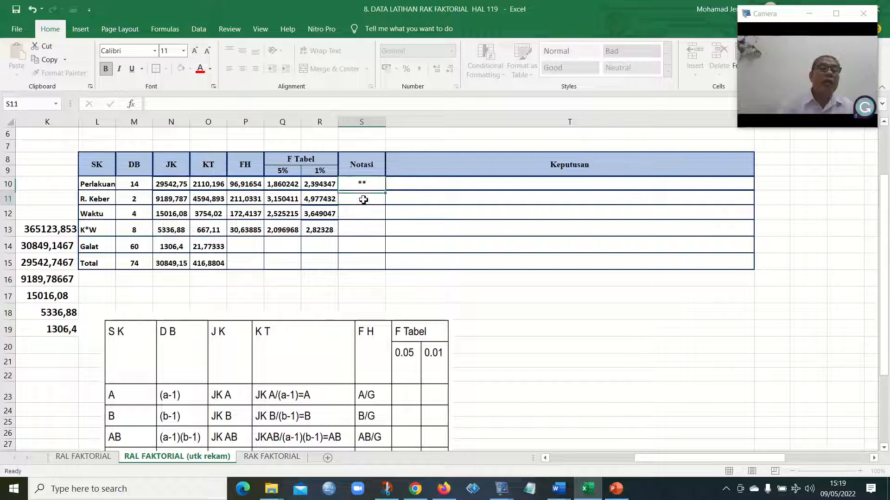
click(363, 201)
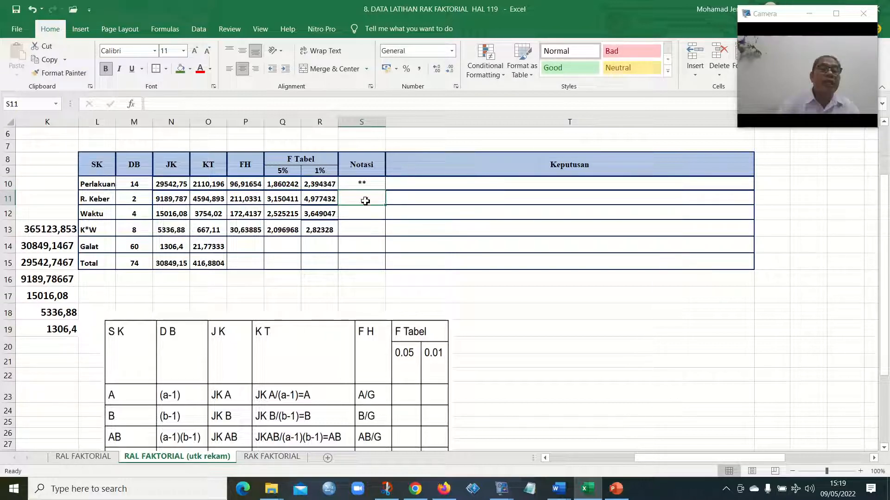
text(**)
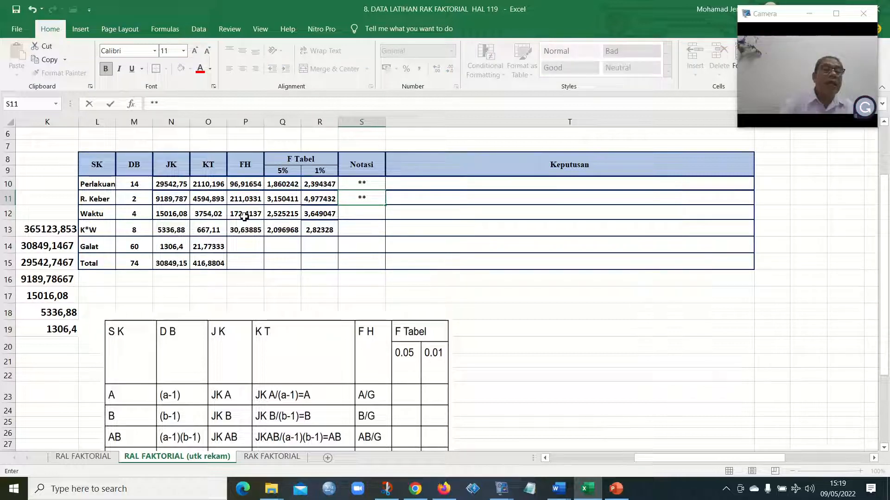
click(367, 217)
text(*)
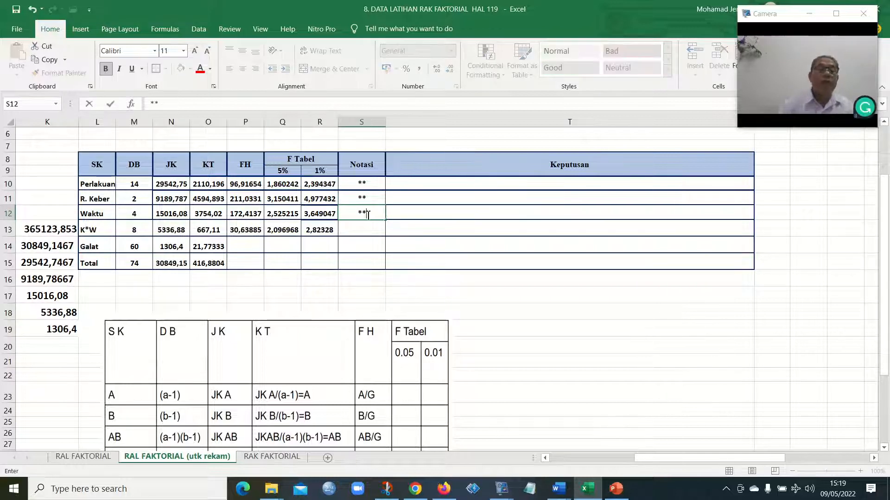
click(364, 228)
text(**)
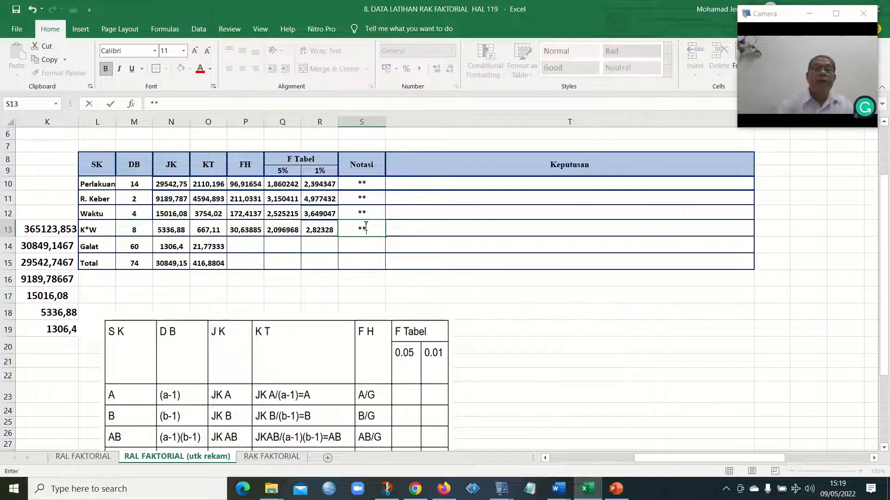
Enter "Perlakuan secara keseluruhan memberikan pengaruh yang sangat nyata" in the Perlakuan row's Keputusan cell
click(410, 184)
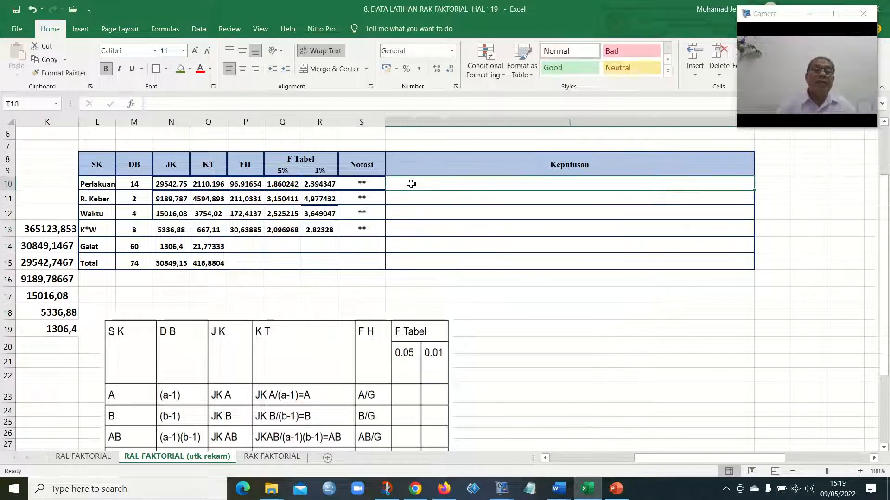
text(Perlakua)
text(cara keseluruh)
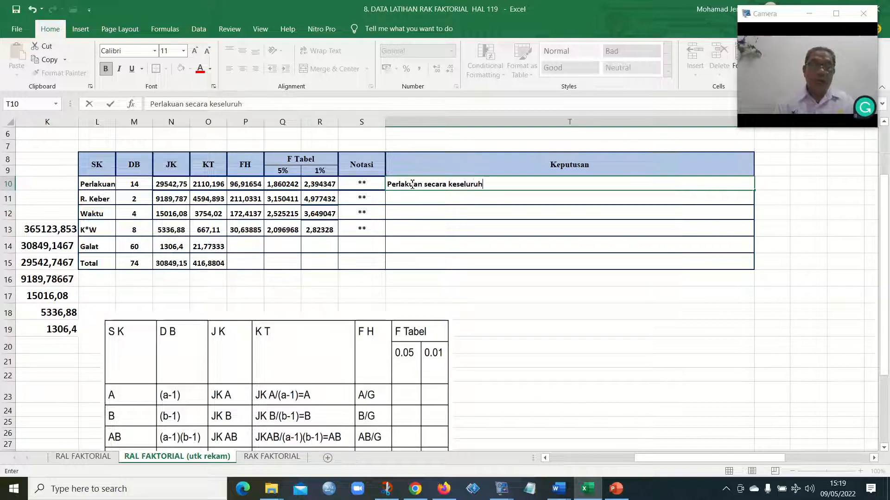
text(an memberikan pengaruh yang sangat nyata)
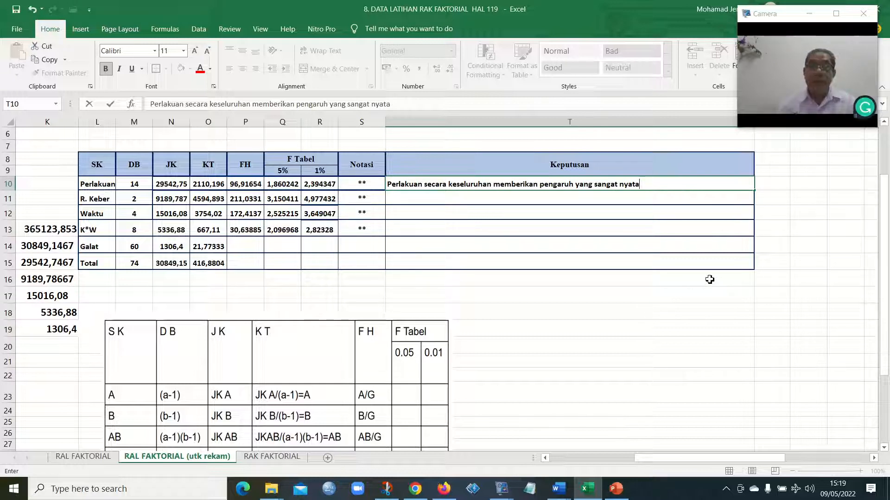
key(Return)
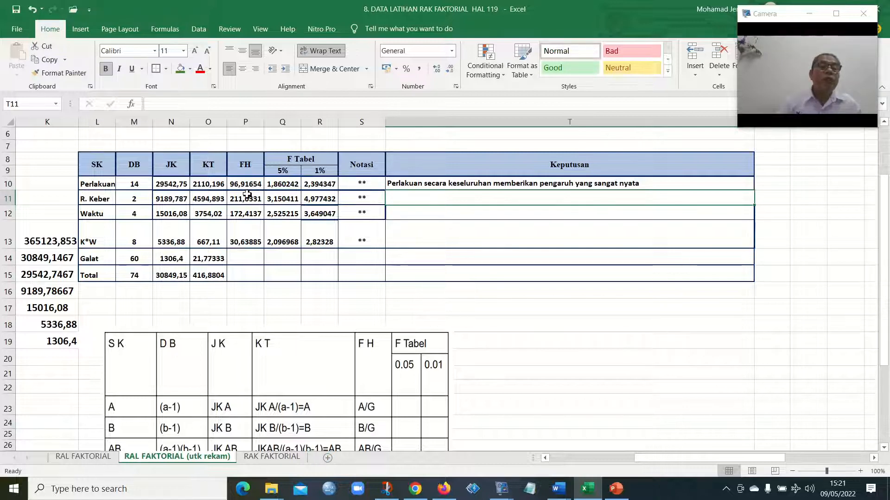
Undo the clearing of the Keputusan statements in the R. Keber, Waktu and K*W rows
click(31, 9)
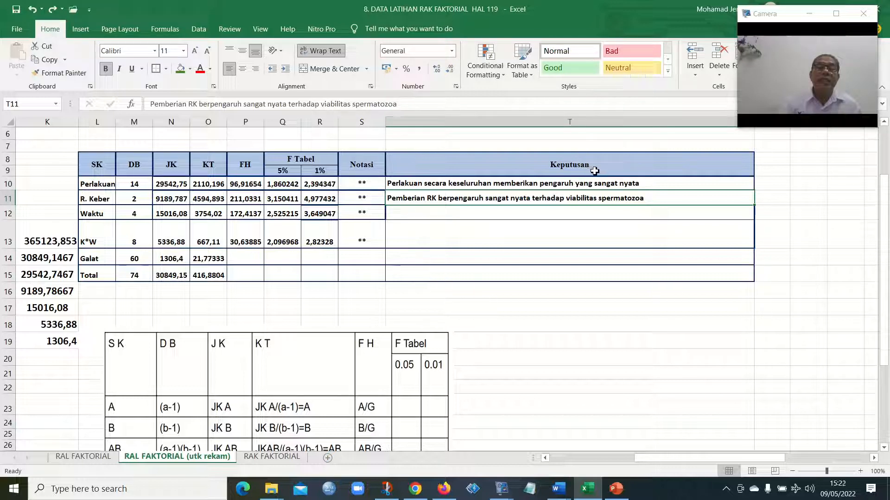
click(31, 10)
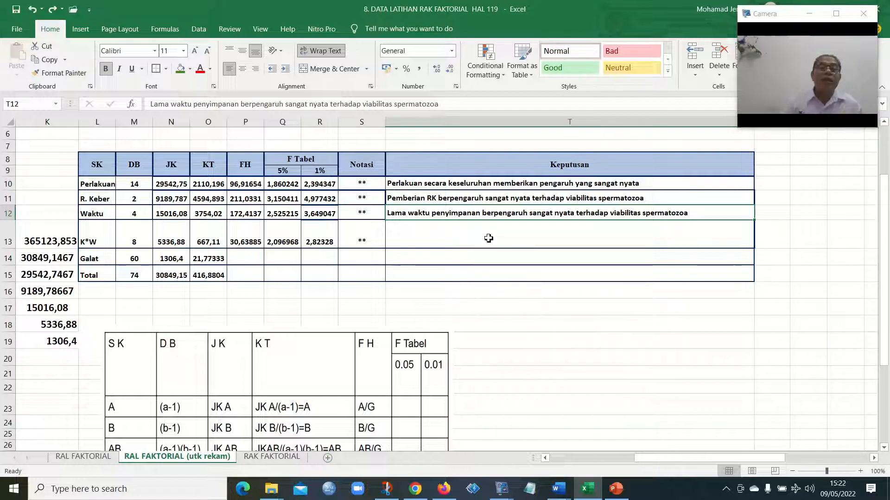
click(32, 10)
key(Down)
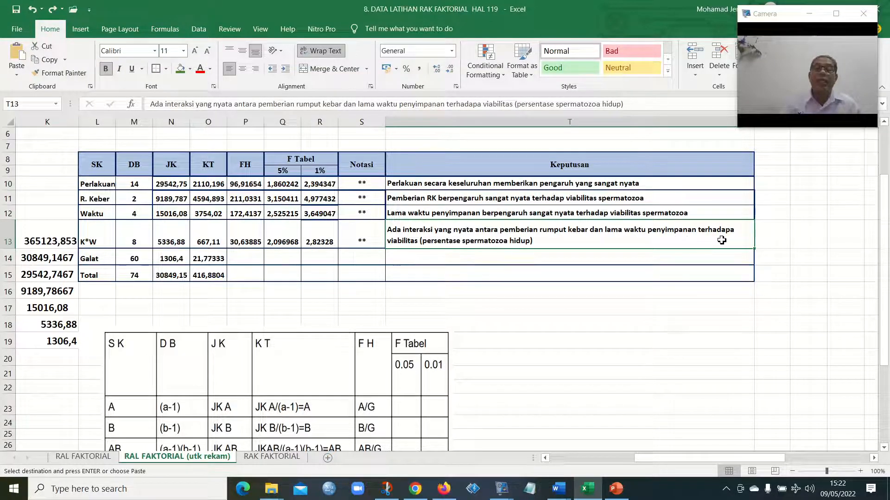
Correct "terhadapa" to "terhadap" in the K*W row's Keputusan statement
double_click(740, 237)
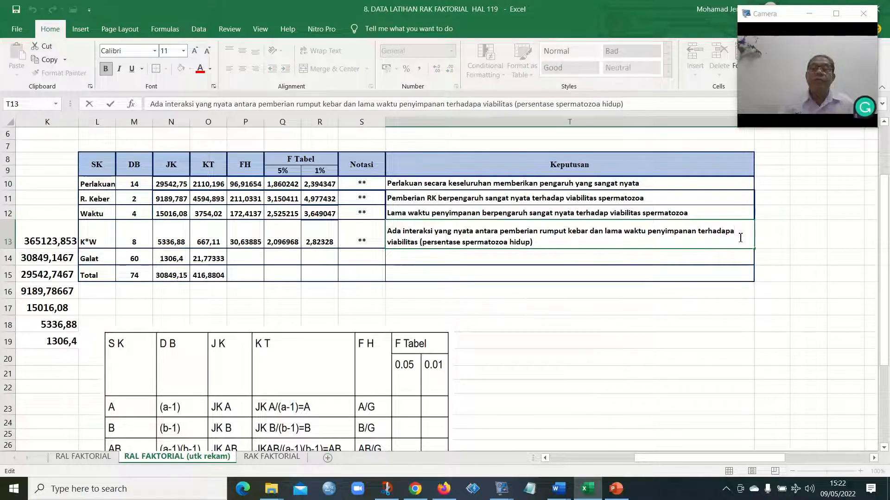
key(BackSpace)
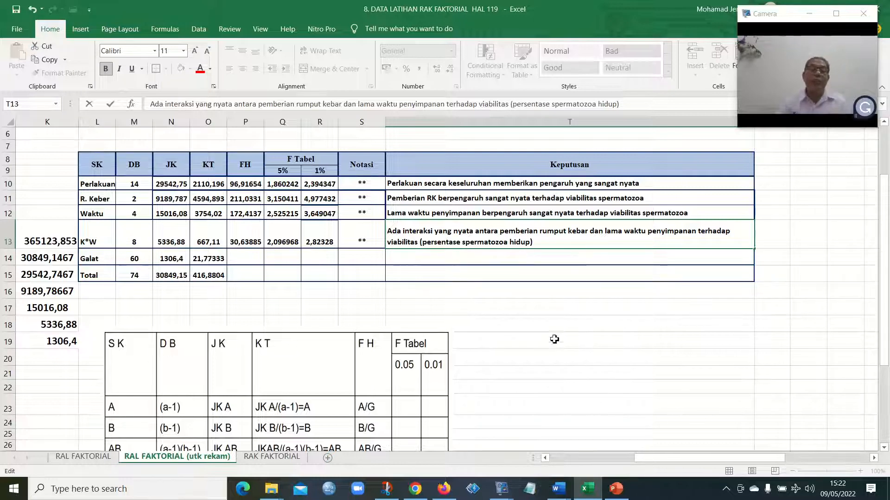
scroll(524, 304, up, 1)
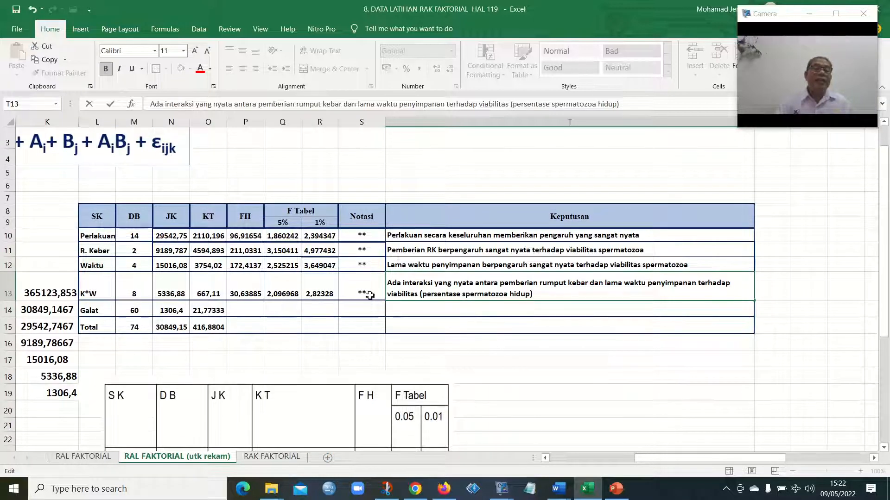
drag(90, 214, 552, 333)
click(681, 396)
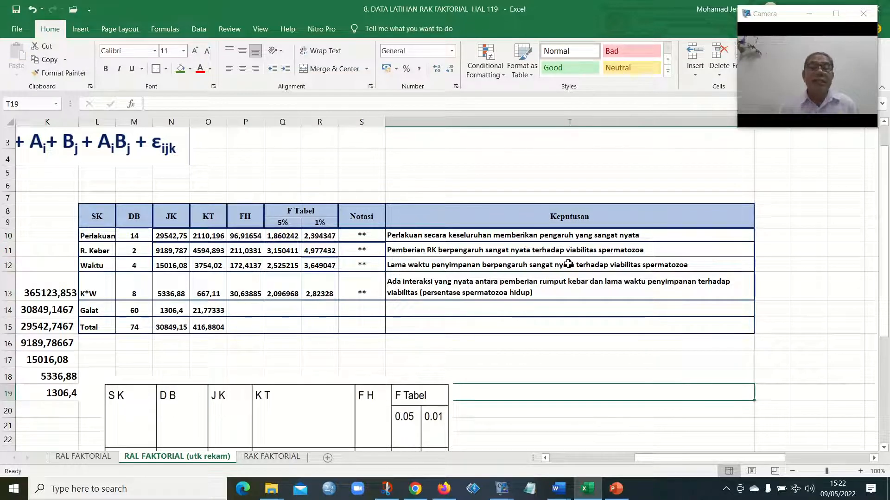
Extend the Keputusan column header to "Keputusan / Interpretasi hasil pengolahan data"
double_click(596, 221)
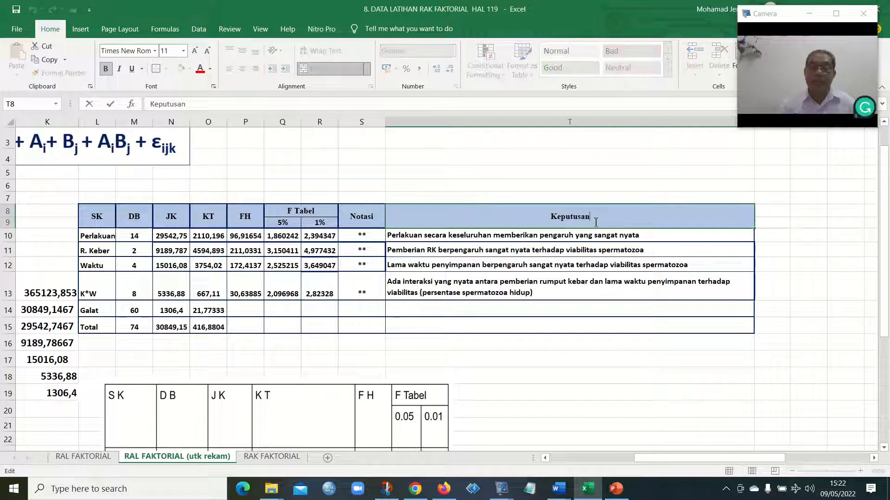
text(/ )
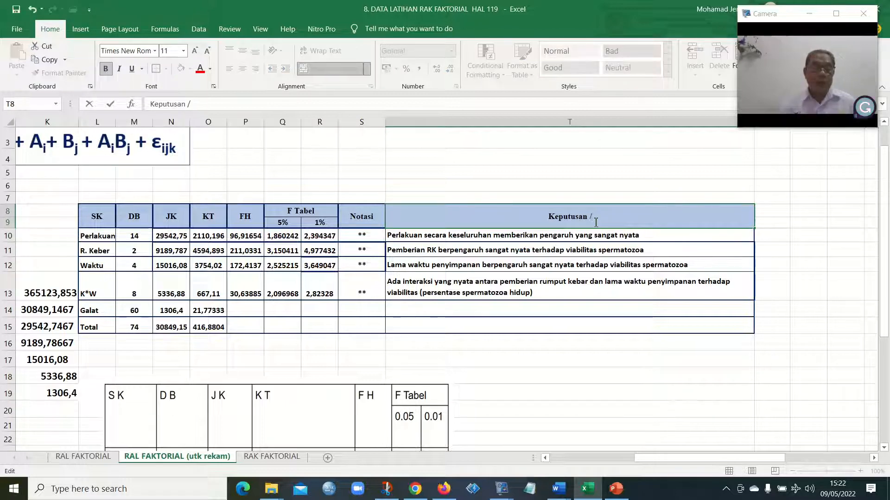
text(Interp)
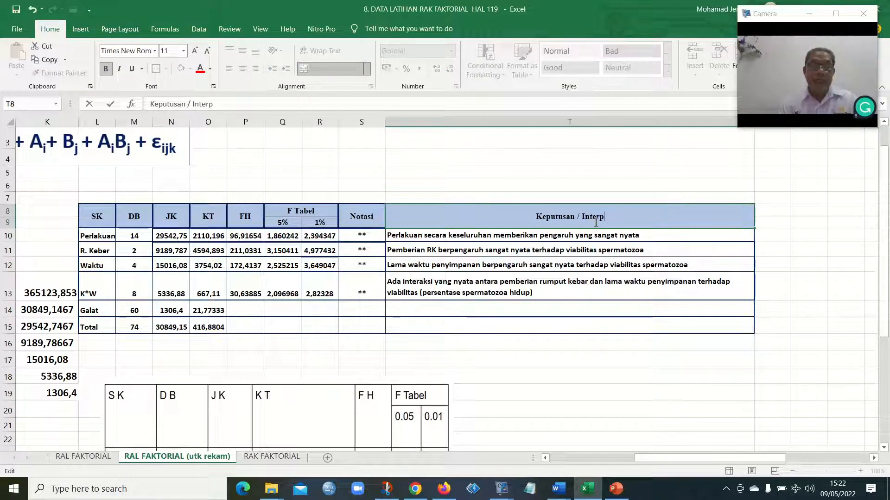
text(re)
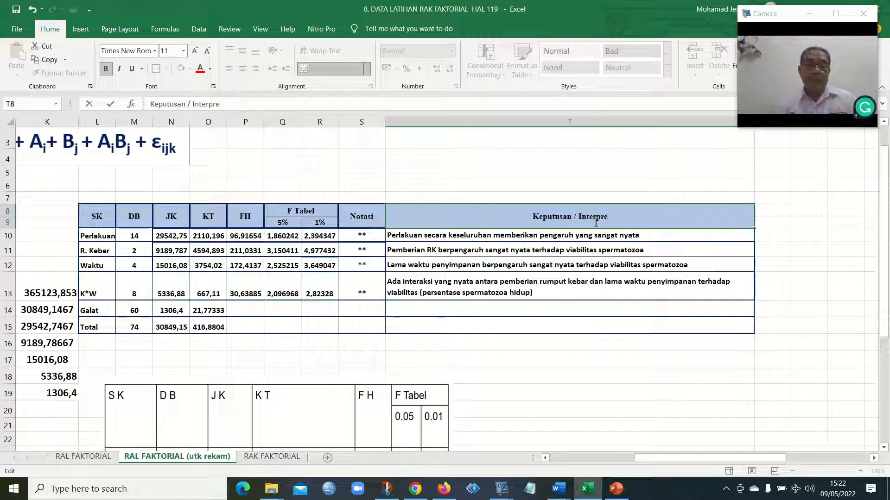
text(tasi data)
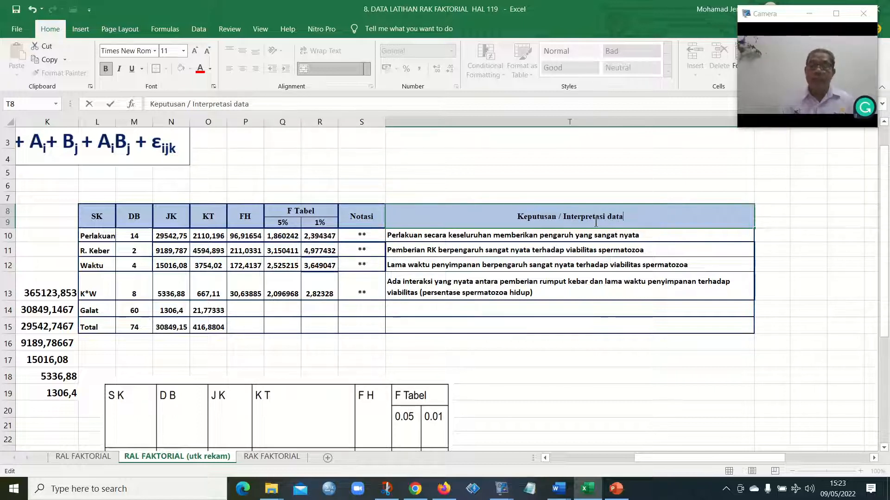
key(BackSpace)
key(BackSpace)
key(BackSpace)
key(BackSpace)
text(hasil pengolahan data)
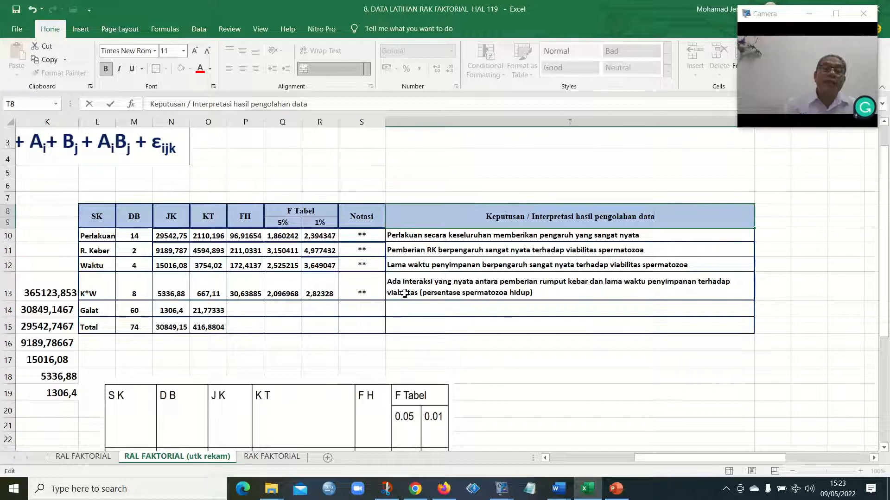
click(608, 293)
Select the interpretation statements of the Perlakuan through K*W rows for review against the source data
drag(607, 235, 620, 280)
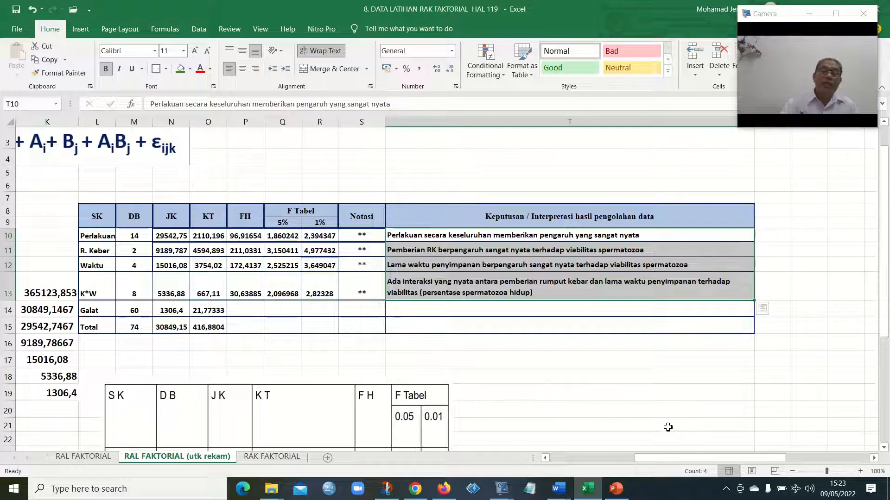
drag(665, 463, 664, 463)
scroll(363, 335, up, 2)
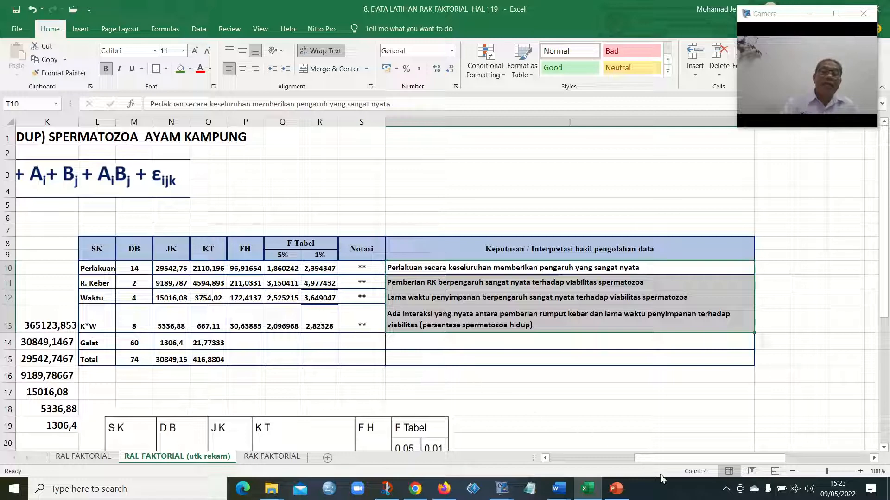
drag(649, 458, 580, 459)
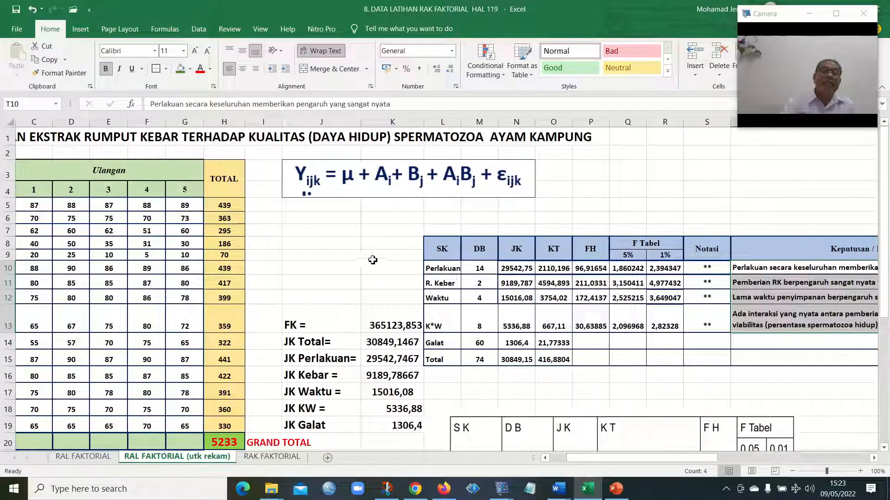